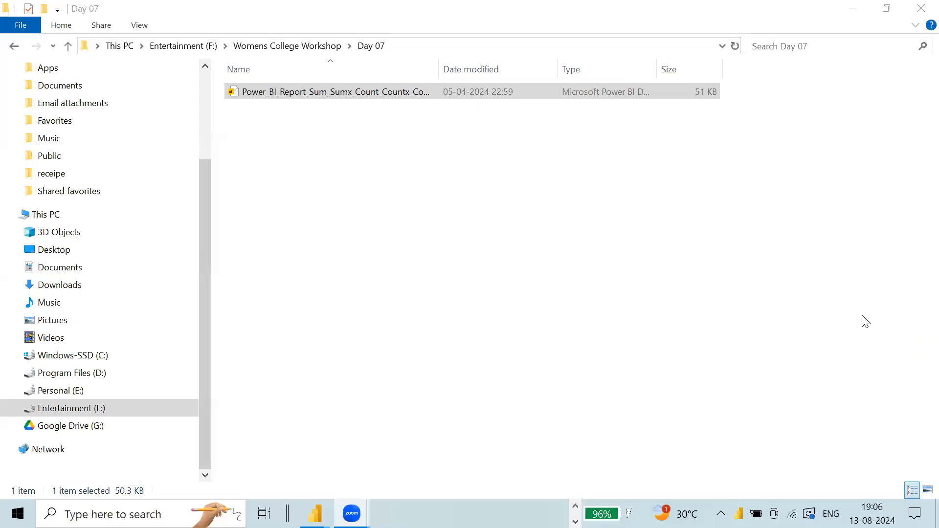
Step: Switch to the Power BI Desktop report with the Sum, Count and CountX measures, showing its Count page
click(696, 308)
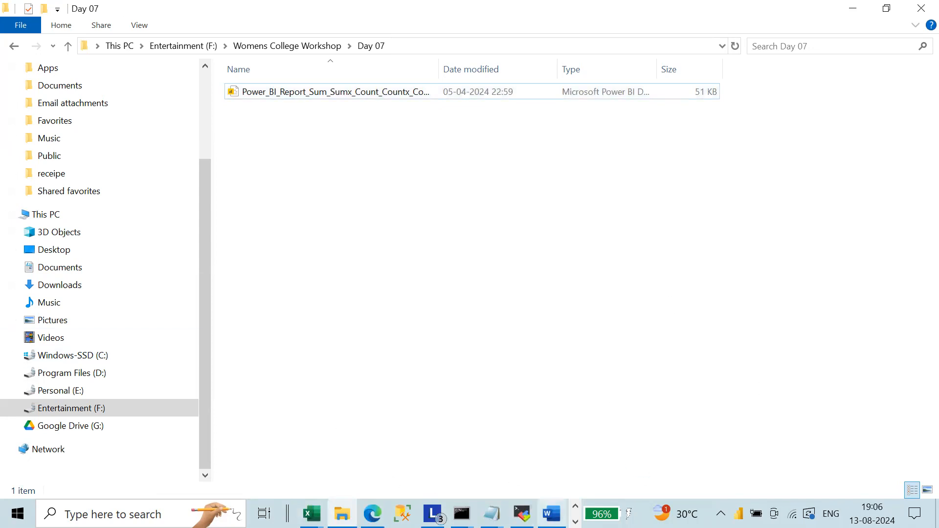
click(575, 521)
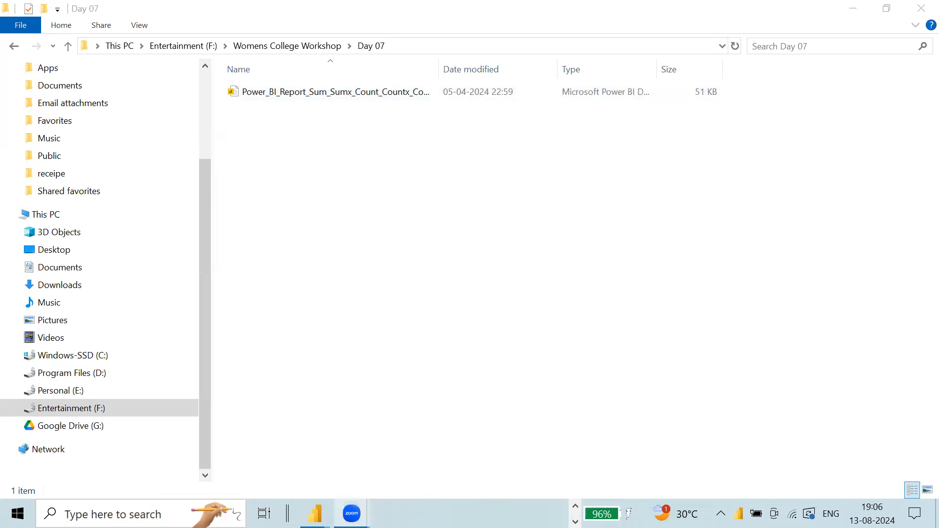
mouse_move(315, 514)
click(468, 462)
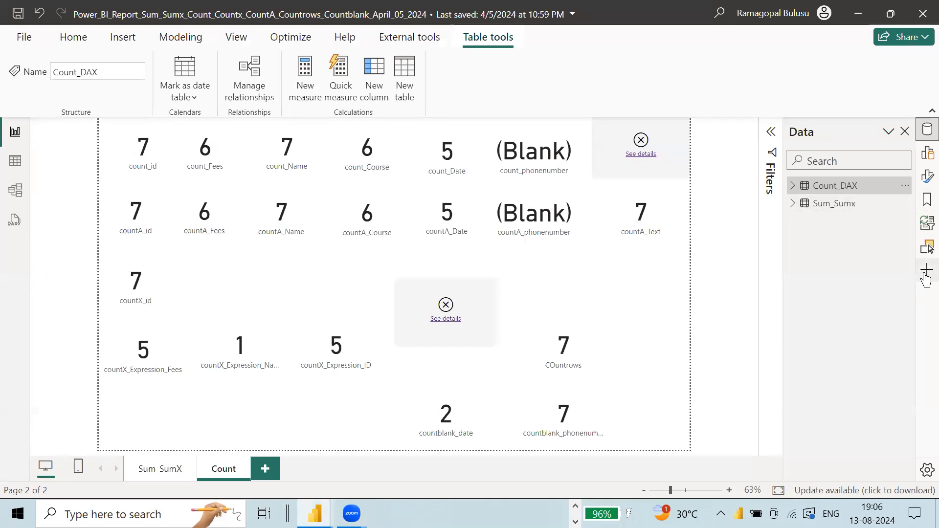
Step: Expand the Count_DAX table and look through its list of columns and measures
click(794, 187)
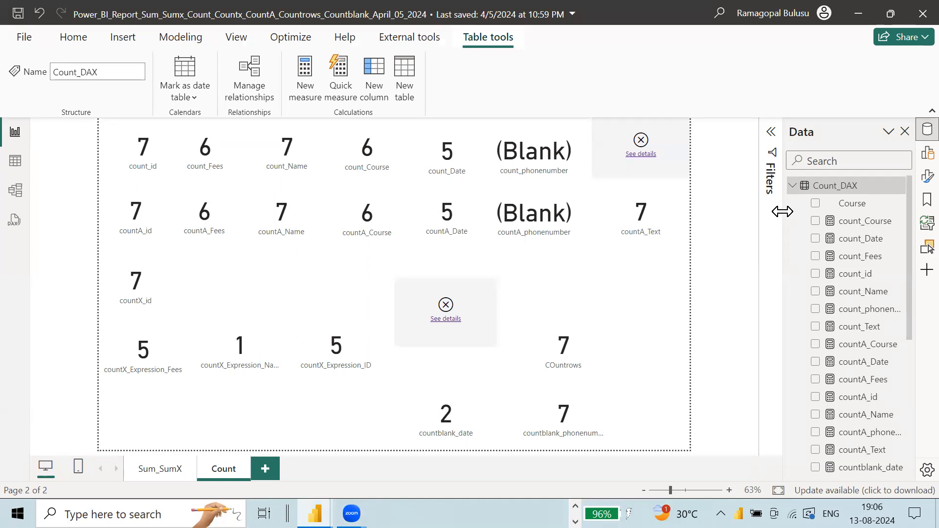
scroll(852, 337, down, 5)
scroll(852, 337, up, 5)
Step: Open the Count_DAX query in the Power Query Editor and look through all its columns
click(74, 37)
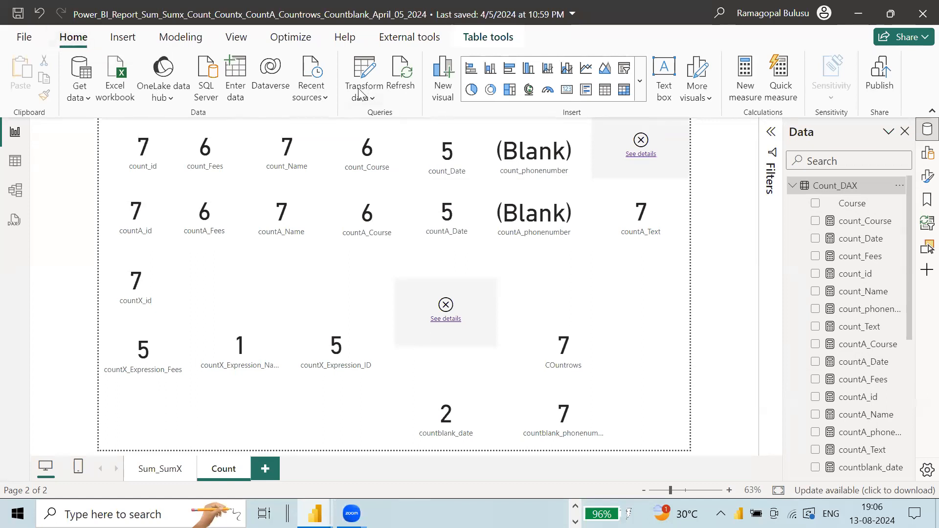
click(373, 92)
click(397, 123)
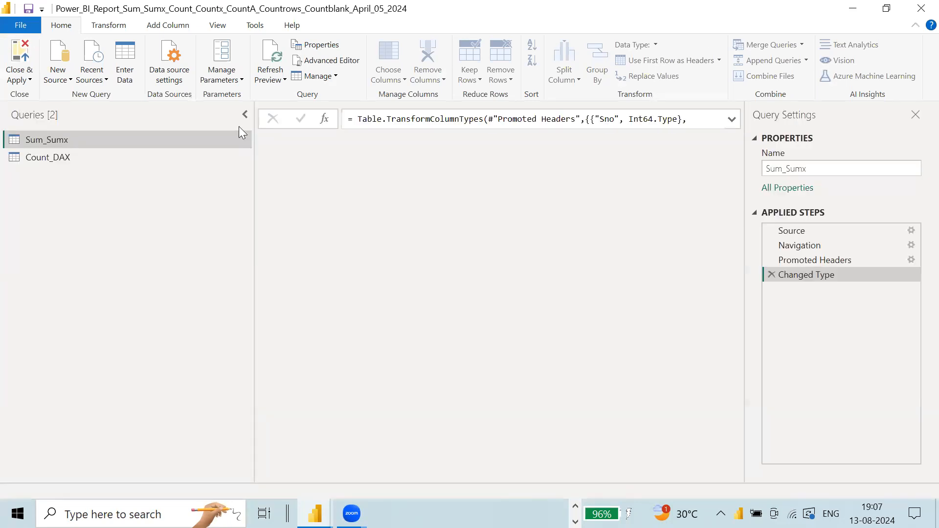
click(64, 159)
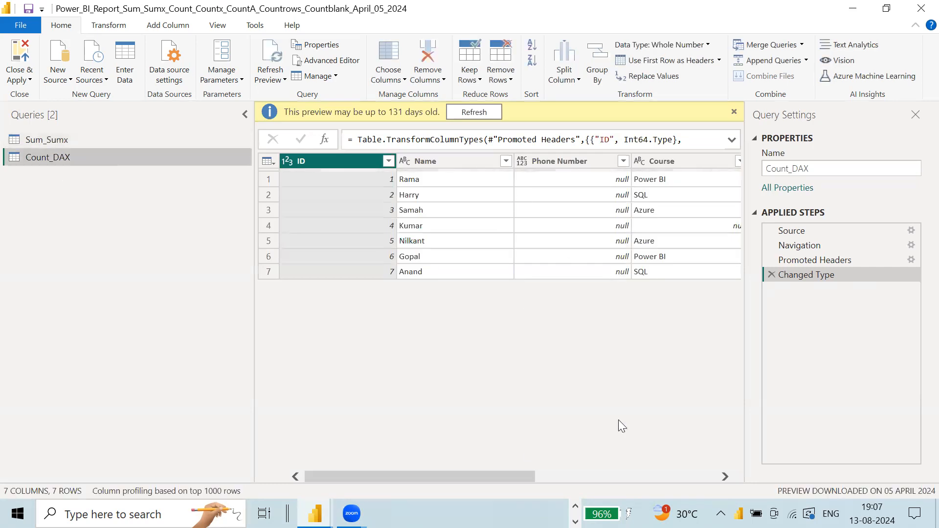
drag(494, 475, 400, 479)
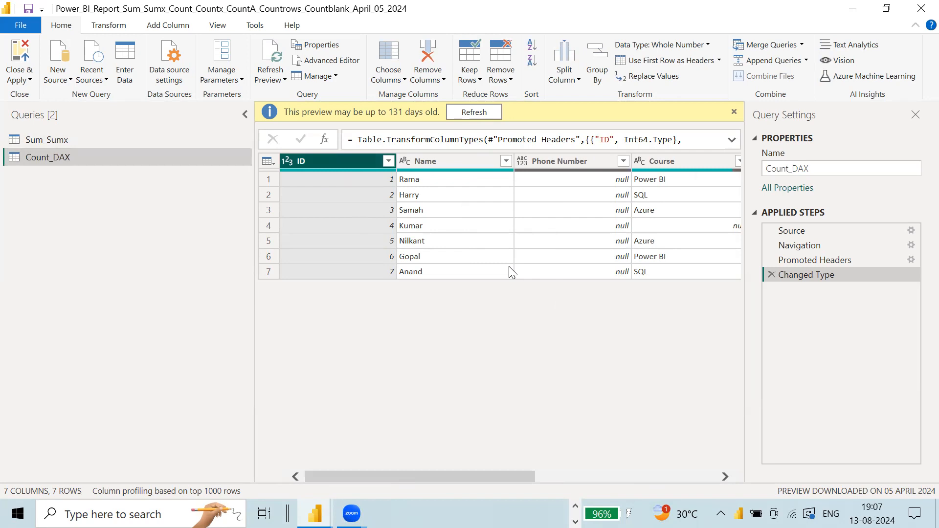
drag(515, 473, 723, 477)
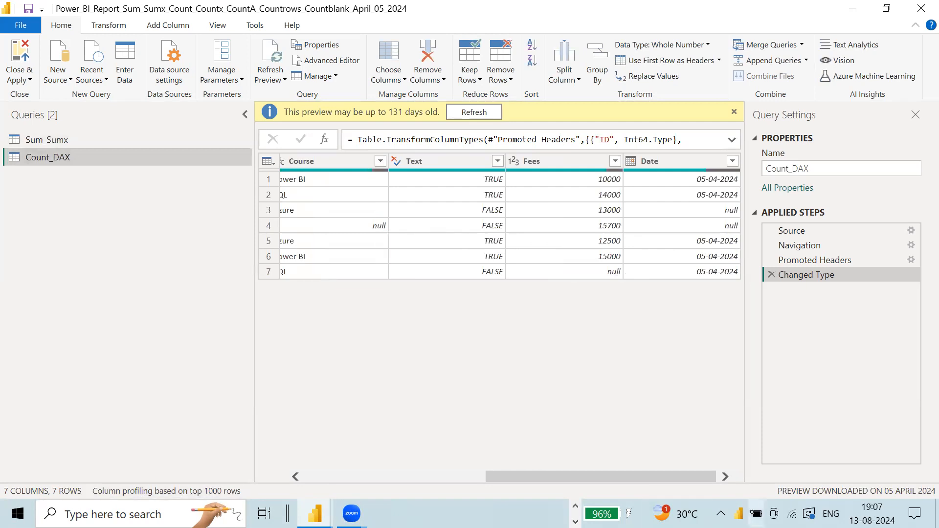
drag(498, 476, 316, 477)
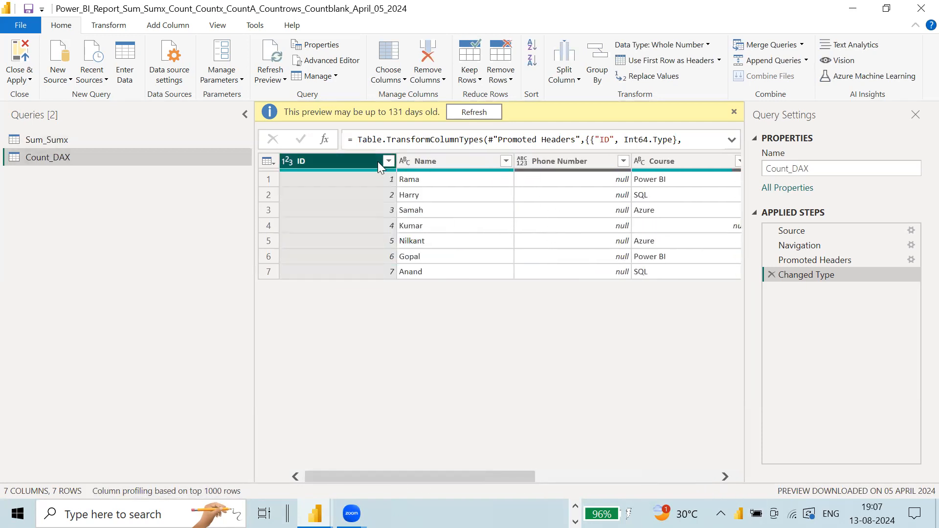
Step: Check the data types of the Count_DAX columns Name, Phone Number, Course, Text, Fees and Date
click(446, 165)
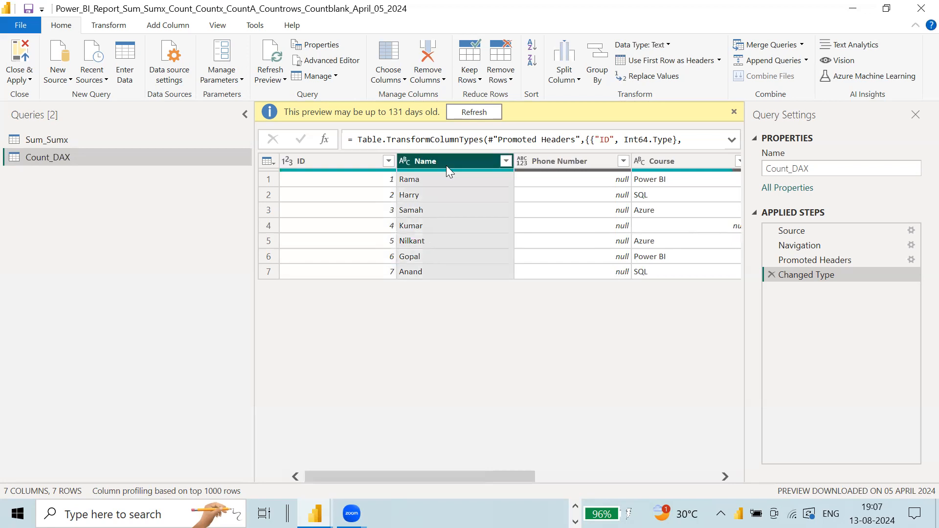
click(570, 165)
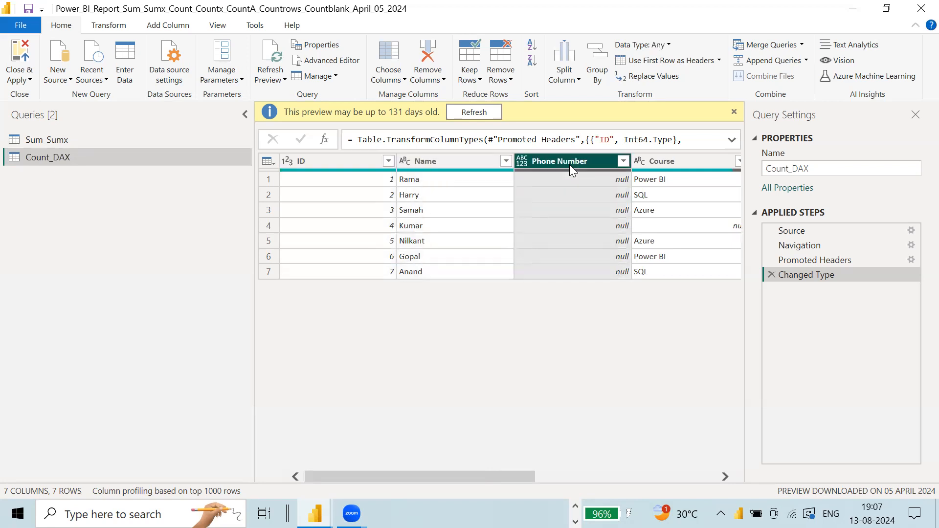
click(684, 163)
drag(519, 478, 691, 472)
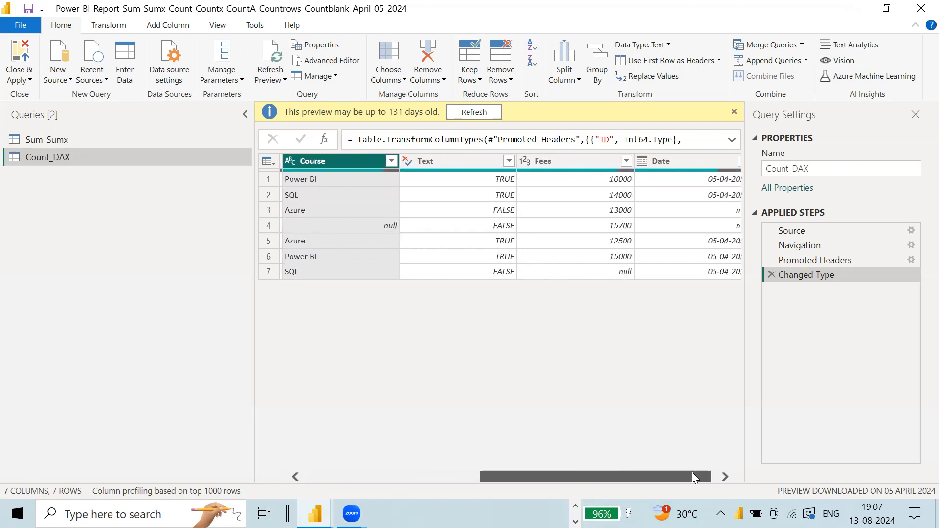
click(455, 165)
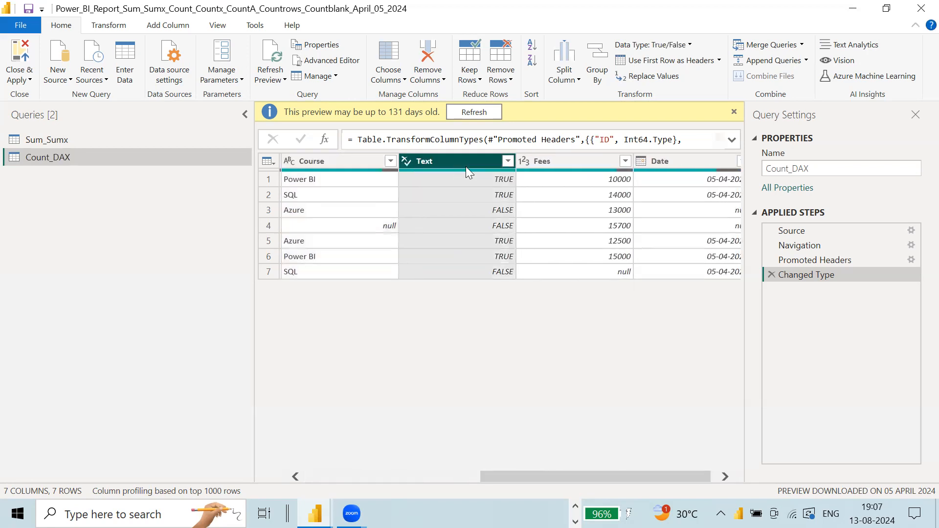
click(603, 162)
click(670, 164)
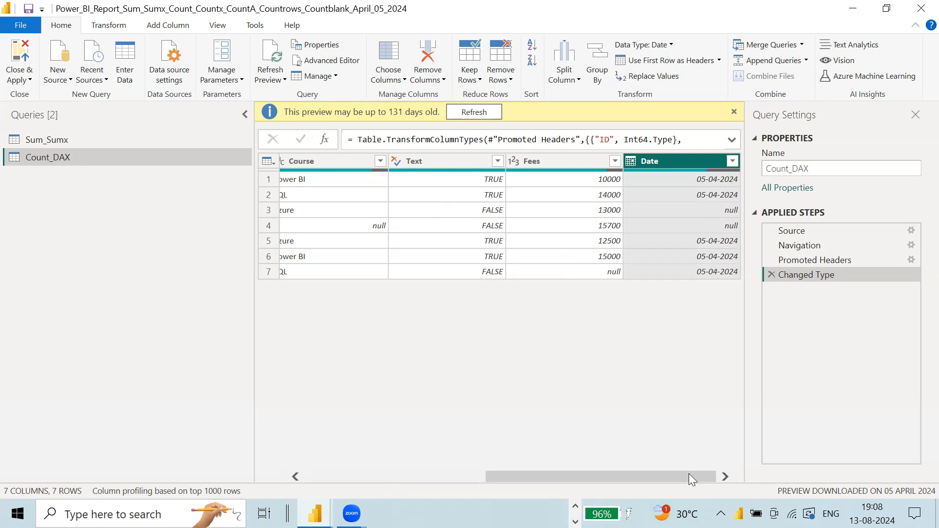
drag(694, 478, 426, 478)
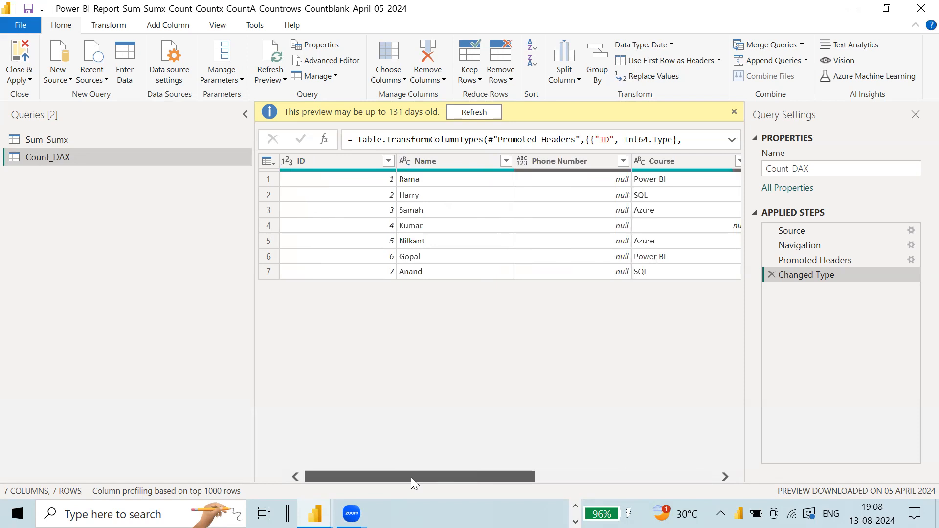
drag(411, 477, 389, 470)
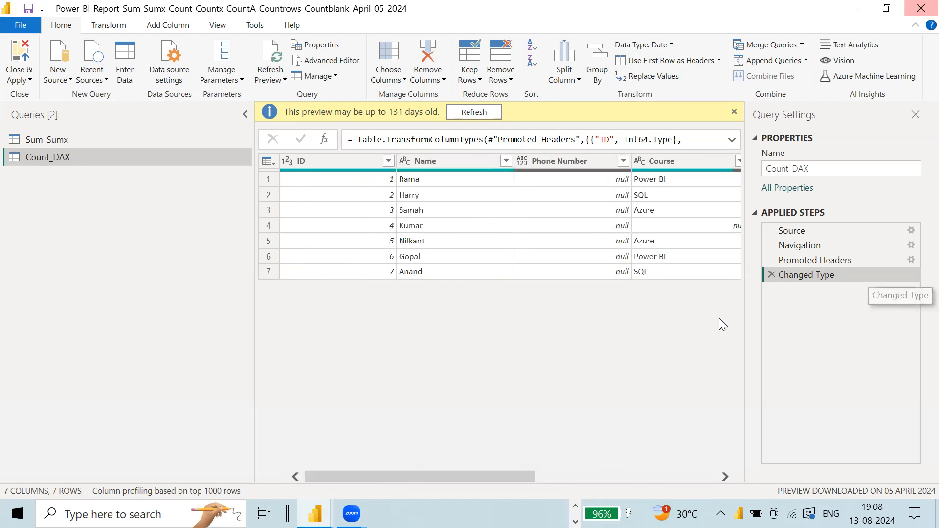
Step: Examine the Count_DAX rows for null values, checking individual cells in the Course and Fees columns
click(324, 165)
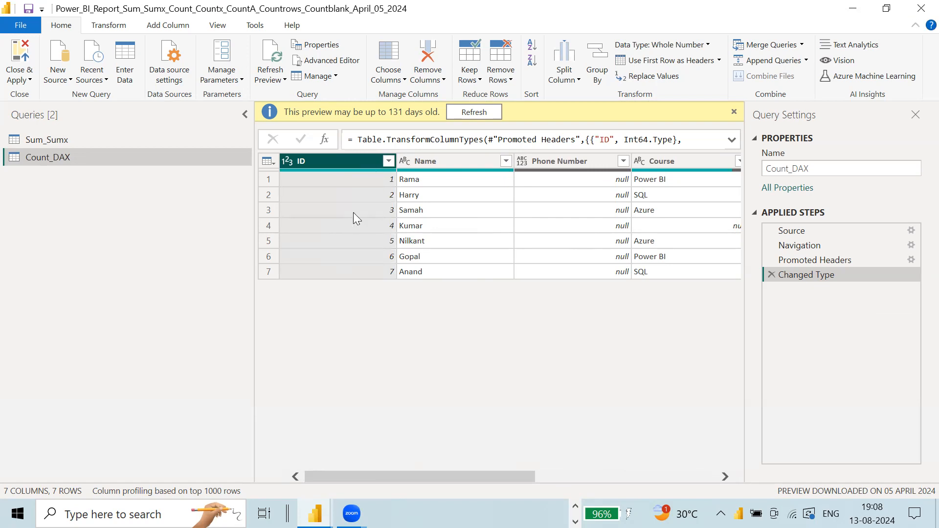
click(470, 163)
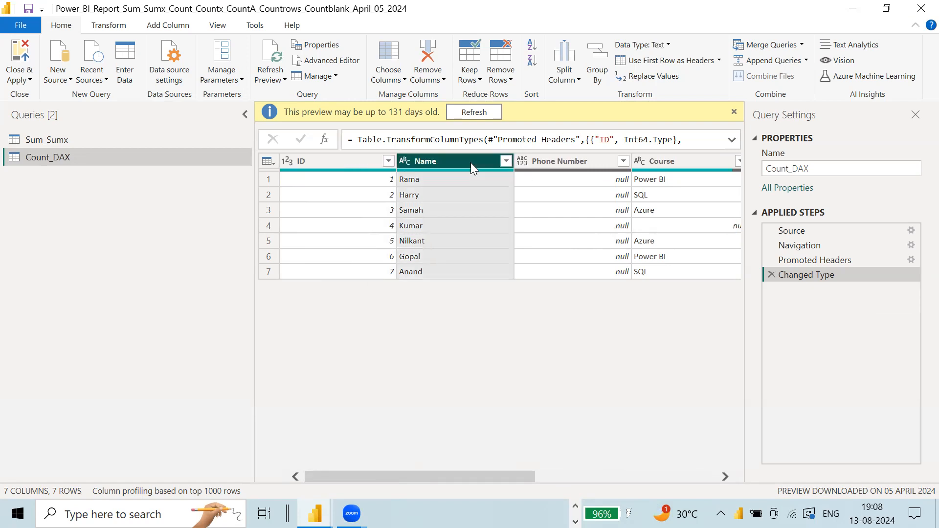
click(672, 163)
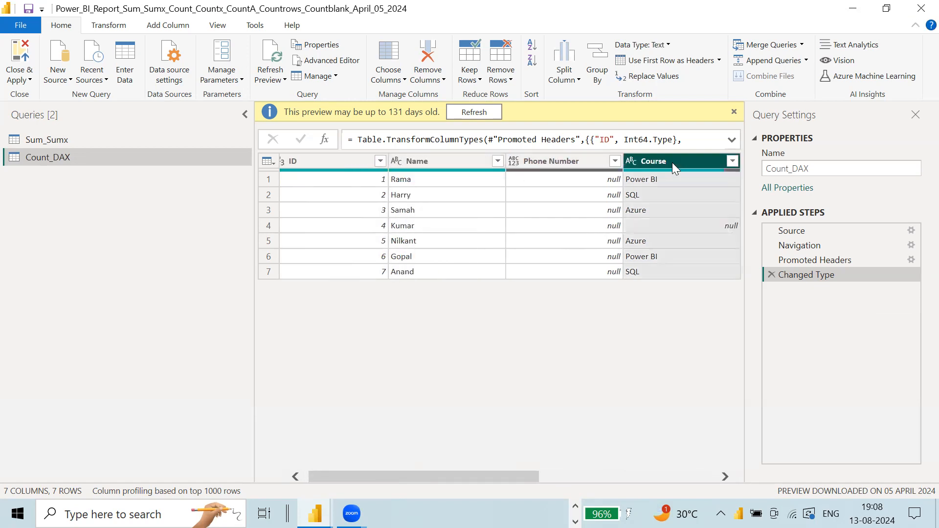
drag(522, 478, 588, 478)
click(527, 225)
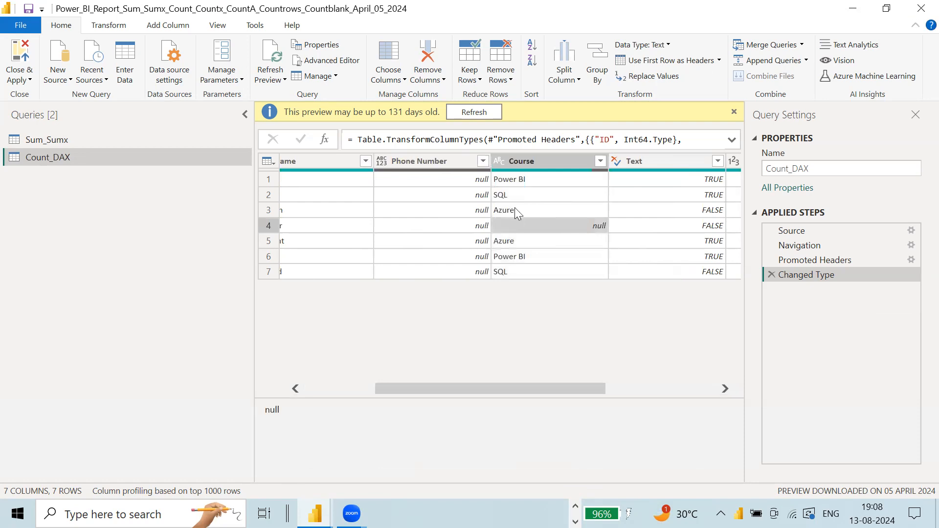
click(516, 240)
click(515, 256)
click(511, 269)
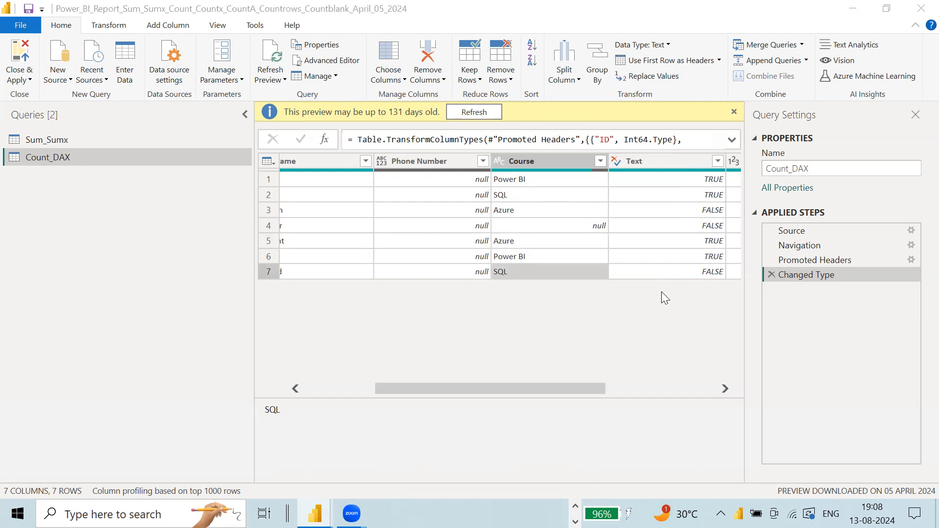
drag(597, 389, 723, 389)
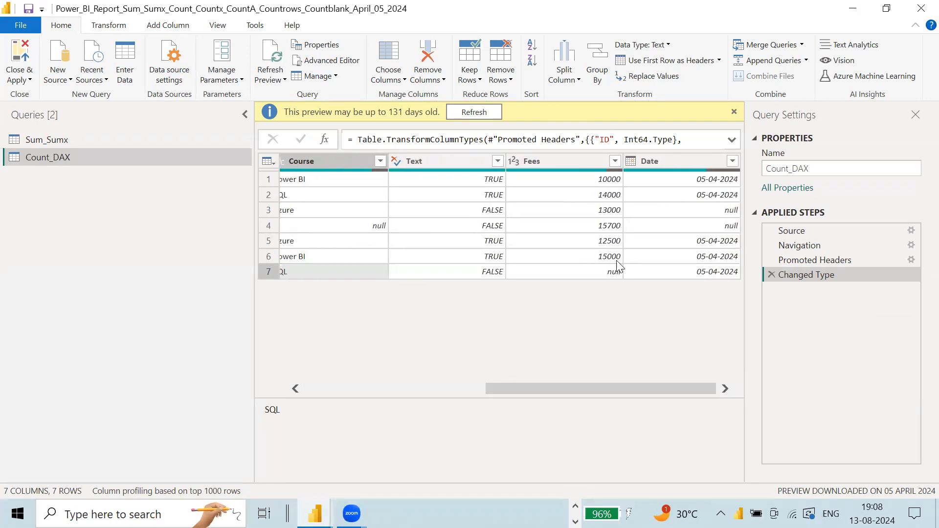
click(603, 274)
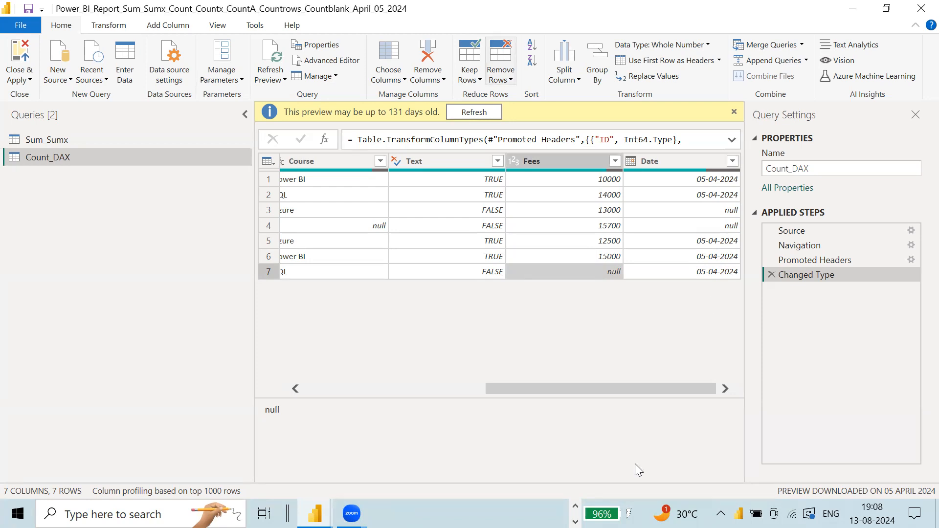
drag(642, 394, 318, 384)
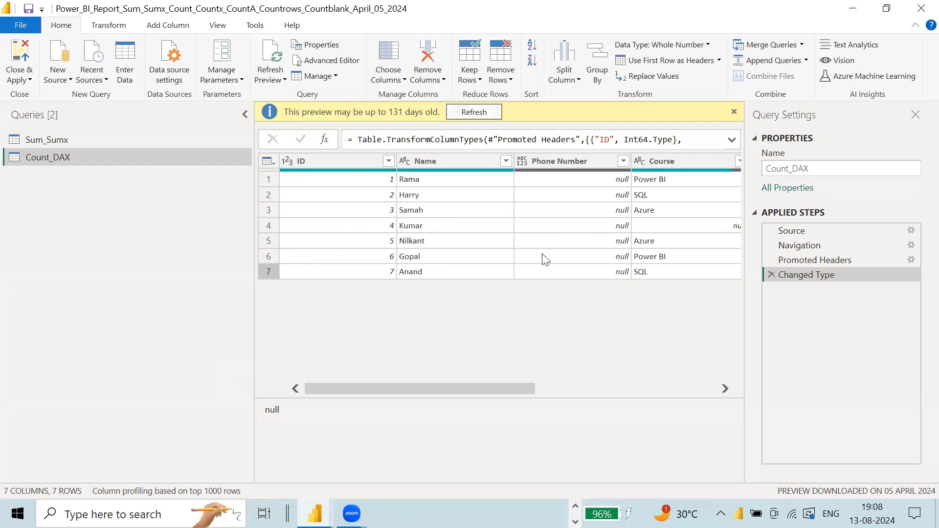
click(624, 161)
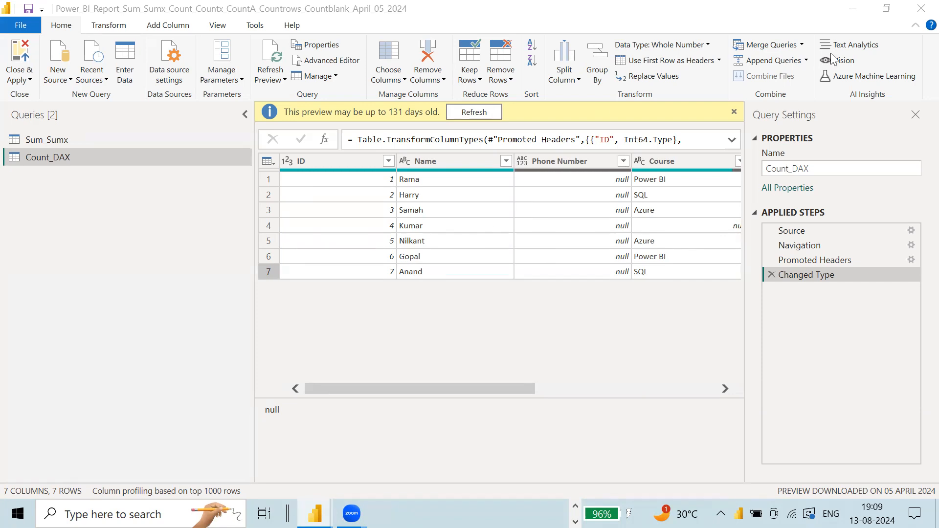
Step: Close the Power Query Editor to return to the report, and collapse the Count_DAX table's field list
click(19, 81)
click(37, 94)
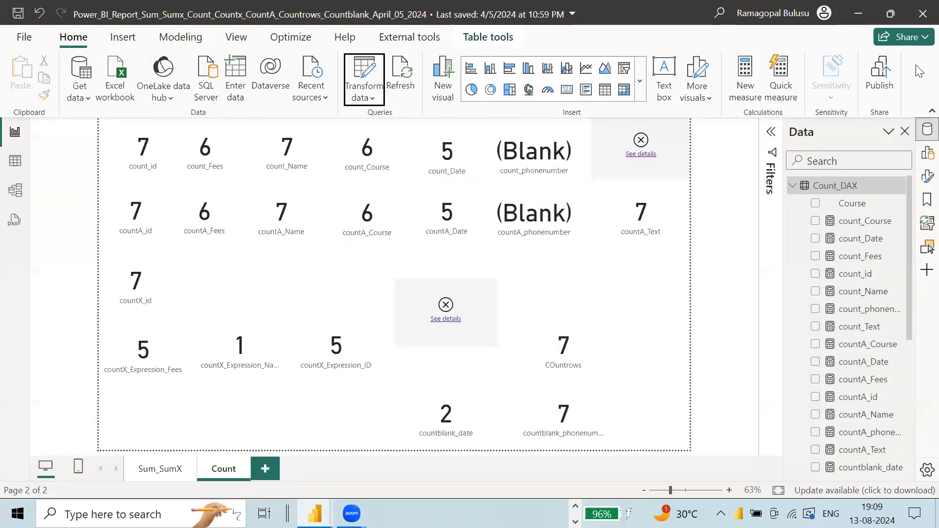
click(793, 187)
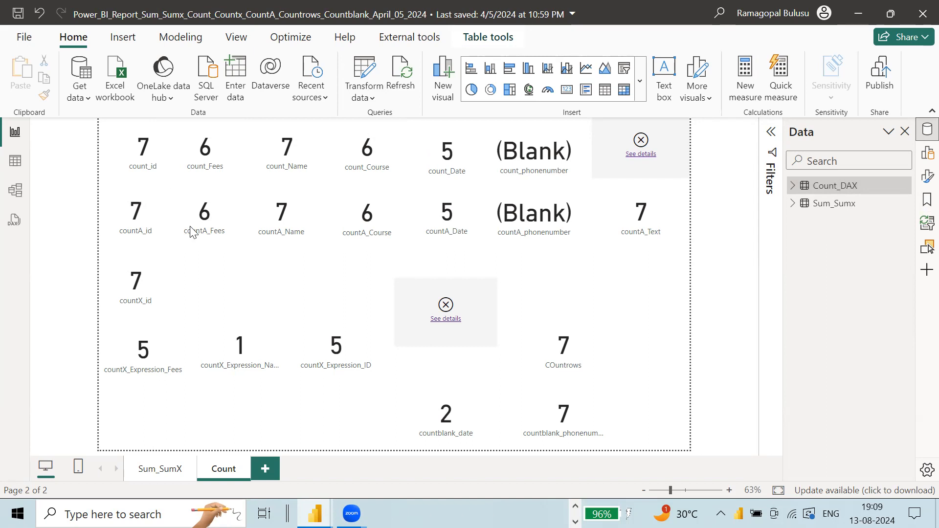
Step: Reopen the Power Query Editor and duplicate the Count_DAX query
click(369, 97)
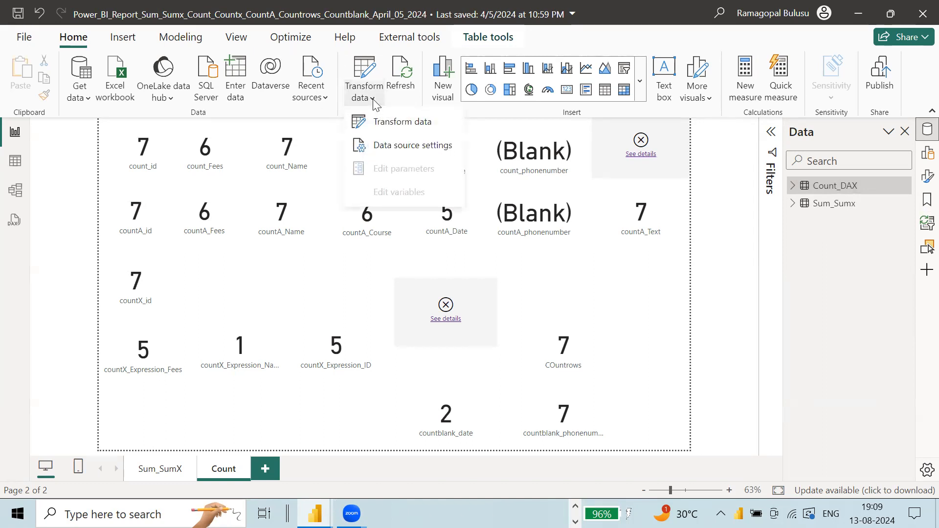
click(402, 123)
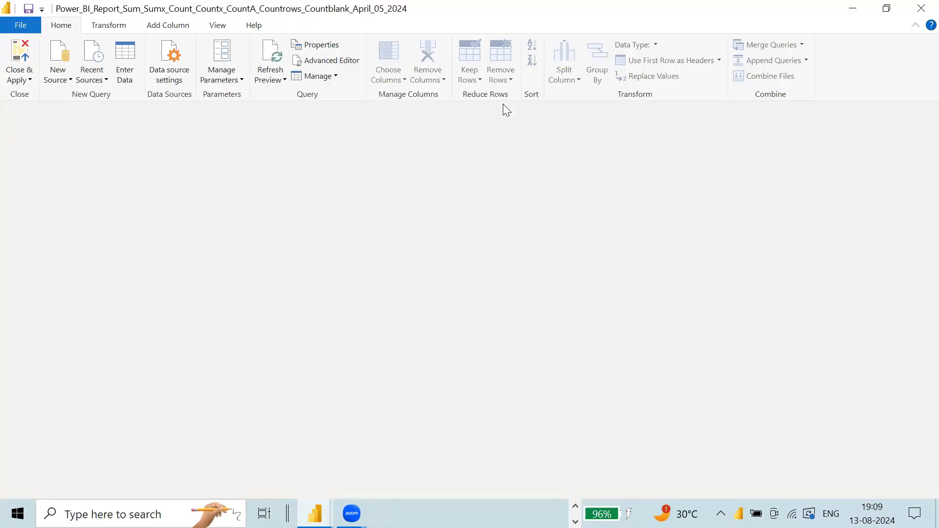
click(66, 157)
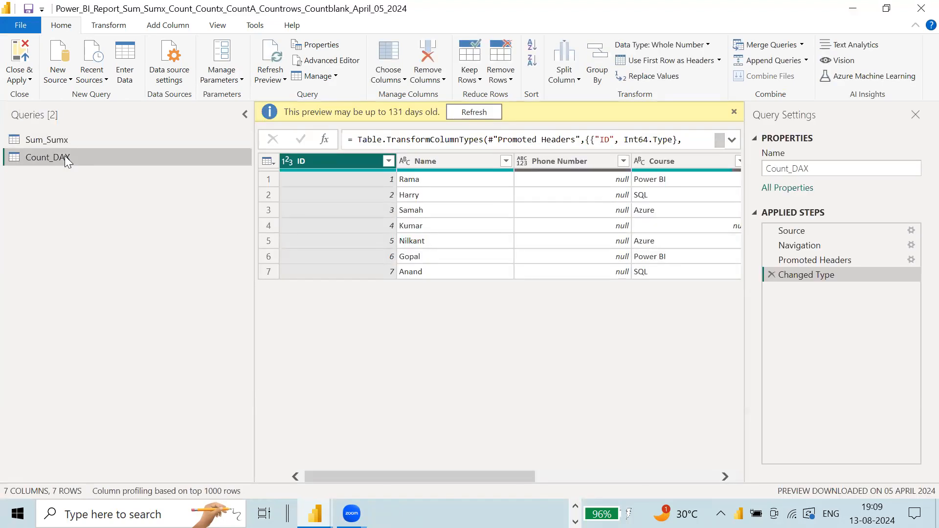
right_click(65, 157)
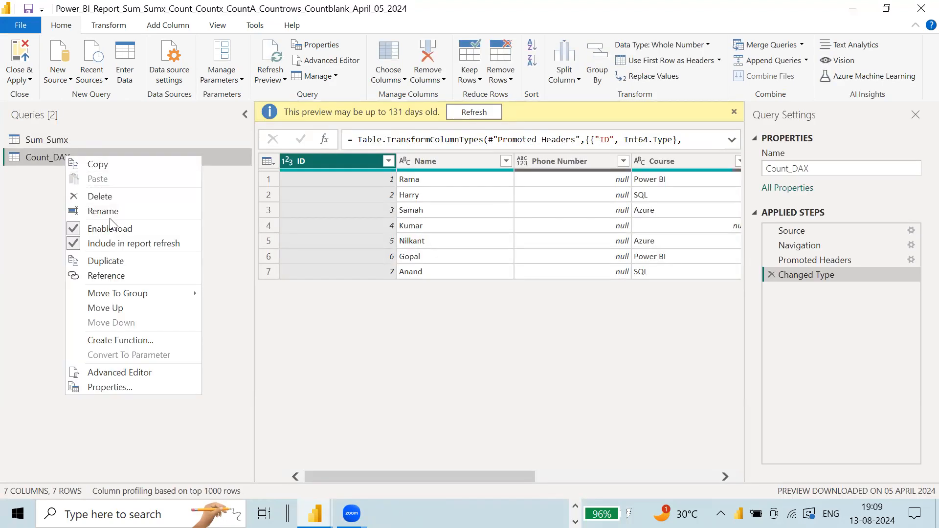
click(125, 260)
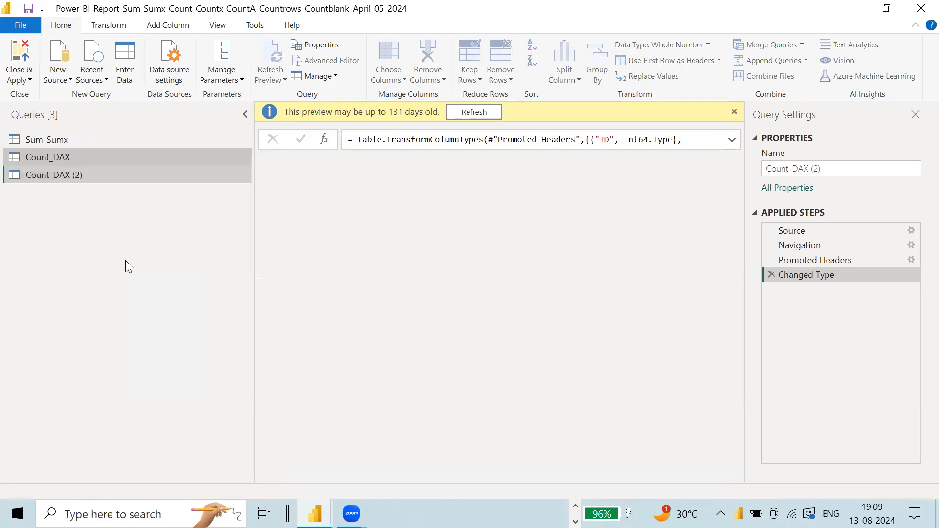
Step: Rename the duplicated query Count_DAX (2) to Count_DAX_New
click(82, 181)
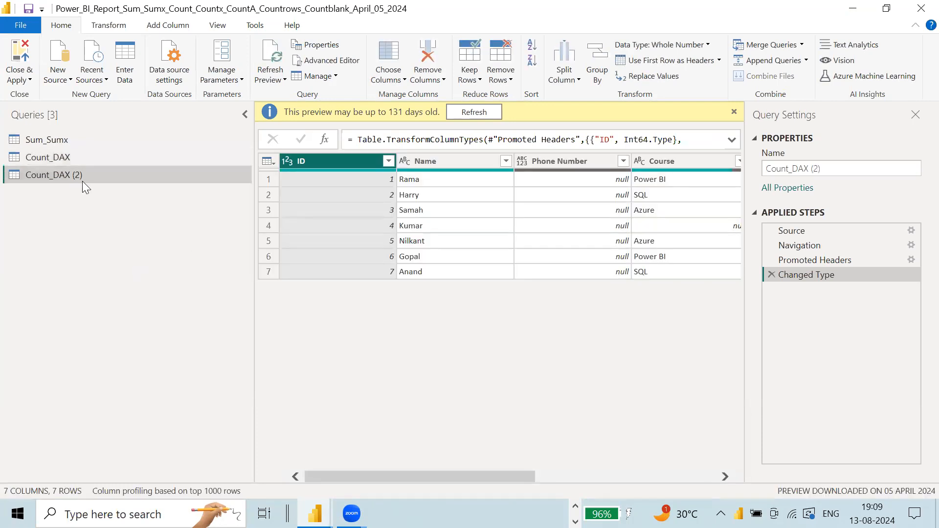
right_click(80, 175)
click(98, 231)
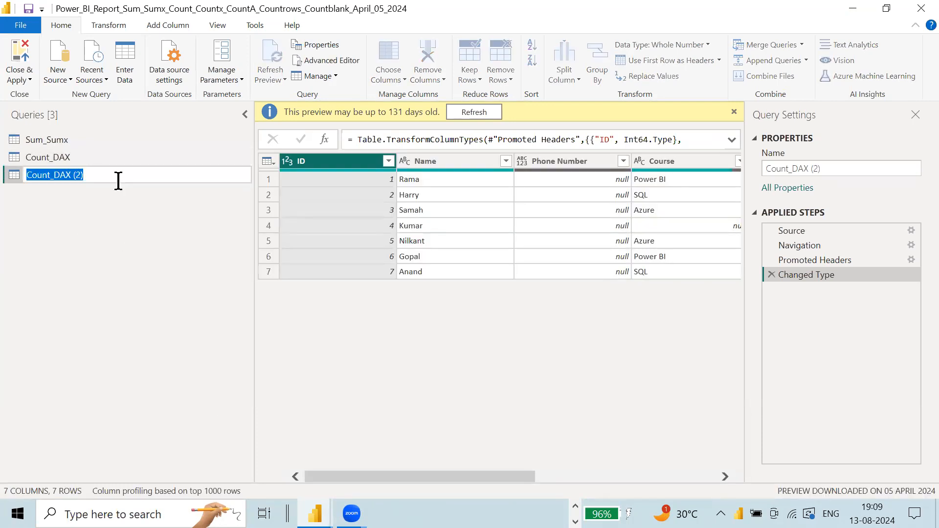
click(104, 176)
key(BackSpace)
key(BackSpace)
key(BackSpace)
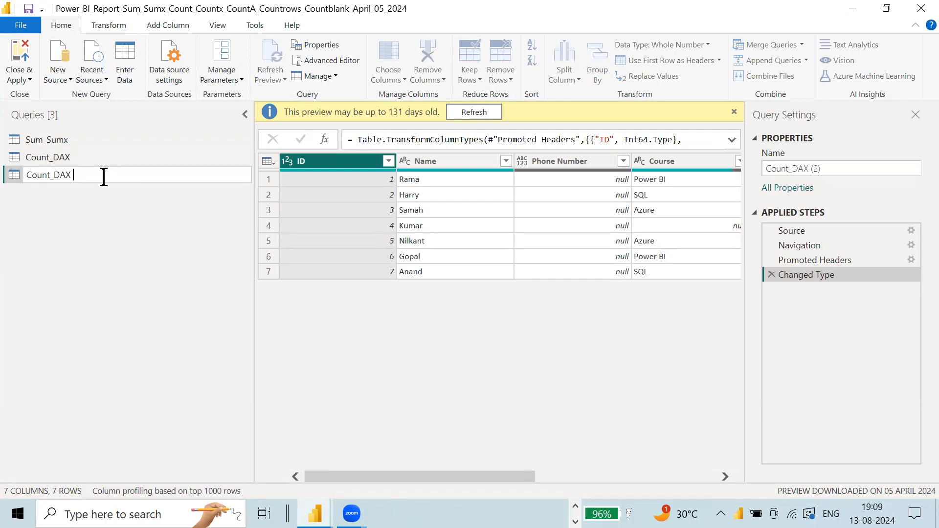
text(_New)
key(Return)
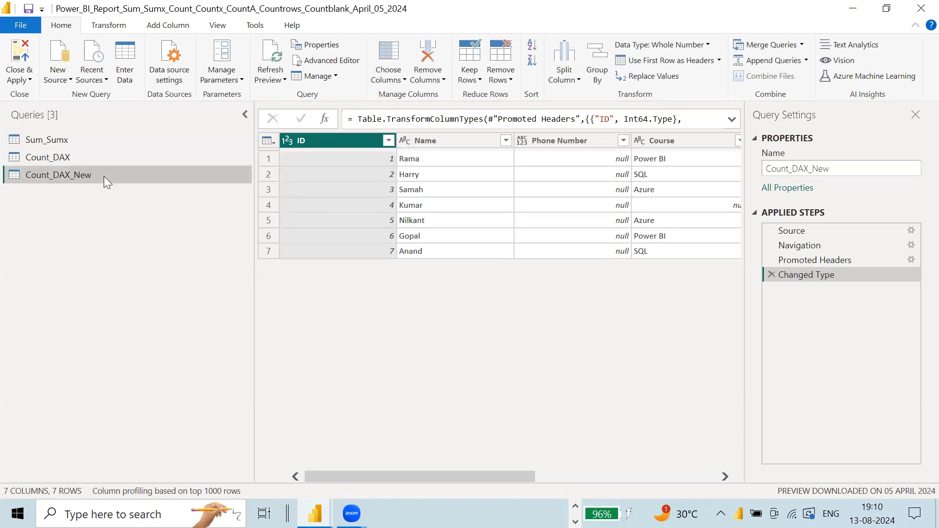
Step: Close the query editor with its changes applied to the report, and expand the Count_DAX_New table's fields
click(18, 80)
click(37, 95)
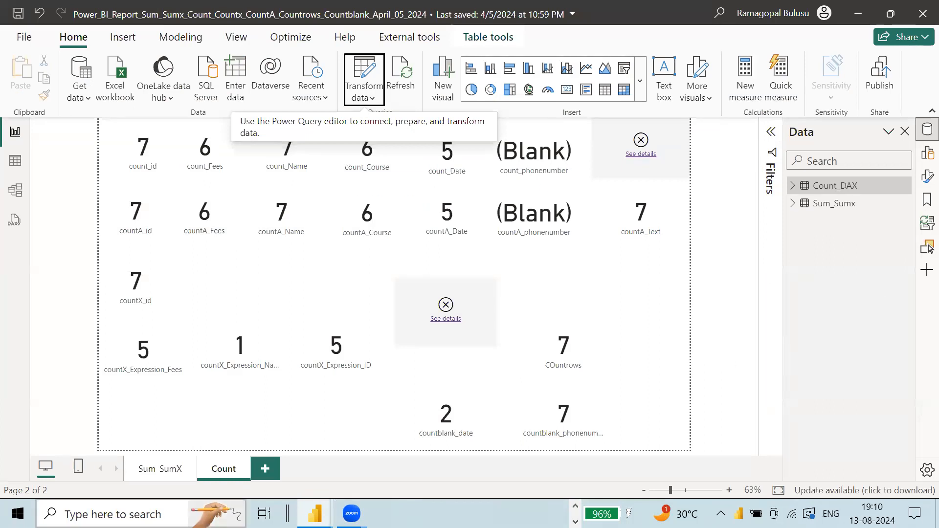
click(397, 82)
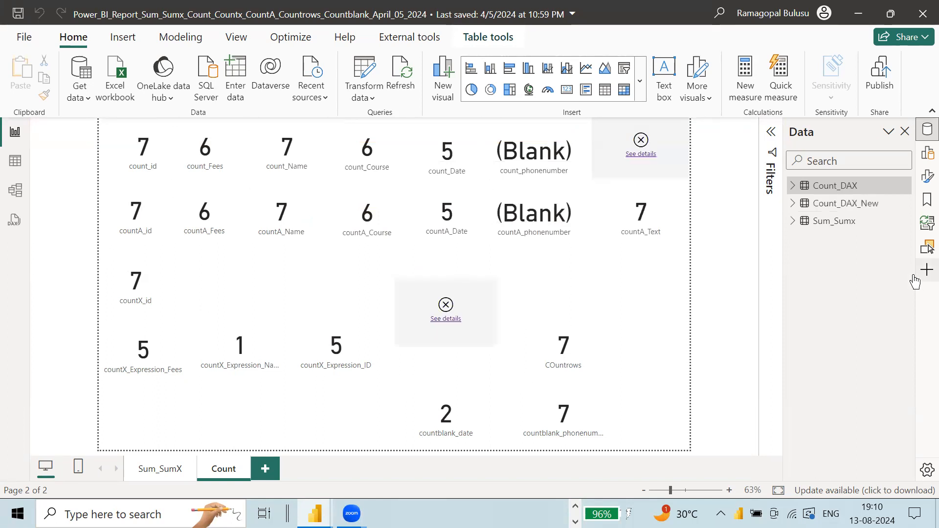
click(869, 207)
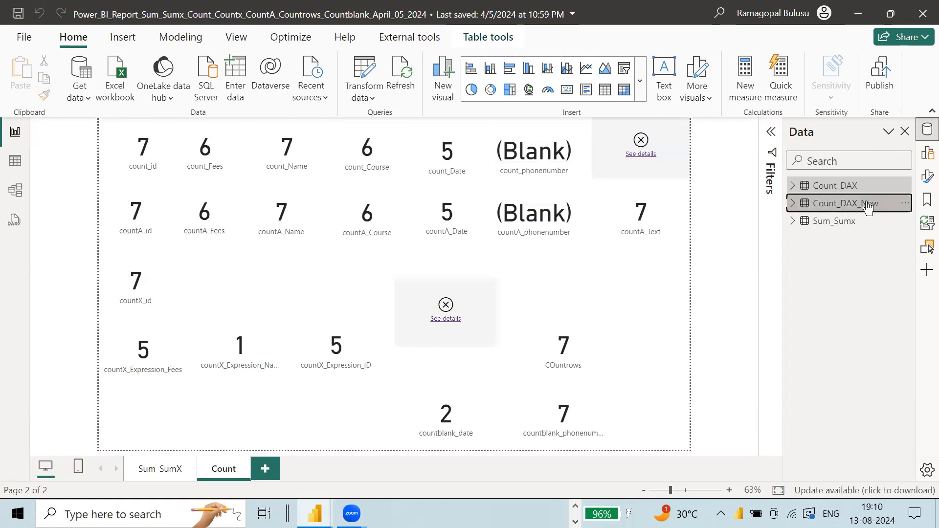
click(794, 205)
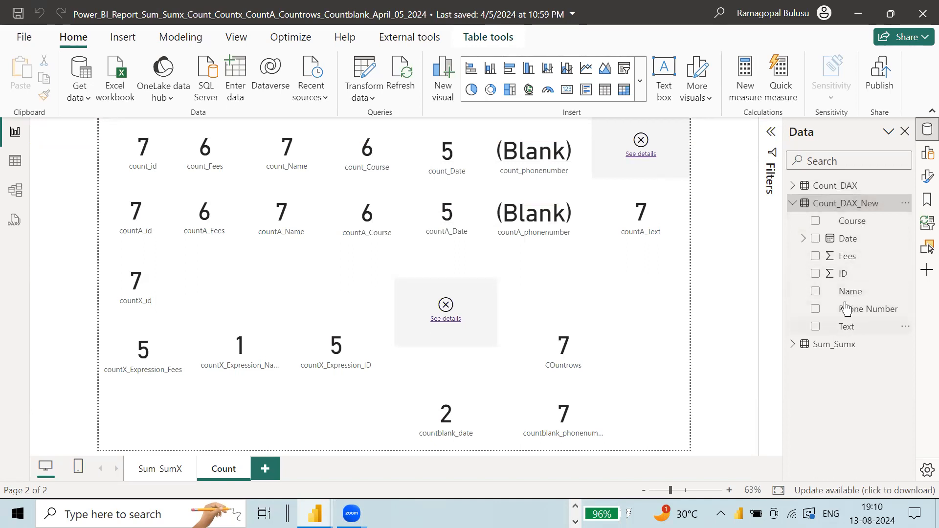
Step: Add a report page and name it Count_New
click(268, 470)
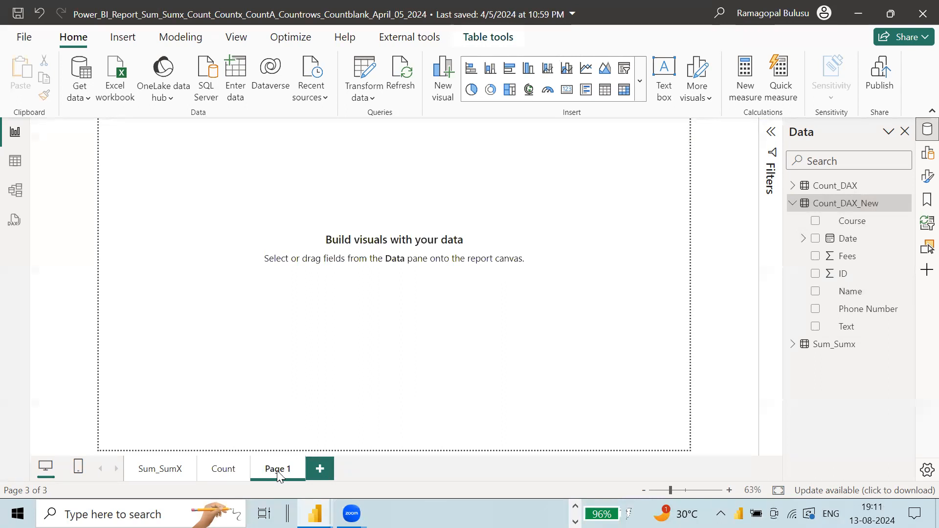
double_click(277, 471)
text(Cou)
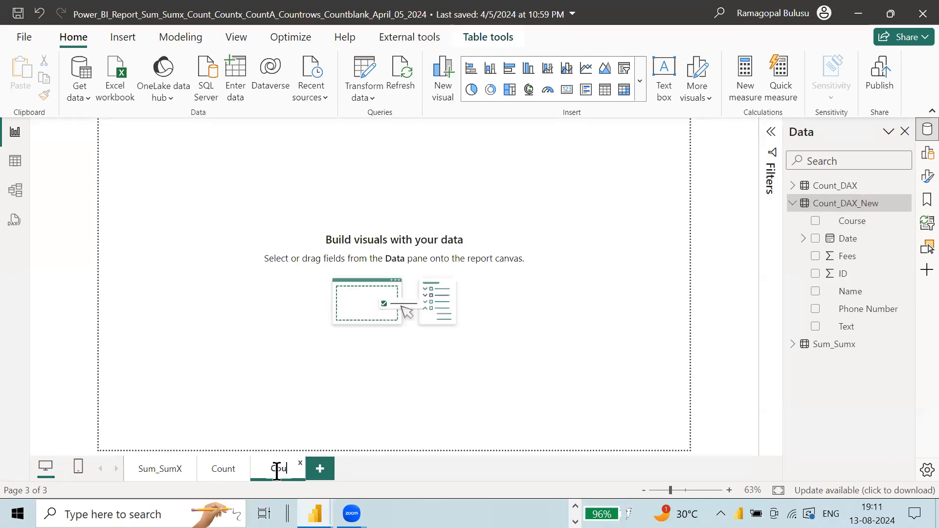
text(nt_New)
key(Return)
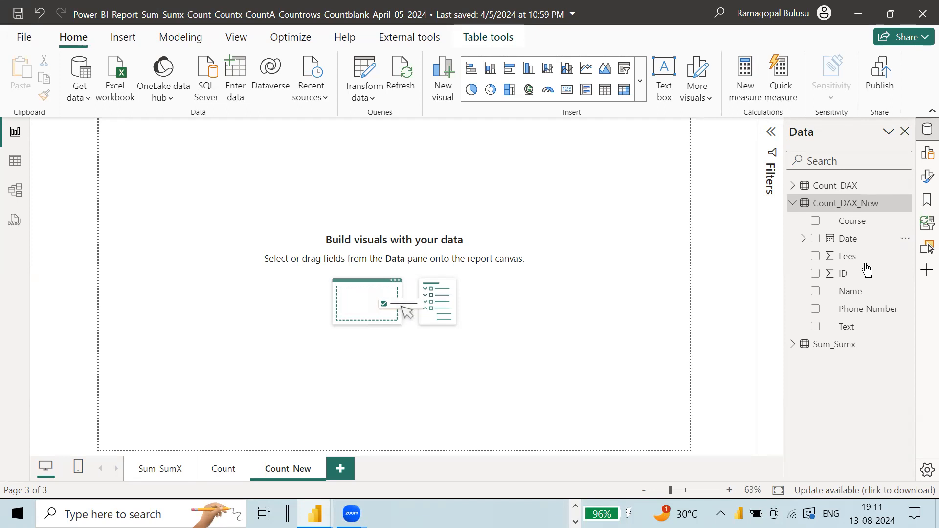
Step: Start a new measure in the Count_DAX_New table
click(757, 95)
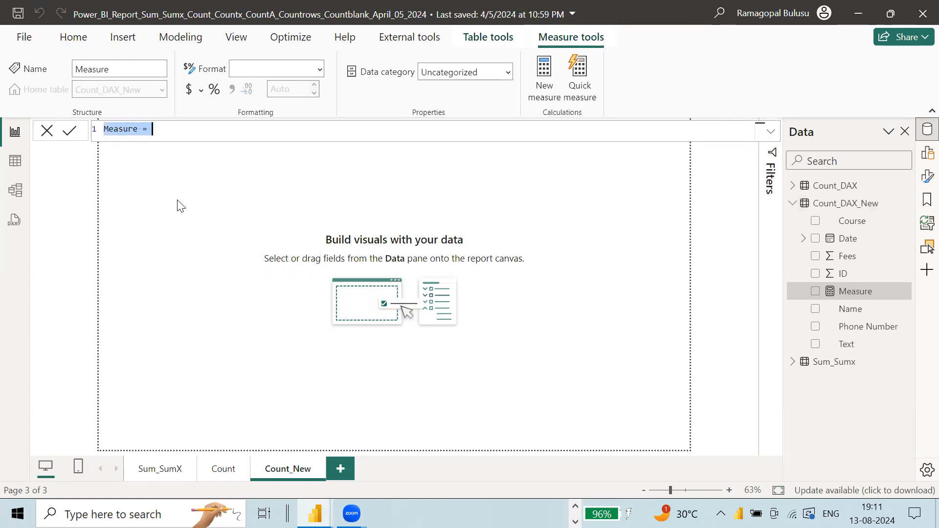
text(C)
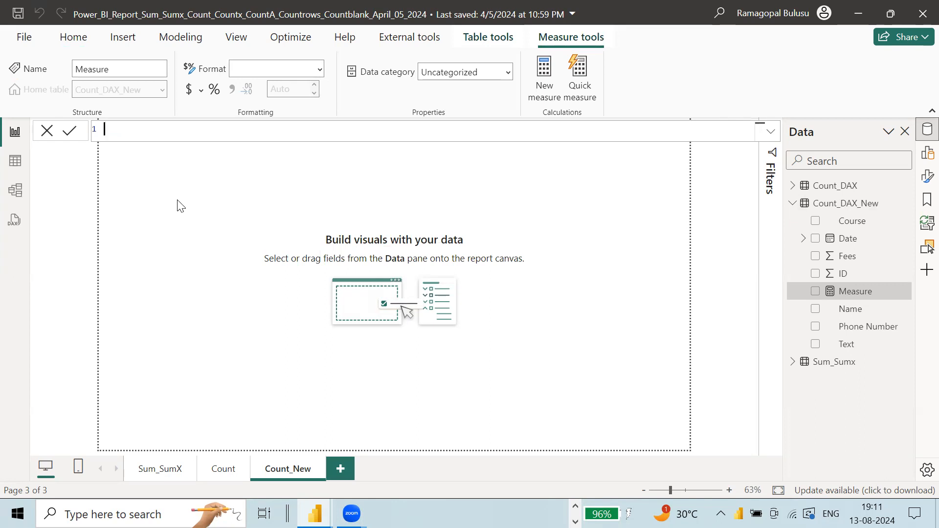
text(=Count)
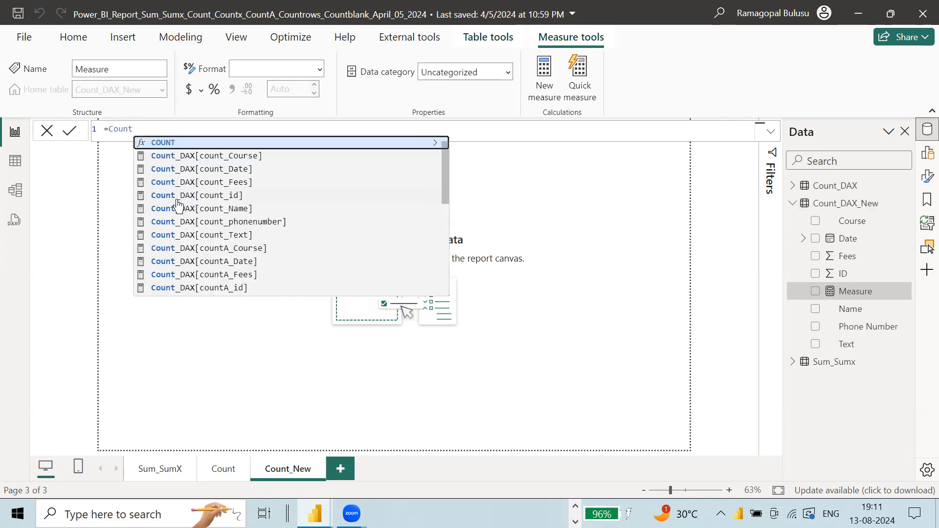
key(BackSpace)
key(BackSpace)
key(BackSpace)
key(BackSpace)
key(BackSpace)
key(BackSpace)
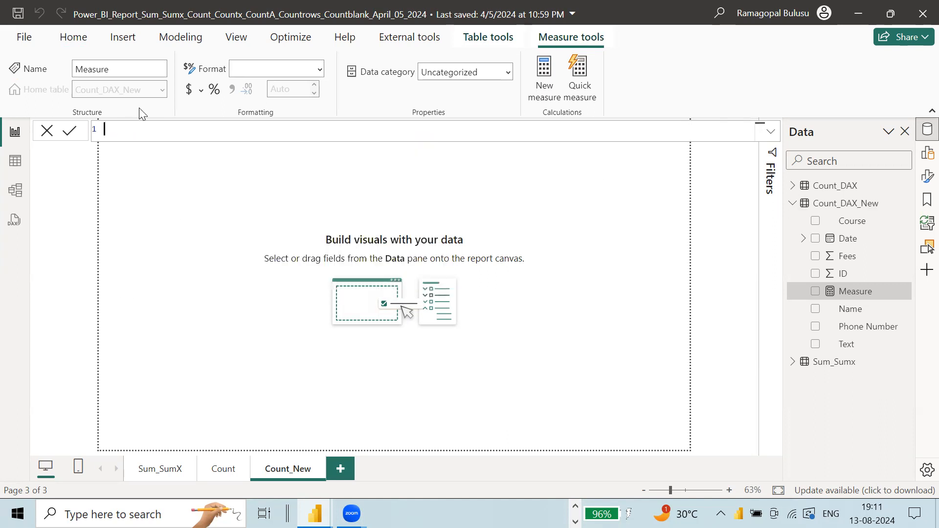
Step: Define the measure as count_id = COUNT(Count_DAX_New[ID]) and try to commit it
text(count)
text(_id = )
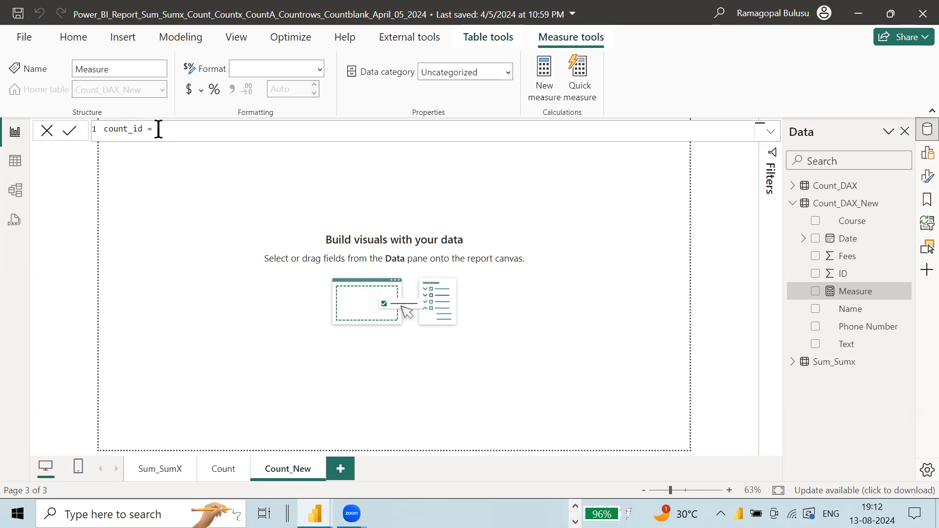
text(count)
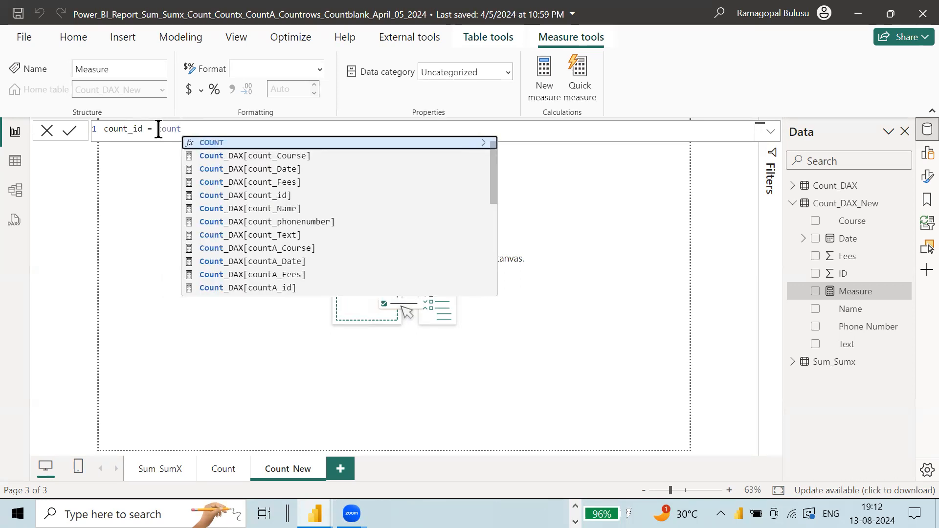
click(218, 144)
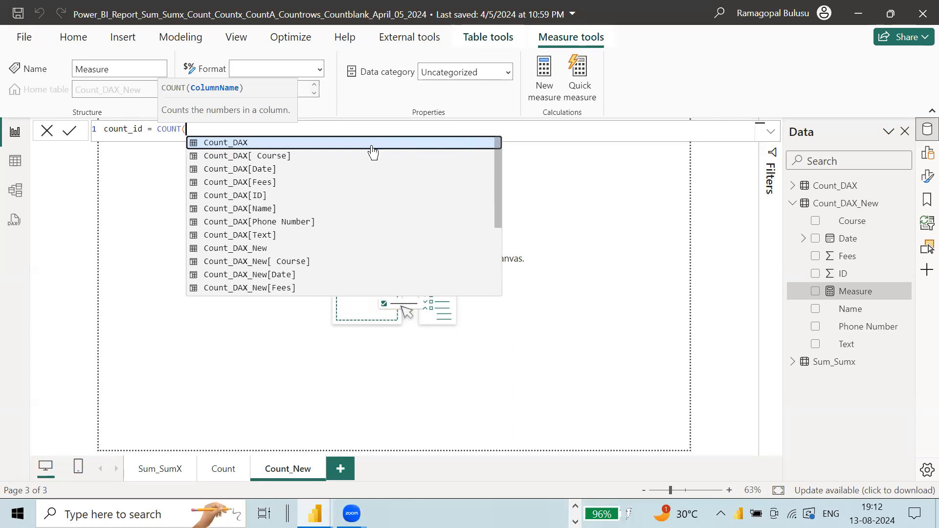
drag(500, 182, 498, 157)
drag(498, 199, 500, 228)
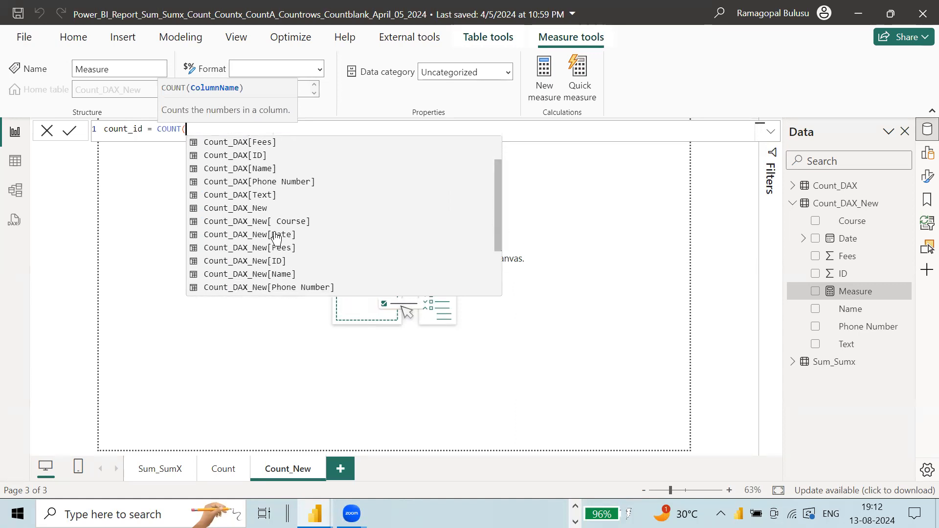
click(278, 261)
text())
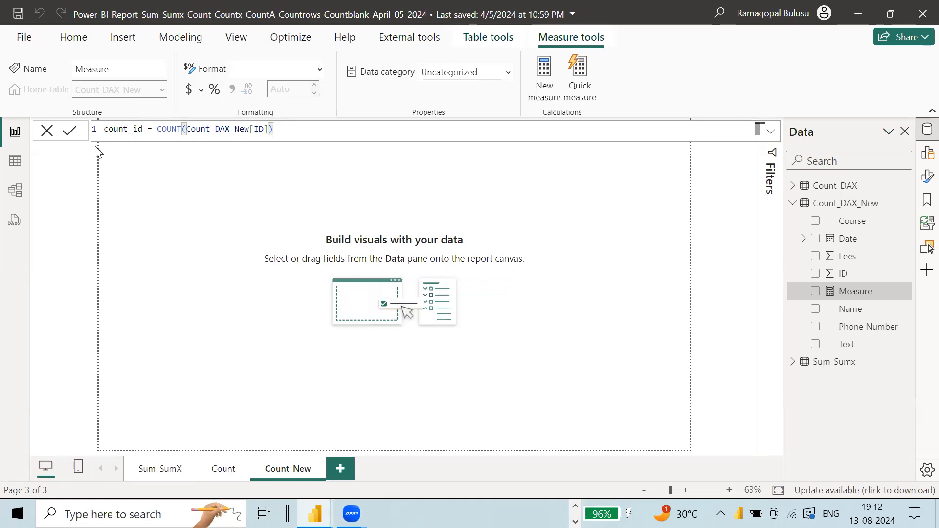
click(71, 131)
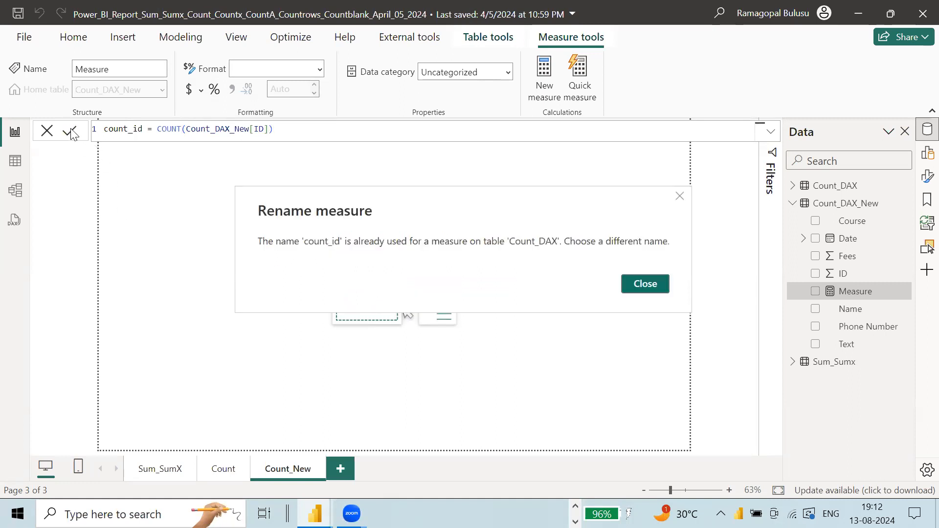
Step: Change the measure's name to count_New_id in the formula and commit it
click(640, 285)
click(129, 128)
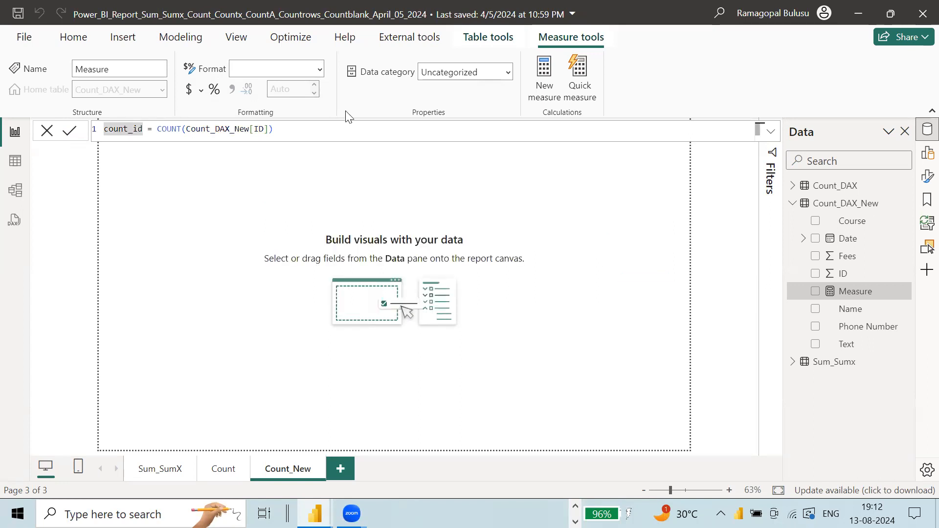
text(_New)
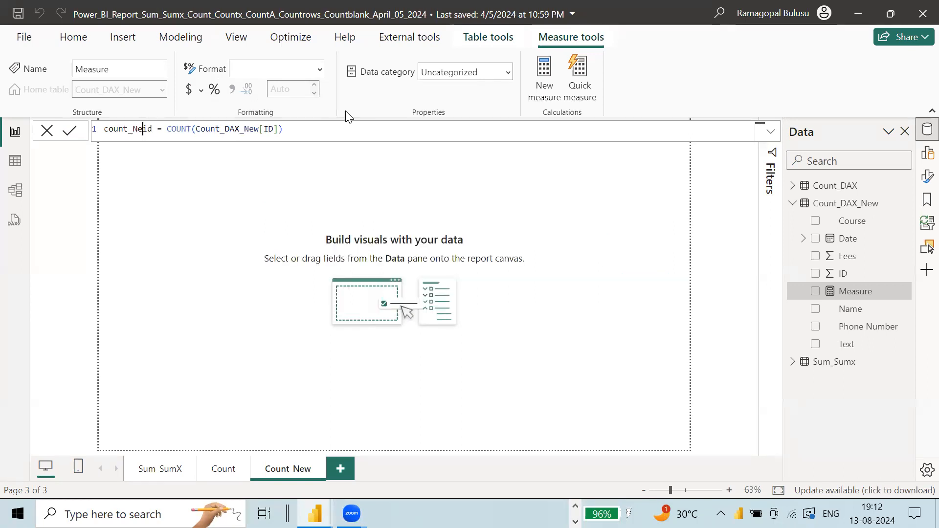
key(Right)
key(Right)
key(Right)
key(Right)
key(Right)
key(Right)
key(Right)
key(Right)
key(Right)
key(Right)
key(Right)
key(Right)
key(Right)
key(Right)
key(Right)
key(Right)
key(Right)
key(Right)
key(Right)
key(Right)
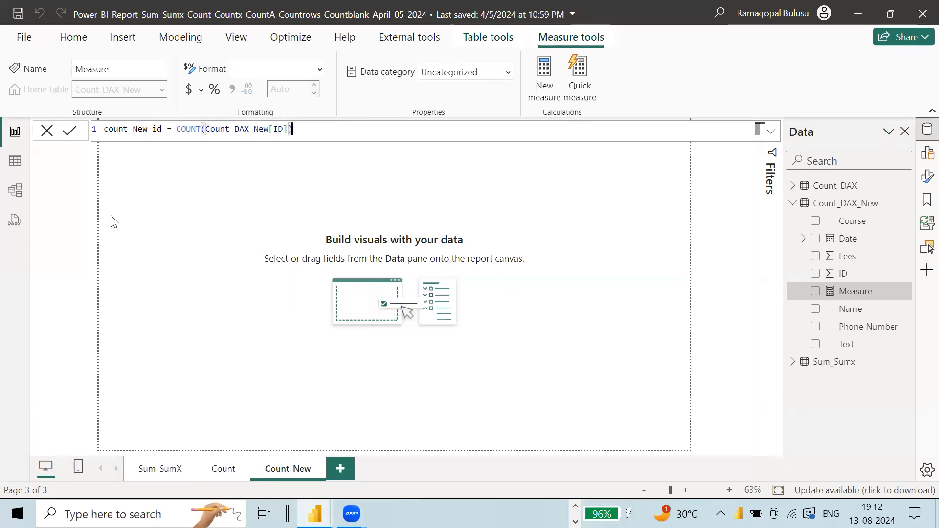
key(Return)
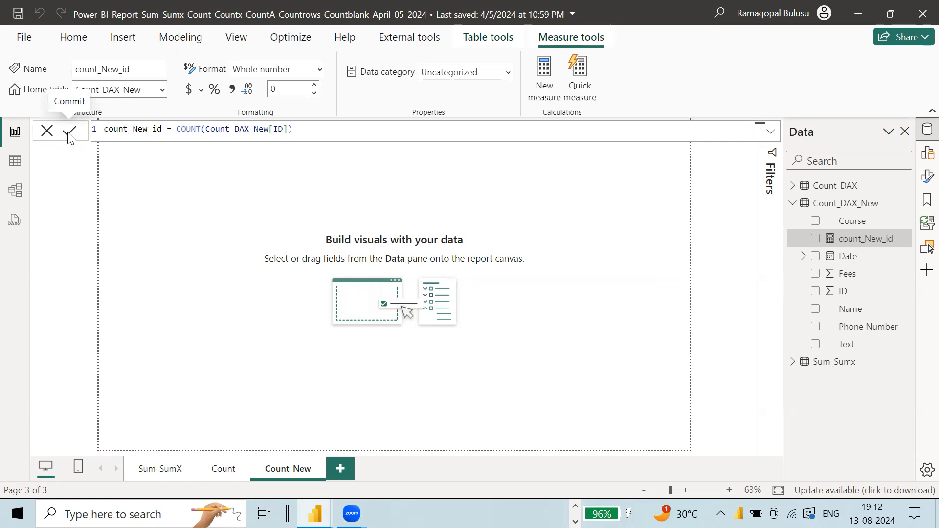
Step: Place the count_New_id measure as a card near the page's upper-left corner and shrink the card
drag(879, 238, 193, 174)
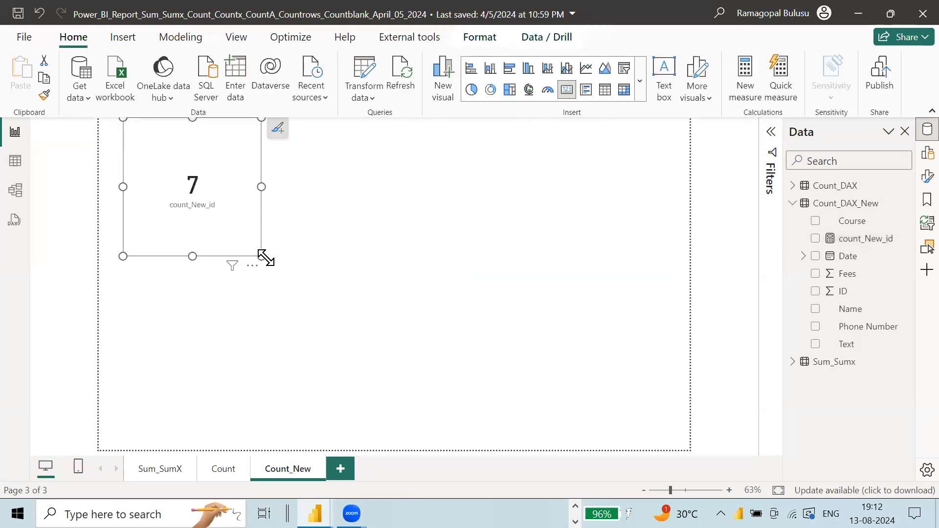
drag(262, 255, 197, 171)
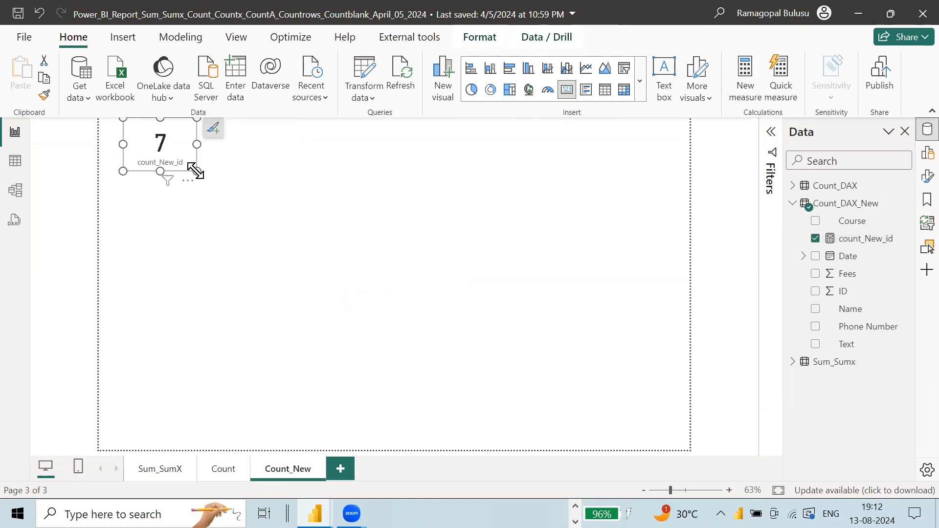
Step: Copy the count_New_id formula into a new measure and change the name to count_New_course
click(868, 239)
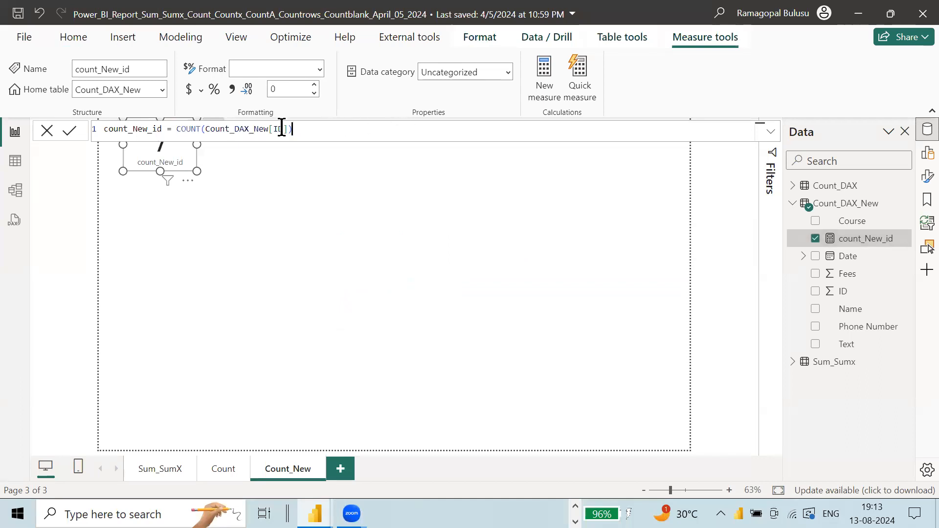
drag(293, 128, 43, 131)
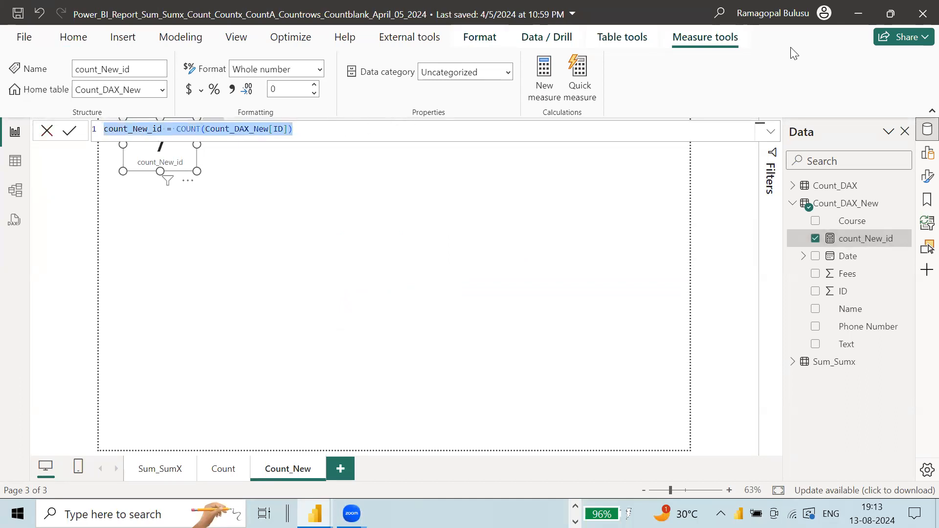
click(544, 77)
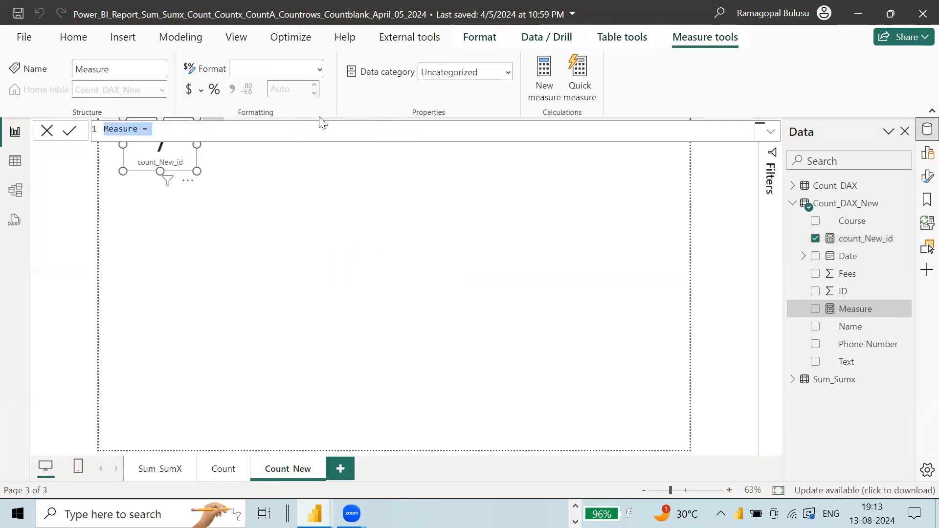
text(count_New_id = COUNT(Count_DAX_New[ID]))
click(151, 128)
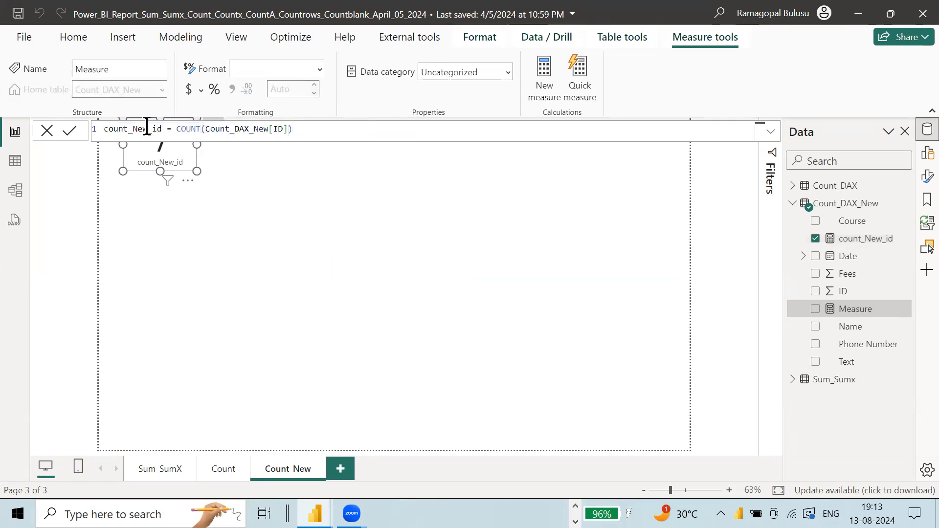
key(Delete)
key(Delete)
text(course)
Step: Replace the ID column in the count_New_course formula with Count_DAX_New[ Course] and commit the measure
key(Right)
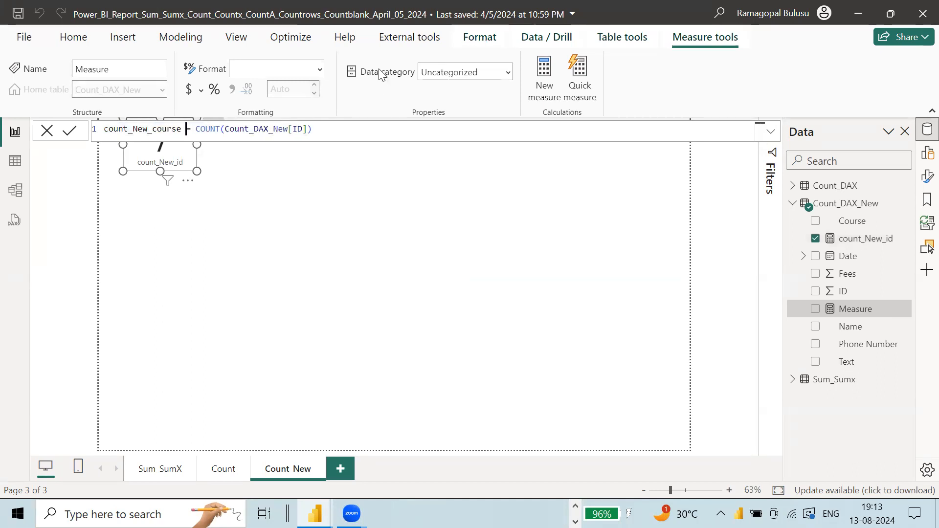
key(Right)
key(Right)
key(Right)
key(Right)
key(Right)
key(Right)
key(Right)
key(Right)
key(Right)
key(Right)
key(Right)
key(shift+Right)
key(shift+Right)
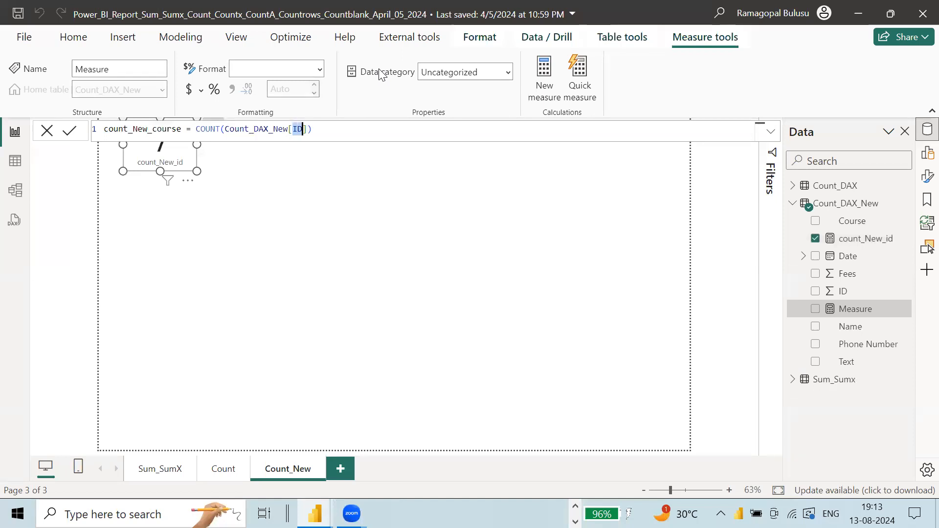
key(Left)
key(Left)
key(Left)
key(Left)
key(Left)
key(Left)
key(Left)
key(Left)
key(Left)
key(Left)
key(Left)
key(Left)
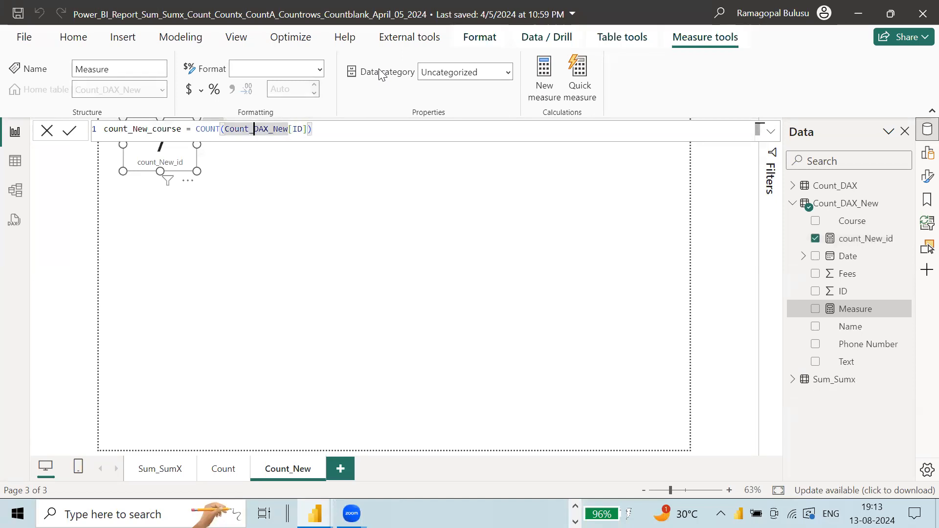
key(Left)
key(Left)
key(Left)
key(shift+Right)
key(shift+Right)
key(shift+Right)
key(shift+Right)
key(shift+Right)
key(shift+Right)
key(shift+Right)
key(shift+Right)
key(shift+Right)
key(shift+Right)
key(shift+Right)
key(shift+Right)
key(shift+Right)
key(shift+Right)
key(shift+Right)
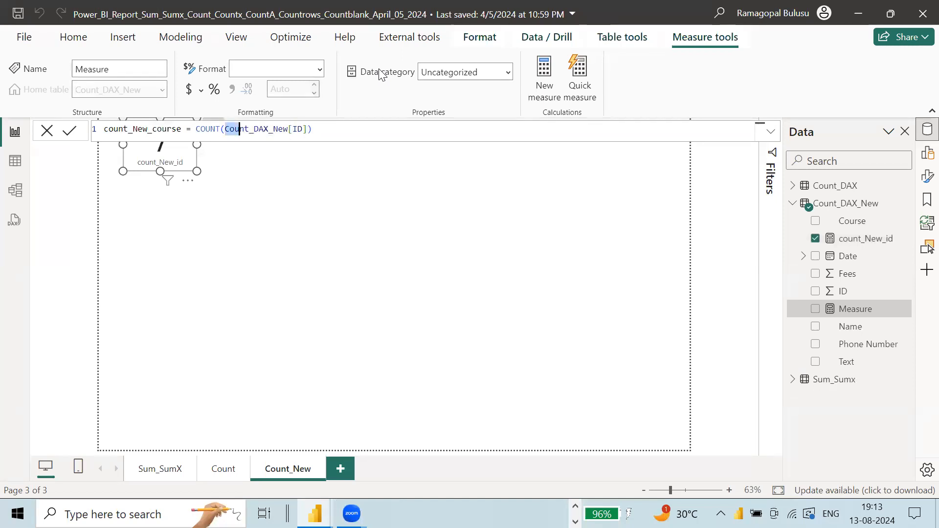
key(shift+Right)
key(shift+Right)
key(BackSpace)
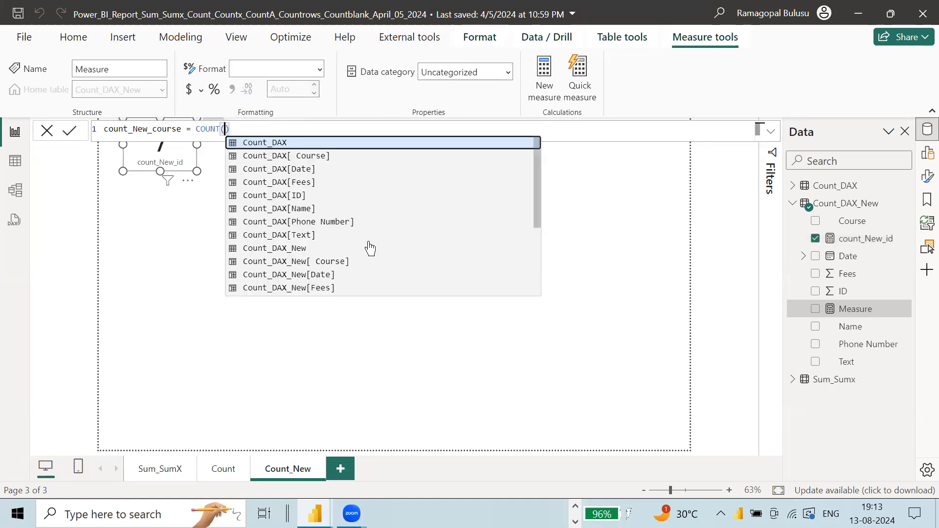
click(323, 262)
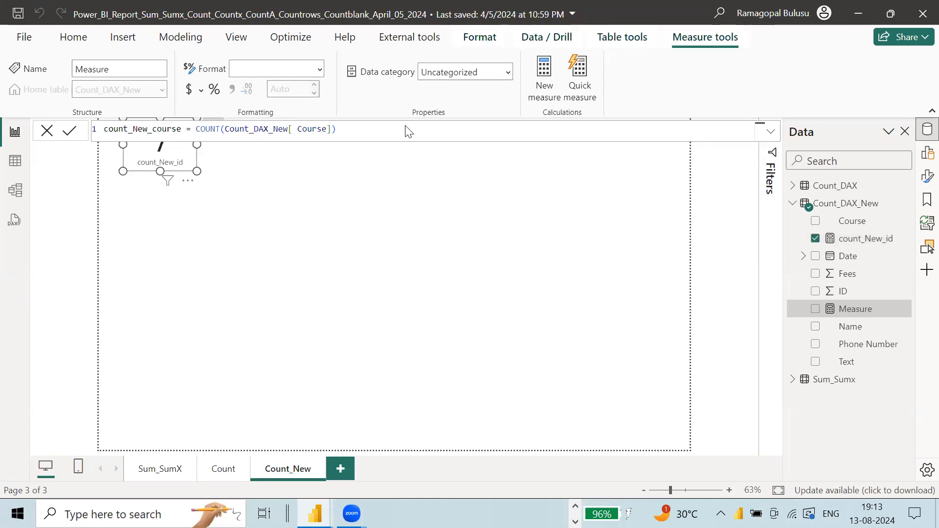
click(71, 132)
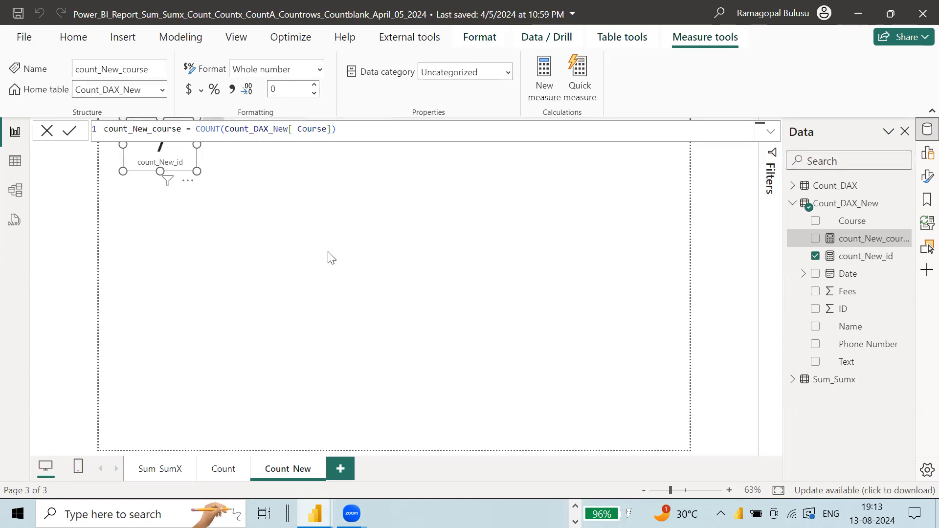
Step: Place the count_New_course measure as a card directly beside the count_New_id card and shrink it to a similar size
drag(891, 242, 304, 170)
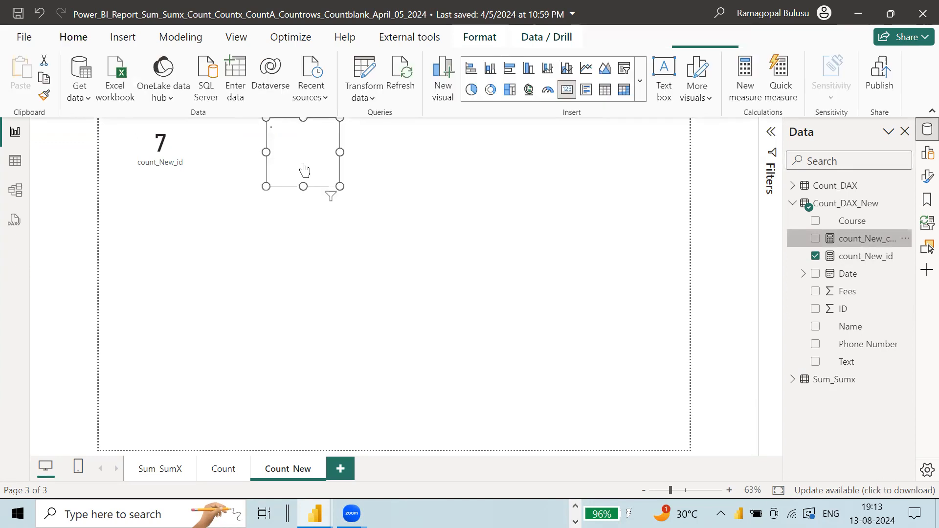
drag(238, 170, 264, 172)
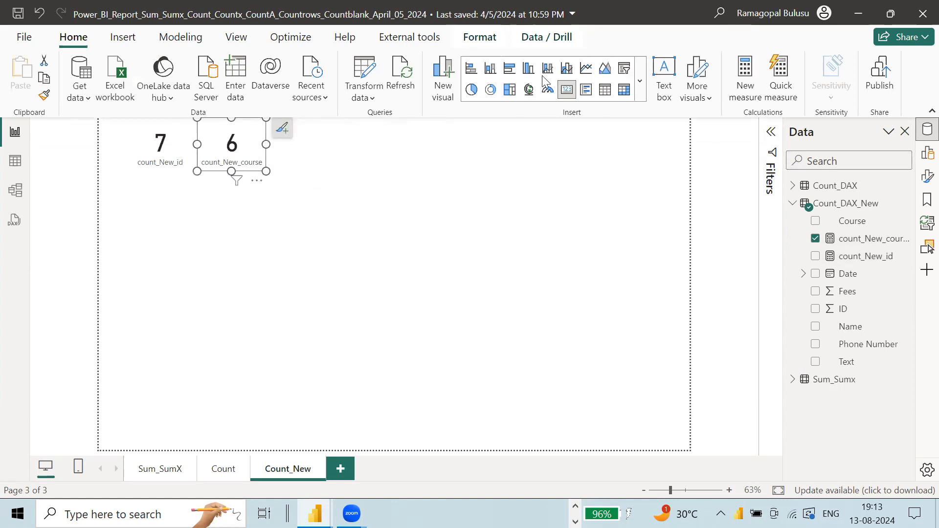
Step: Examine the blank cells in the Course and Date columns of the Count_DAX_New table data, and return to the report page
click(866, 209)
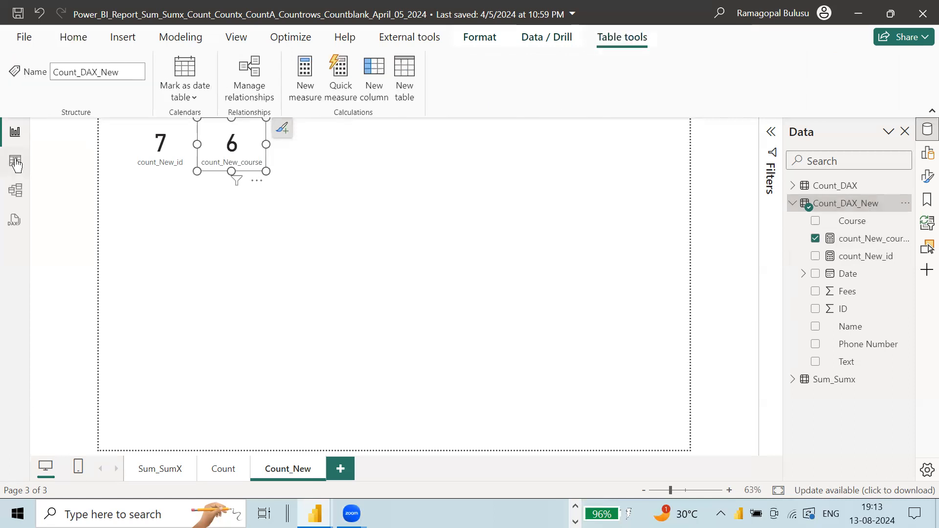
click(15, 163)
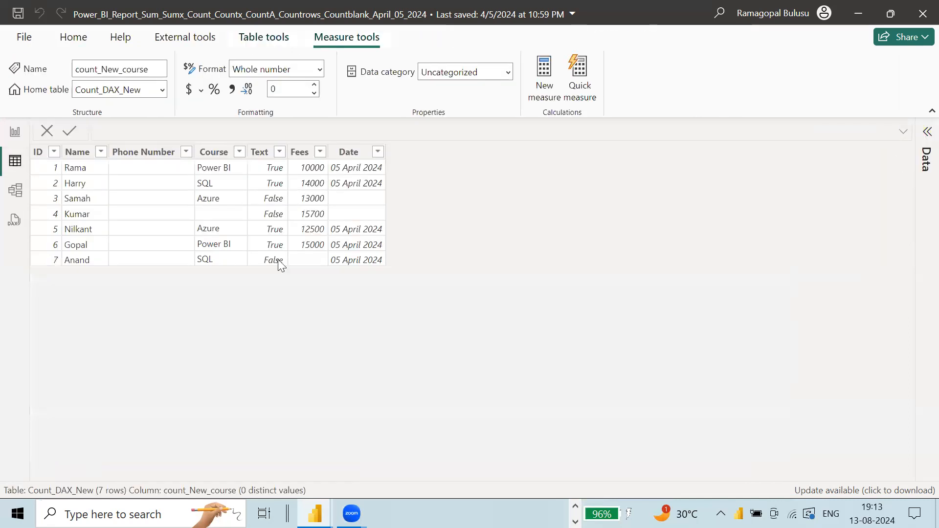
click(223, 217)
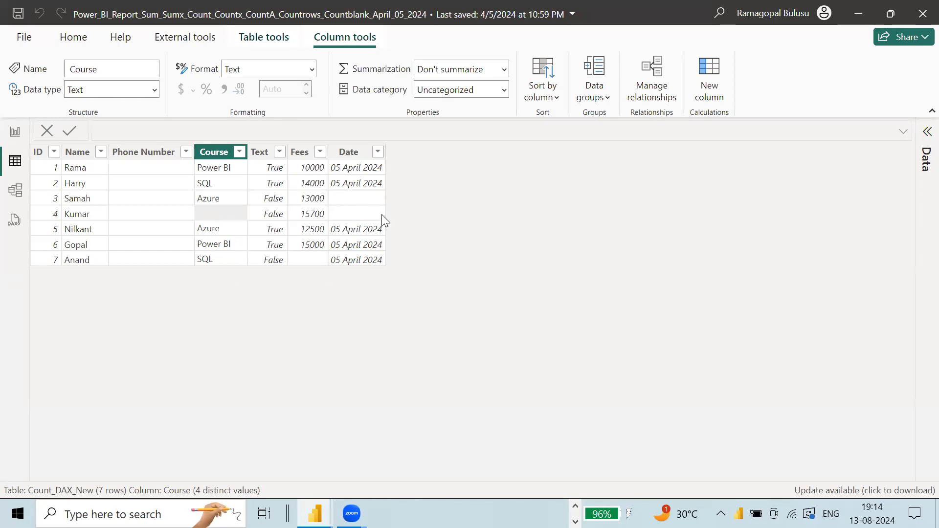
click(357, 213)
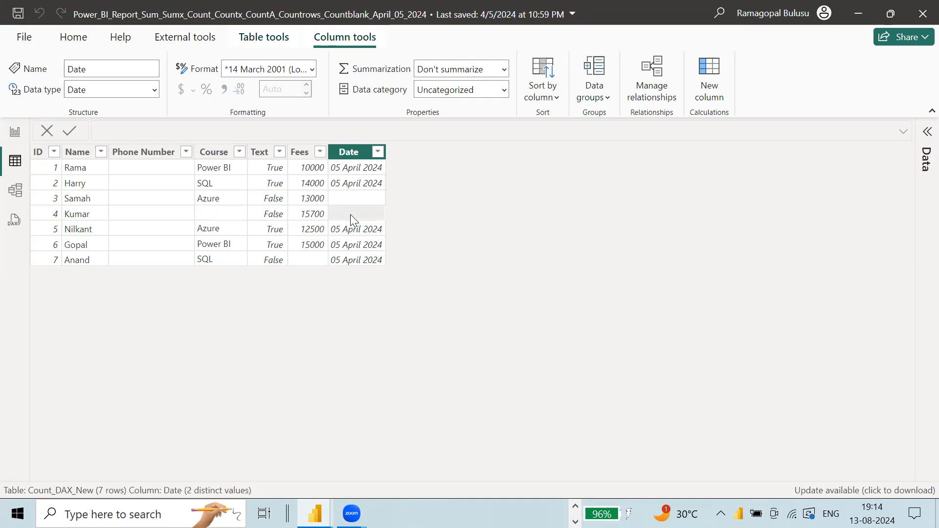
click(240, 218)
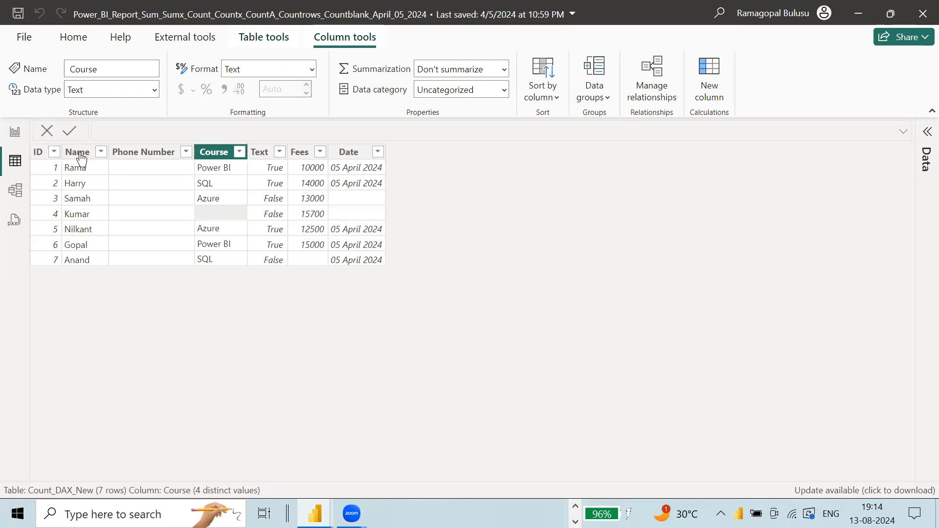
click(15, 133)
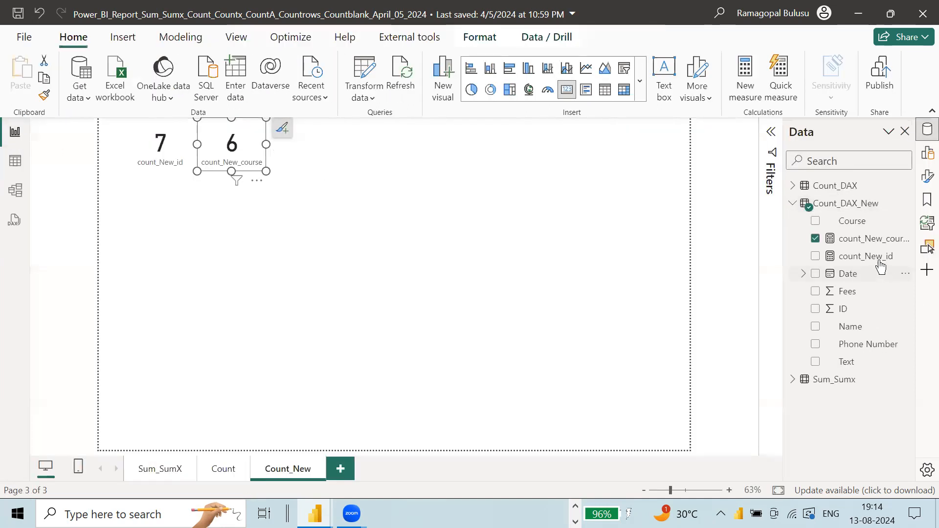
Step: Copy the count_New_course formula into a new measure in Count_DAX_New
click(851, 238)
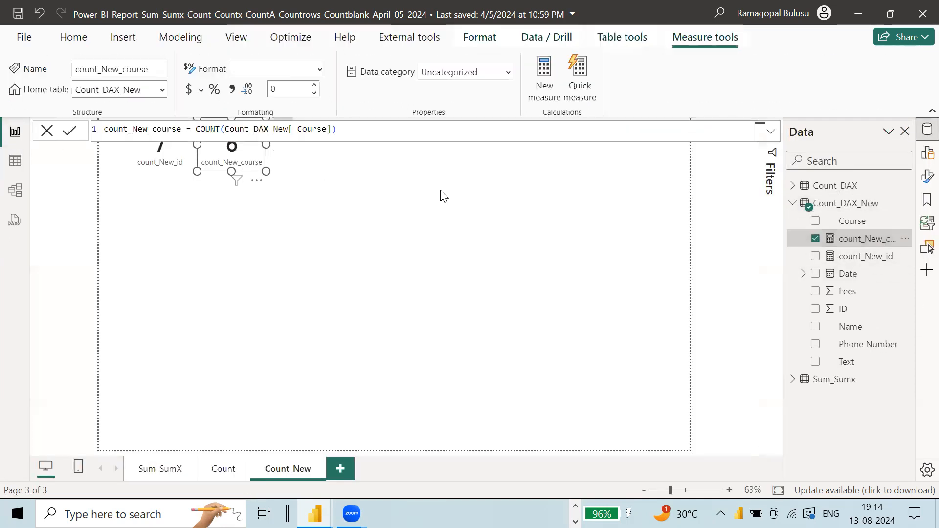
drag(334, 128, 80, 123)
key(ctrl+c)
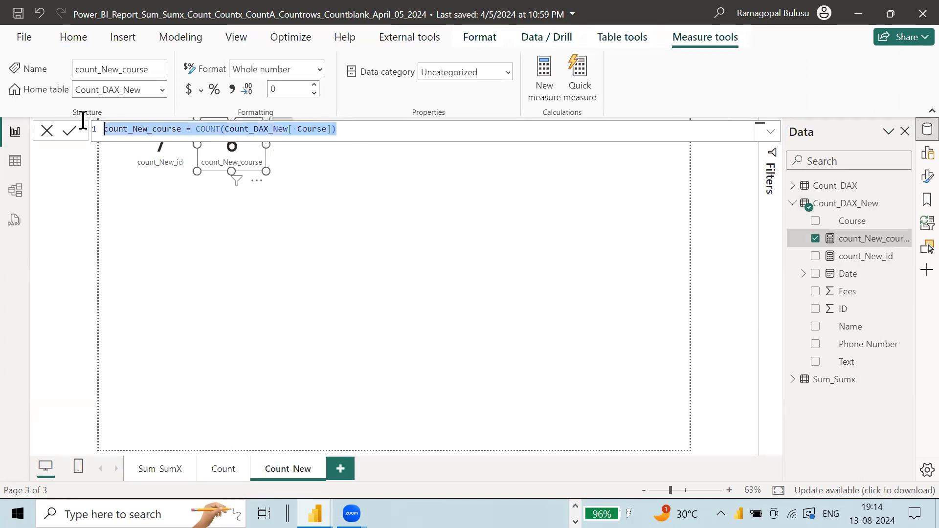
click(542, 89)
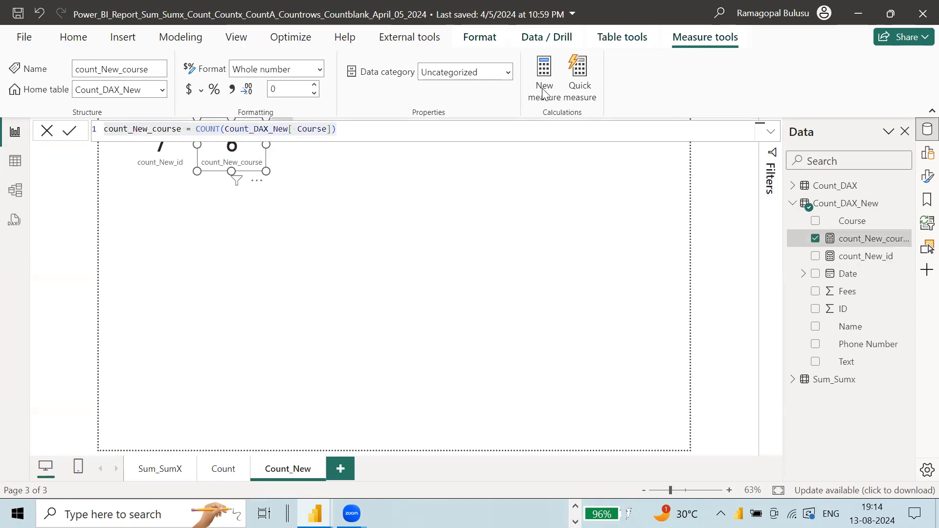
click(543, 92)
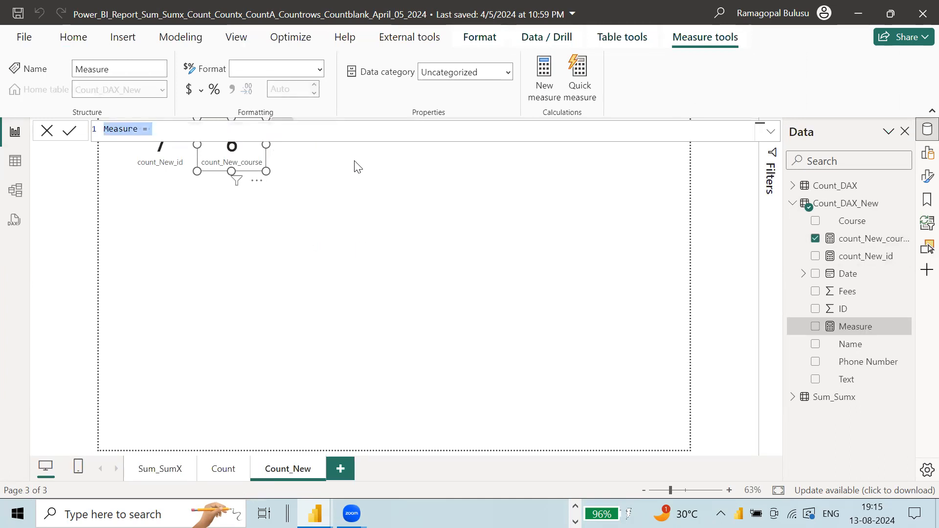
key(ctrl+v)
Step: Replace the Course column in the new measure's formula with Count_DAX_New[Name] and try to commit it
click(298, 129)
key(shift+Right)
key(shift+Right)
key(shift+Right)
key(shift+Right)
key(shift+Right)
key(shift+Right)
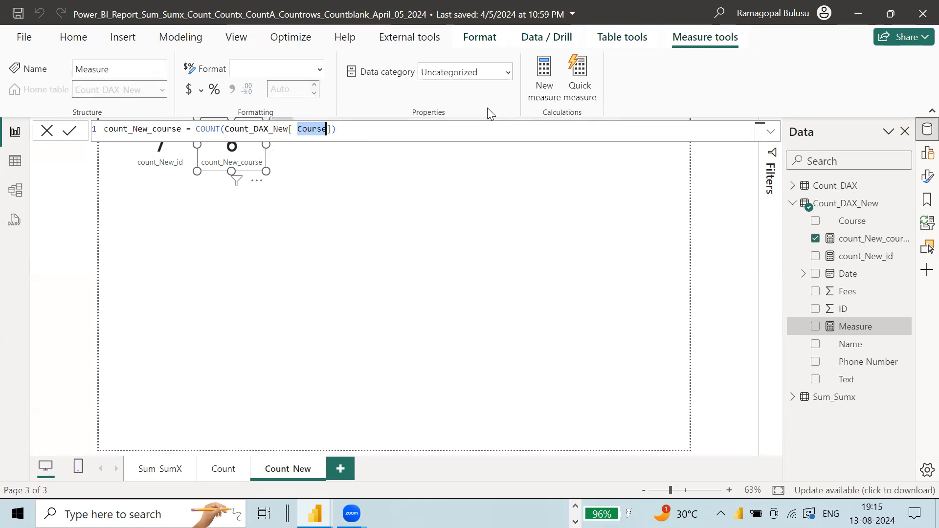
text(name)
key(Left)
key(Left)
key(Left)
key(Left)
key(shift+Right)
text(N)
key(Left)
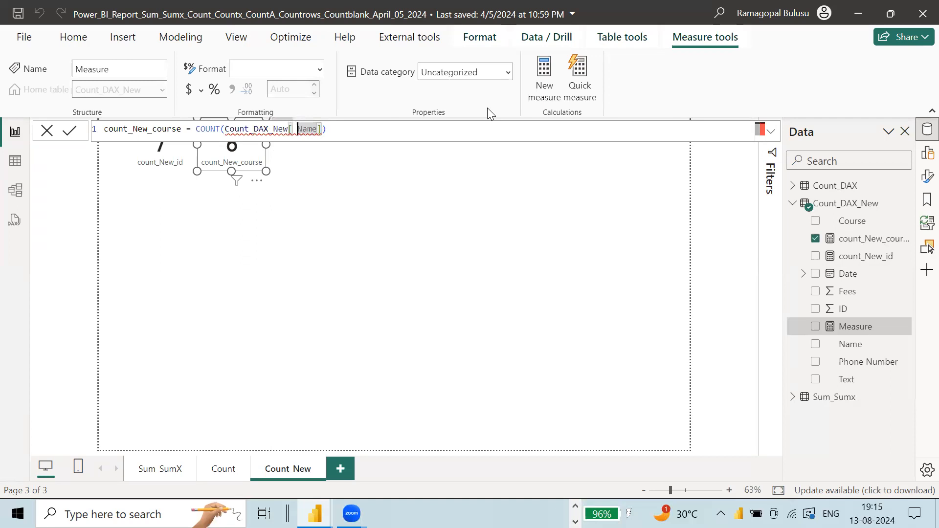
key(BackSpace)
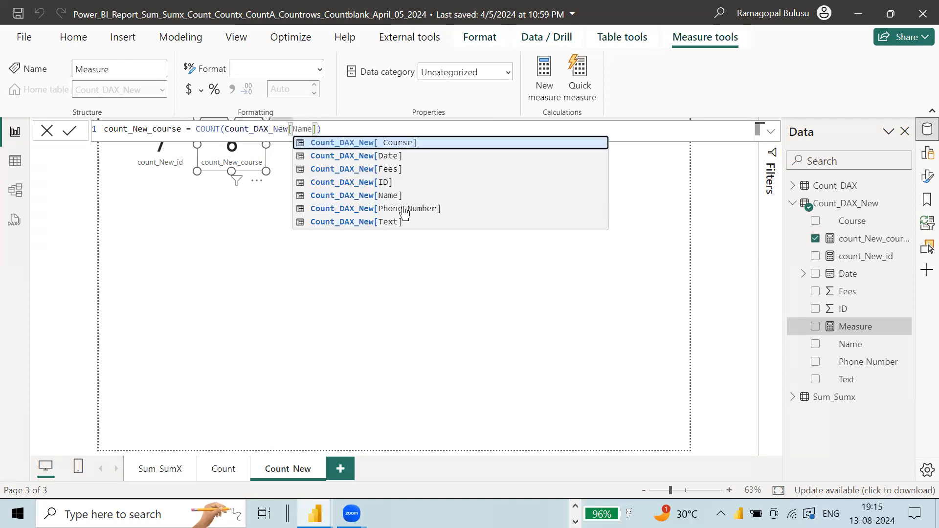
click(385, 197)
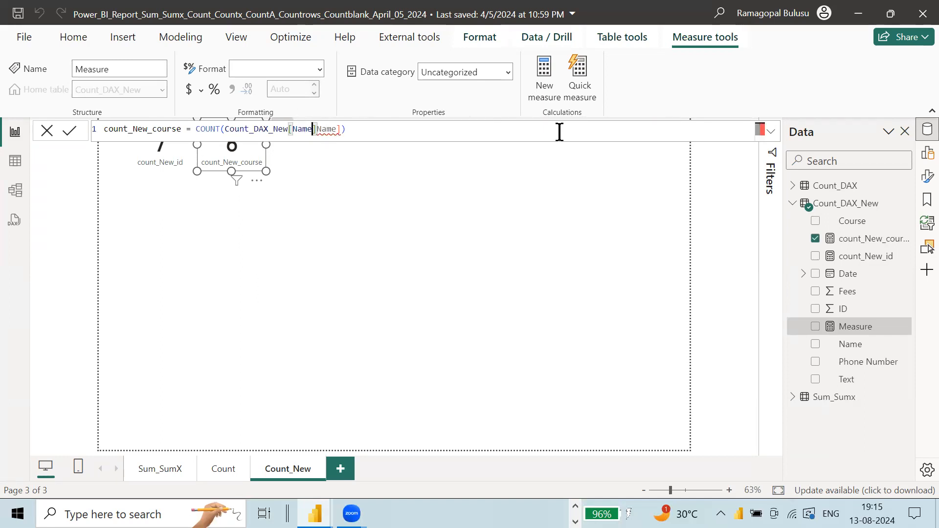
key(shift+Right)
key(shift+Right)
key(shift+Right)
key(shift+Right)
key(shift+Right)
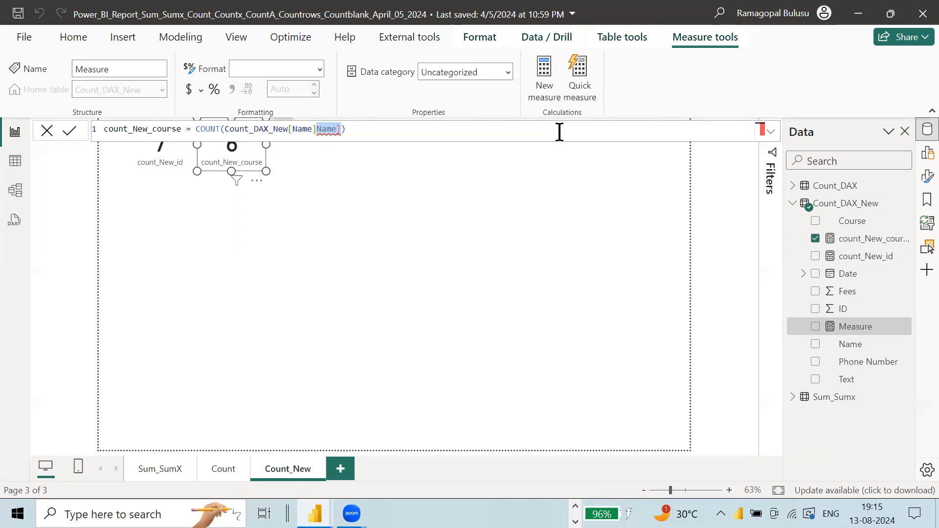
key(Delete)
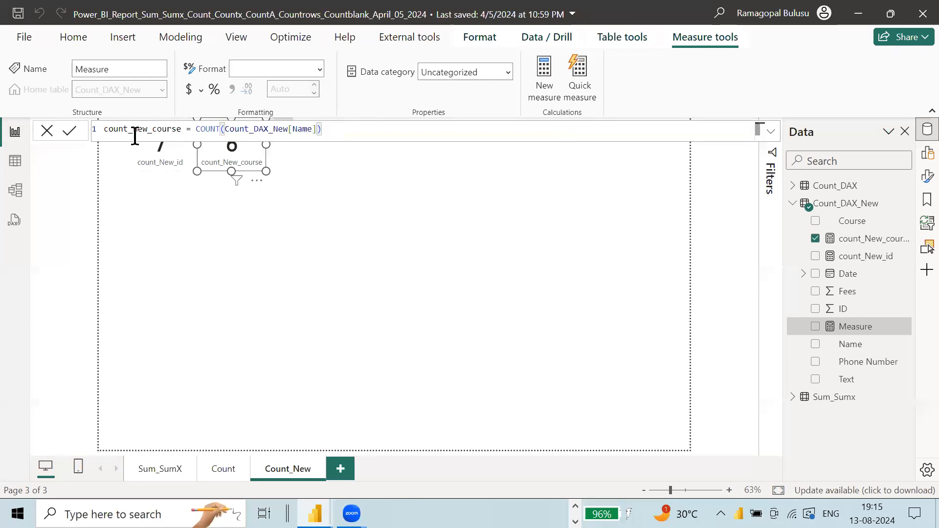
click(67, 135)
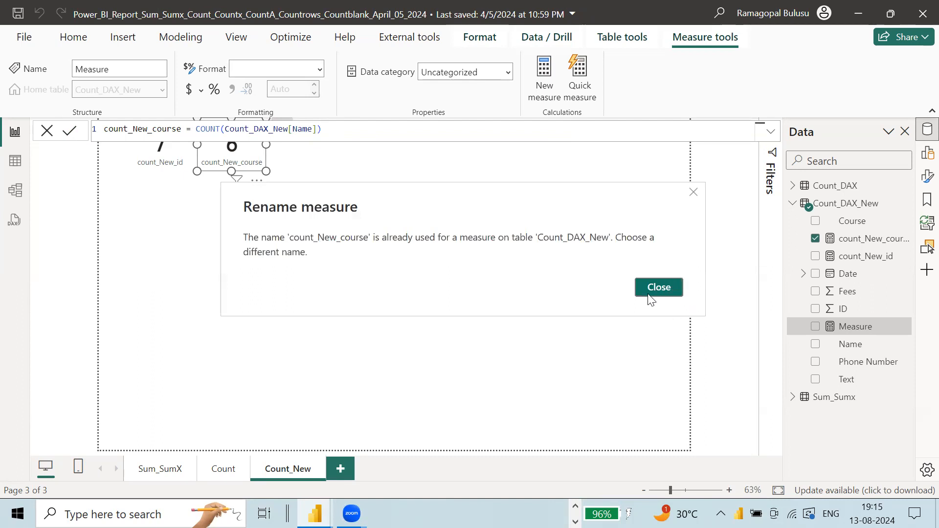
click(653, 291)
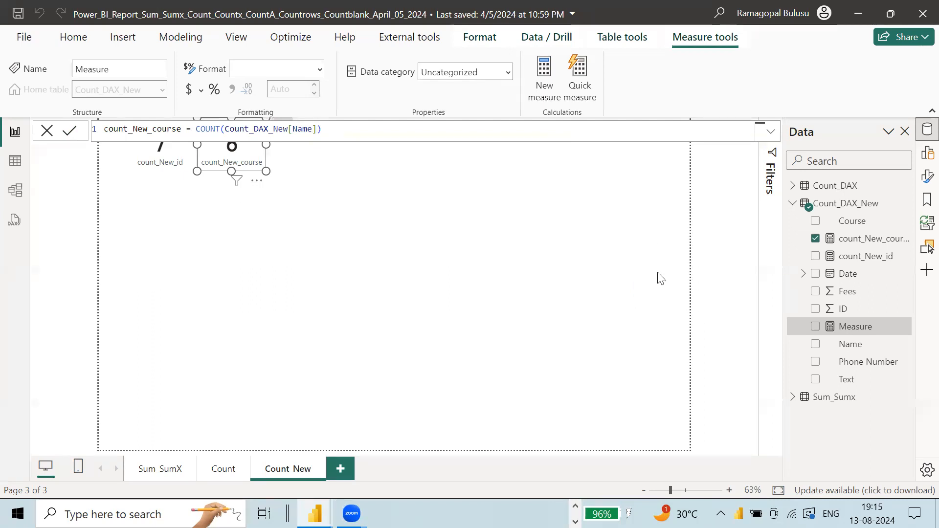
Step: Change the measure's name to count_New_name in the formula and commit it
click(157, 129)
key(shift+Right)
key(shift+Right)
key(shift+Right)
key(shift+Right)
key(shift+Right)
key(shift+Right)
text(name)
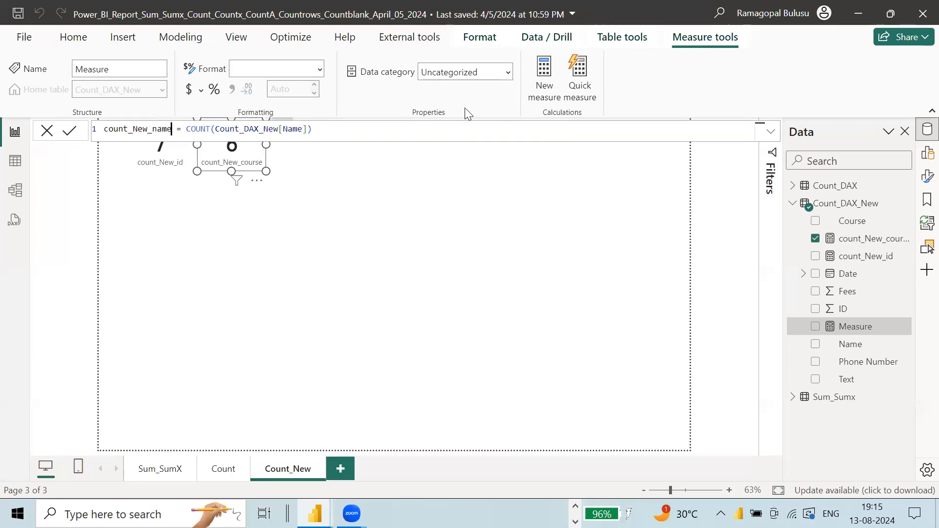
click(68, 135)
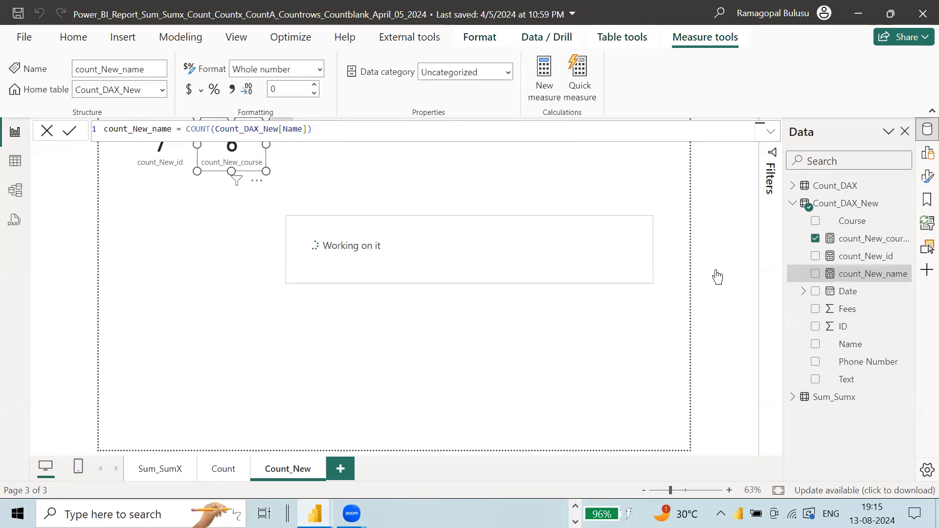
Step: Place the count_New_name measure as a card beside the count_New_course card and shrink it to match the others
drag(390, 158, 324, 153)
drag(351, 185, 350, 171)
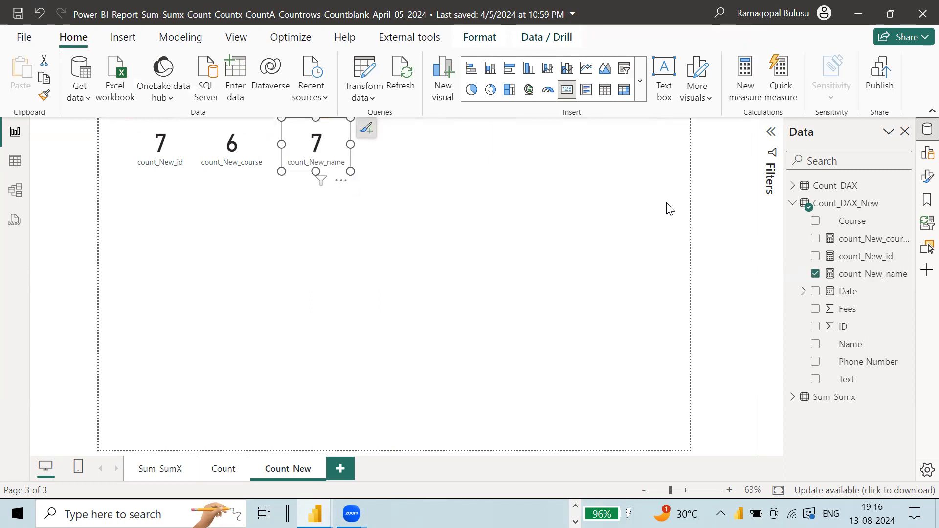
Step: Copy the count_New_course formula into another new measure and change the name to count_New_date
click(890, 243)
drag(358, 131, 51, 131)
key(ctrl+c)
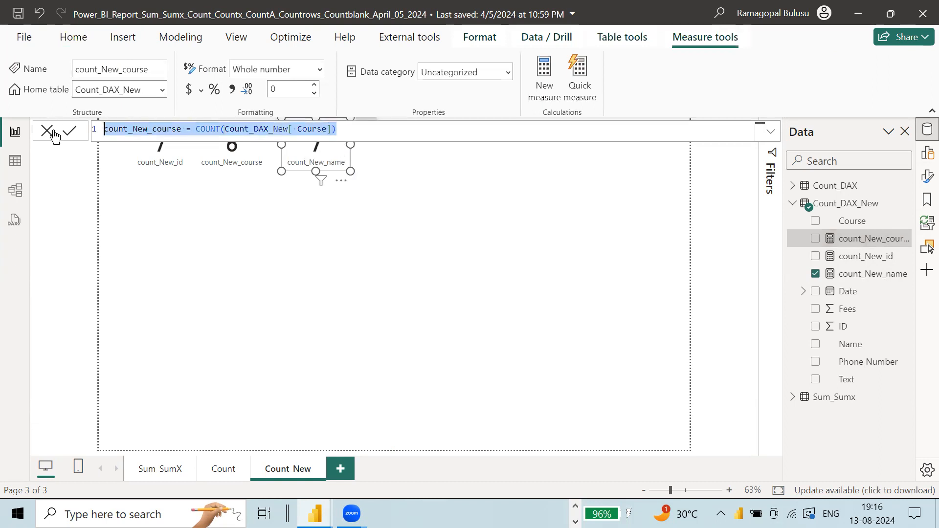
click(549, 84)
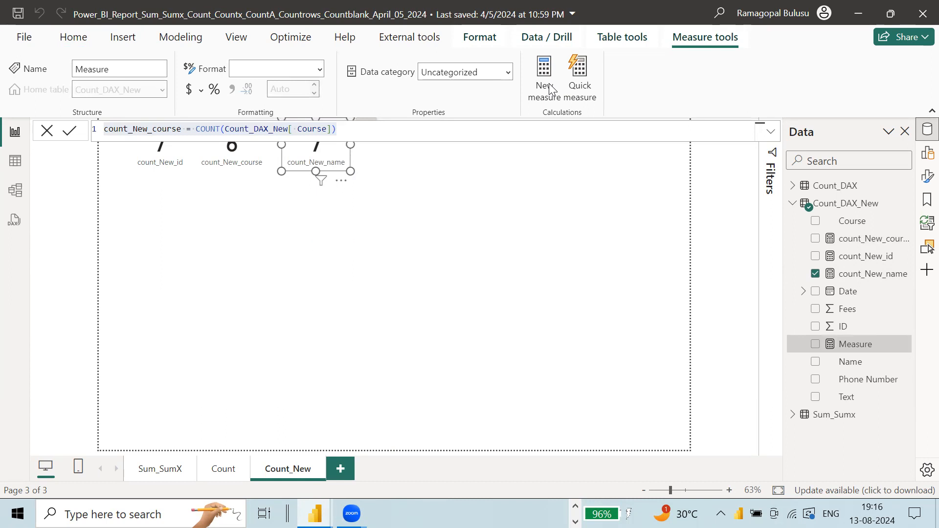
key(ctrl+v)
click(152, 129)
key(shift+Right)
key(shift+Right)
key(shift+Right)
key(shift+Right)
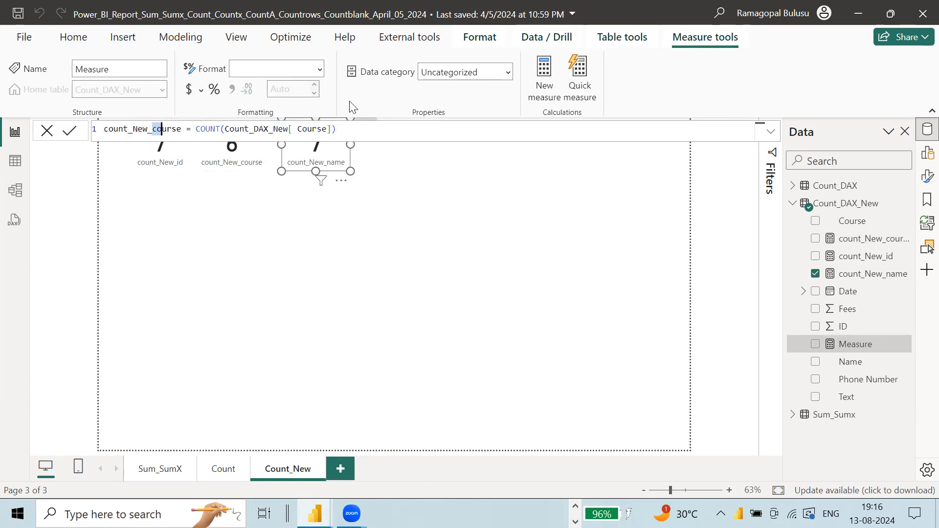
text(date)
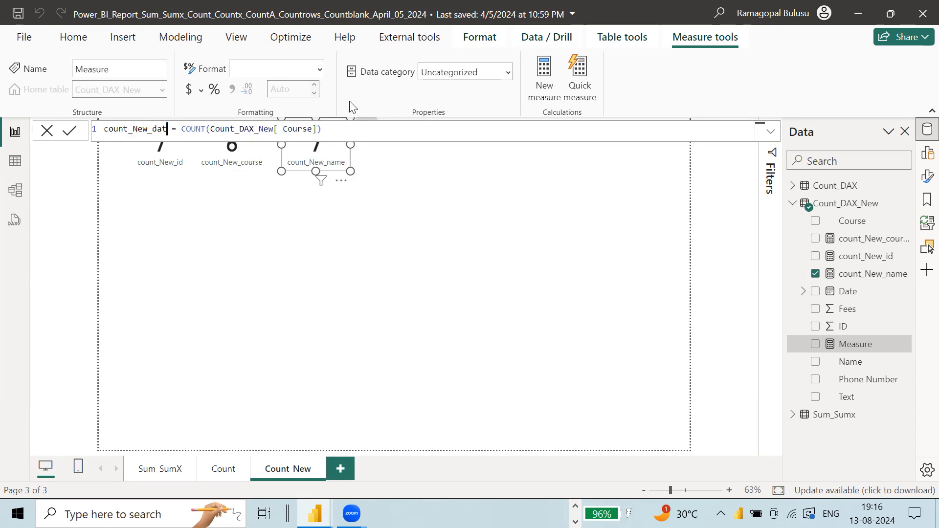
Step: Replace the Course column in the count_New_date formula with Count_DAX_New[Date] and commit the measure
key(Right)
key(Right)
key(Right)
key(Right)
key(Right)
key(Right)
key(Right)
key(Right)
key(Right)
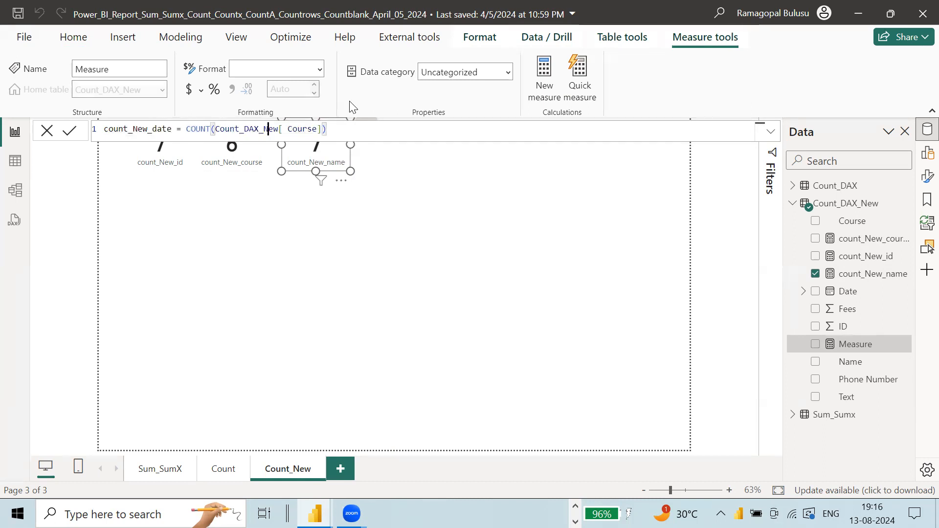
key(shift+Right)
key(shift+Right)
key(shift+Right)
key(shift+Right)
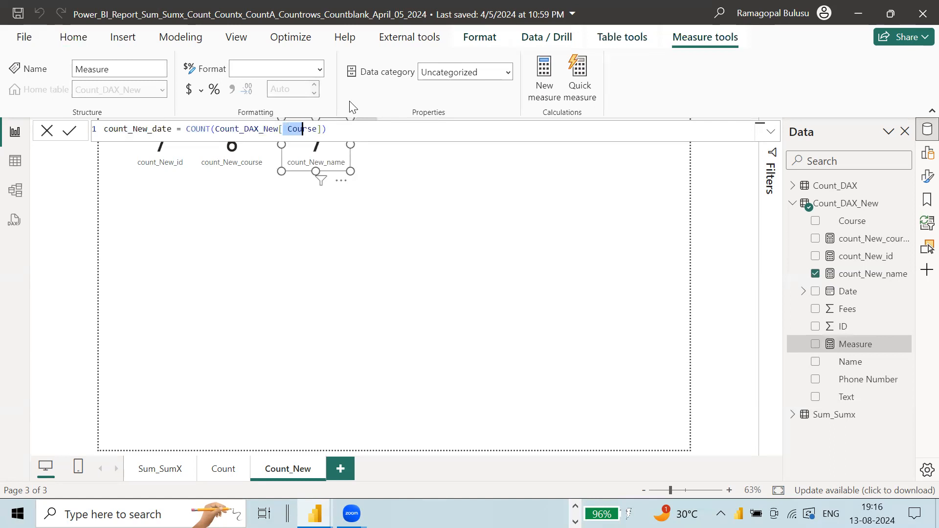
text(Date)
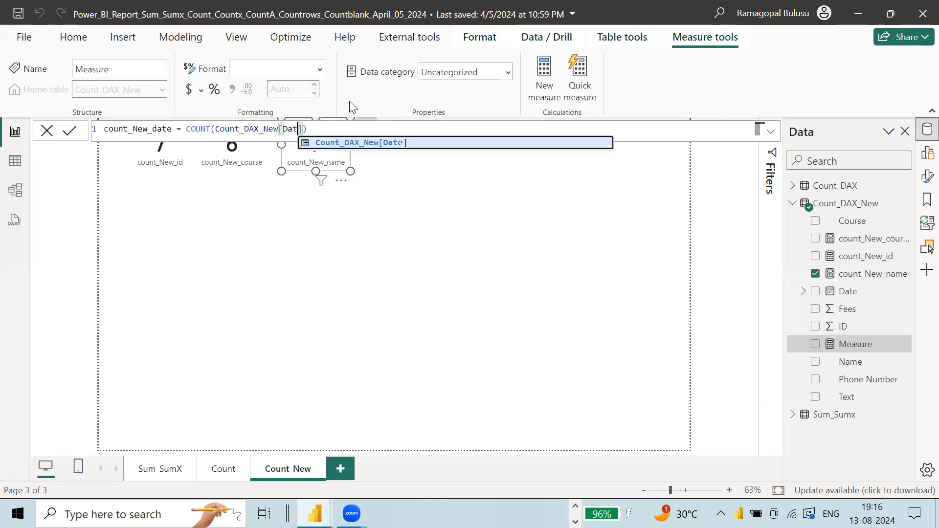
key(End)
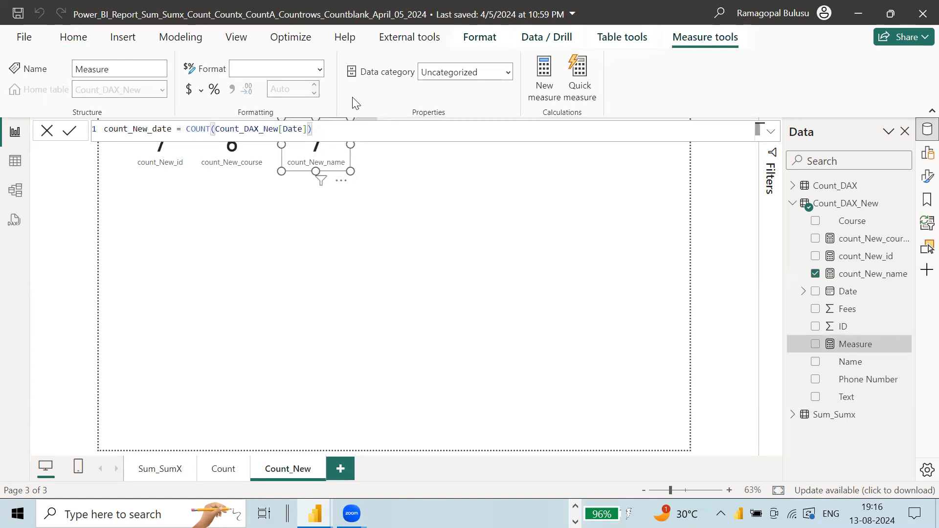
click(67, 134)
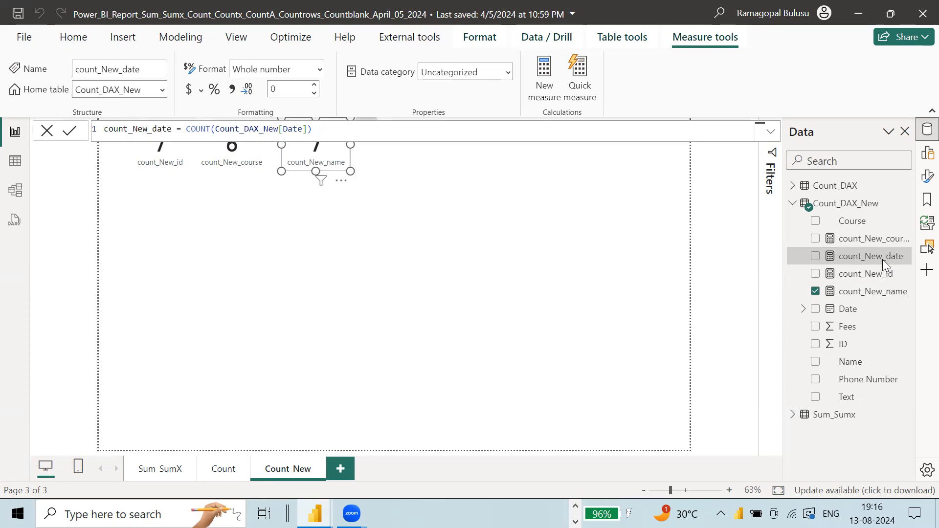
Step: Place the count_New_date measure as a matching-height card beside the count_New_name card and check it against the Date column's table data
drag(884, 264, 386, 150)
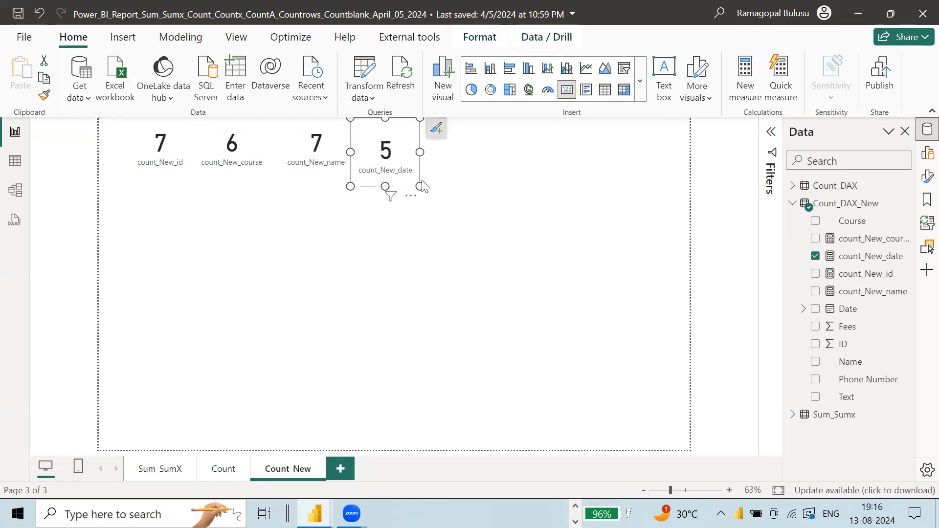
drag(415, 182, 437, 171)
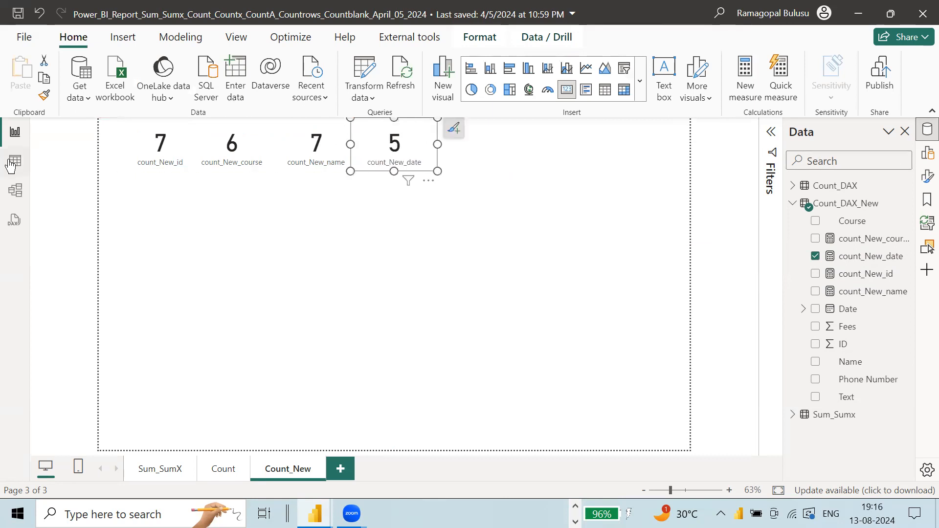
click(16, 161)
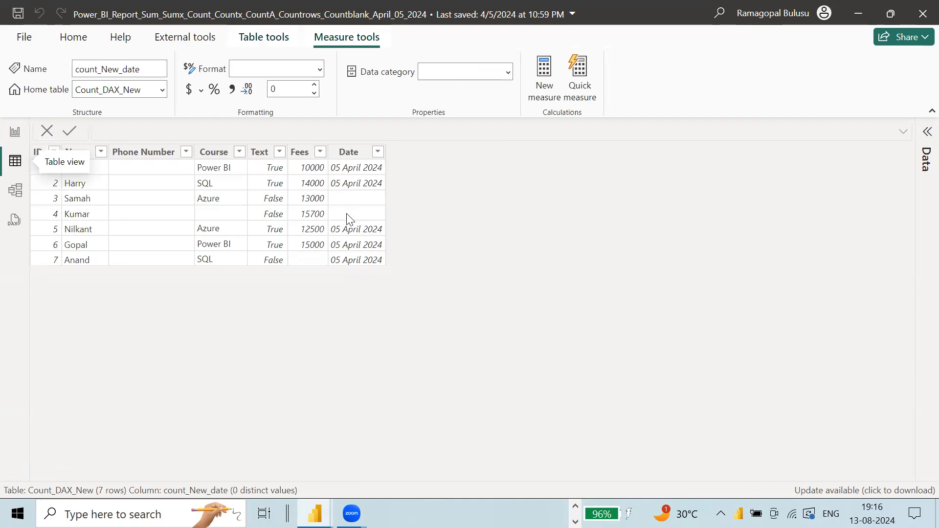
click(350, 200)
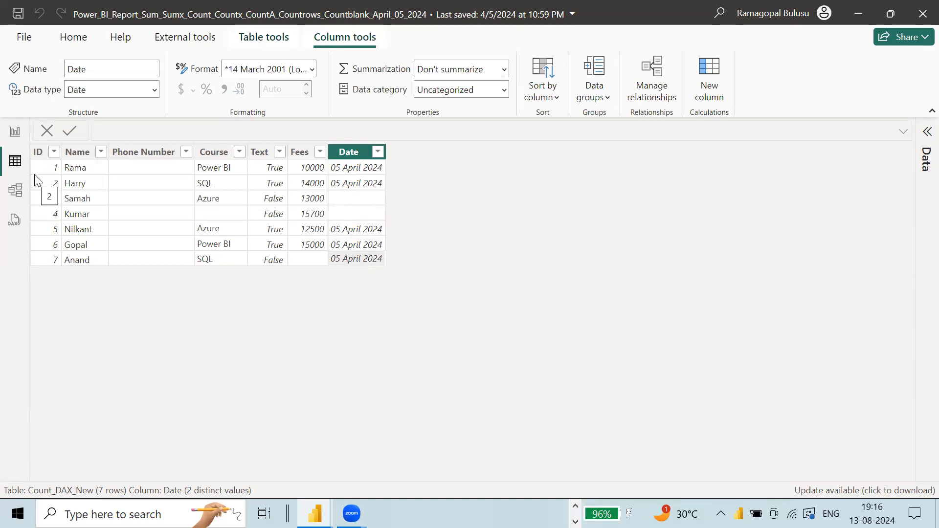
click(15, 133)
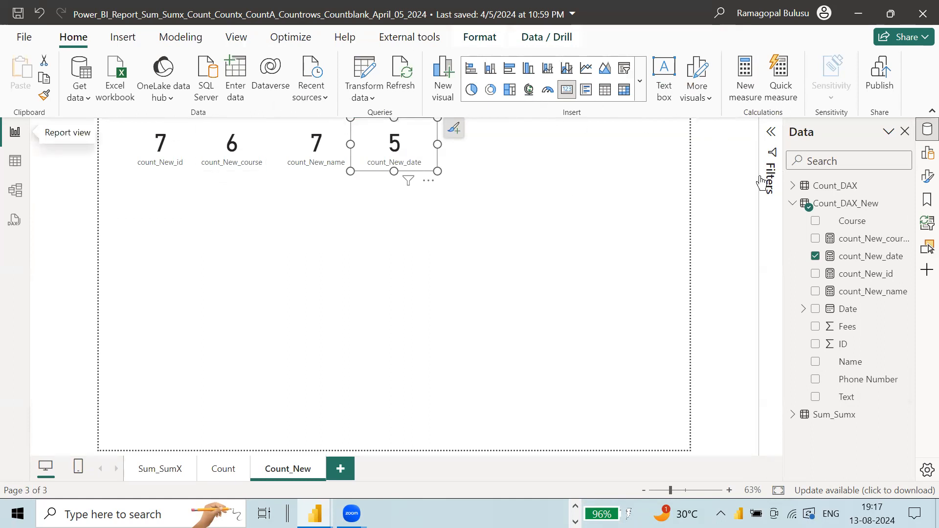
Step: Change the count_New_name measure's COUNT argument to Count_DAX_New[Phone Number] and commit the formula
click(879, 297)
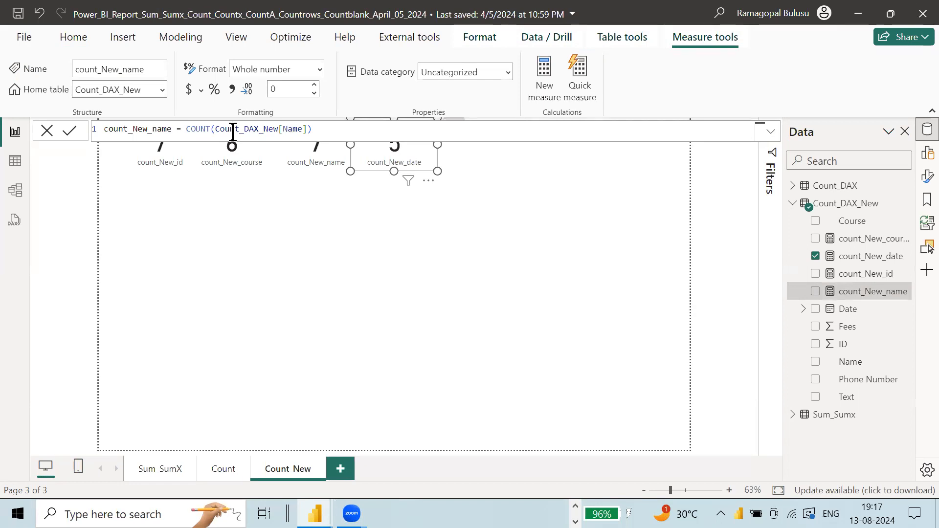
drag(214, 130, 307, 130)
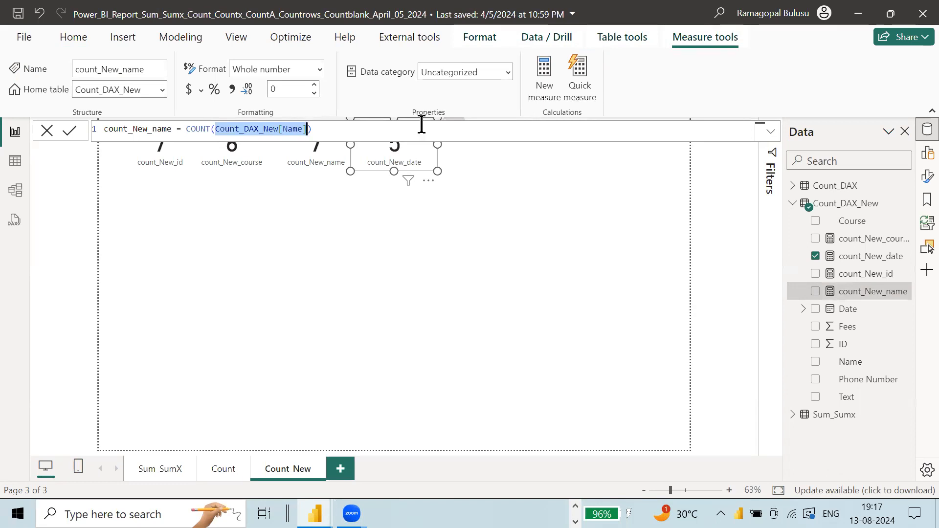
key(BackSpace)
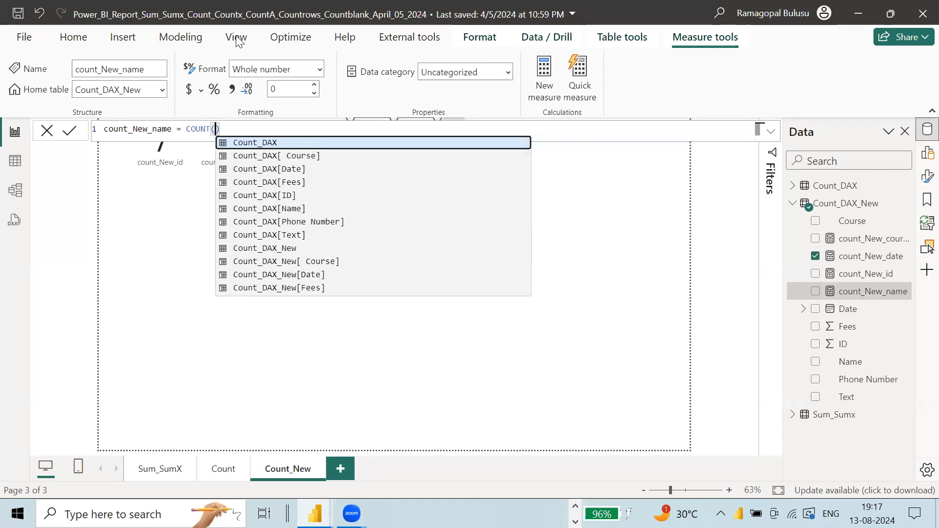
click(520, 59)
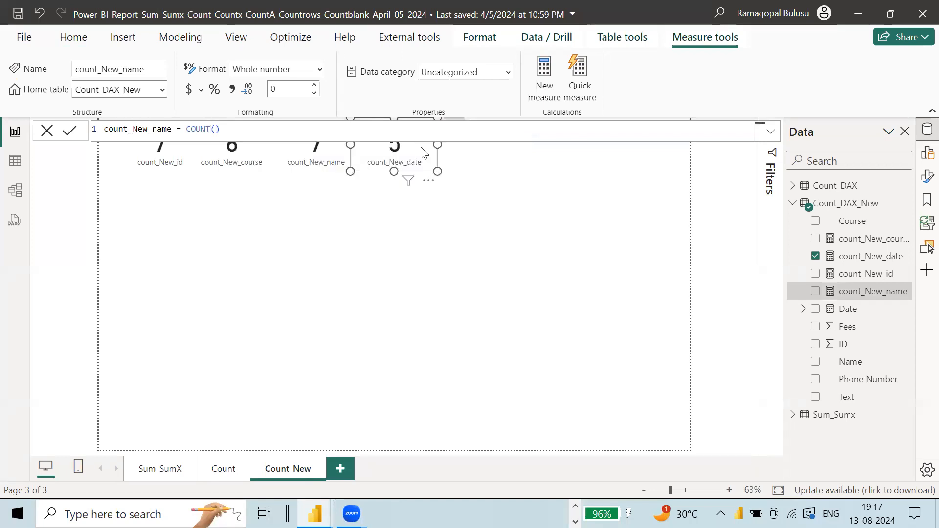
click(237, 131)
key(BackSpace)
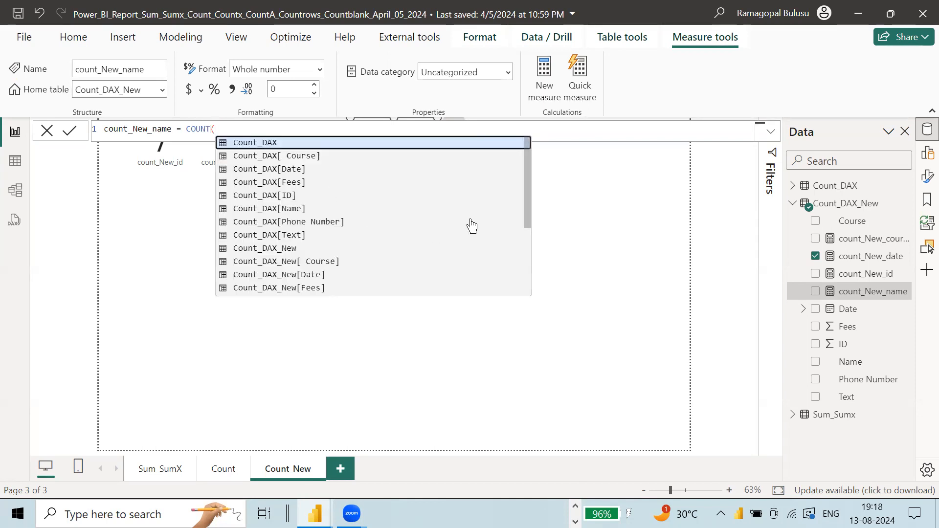
drag(527, 204, 527, 248)
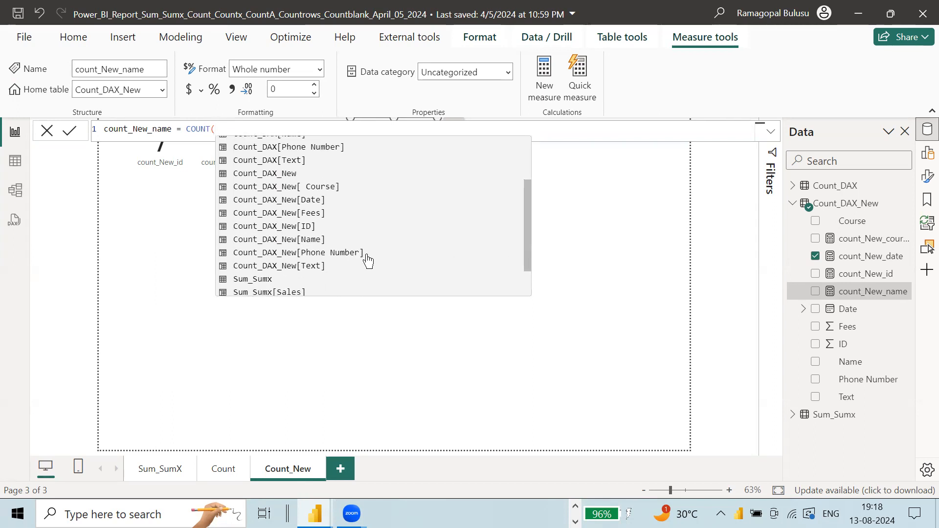
click(368, 260)
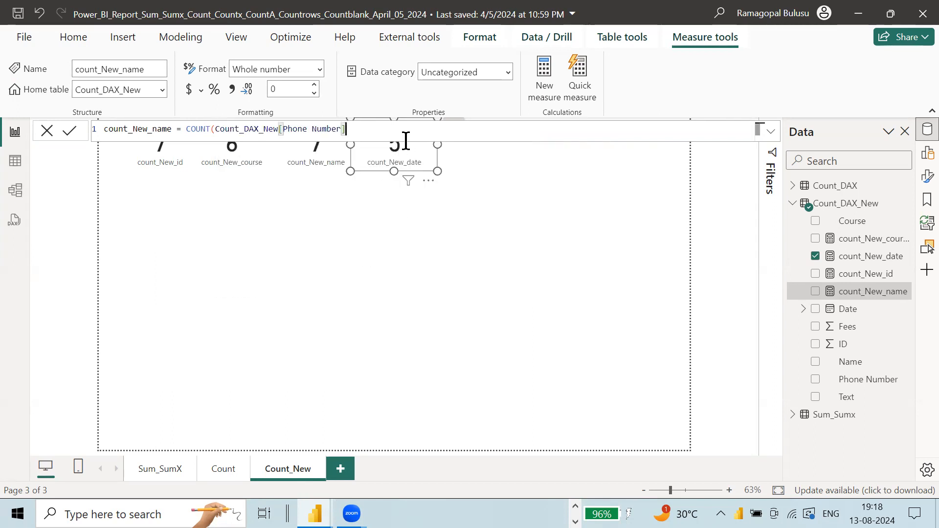
text())
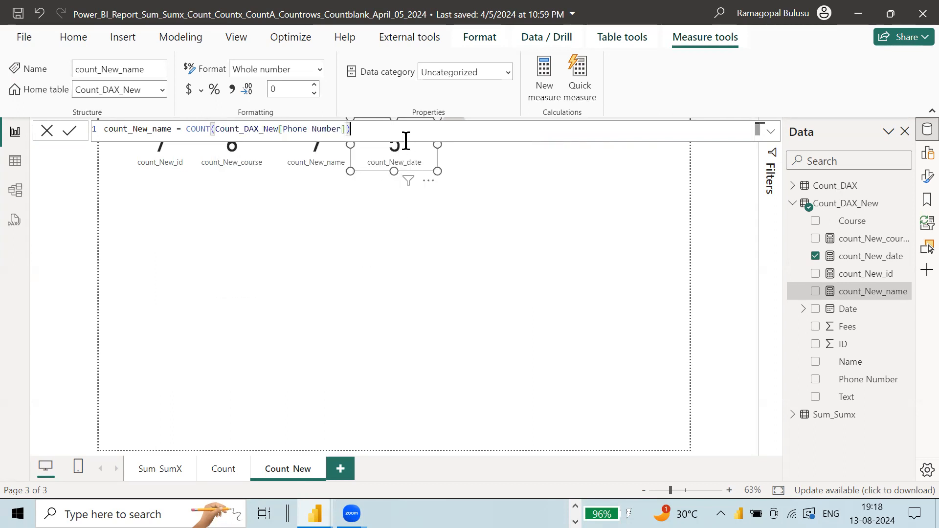
click(71, 138)
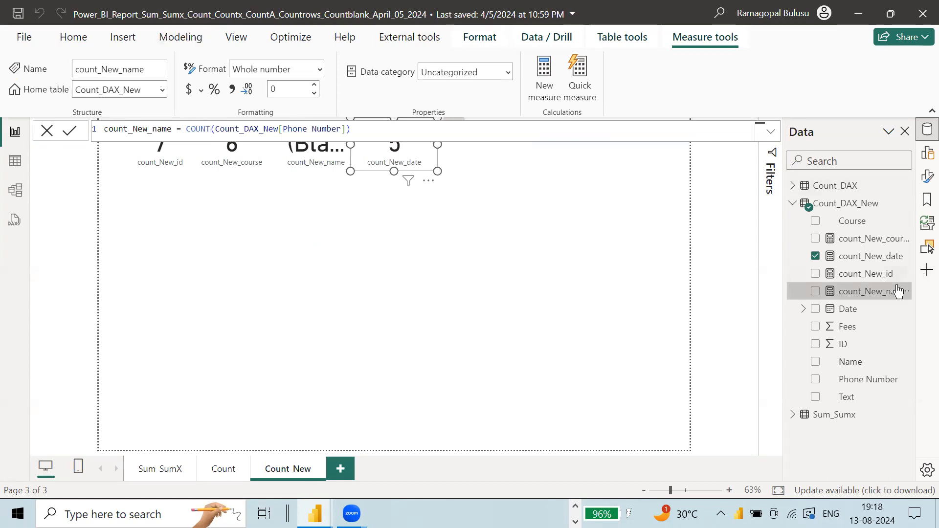
Step: Change the phone number measure's name to count_Phone_name in its formula and commit it
double_click(135, 129)
key(shift+Right)
key(shift+Right)
key(shift+Right)
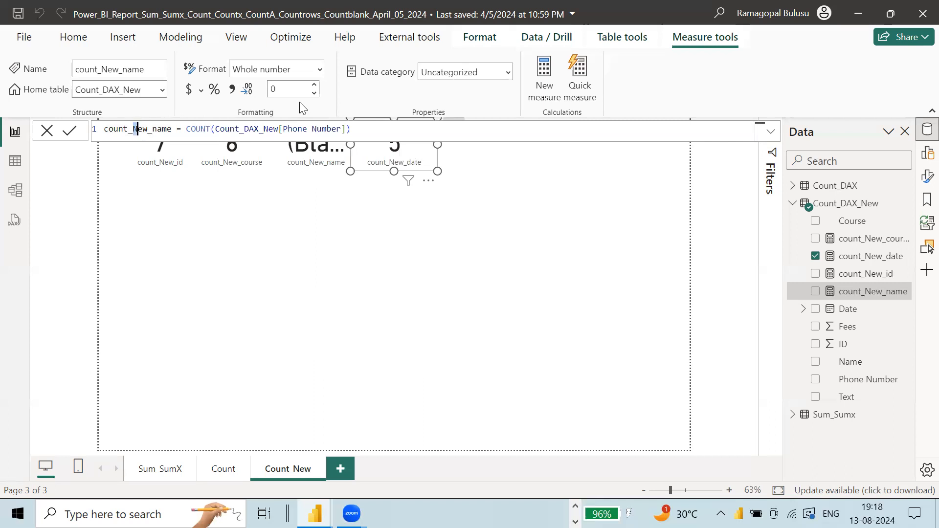
text(Phone)
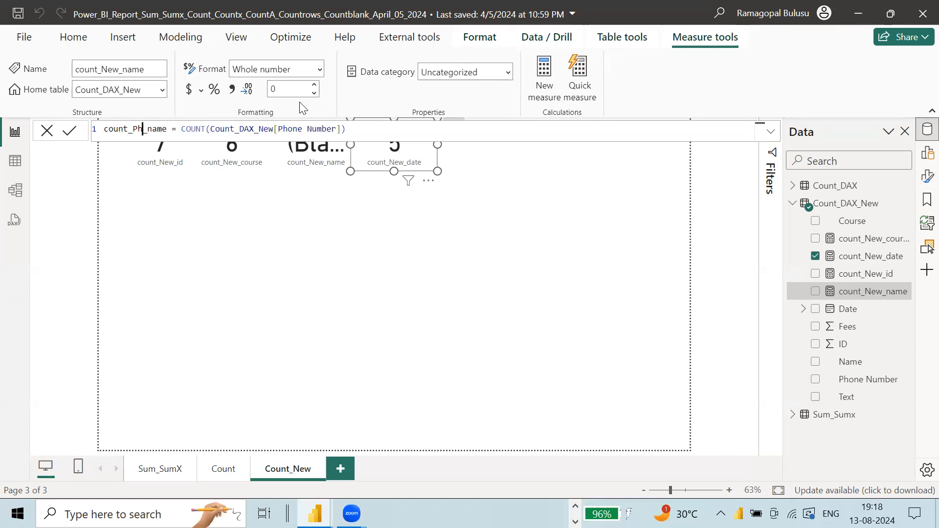
key(Right)
key(Right)
key(Right)
key(Right)
key(Right)
key(Right)
key(Right)
key(Right)
key(Right)
key(Right)
key(Right)
key(Right)
key(Right)
key(Right)
key(Right)
key(Right)
key(Right)
key(Right)
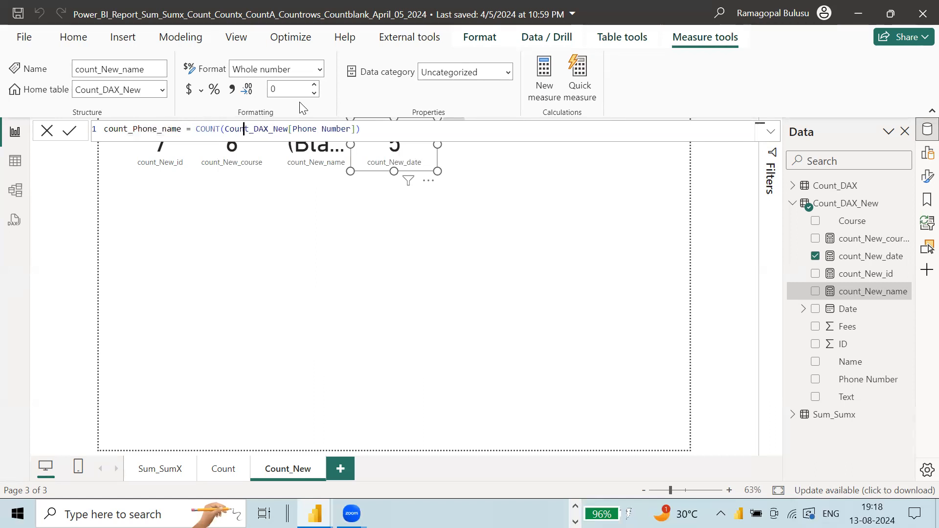
key(End)
click(70, 132)
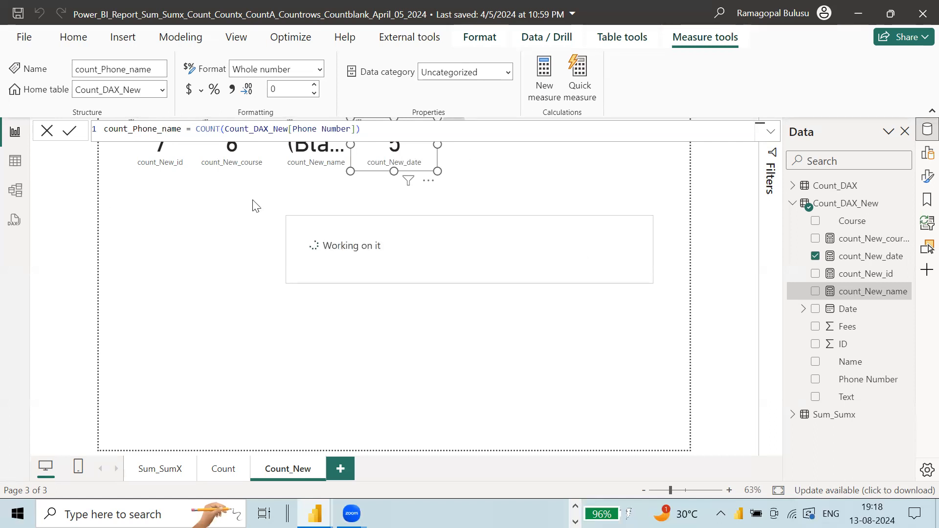
click(771, 132)
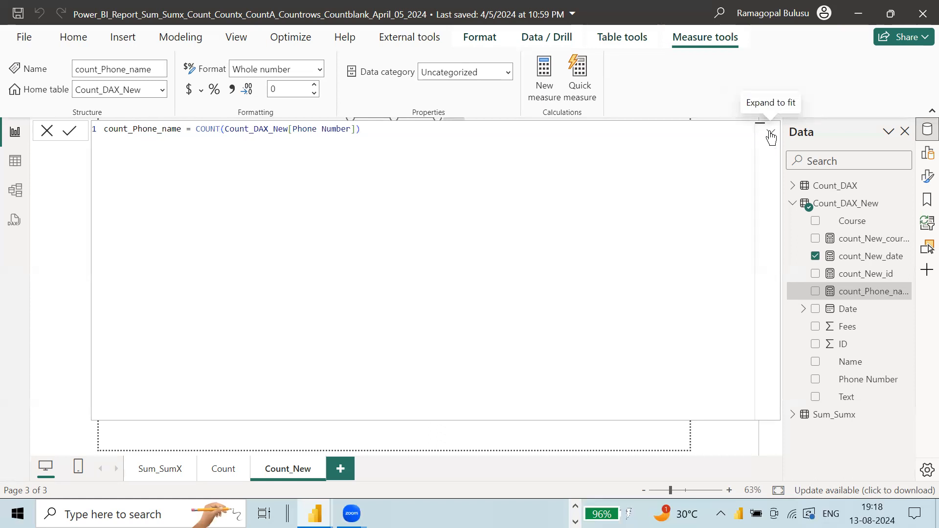
click(771, 133)
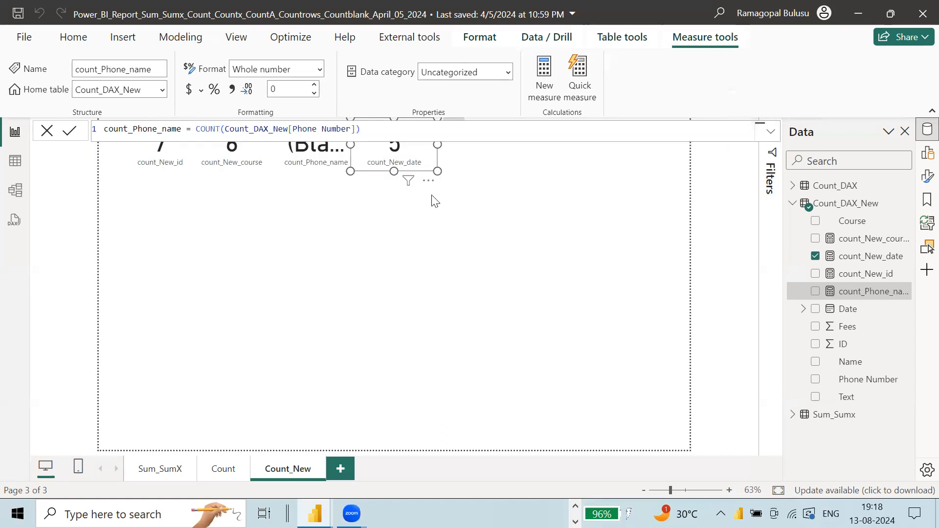
click(151, 164)
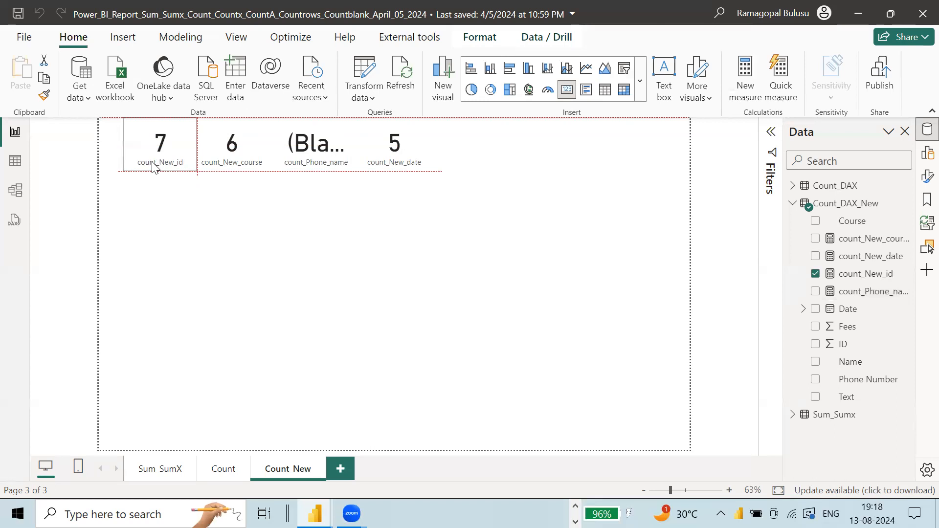
click(259, 161)
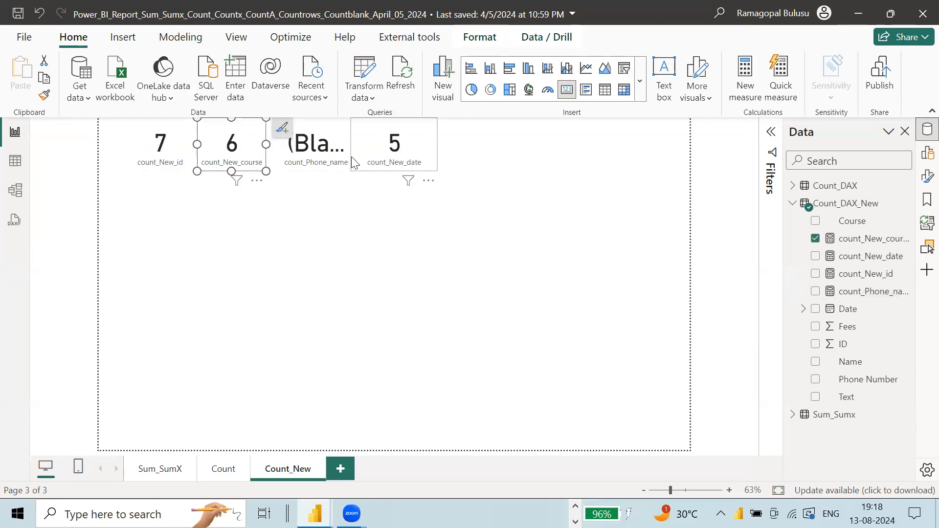
click(396, 156)
click(336, 156)
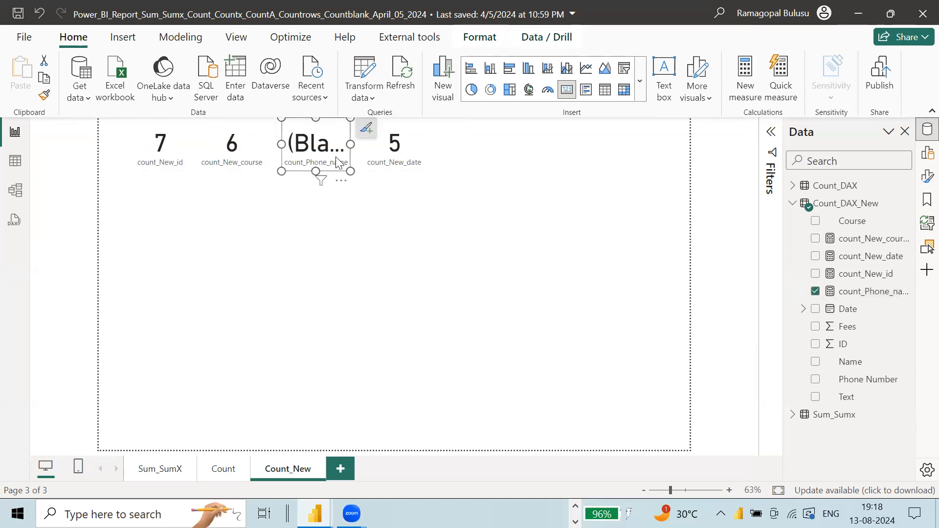
click(428, 161)
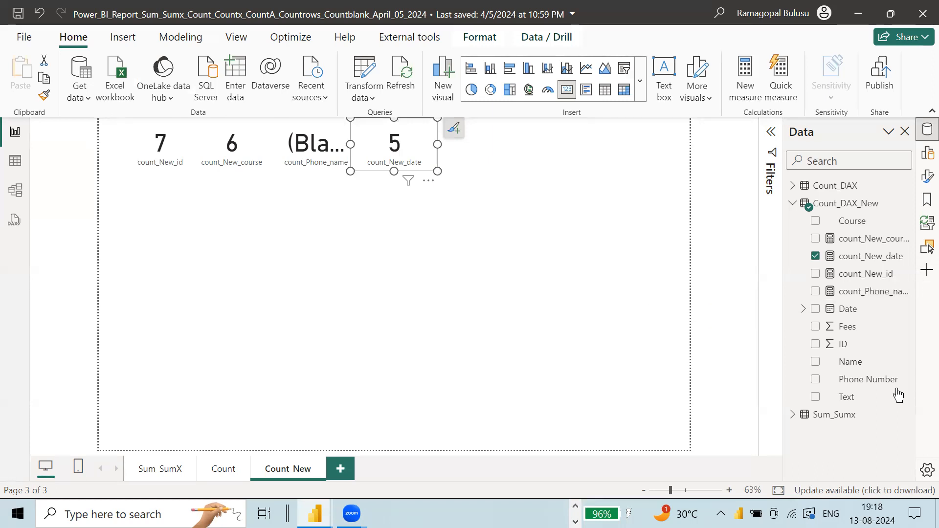
Step: Examine the Text column's values and data type in the Count_DAX_New table data and return to the report
click(851, 402)
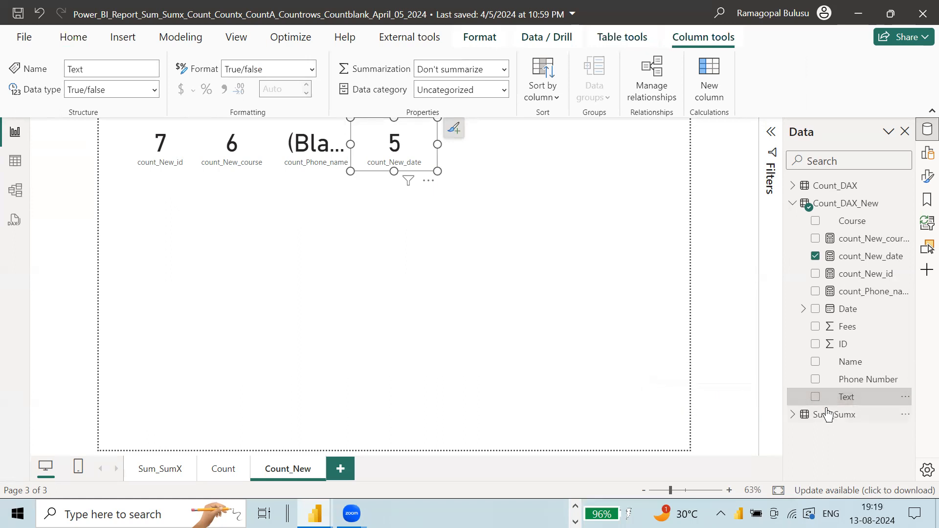
click(16, 159)
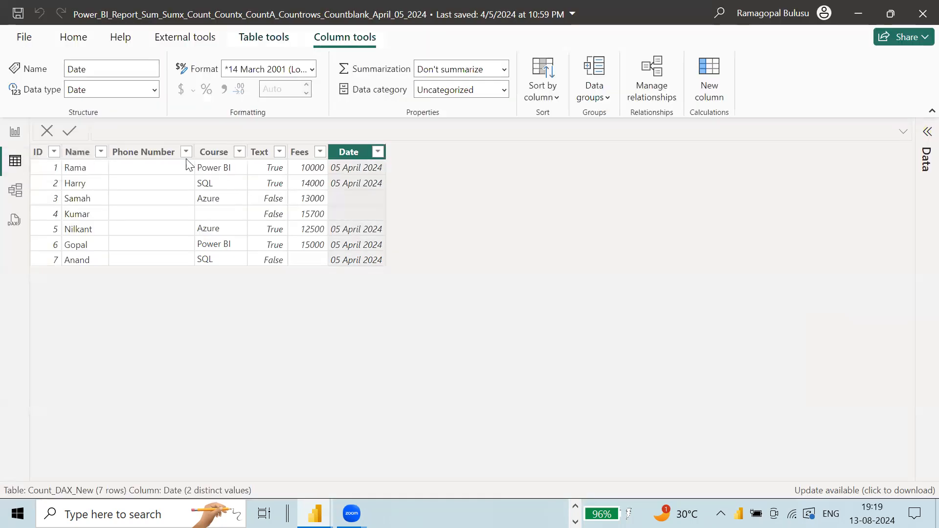
click(260, 153)
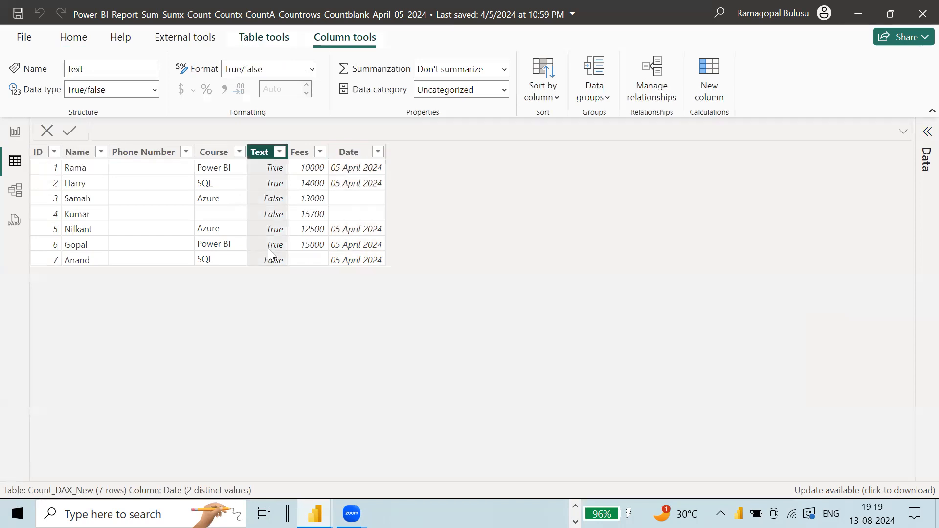
click(15, 132)
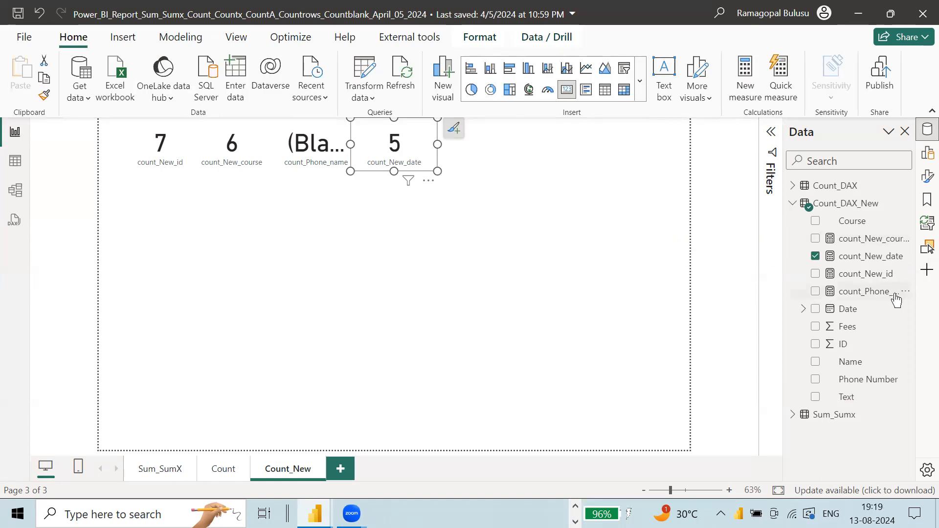
Step: Copy the full count_Phone_name formula into a new measure in Count_DAX_New
click(377, 131)
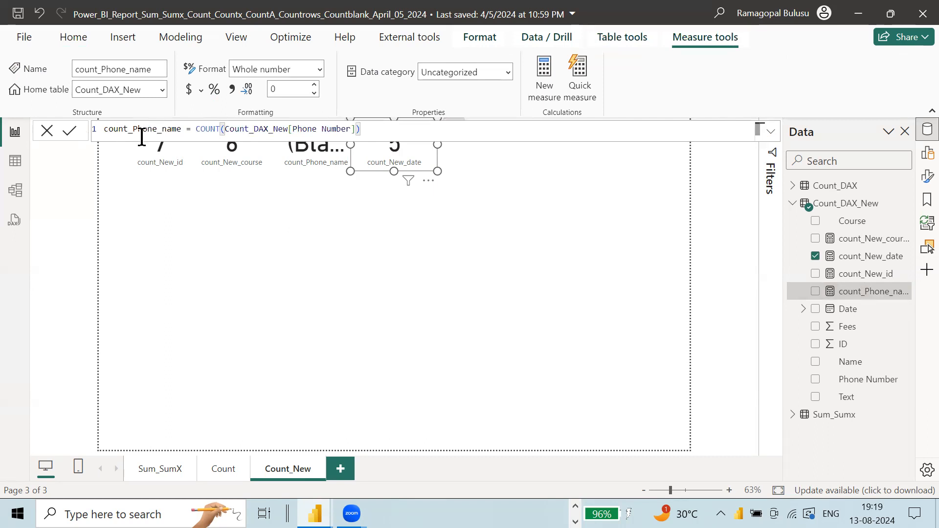
key(ctrl+a)
key(ctrl+c)
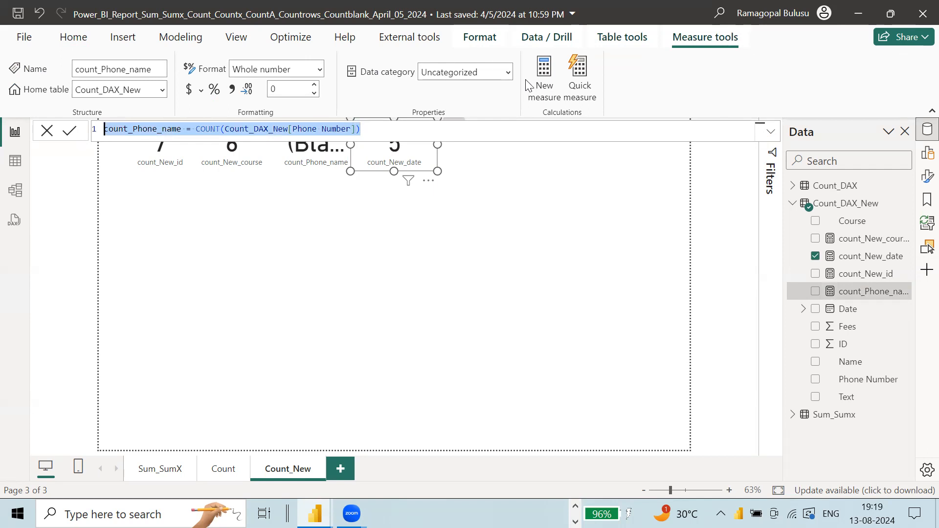
click(542, 89)
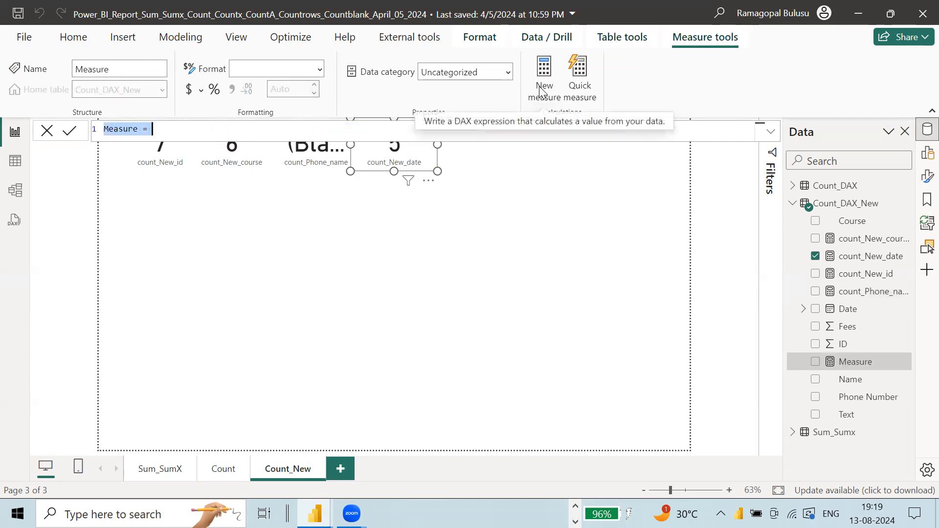
key(ctrl+v)
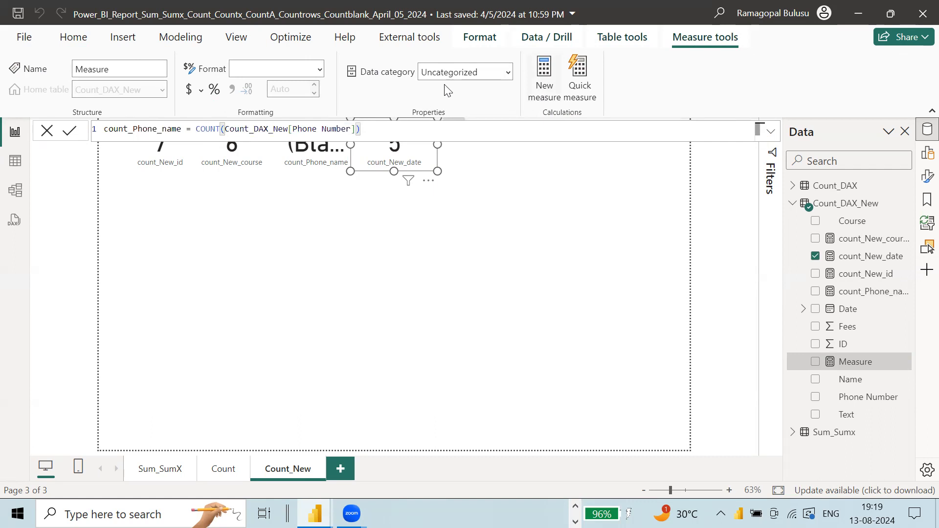
Step: Change the new measure's name to count_Text in its formula
double_click(162, 129)
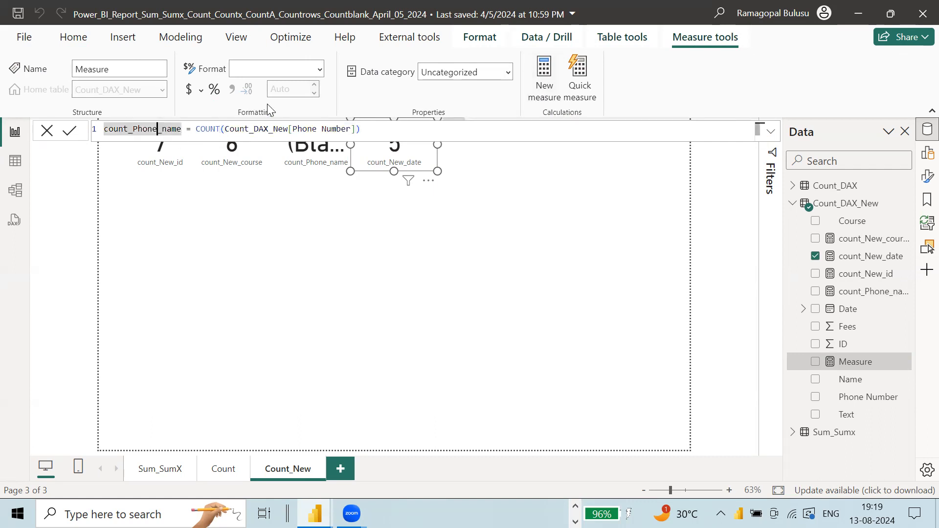
key(Left)
key(shift+Right)
key(shift+Right)
key(shift+Right)
key(shift+Right)
key(shift+Right)
key(shift+Right)
key(shift+Right)
key(shift+Right)
key(shift+Right)
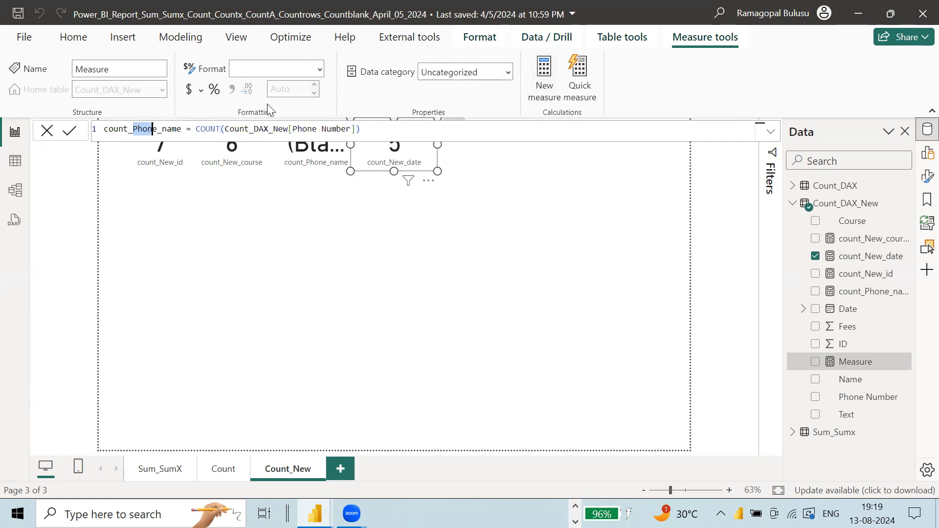
text(Text)
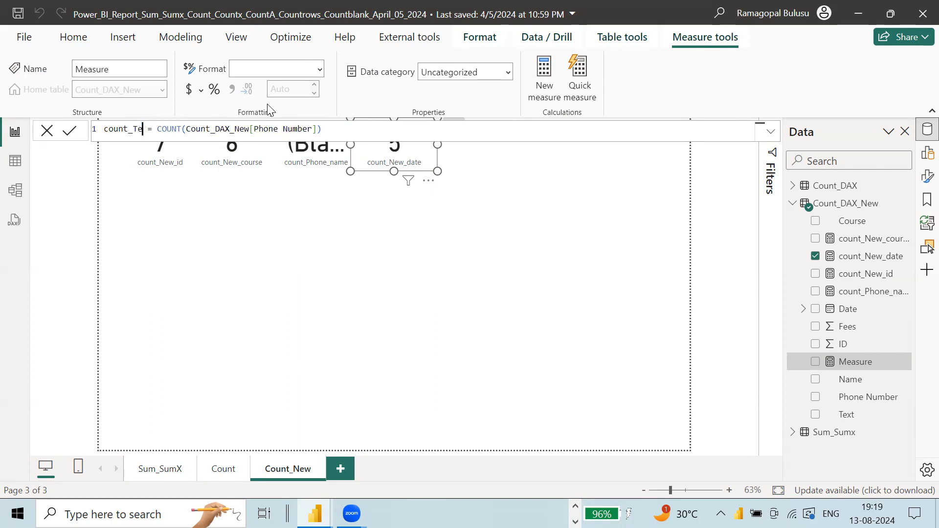
Step: Replace the Phone Number column in the COUNT argument with Text and try to commit the measure as count_Text
key(Right)
key(Right)
key(Right)
key(Right)
key(Right)
key(Right)
key(Right)
key(Right)
key(shift+Right)
key(shift+Right)
key(shift+Right)
key(shift+Right)
key(shift+Right)
key(shift+Right)
key(shift+Right)
key(shift+Right)
key(shift+Right)
key(shift+Right)
key(shift+Right)
key(shift+Right)
key(shift+Right)
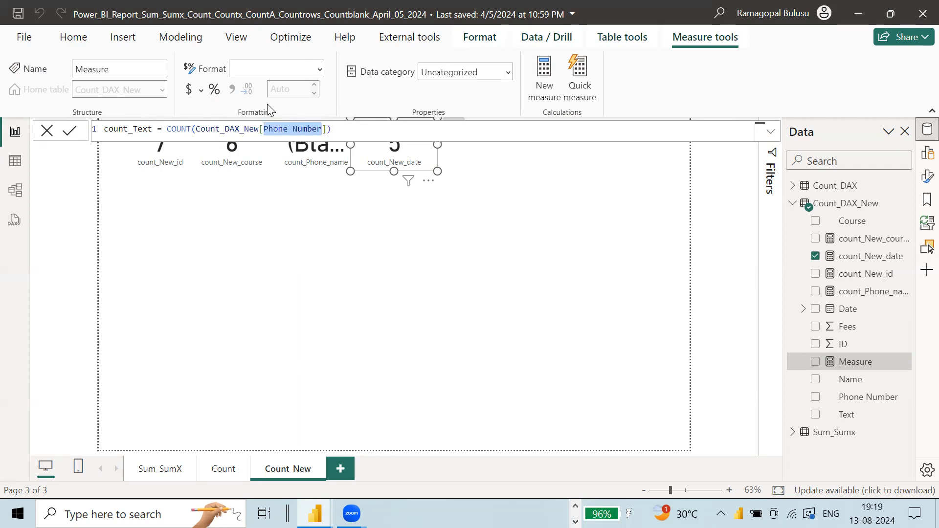
text(Text)
click(299, 128)
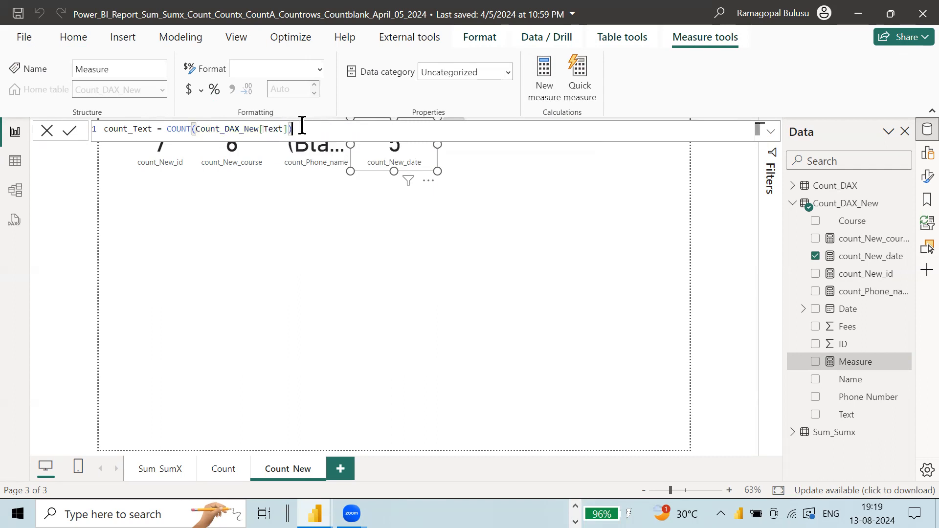
click(70, 131)
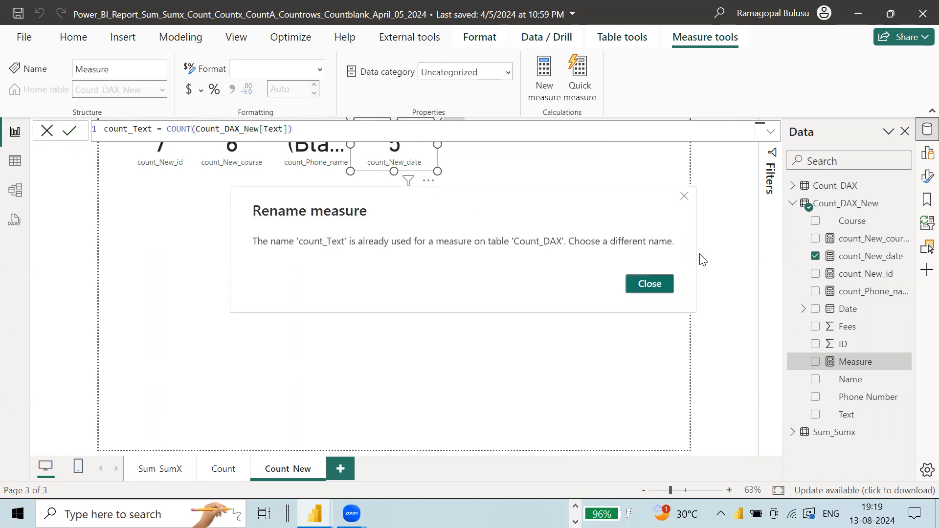
click(648, 283)
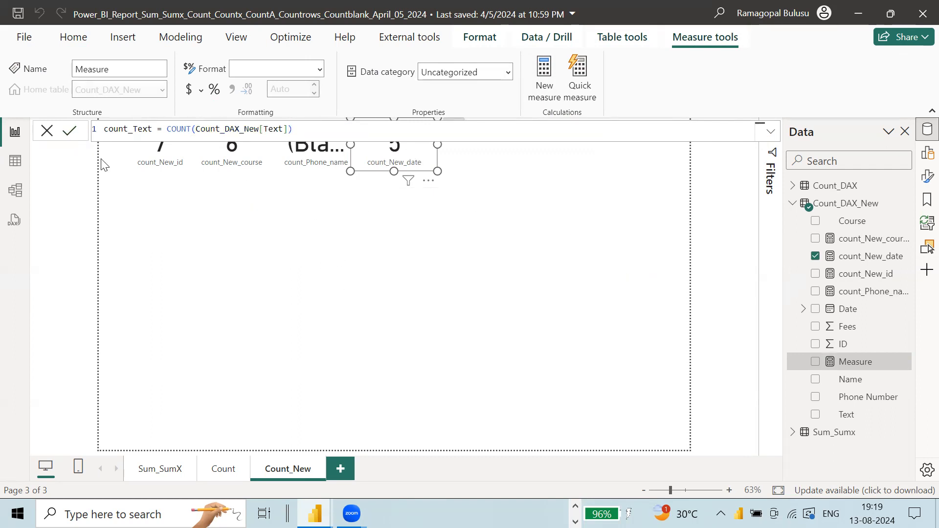
Step: Change the measure's name to count_New_Text in the formula and commit it
click(132, 129)
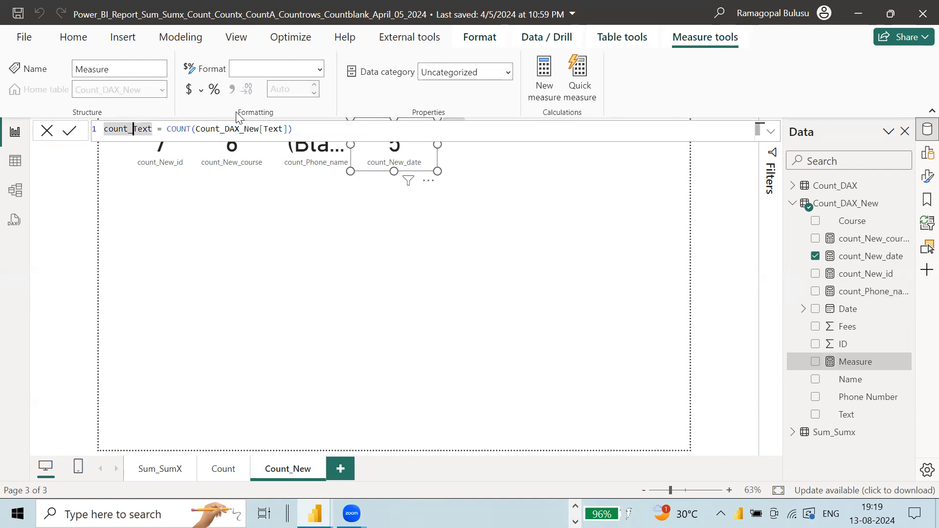
text(New_)
click(367, 133)
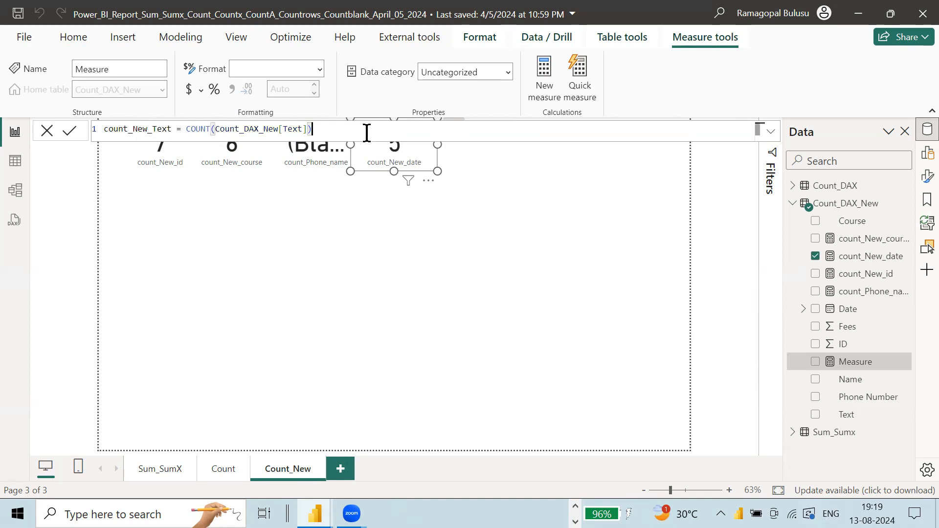
click(71, 132)
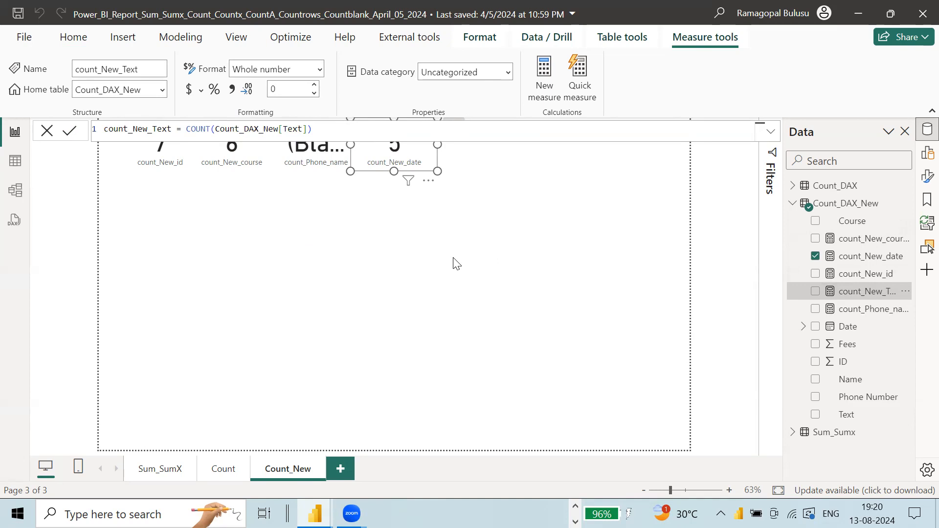
Step: Place the count_New_Text measure as a reduced card beside the count_New_date card and read its error details
drag(453, 259, 453, 258)
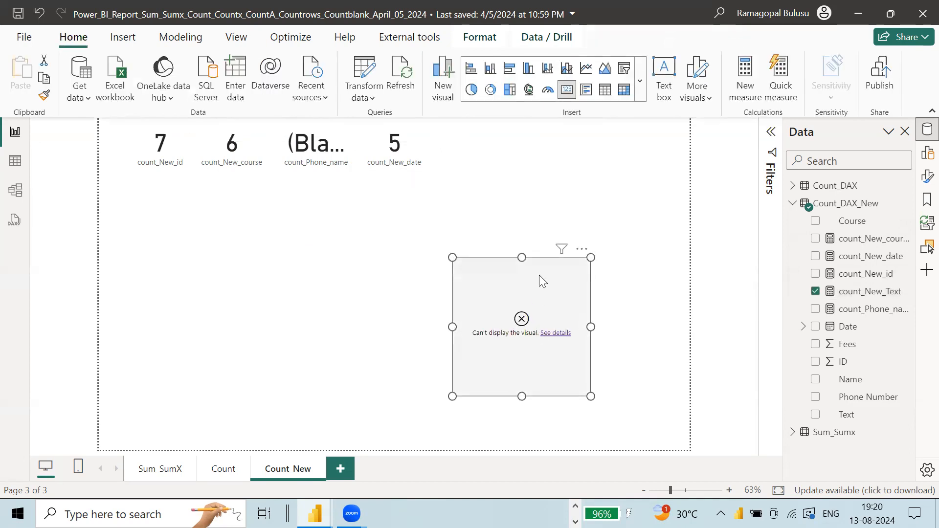
drag(539, 275, 536, 195)
drag(590, 255, 578, 176)
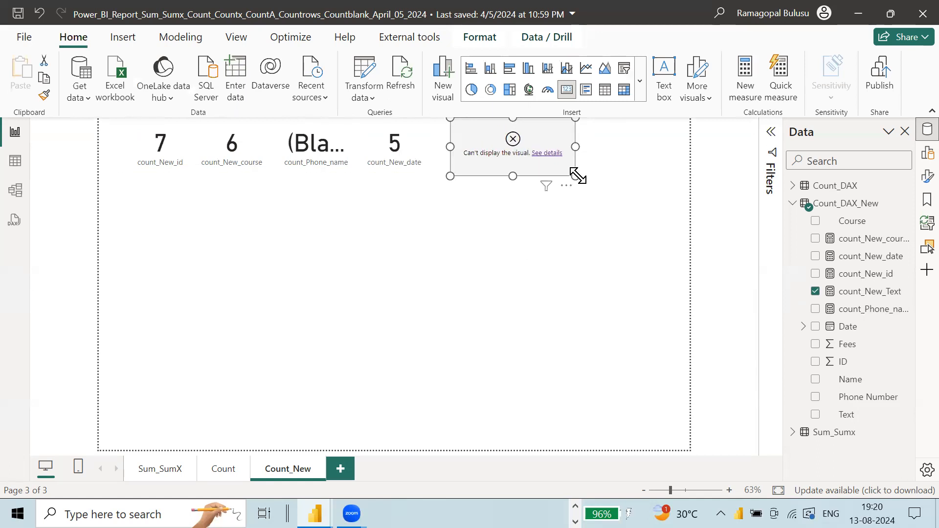
click(548, 153)
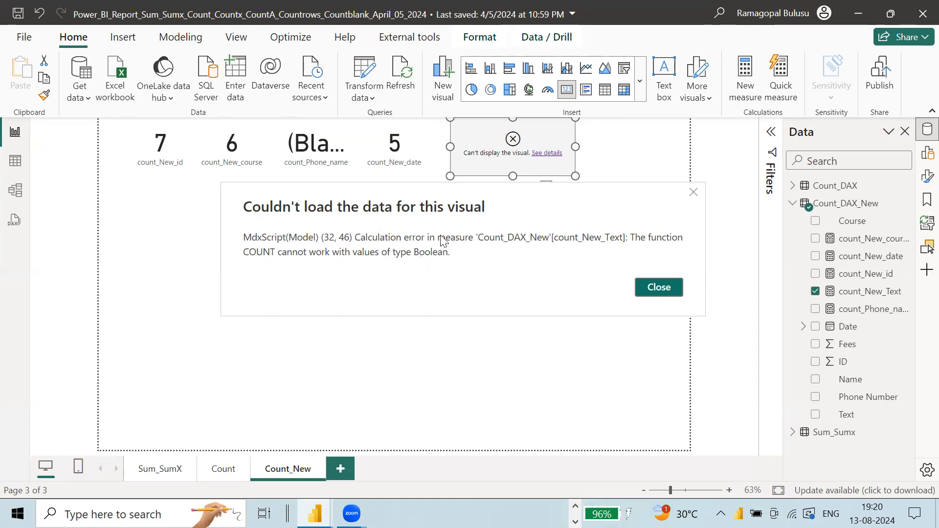
click(679, 289)
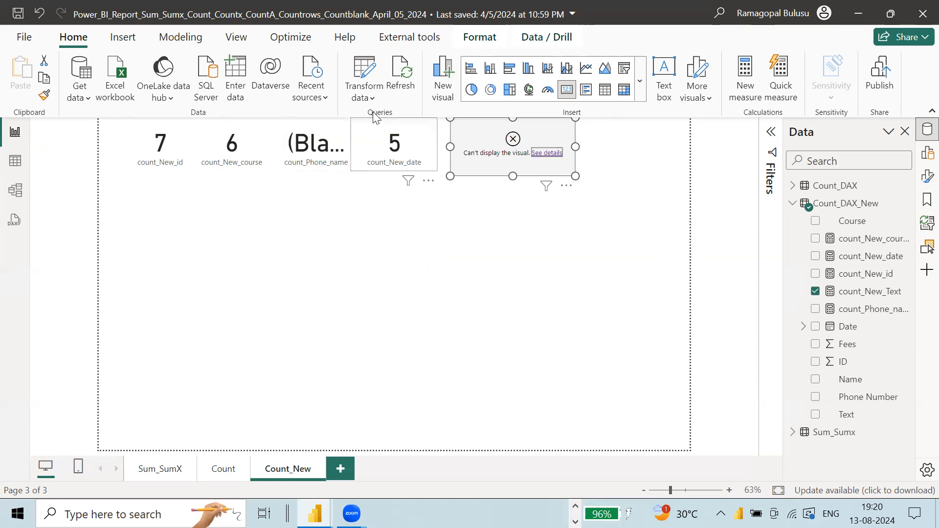
Step: Check the Text column's assigned data type in the Count_DAX_New query in Power Query Editor, and close and apply
click(364, 96)
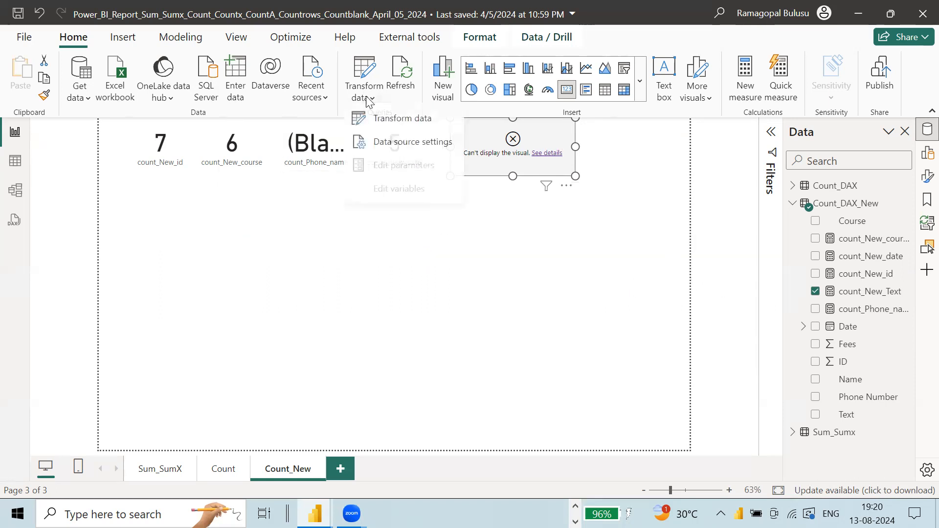
click(384, 123)
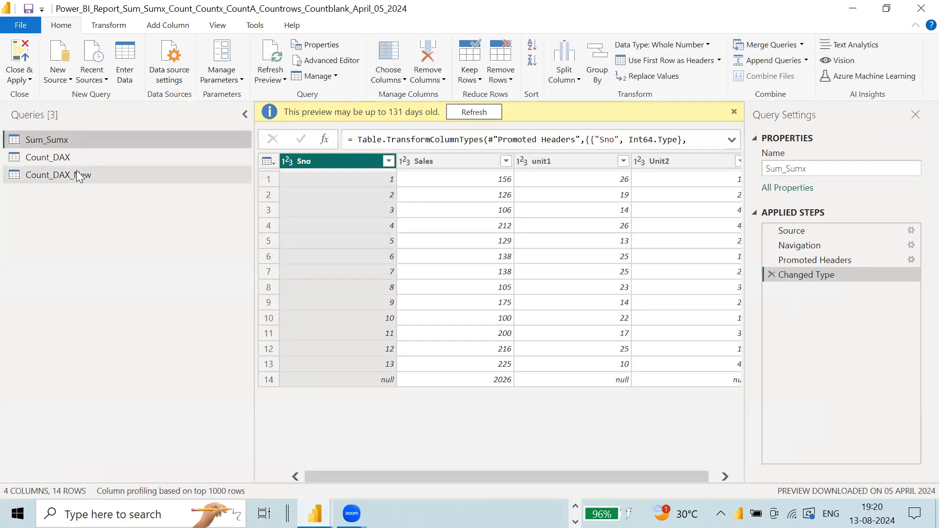
click(77, 171)
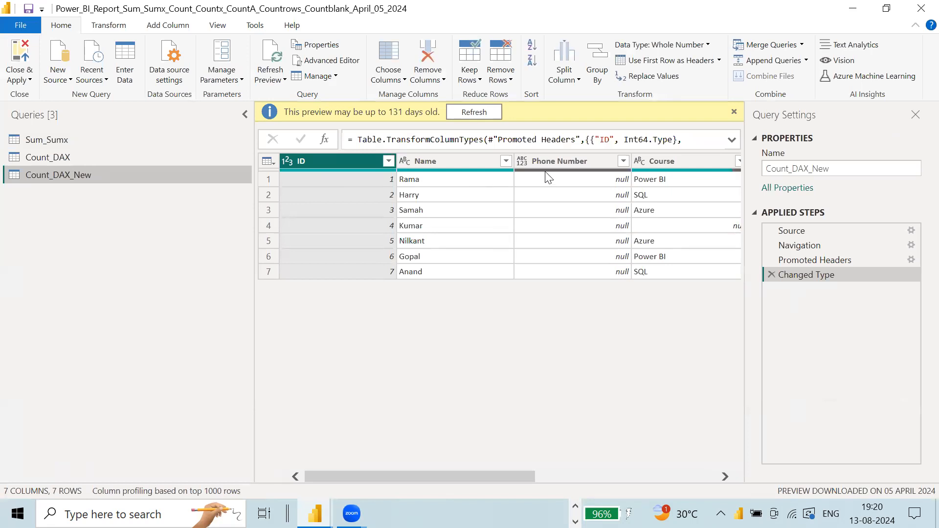
drag(512, 482, 709, 477)
click(442, 157)
right_click(442, 157)
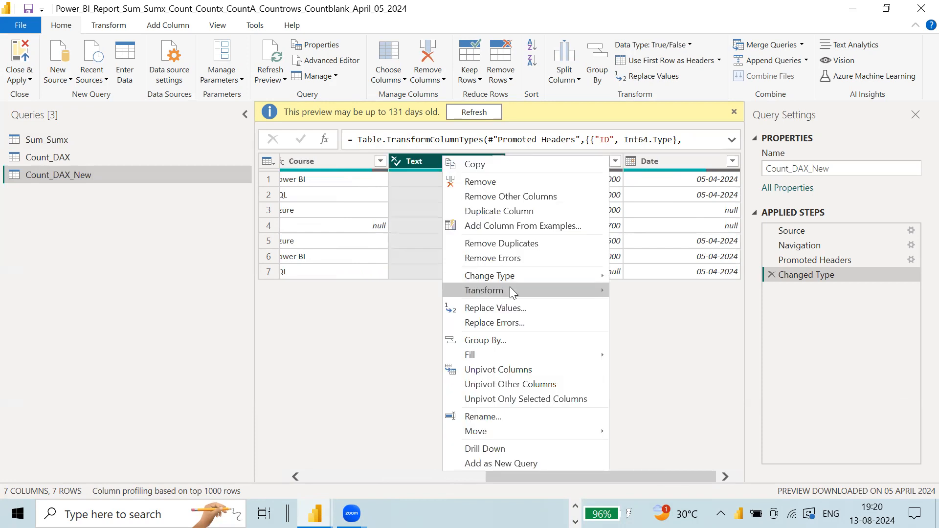
mouse_move(519, 277)
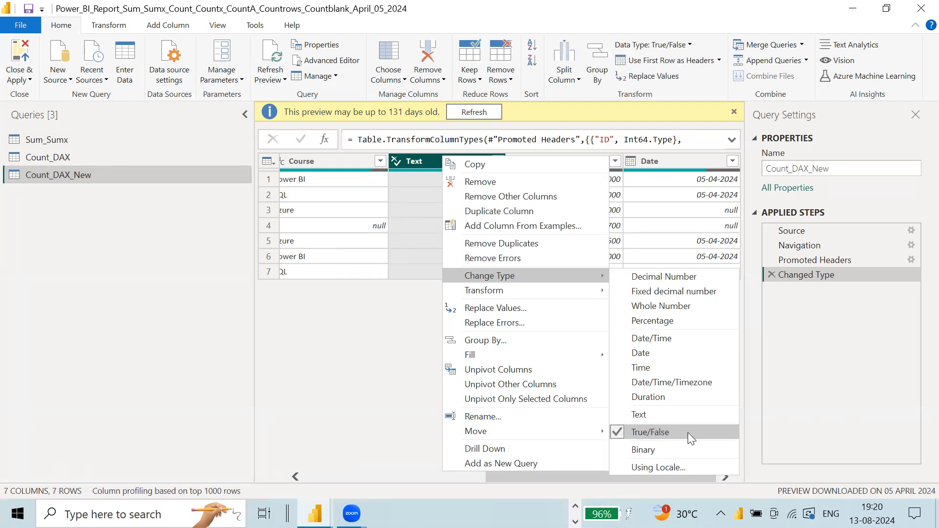
click(655, 429)
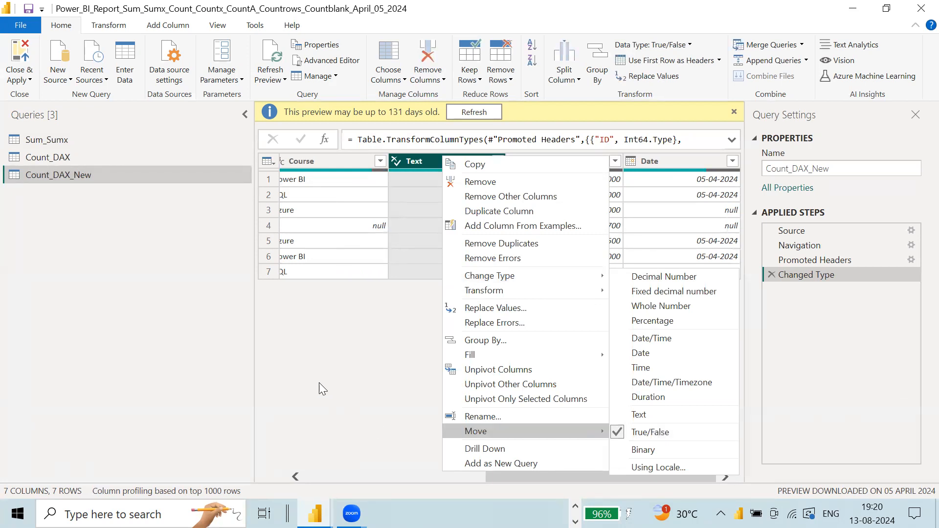
click(19, 80)
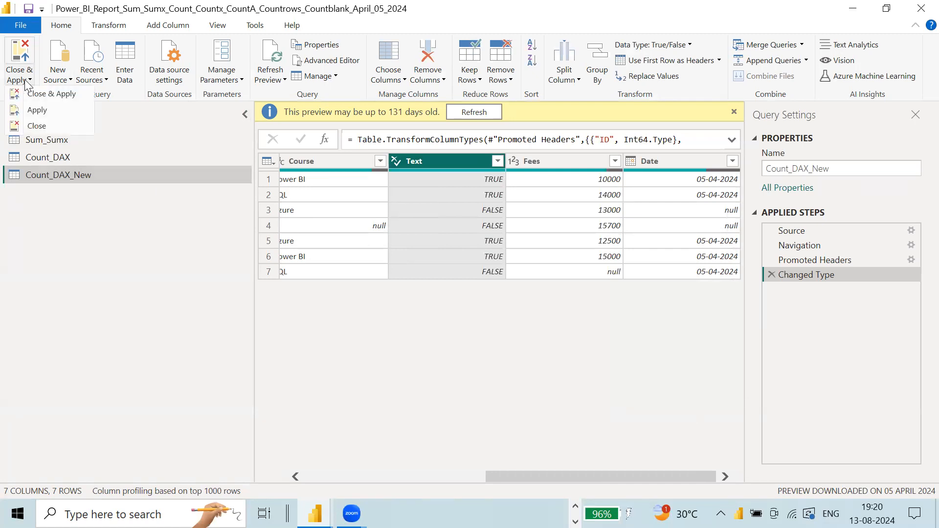
click(39, 95)
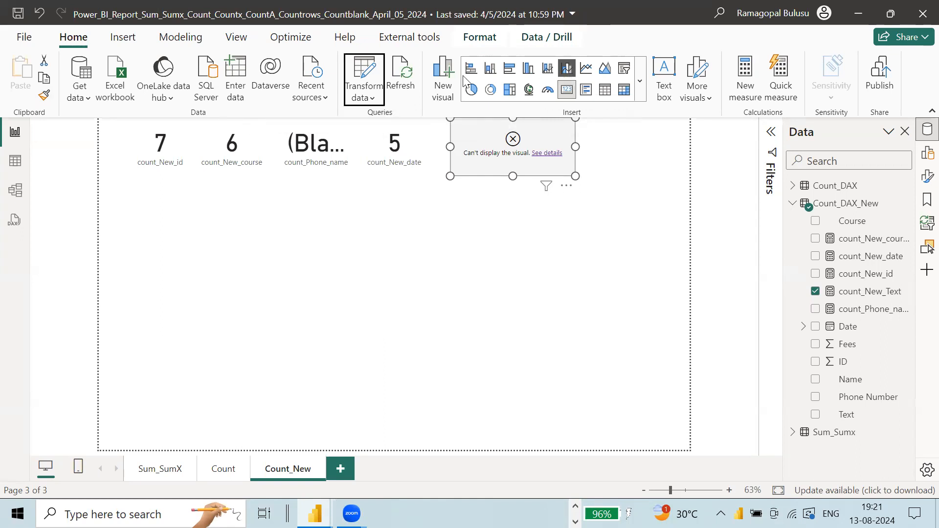
Step: Copy the full count_New_Text formula into another new measure in Count_DAX_New
click(880, 295)
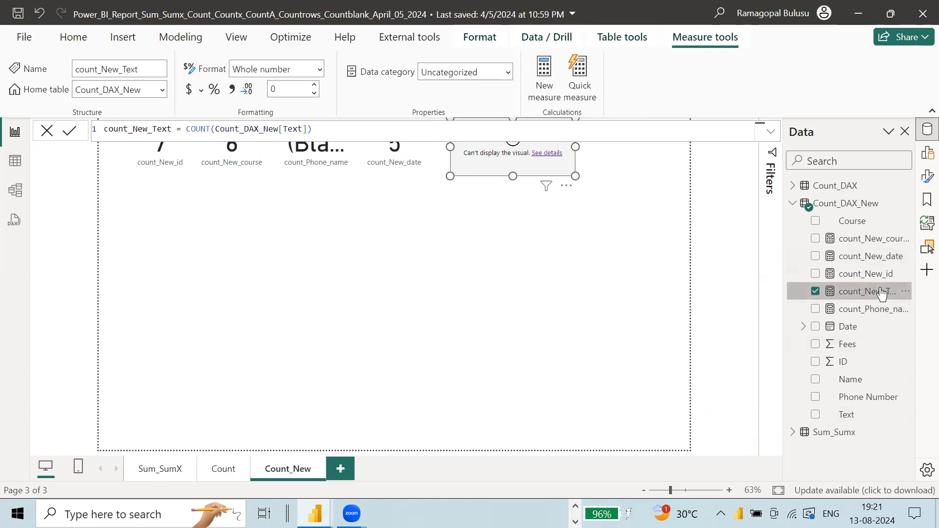
drag(318, 129, 56, 131)
key(ctrl+c)
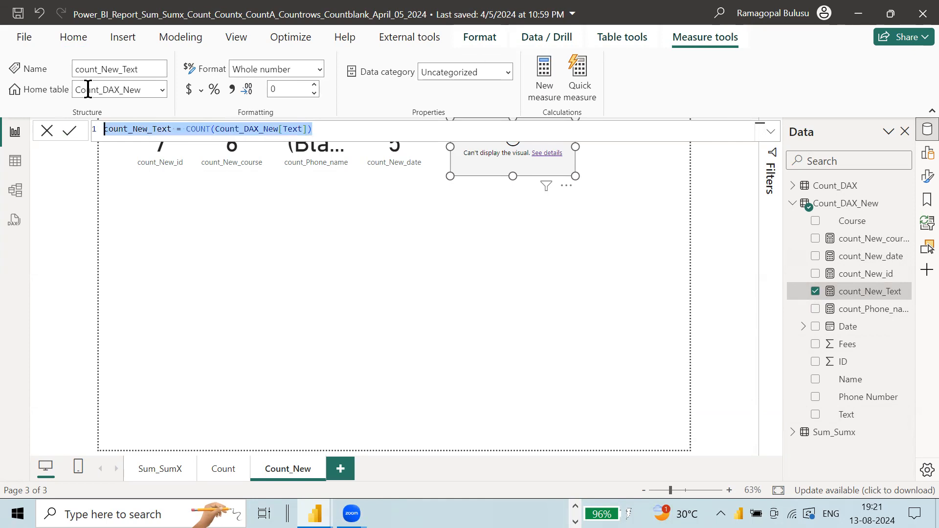
click(542, 96)
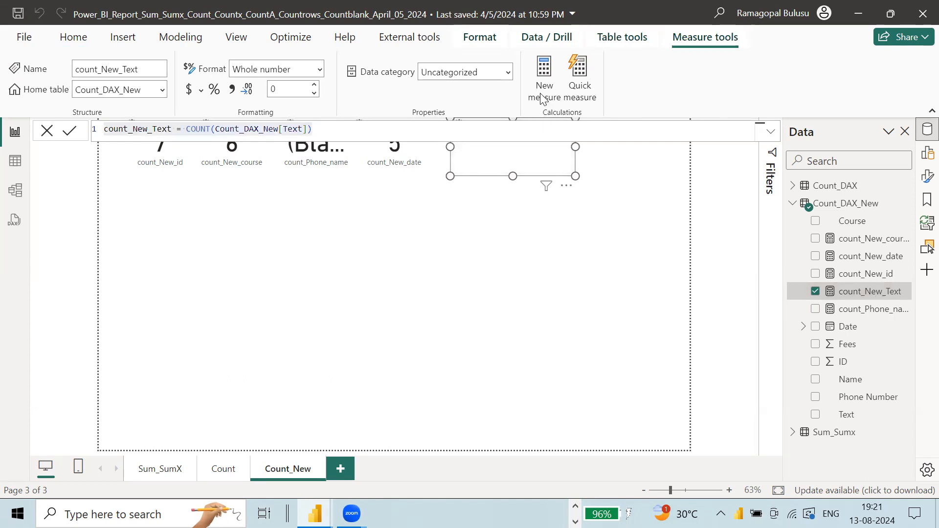
click(542, 98)
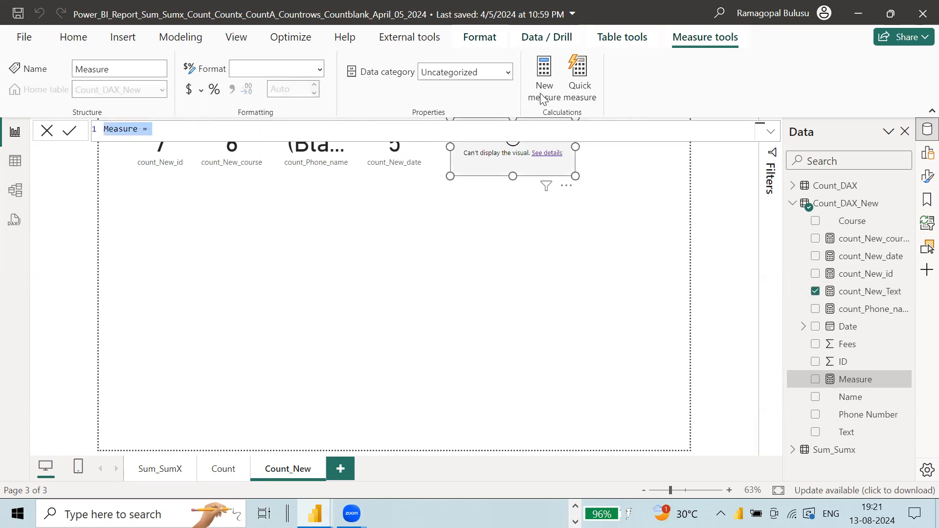
key(ctrl+v)
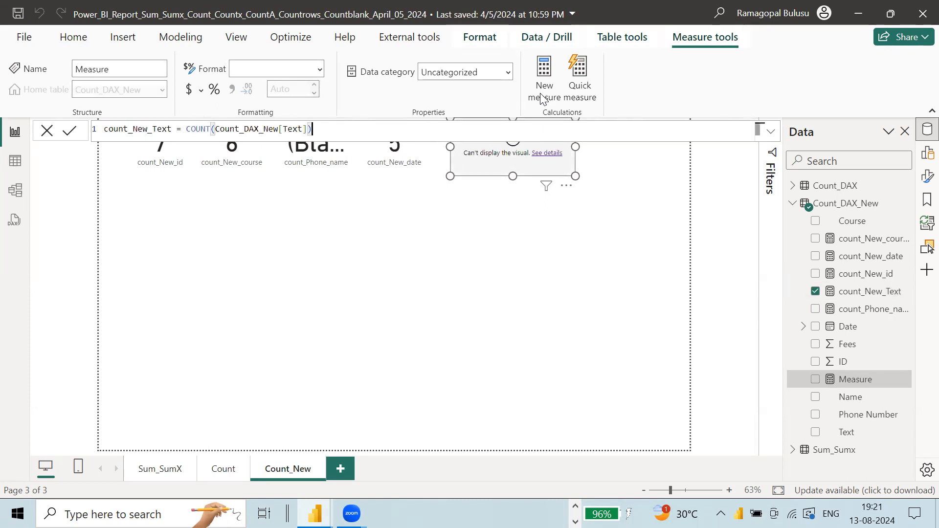
Step: Change the copied formula to countA_New_Text = COUNTA(Count_DAX_New[Text]) and commit the measure
double_click(146, 130)
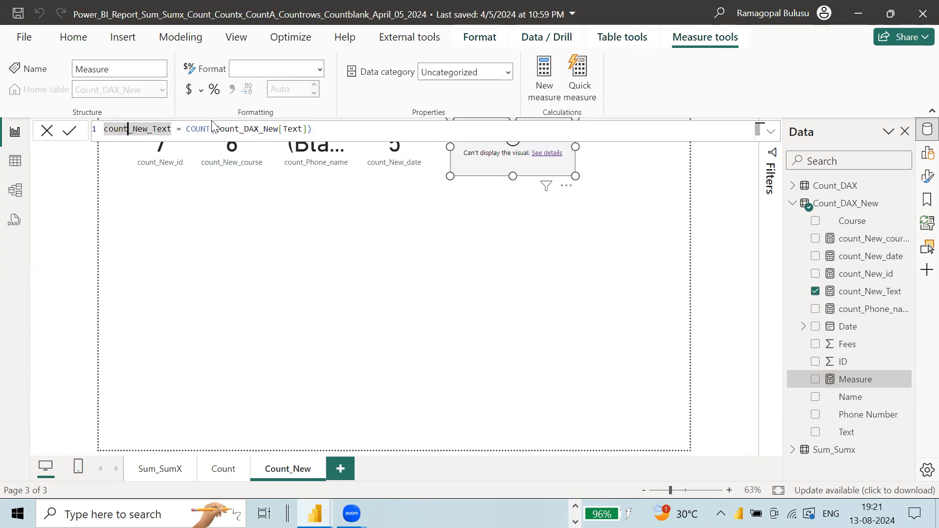
text(A)
click(210, 129)
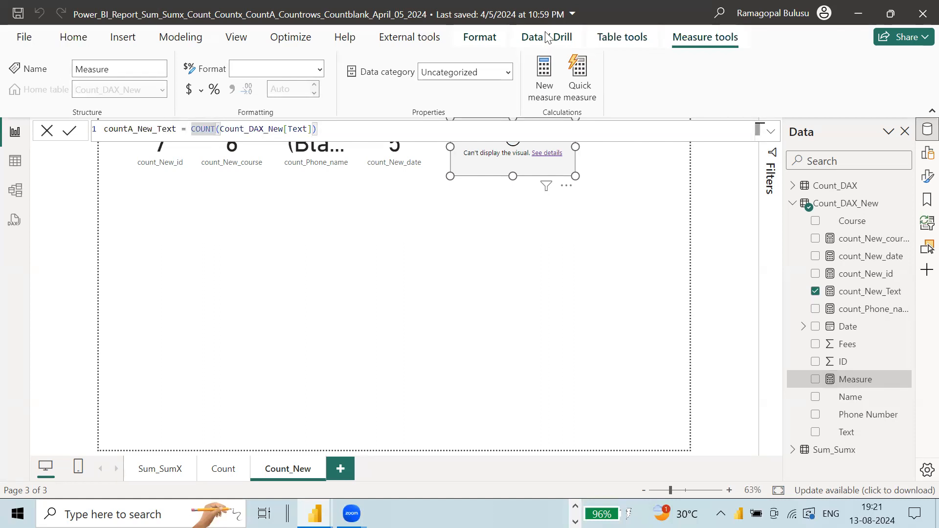
text(A)
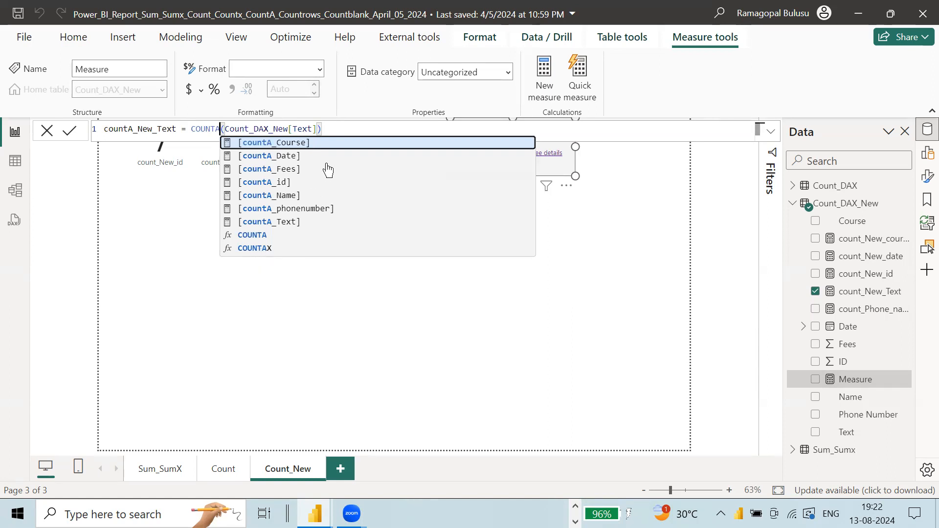
click(331, 127)
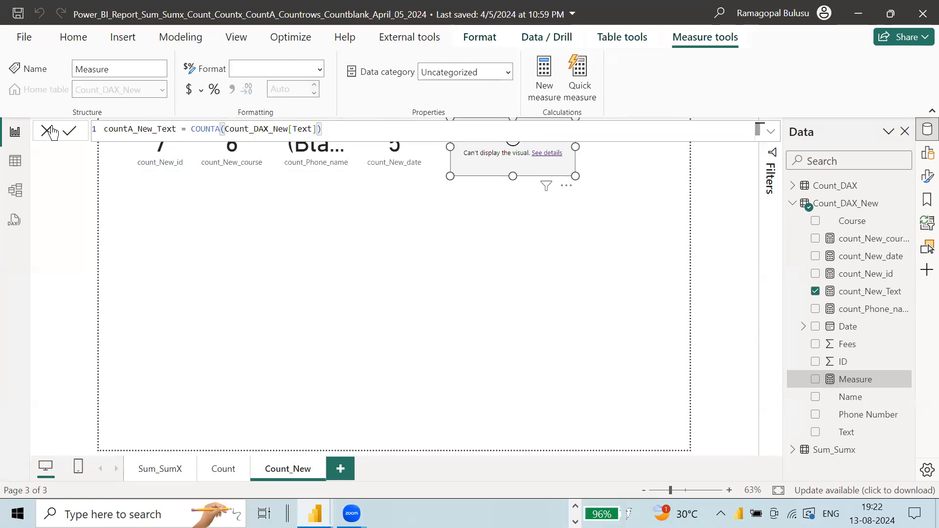
click(69, 133)
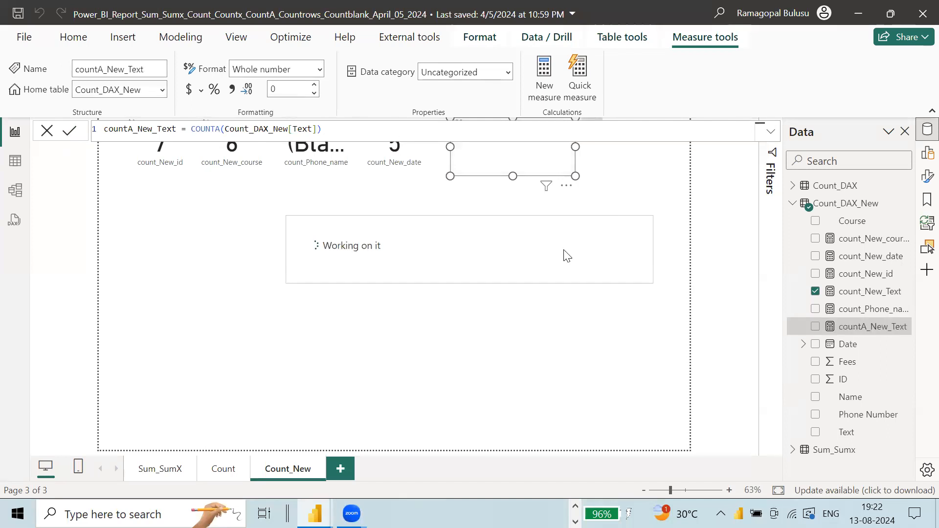
Step: Place the countA_New_Text measure as a card below the count_New_id card, and review its formula and the count_New_course formula
drag(884, 326, 244, 266)
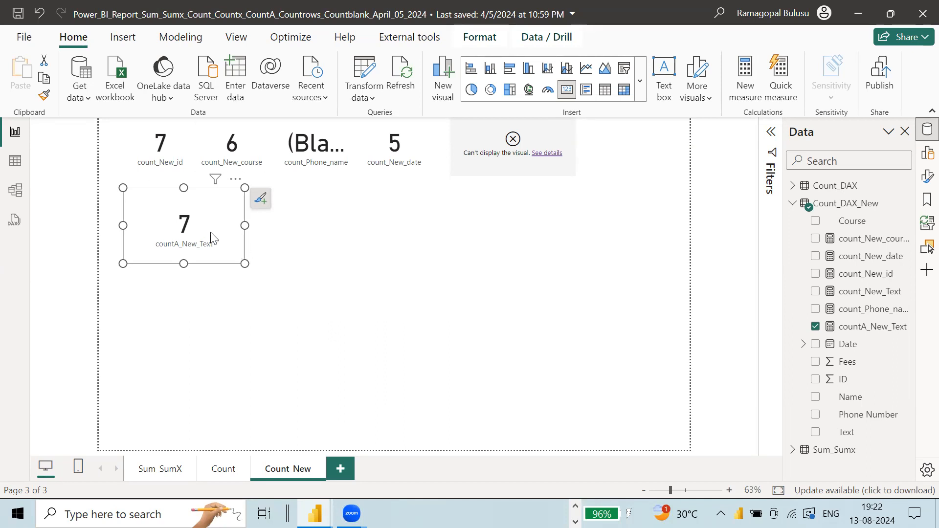
click(867, 333)
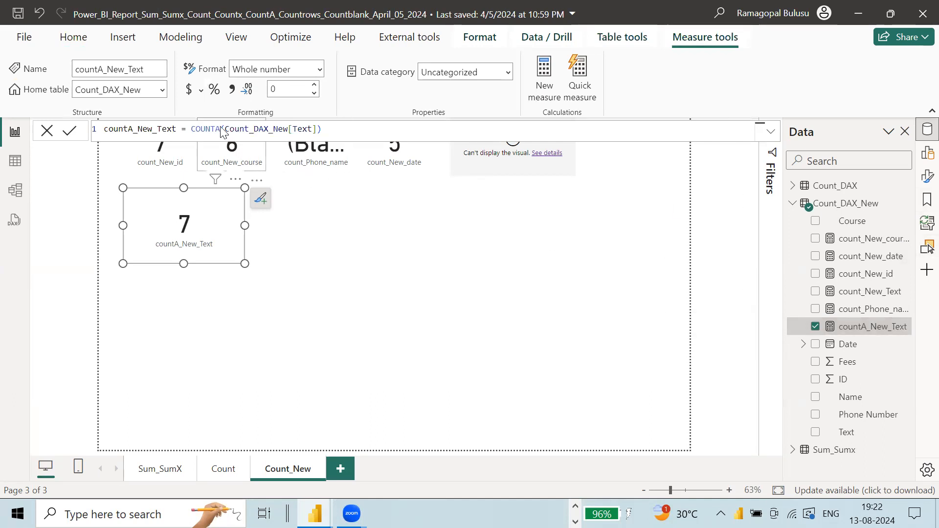
click(226, 150)
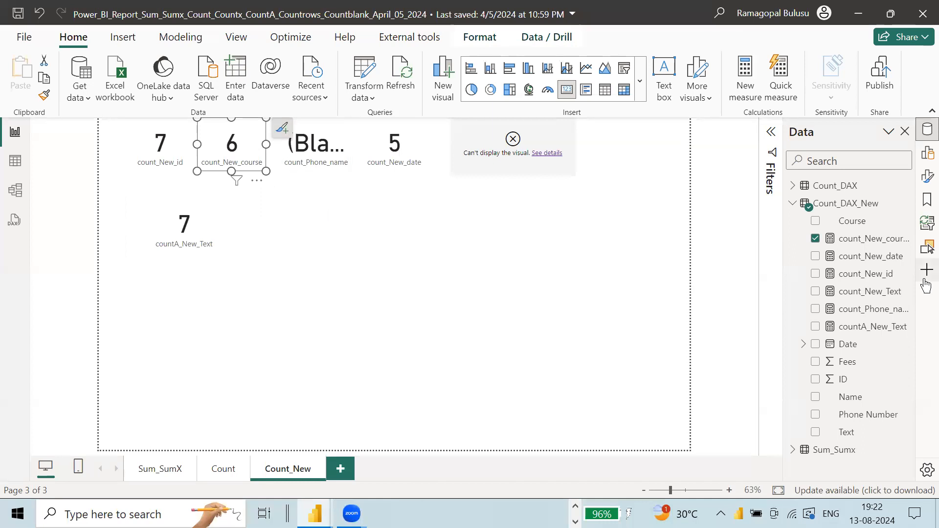
click(879, 243)
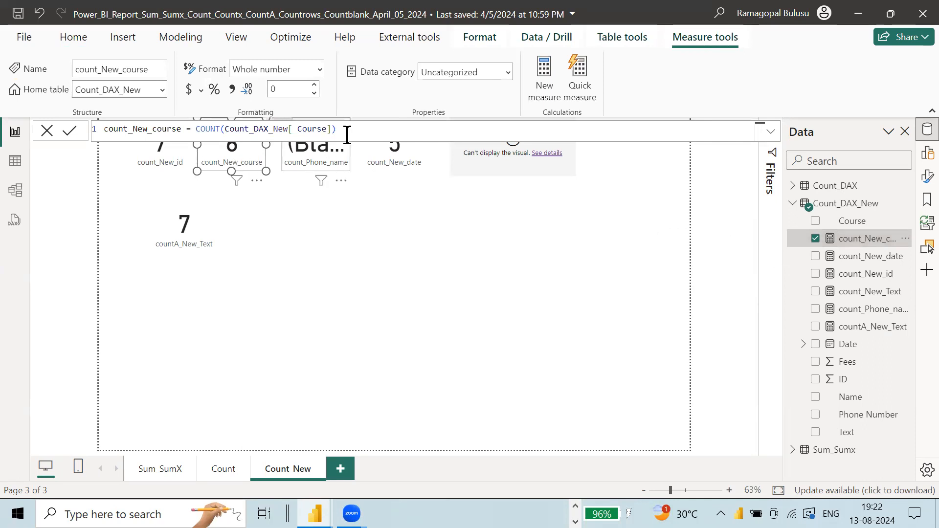
Step: Start a new measure named Count_Blank in Count_DAX_New using the COUNTBLANK function
click(546, 105)
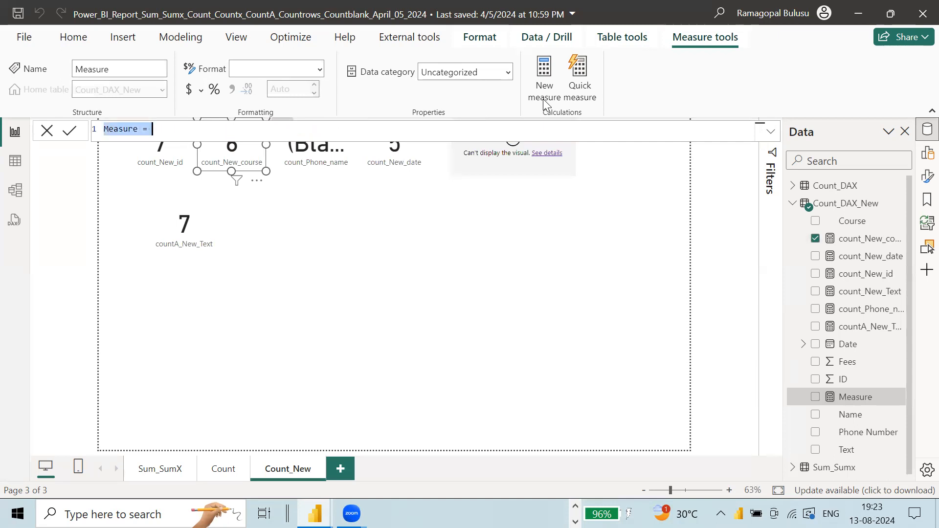
text(Cou)
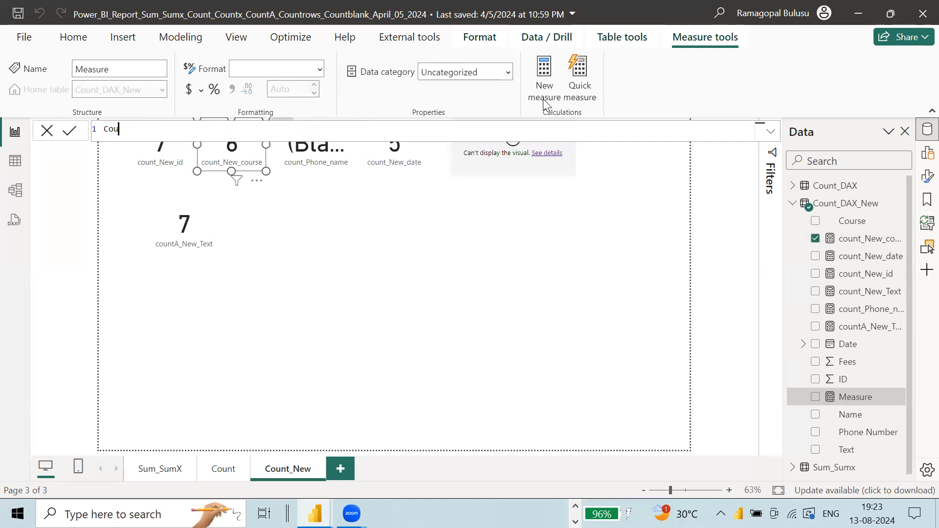
text(nt_Blank )
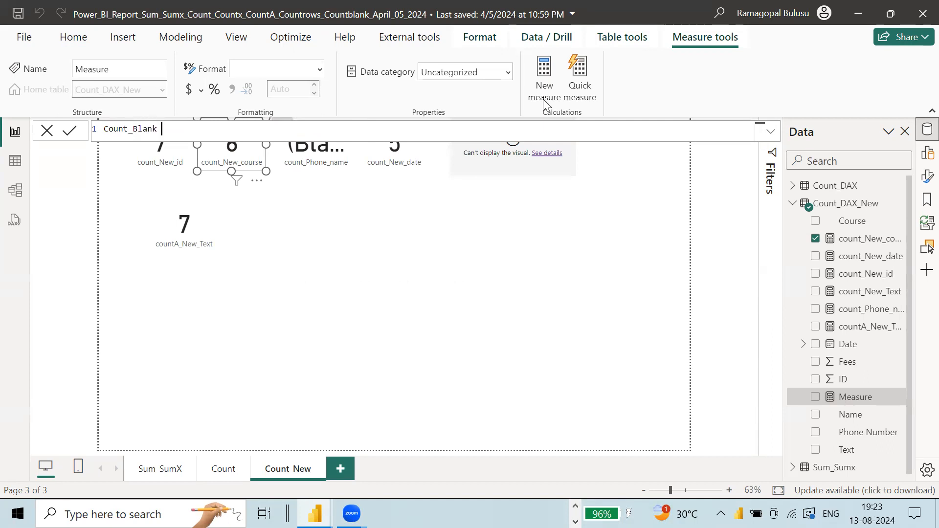
text(= coun)
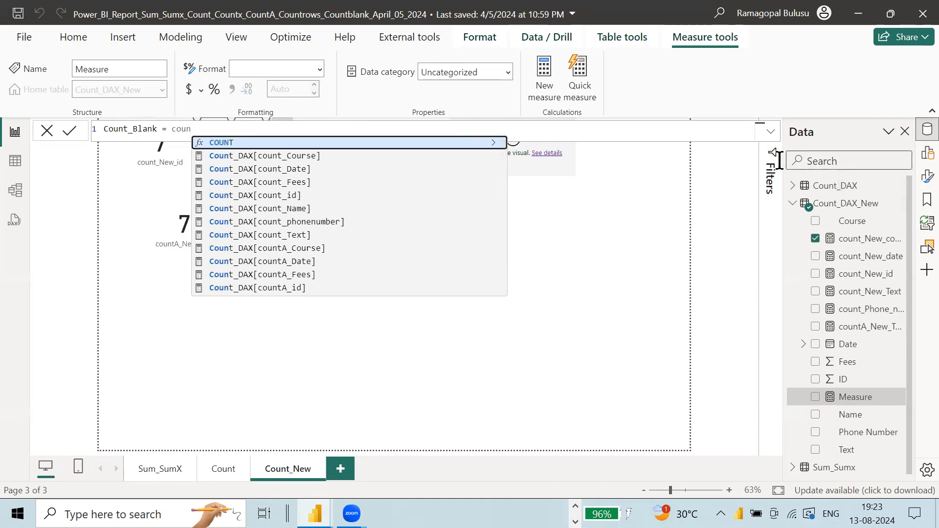
scroll(504, 183, up, 1)
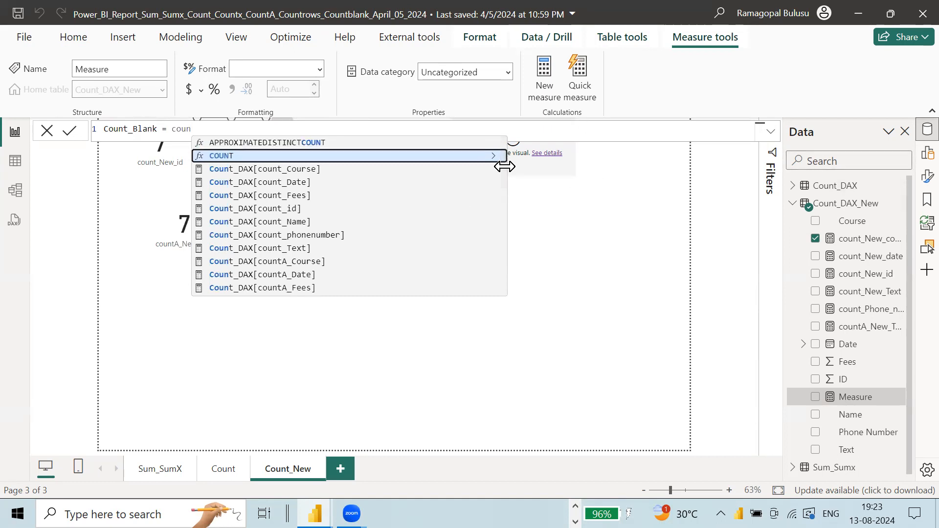
drag(502, 163, 503, 283)
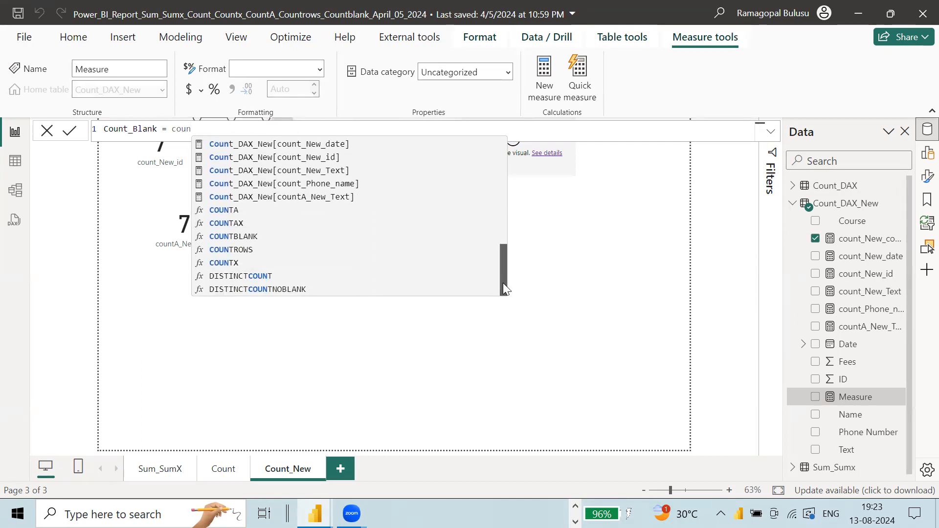
double_click(251, 237)
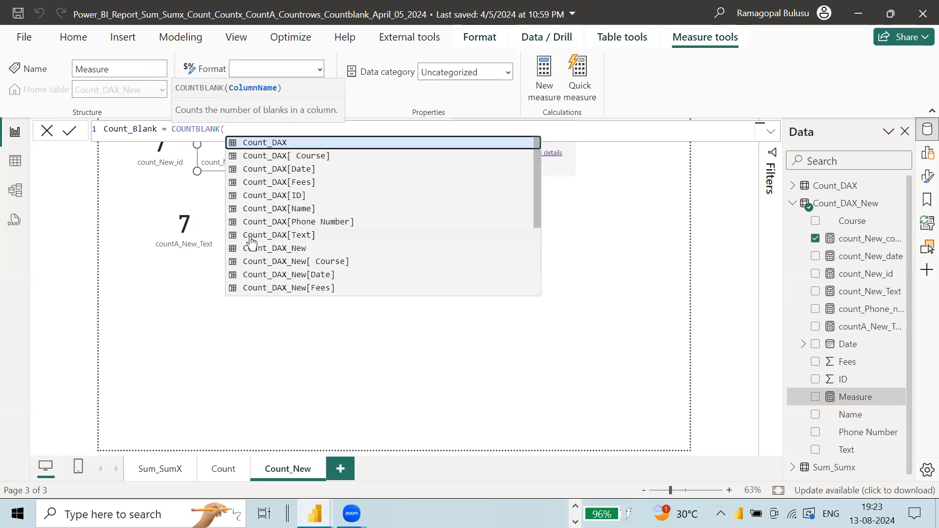
Step: Complete the COUNTBLANK formula with the Count_DAX_New[ Course] column as its argument and commit the measure
key(Escape)
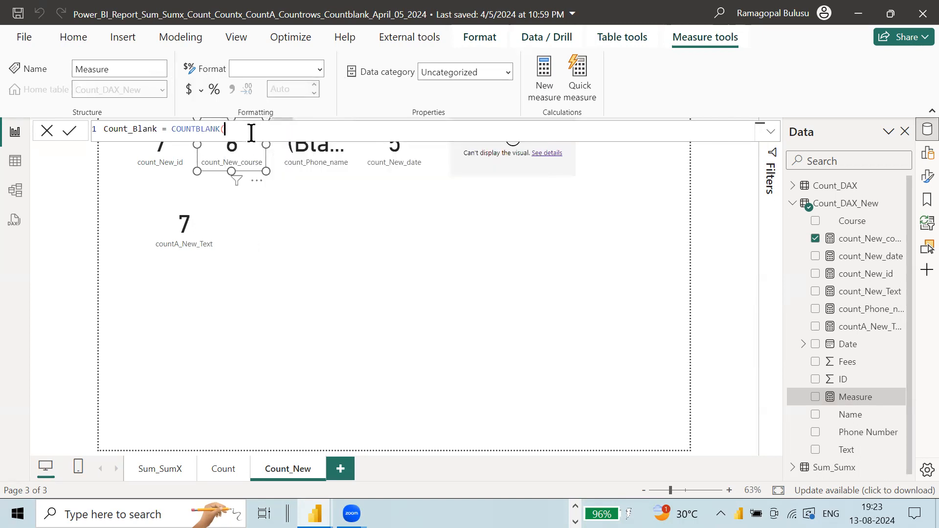
key(BackSpace)
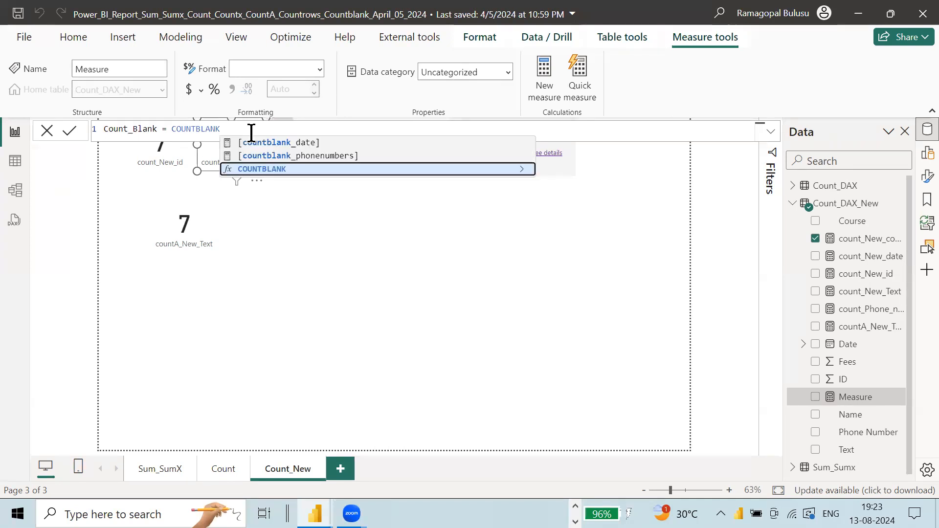
text(()
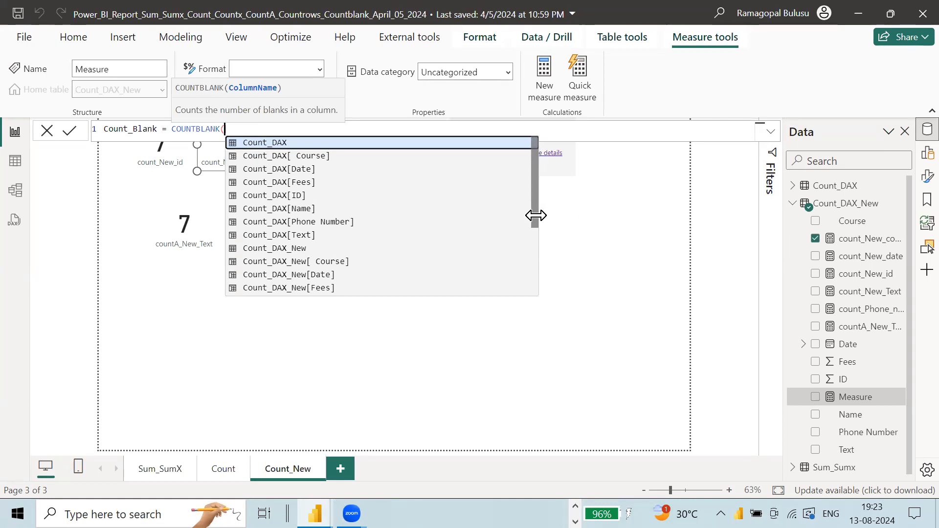
drag(534, 202, 533, 247)
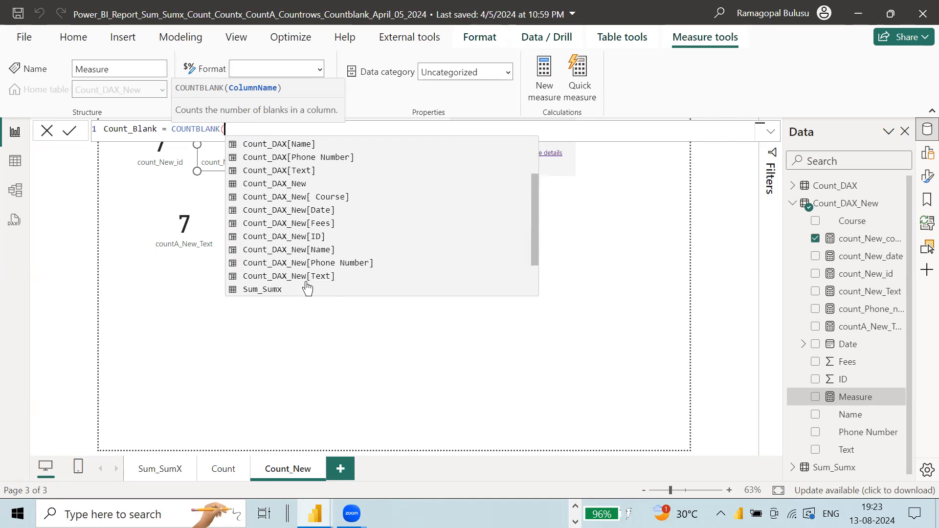
click(332, 197)
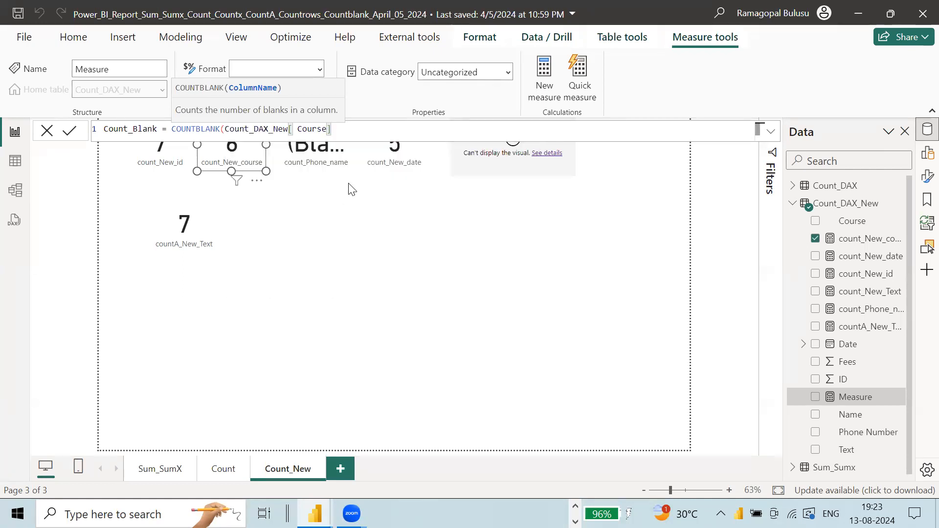
text())
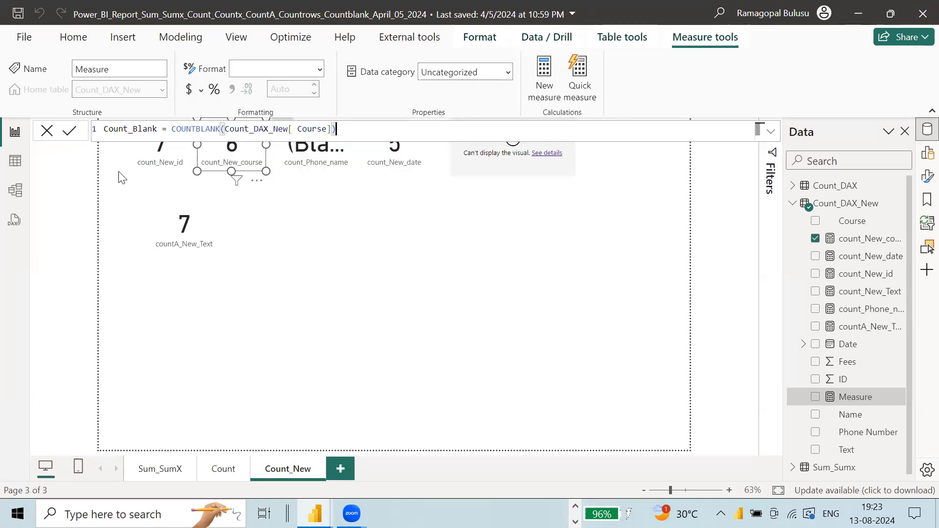
click(72, 138)
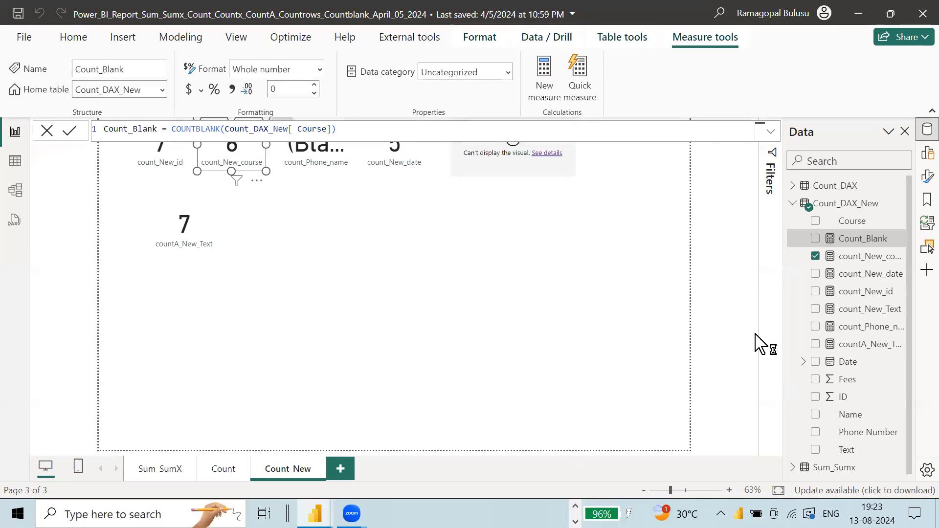
Step: Place the Count_Blank measure as a reduced card beside the countA_New_Text card
drag(851, 238, 317, 223)
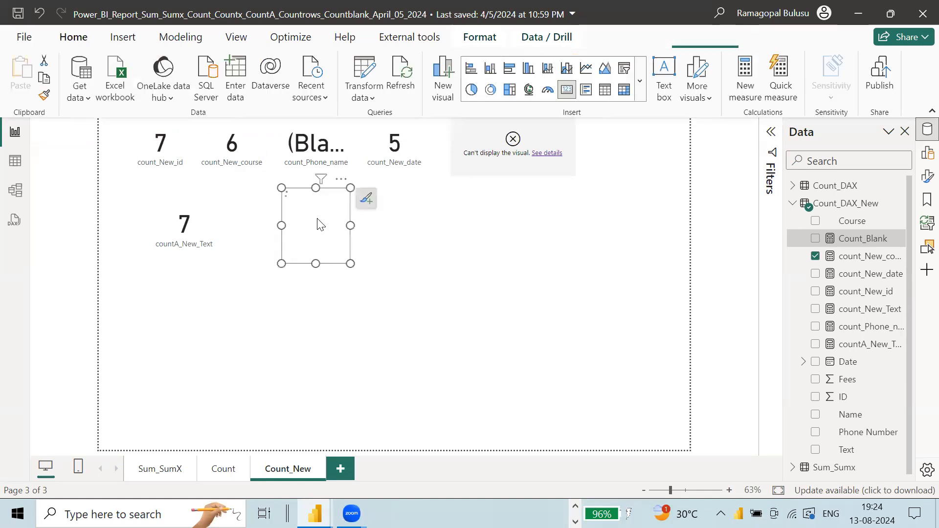
drag(350, 264, 503, 285)
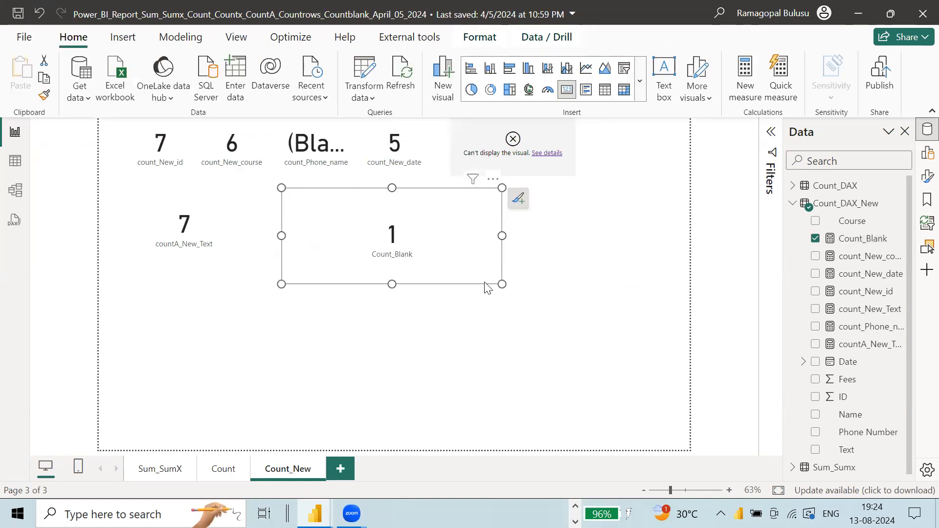
drag(501, 282, 428, 257)
drag(341, 243, 291, 247)
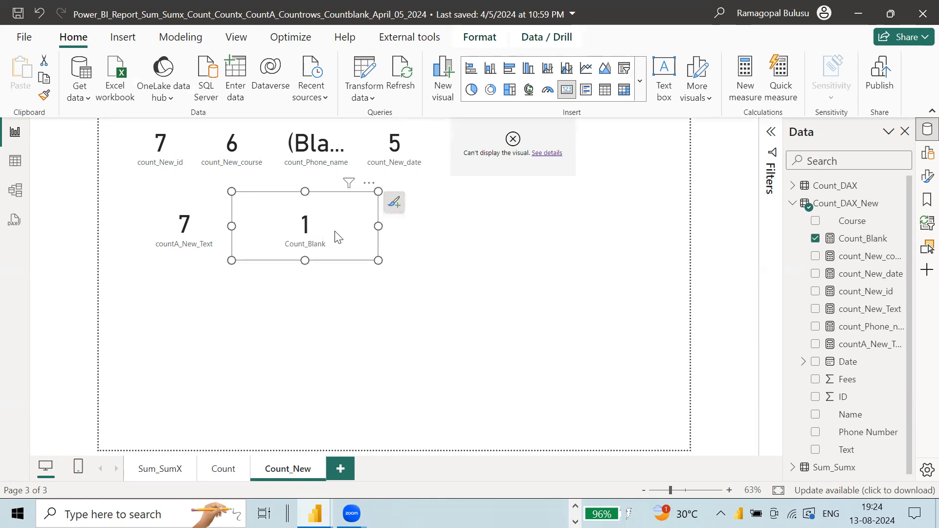
Step: Open Power Query Editor and start adding a new Excel Workbook source
click(372, 91)
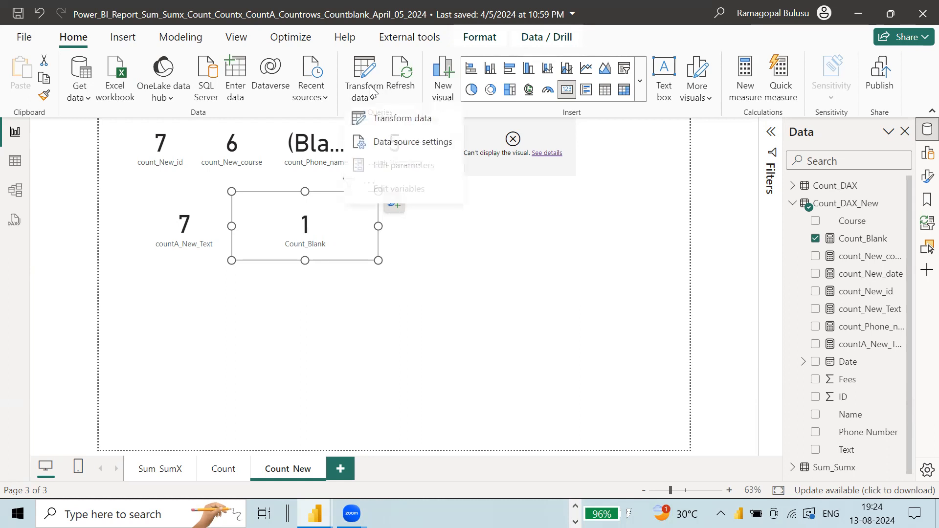
click(388, 120)
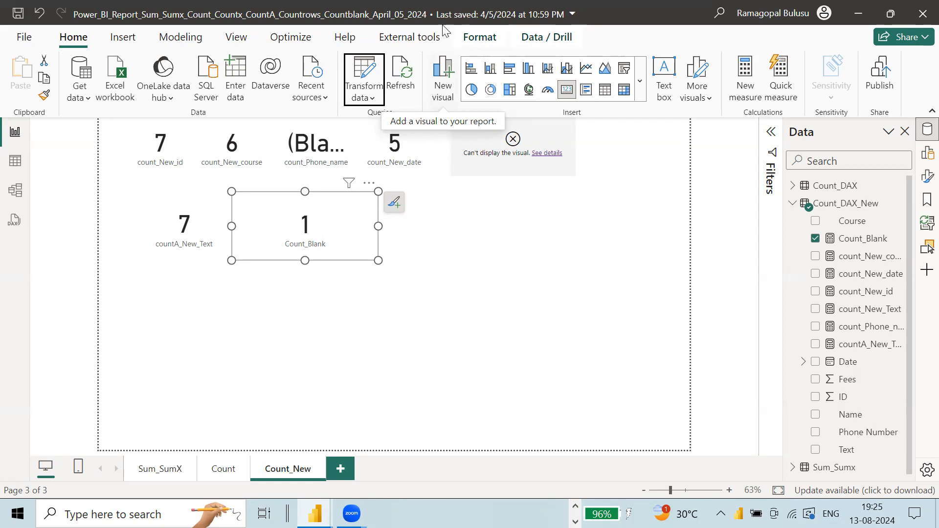
click(360, 96)
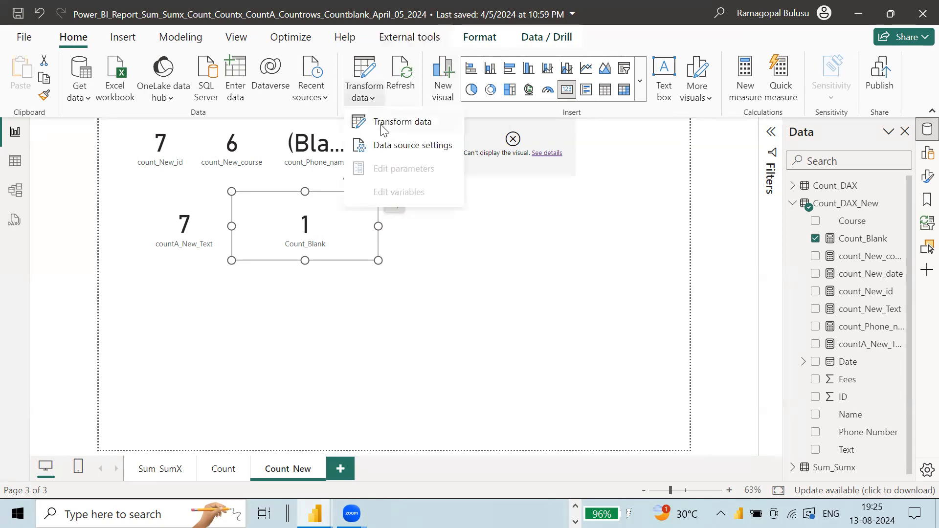
click(400, 122)
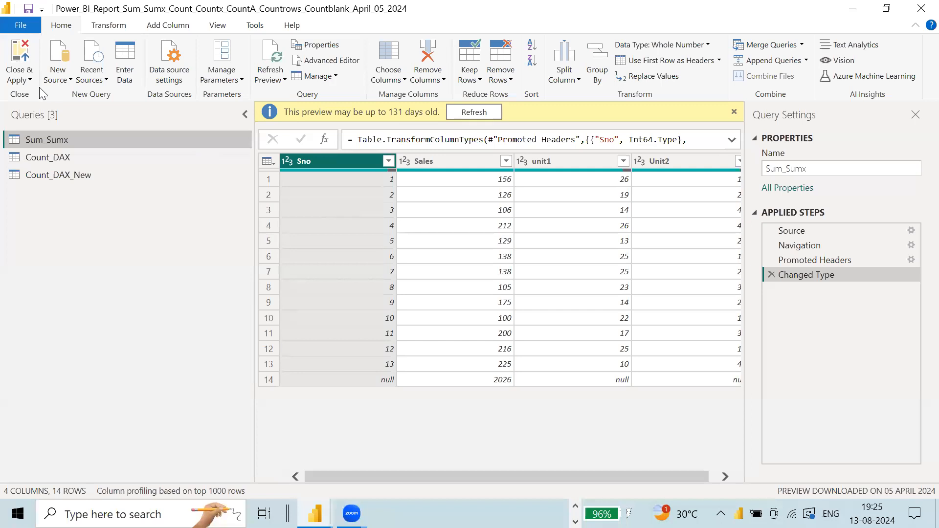
click(58, 78)
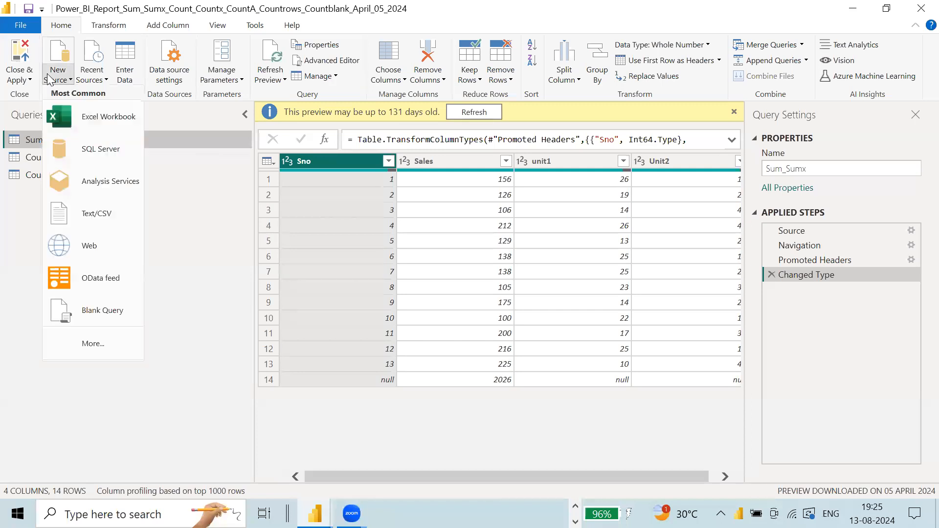
click(90, 126)
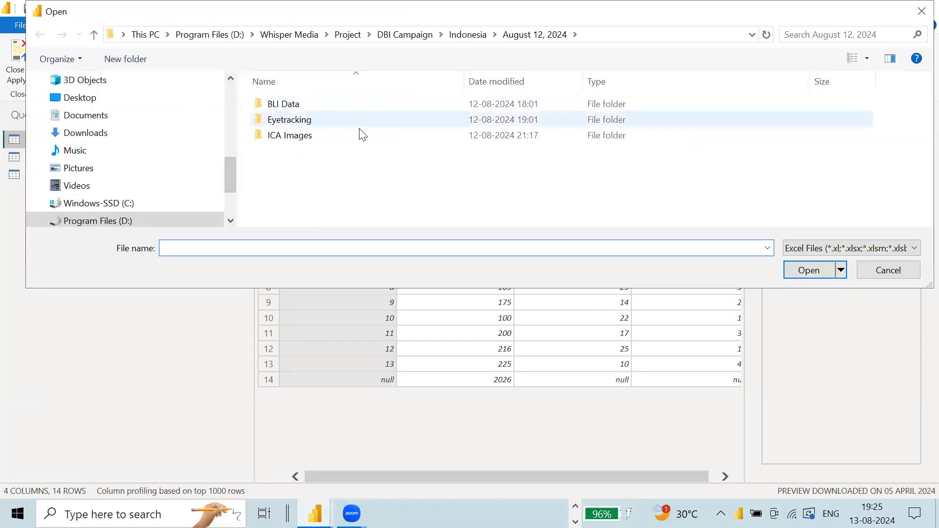
scroll(155, 196, down, 2)
scroll(155, 196, down, 2)
click(122, 168)
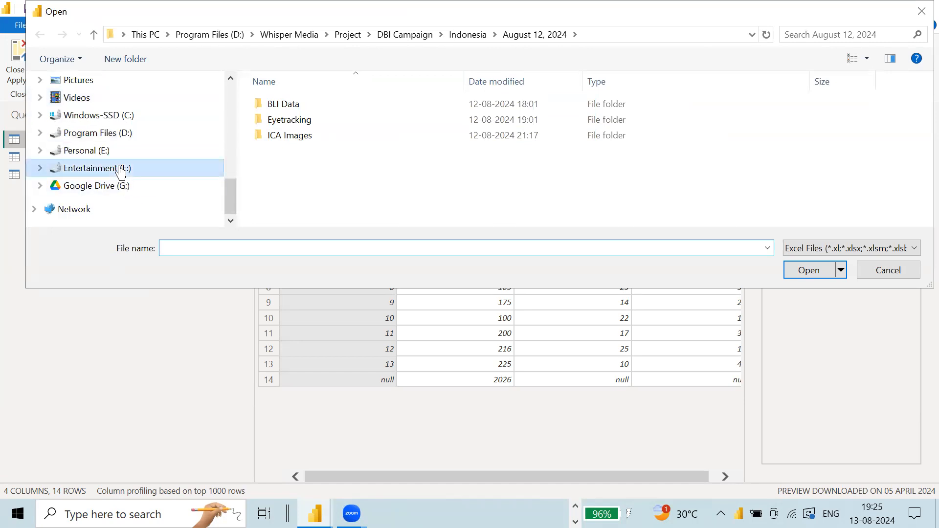
scroll(410, 194, down, 2)
scroll(410, 194, up, 2)
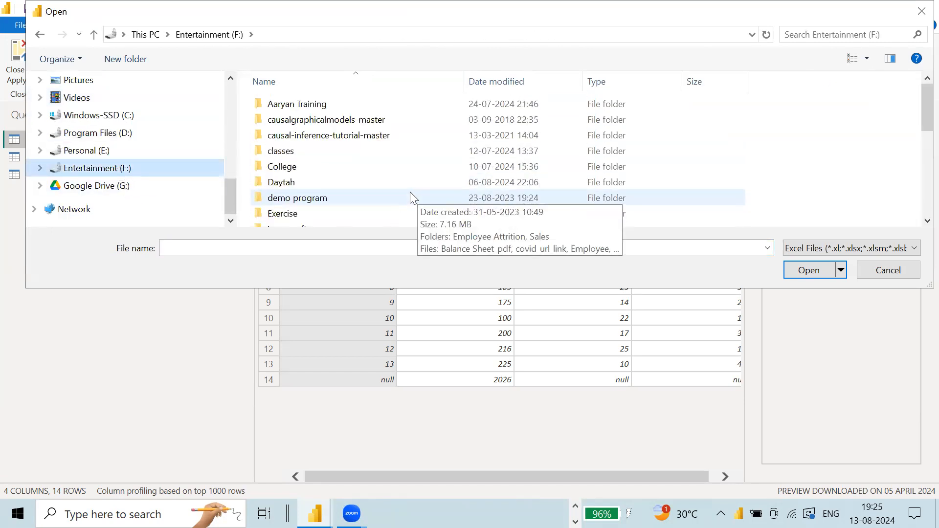
scroll(410, 193, down, 5)
double_click(348, 217)
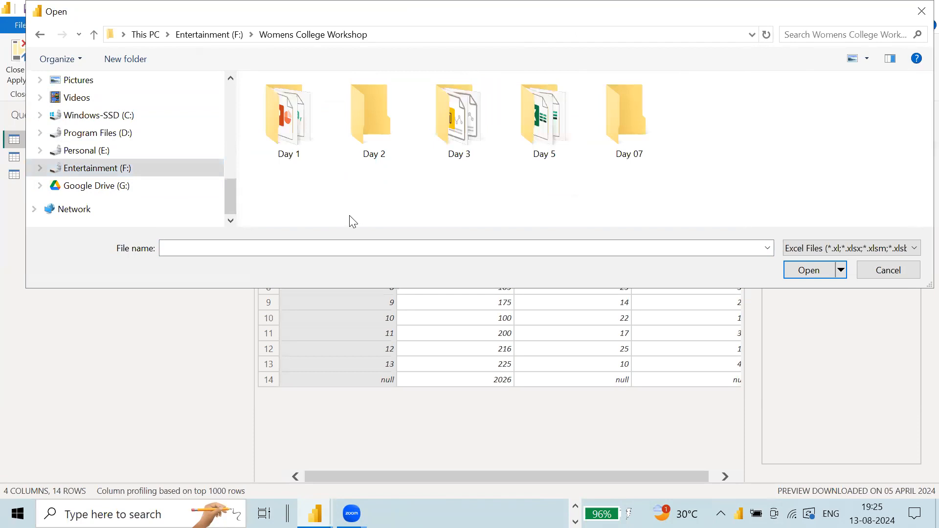
double_click(298, 120)
click(897, 248)
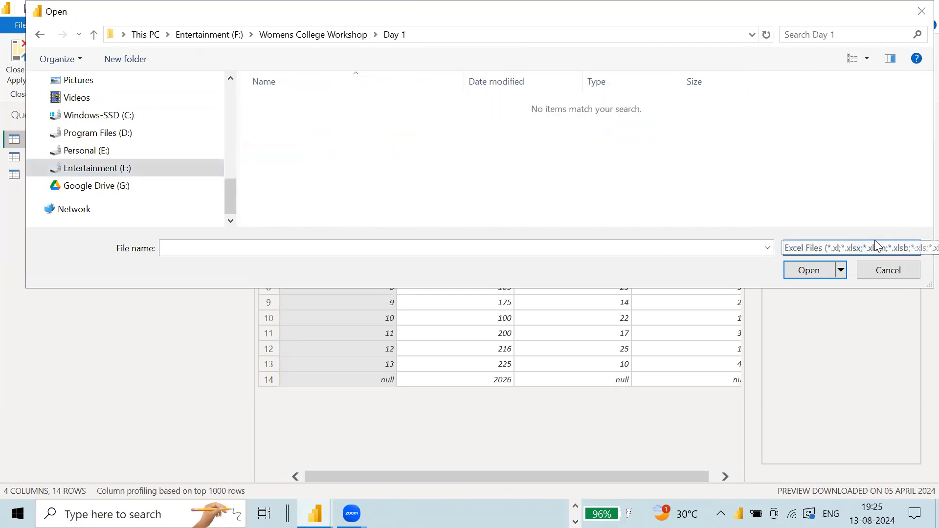
click(830, 276)
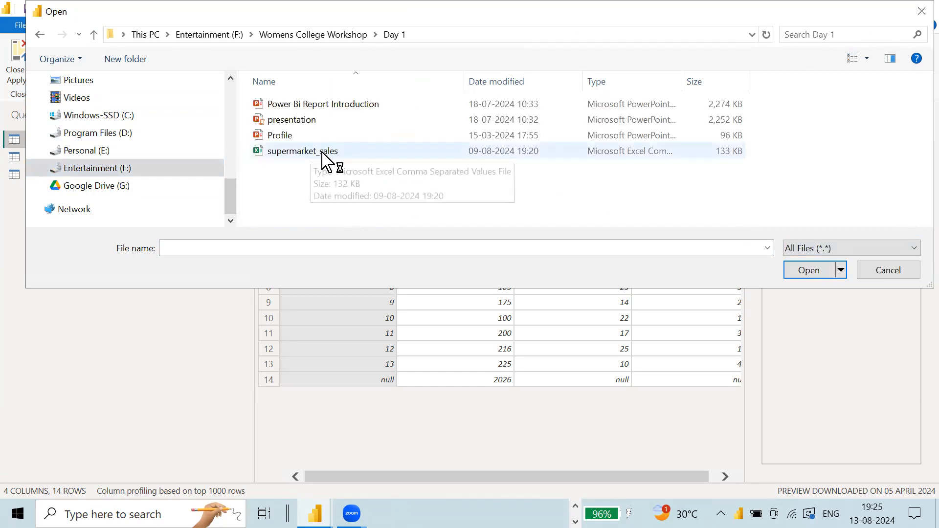
click(889, 270)
Step: Add a new Text/CSV source from supermarket_sales in the Day 1 folder of Womens College Workshop on drive F
click(71, 80)
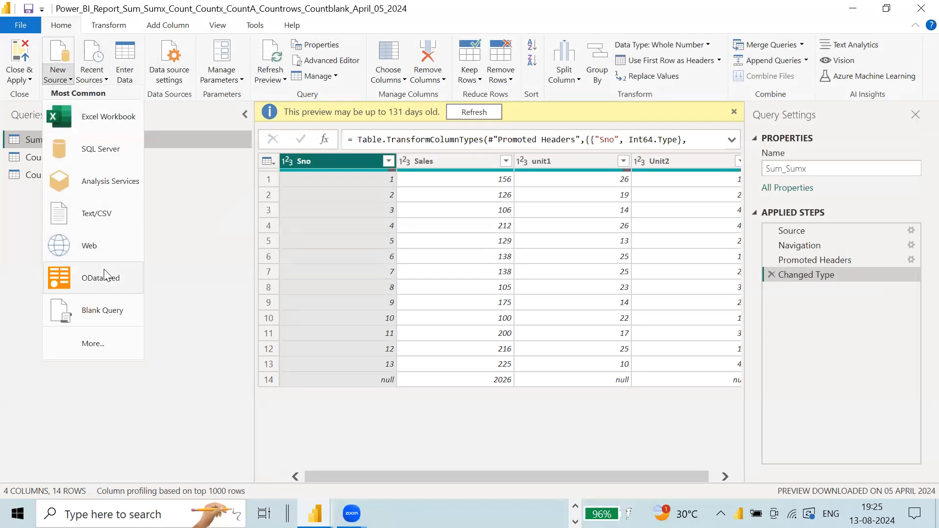
click(94, 211)
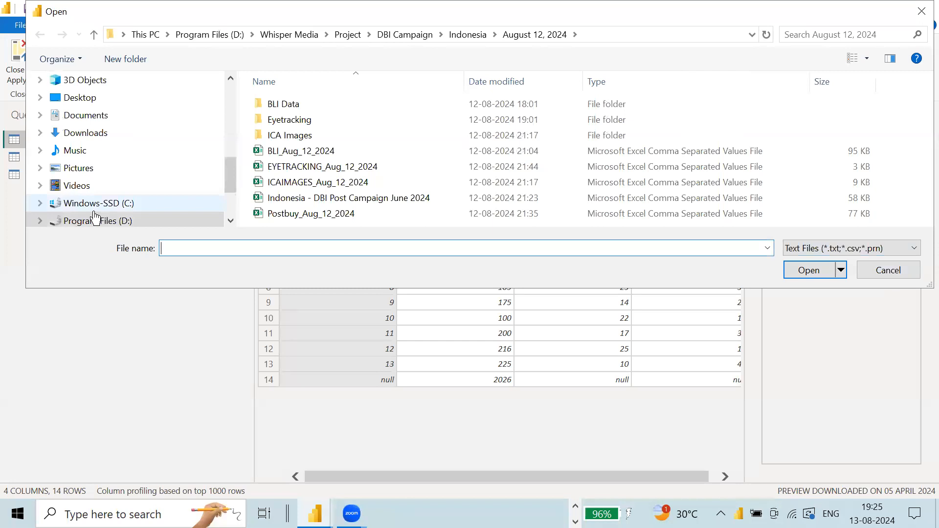
scroll(187, 165, down, 3)
click(115, 175)
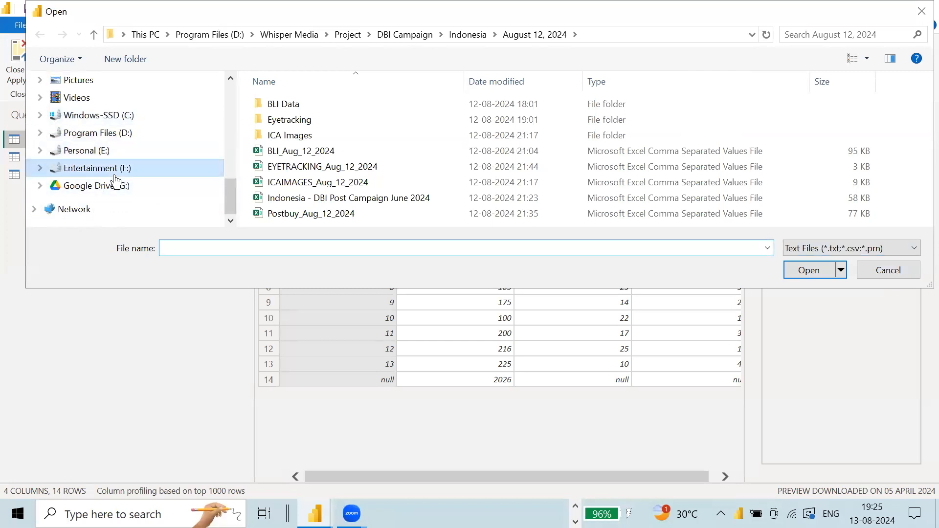
scroll(357, 189, down, 5)
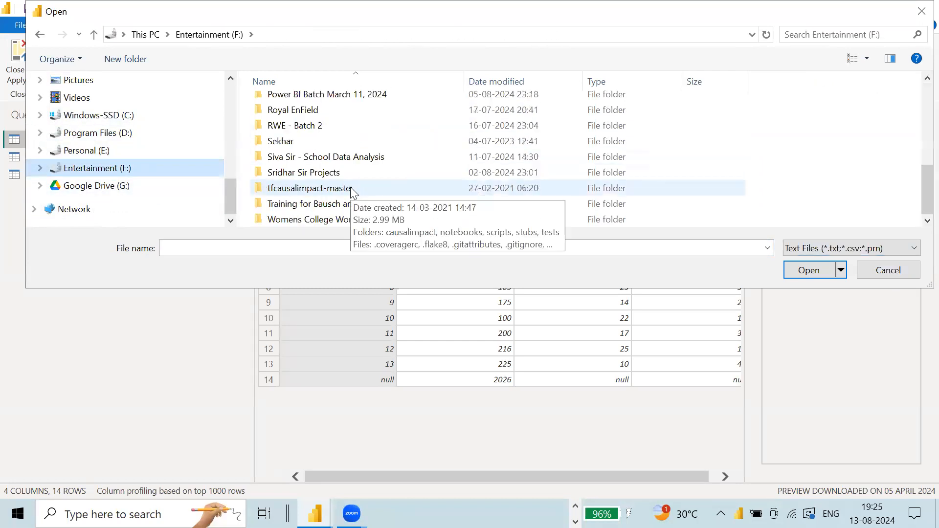
double_click(313, 219)
double_click(287, 118)
click(318, 105)
double_click(317, 105)
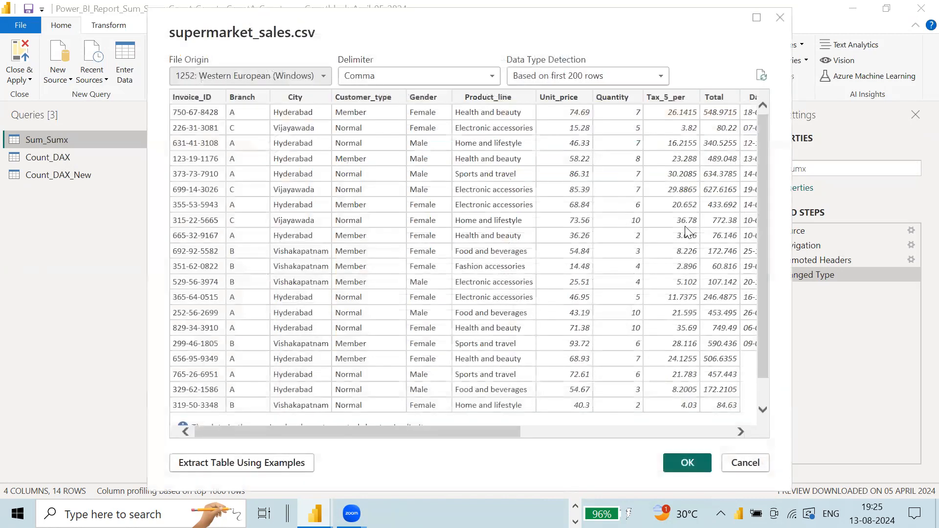
Step: Review the data type detection options and import supermarket_sales.csv with detection based on the first 200 rows
click(600, 77)
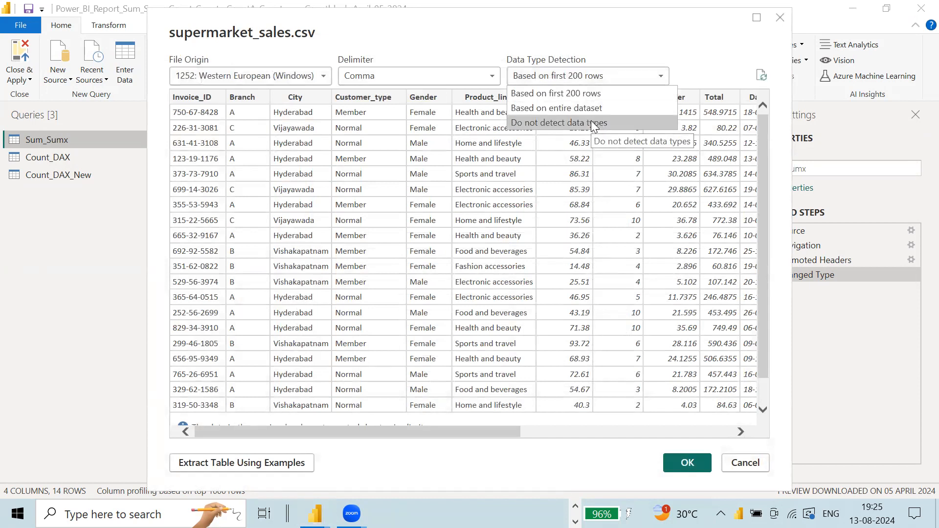
key(Escape)
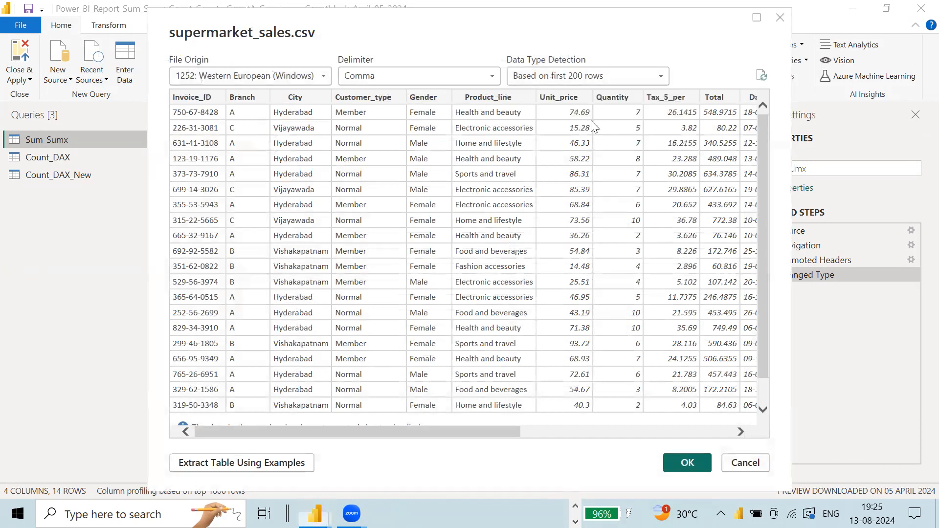
click(687, 462)
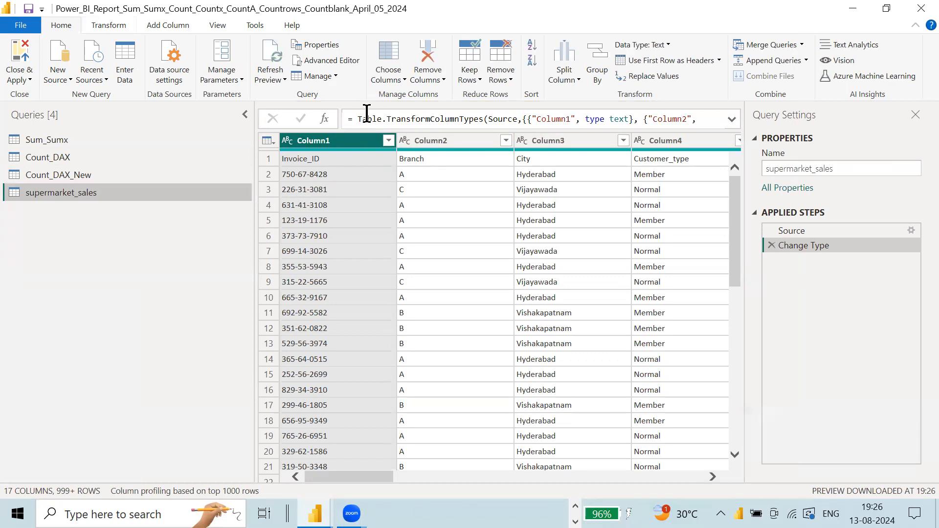
Step: Use the first row of supermarket_sales as headers and close Power Query Editor with the changes applied
click(120, 25)
click(73, 79)
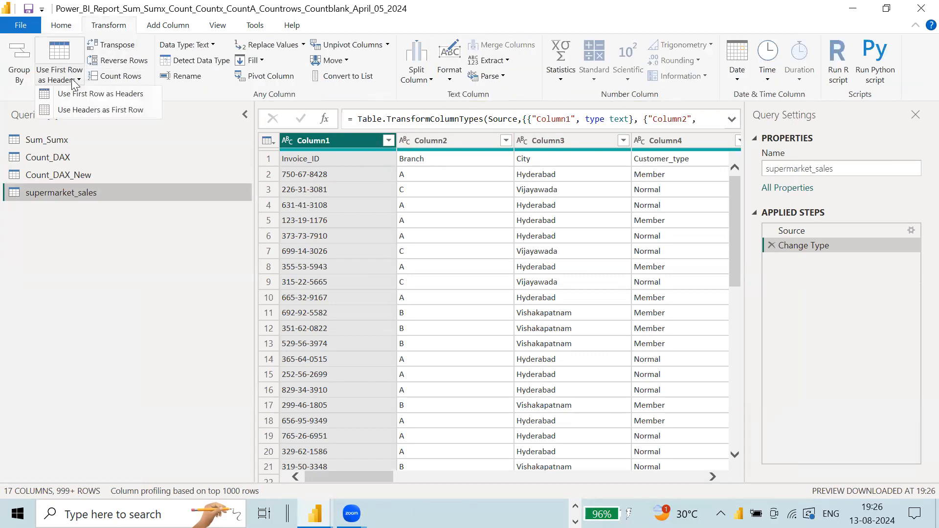
click(96, 95)
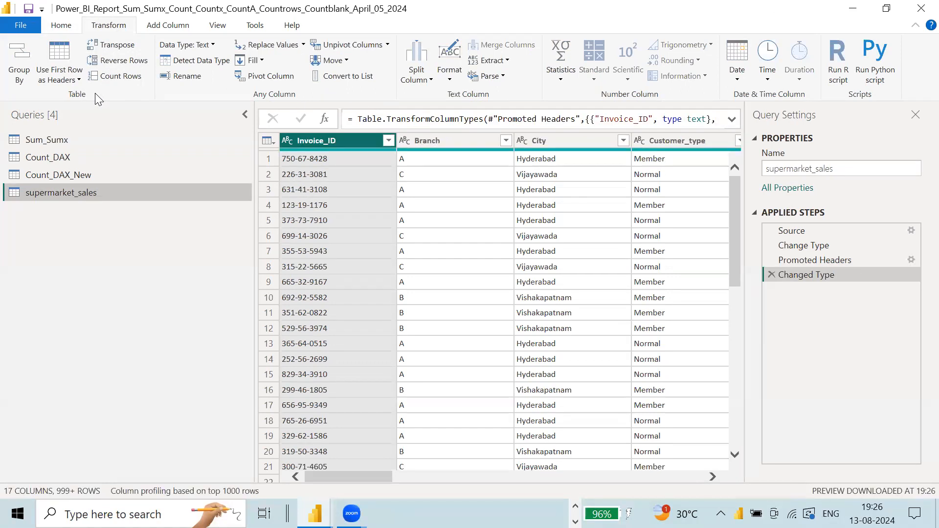
click(35, 31)
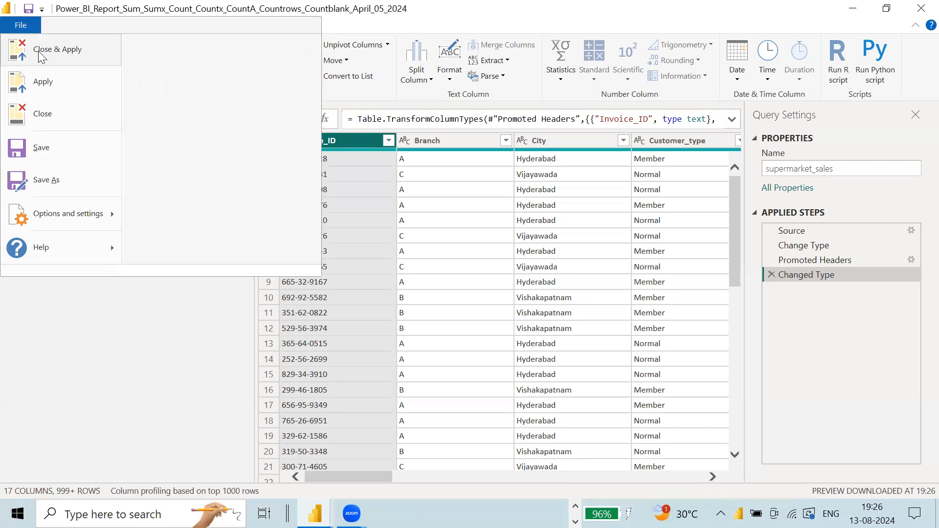
click(39, 52)
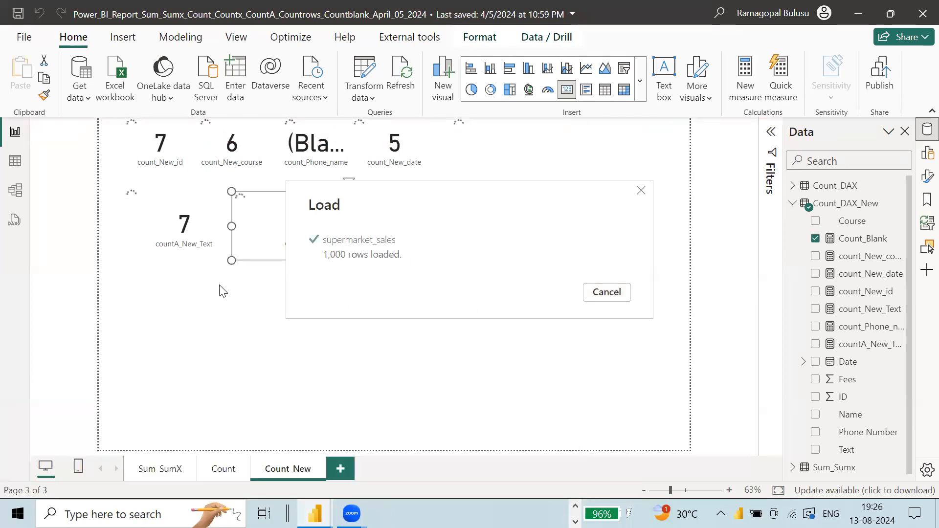
Step: Add a new report page named Max&Min and select the supermarket_sales table with Count_DAX_New collapsed
click(341, 470)
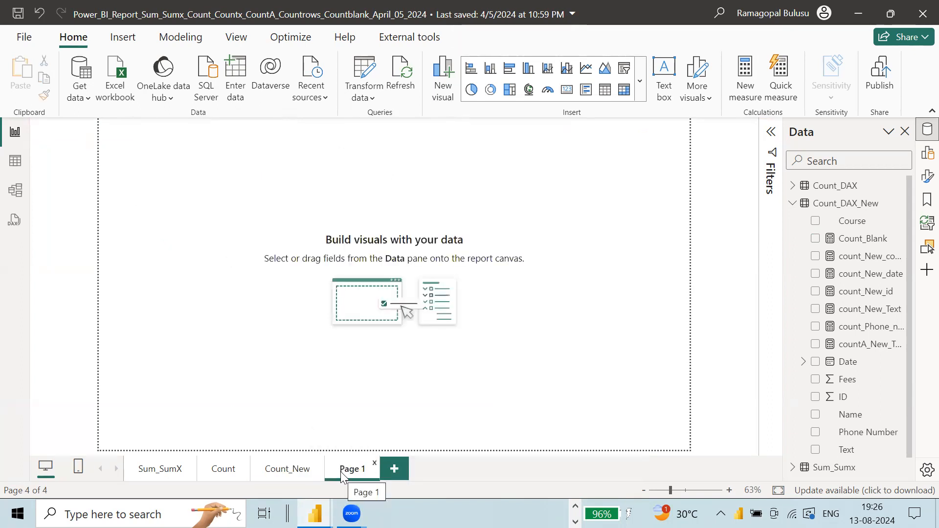
double_click(341, 469)
text(Ma)
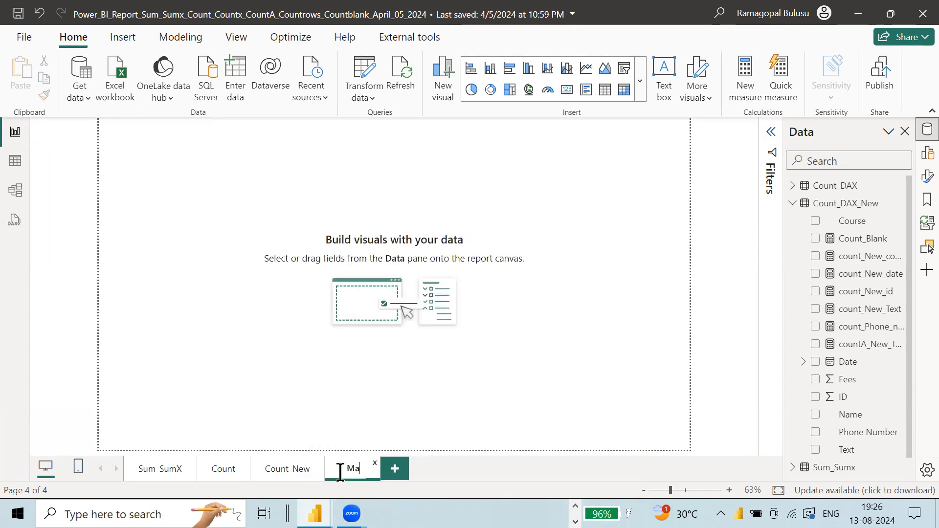
text(x&Min)
key(Return)
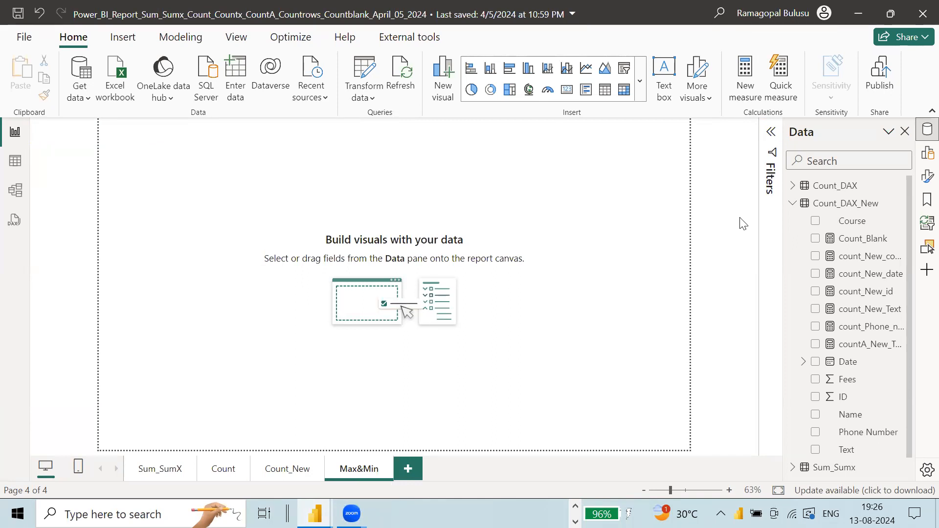
click(793, 203)
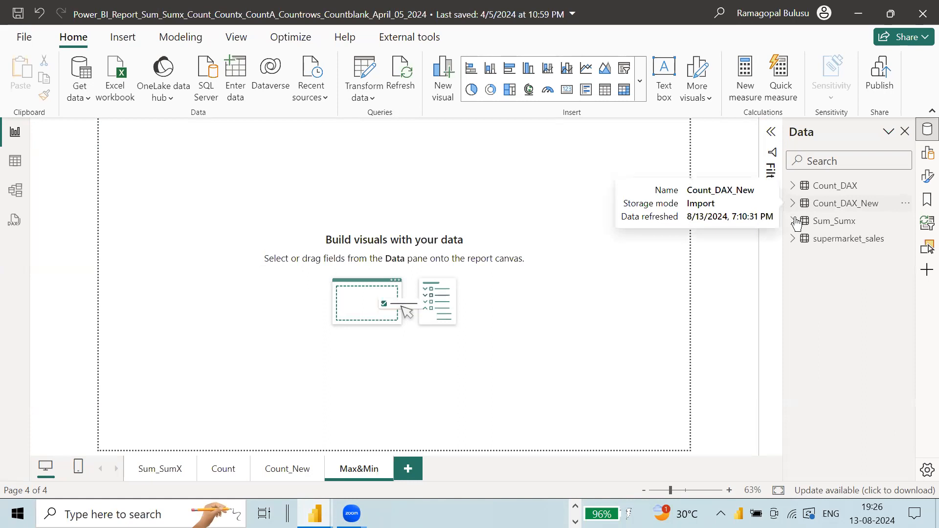
click(834, 239)
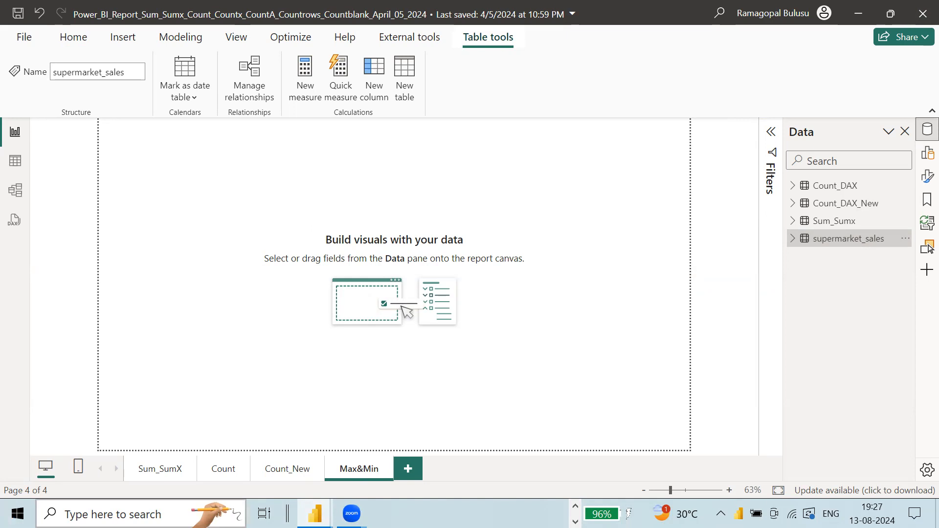
Step: Switch to Notepad with a blank note in a maximised window
click(112, 514)
text(notepad)
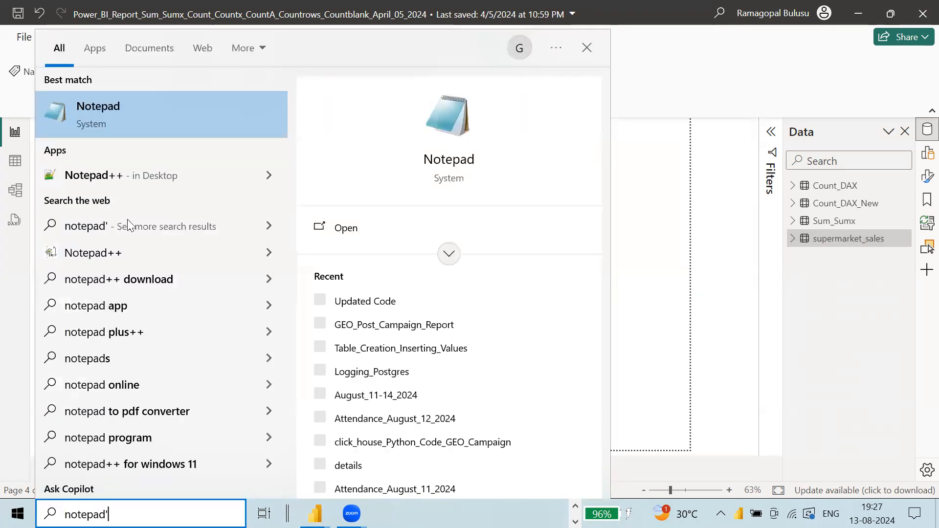
click(109, 124)
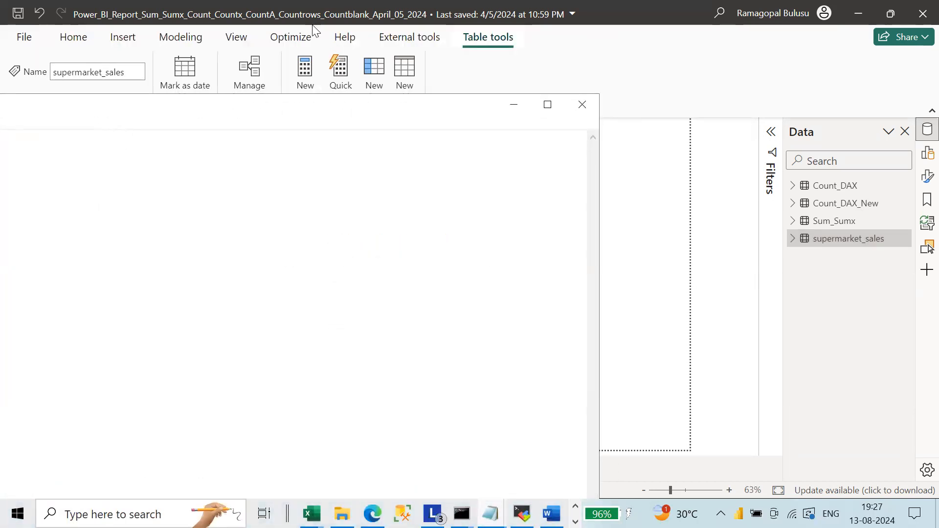
click(535, 103)
Step: Write the heading line "For Max we are having three scenarios" in the blank note
text(For Mac)
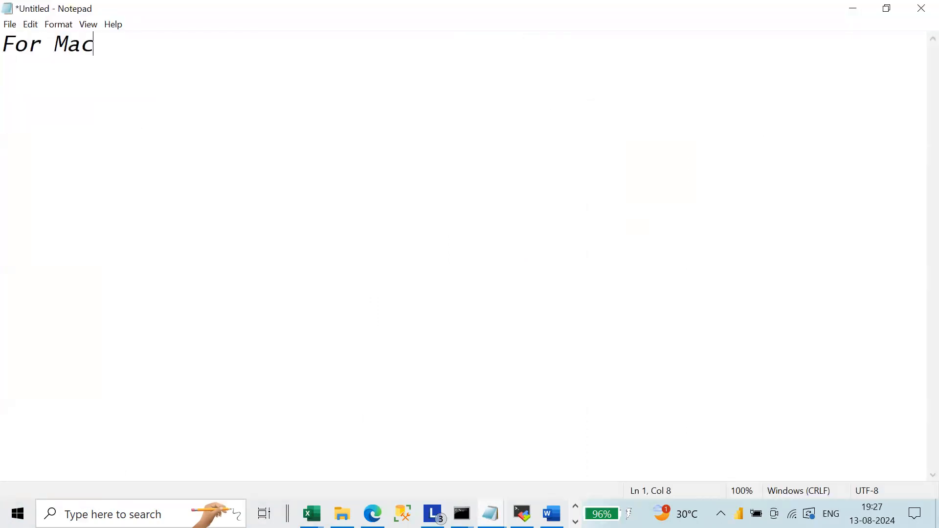
key(BackSpace)
text(x we re)
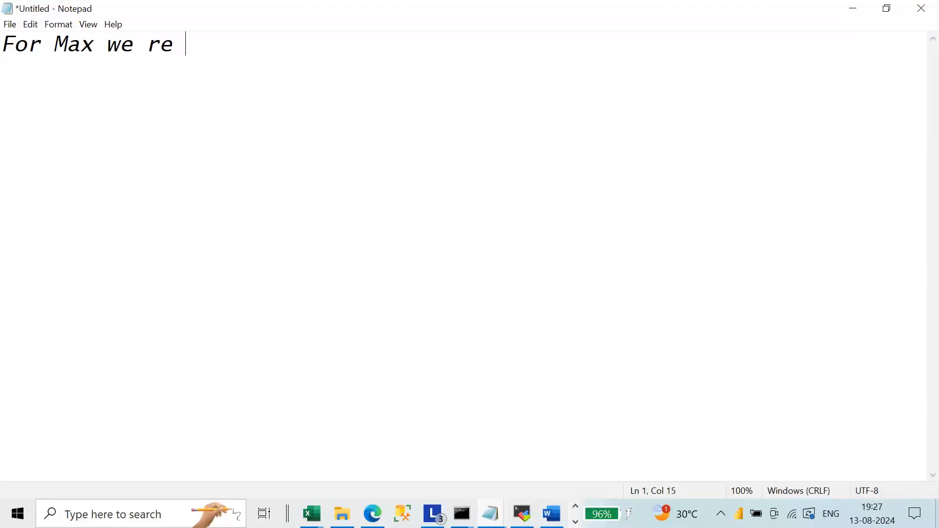
key(Left)
key(Left)
key(Left)
text(a)
key(End)
text(havng)
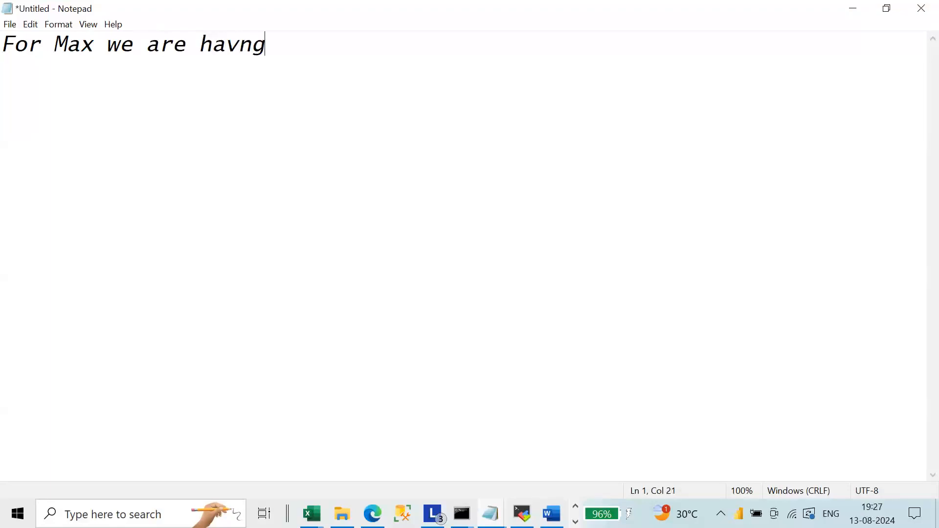
key(Left)
key(Left)
text(i)
key(Right)
key(Right)
text(three sc)
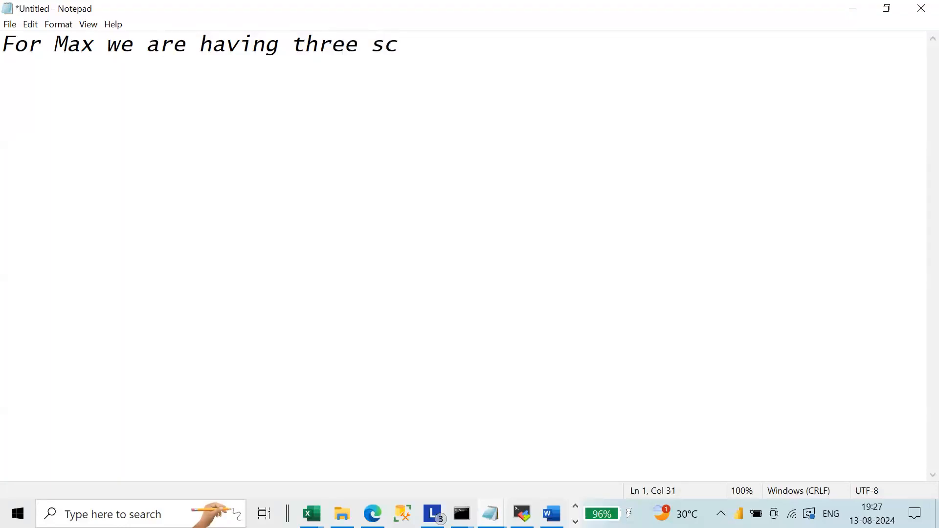
text(enarios)
Step: List the scenarios below a blank line as "1. Number", "2. Text" and "3. Date"
key(Return)
key(Return)
text(*)
key(BackSpace)
text(1. )
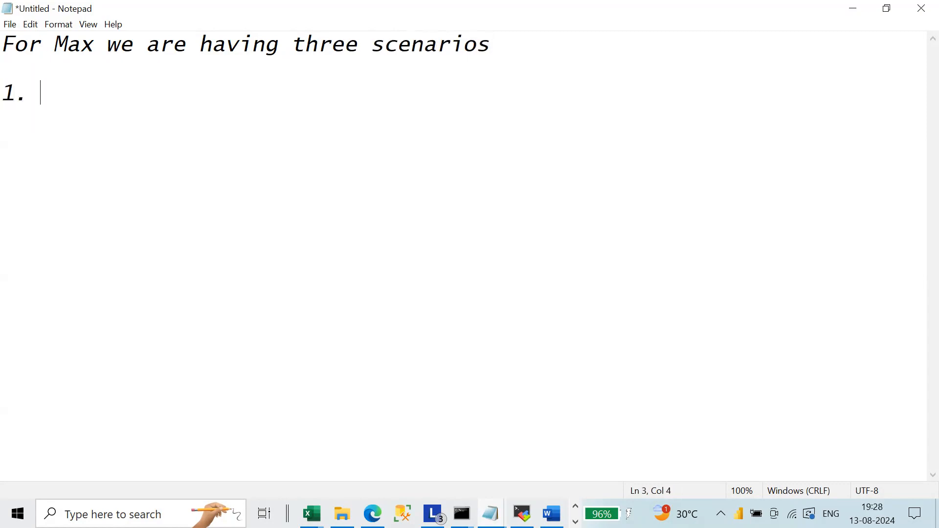
text(Number)
key(Return)
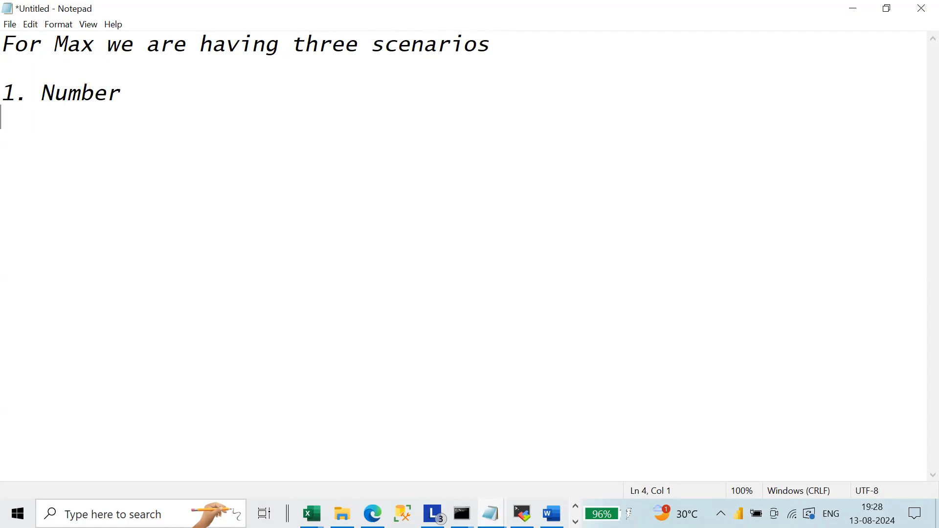
text(2. Text)
key(Return)
text(3. Date)
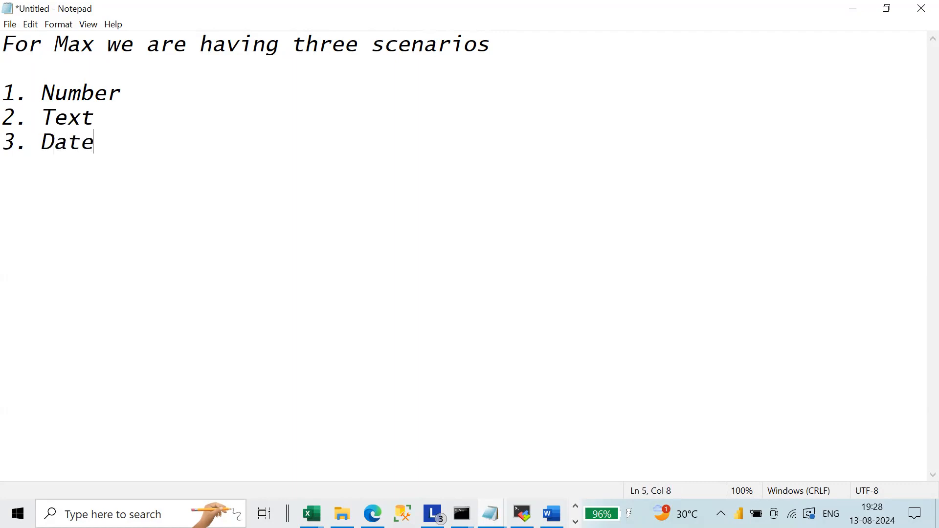
click(146, 89)
key(BackSpace)
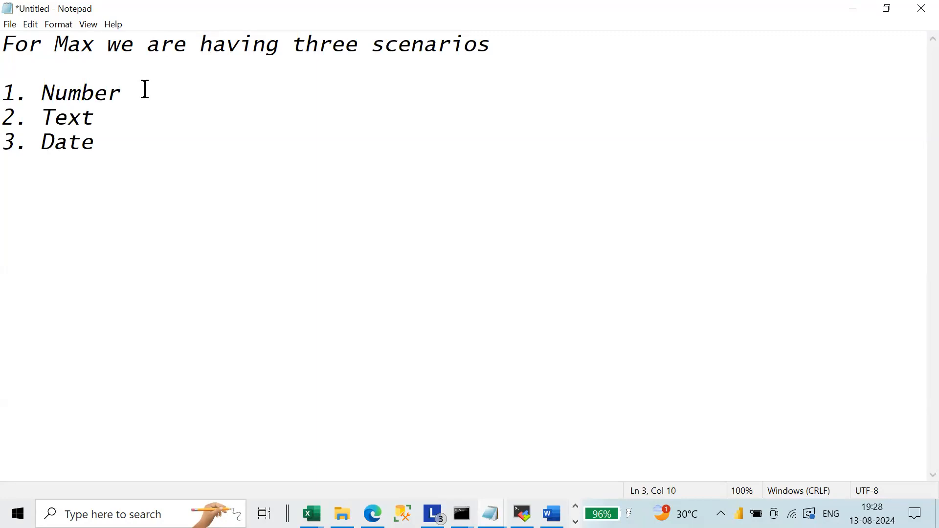
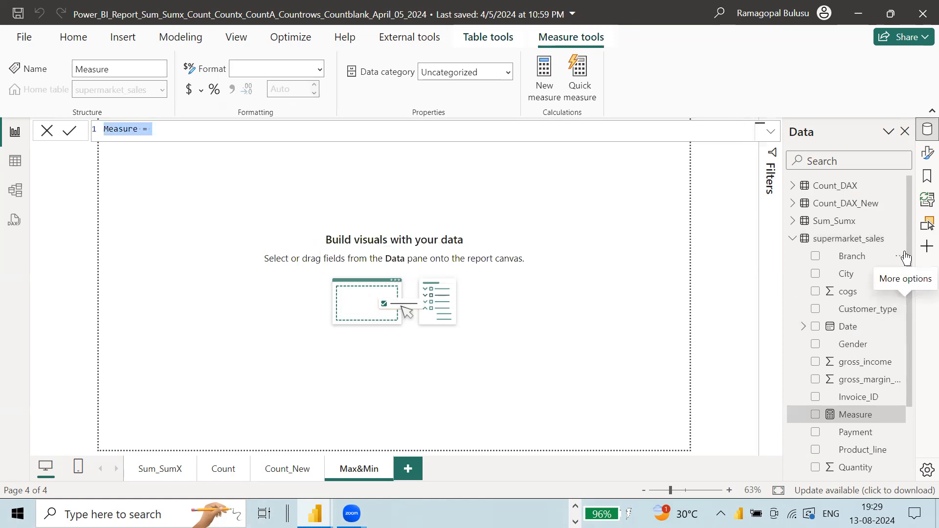
drag(910, 252, 914, 326)
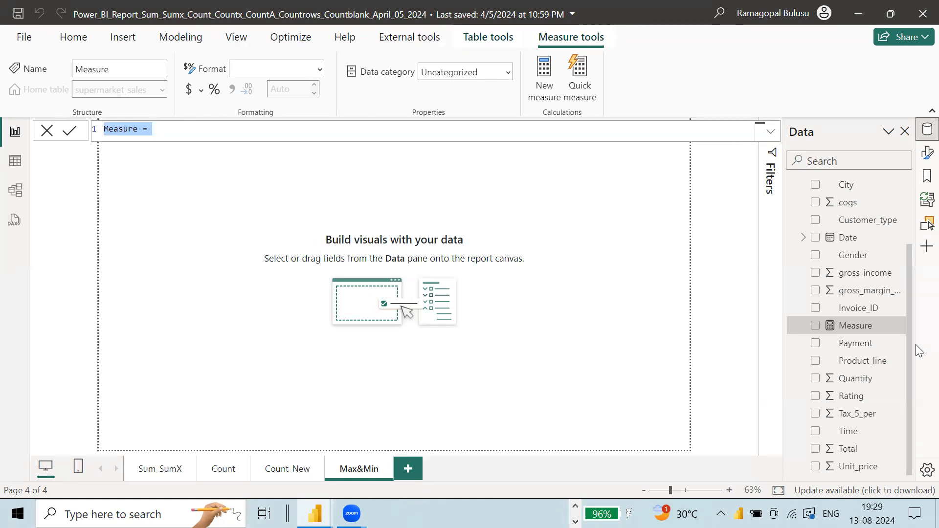
scroll(916, 318, up, 1)
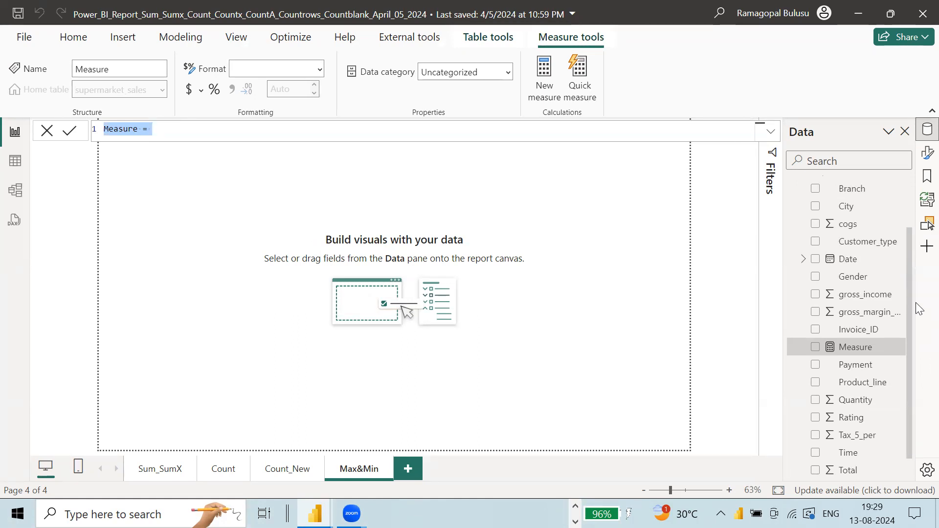
Step: Name the new supermarket_sales measure Max_Customer_Type in its formula
scroll(919, 313, down, 1)
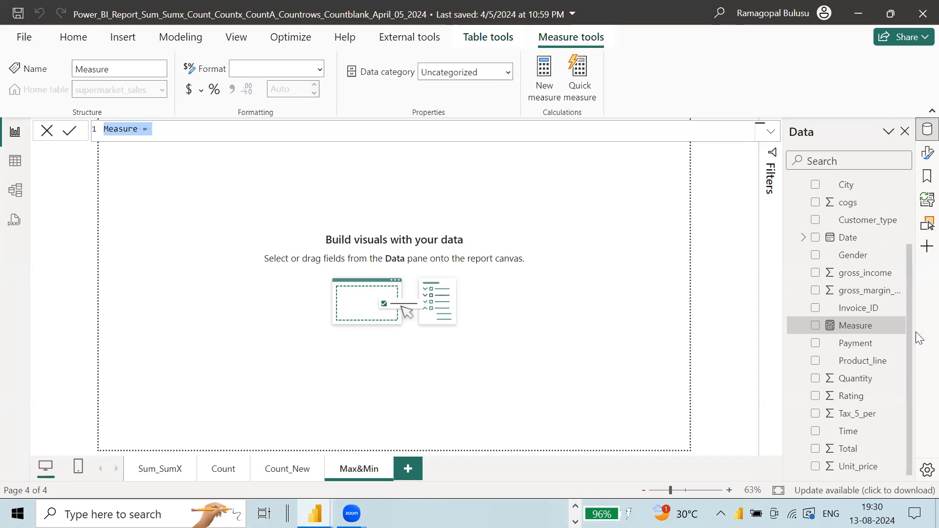
scroll(916, 316, up, 3)
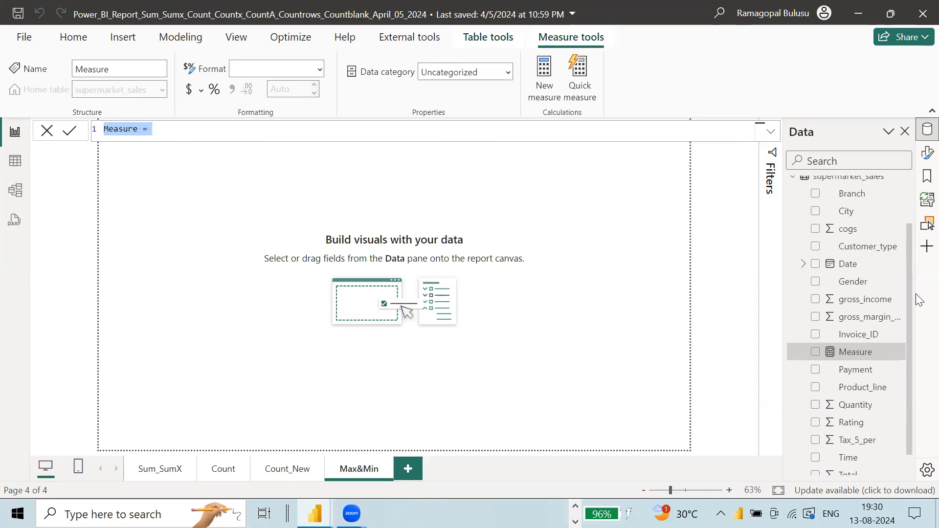
scroll(915, 313, down, 3)
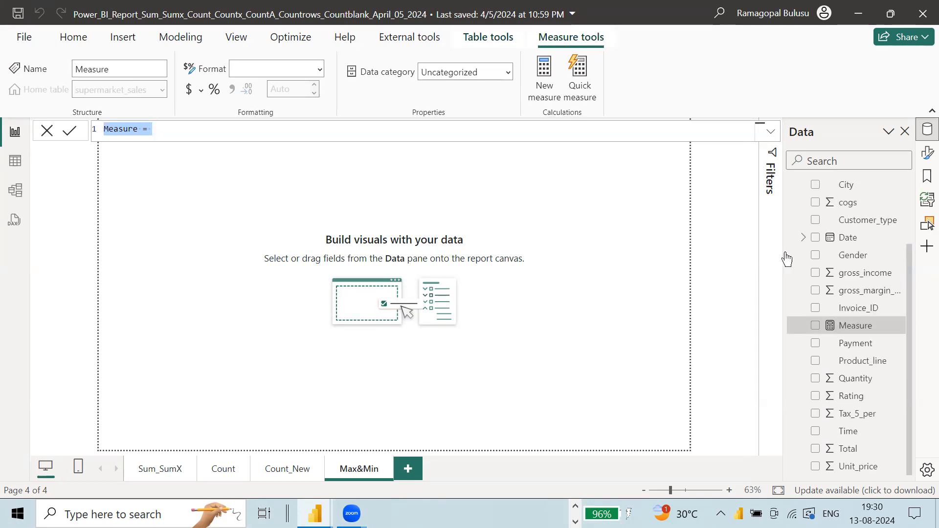
click(172, 130)
key(ctrl+a)
text(Max_)
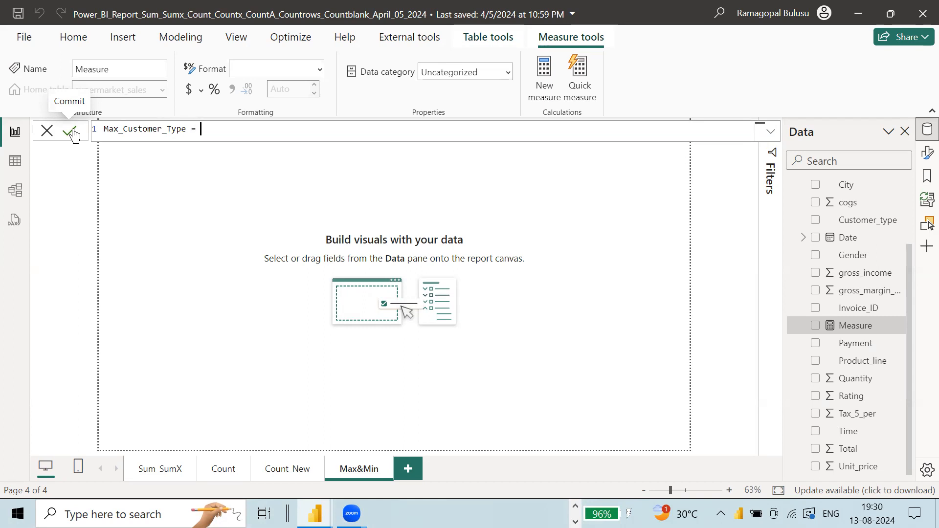
Step: Define Max_Customer_Type as max(supermarket_sales[Customer_type]) and commit the measure
text(max()
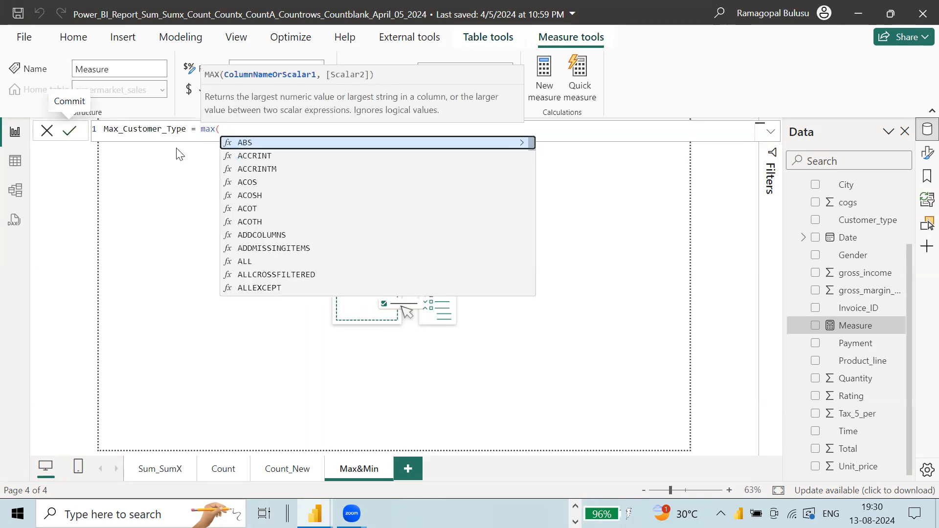
scroll(339, 240, down, 5)
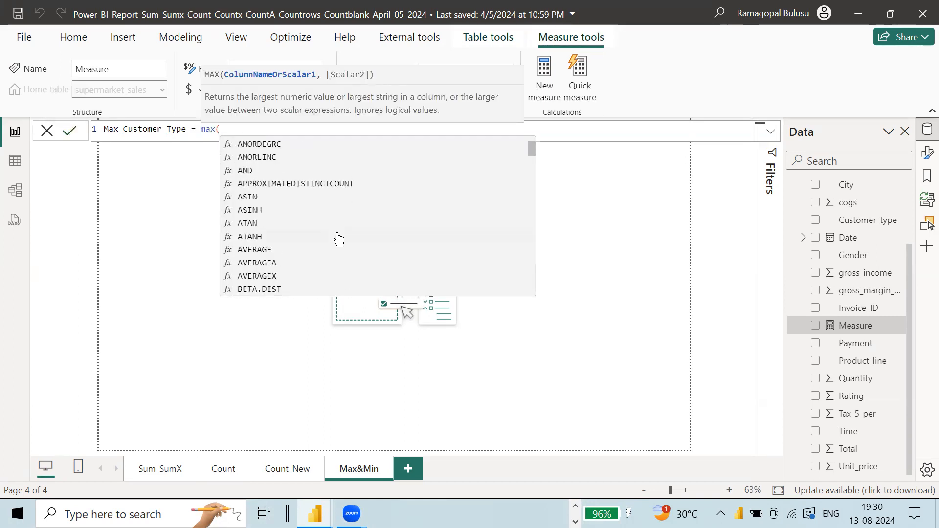
scroll(339, 240, down, 7)
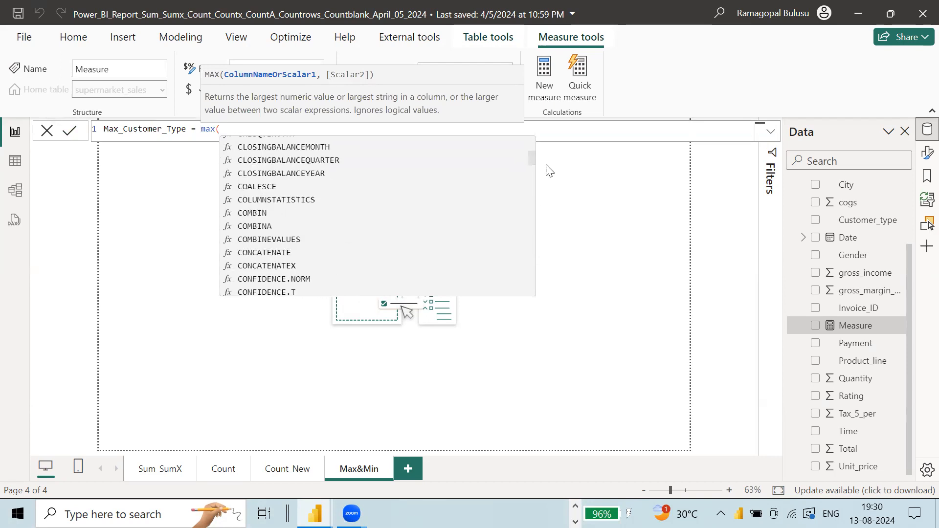
drag(530, 158, 529, 267)
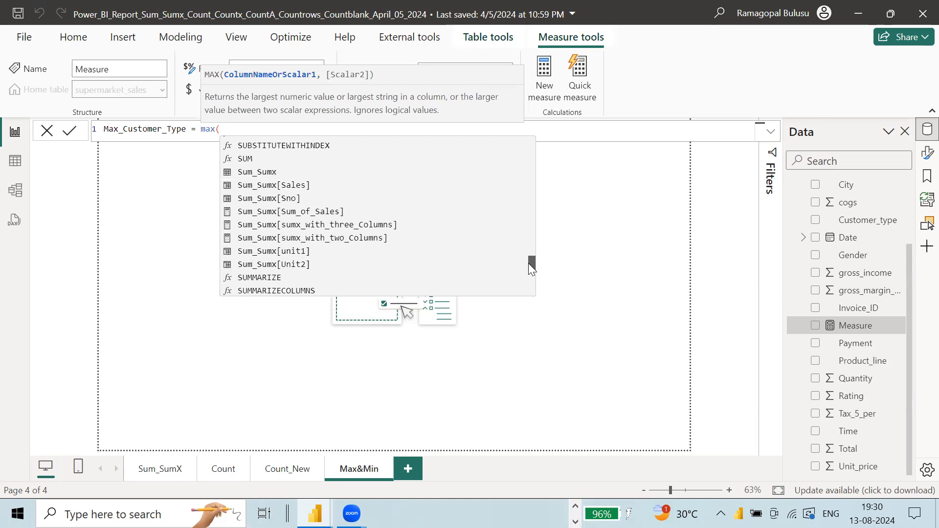
mouse_move(529, 263)
mouse_down()
mouse_move(527, 140)
mouse_move(546, 259)
mouse_up()
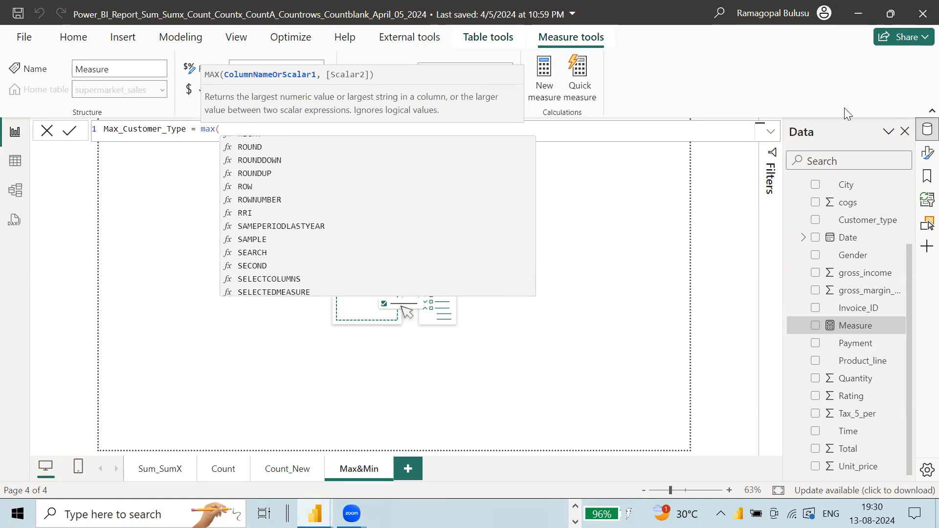
scroll(909, 244, up, 3)
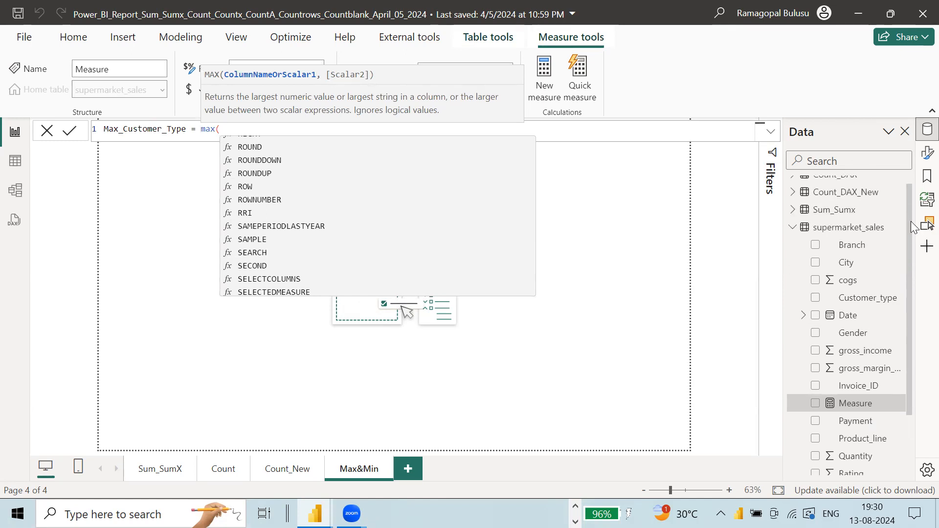
text(su)
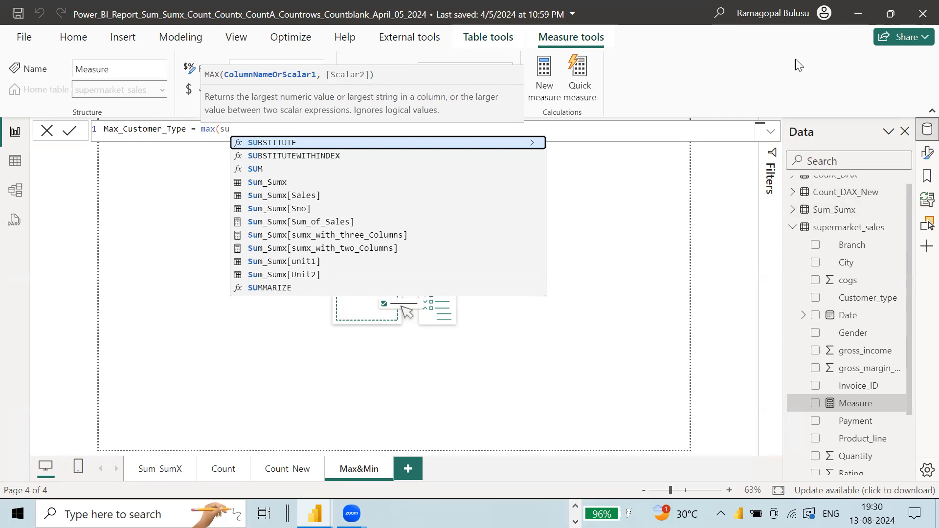
key(Escape)
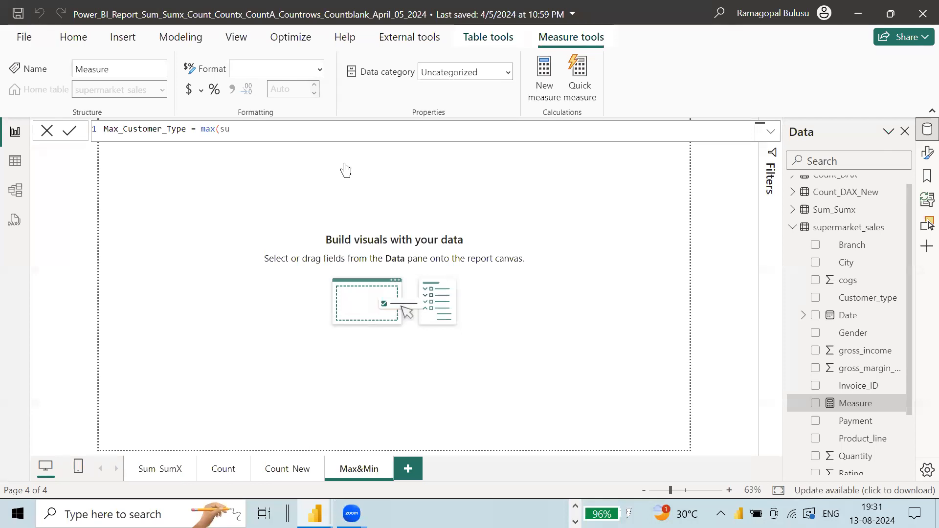
text(p)
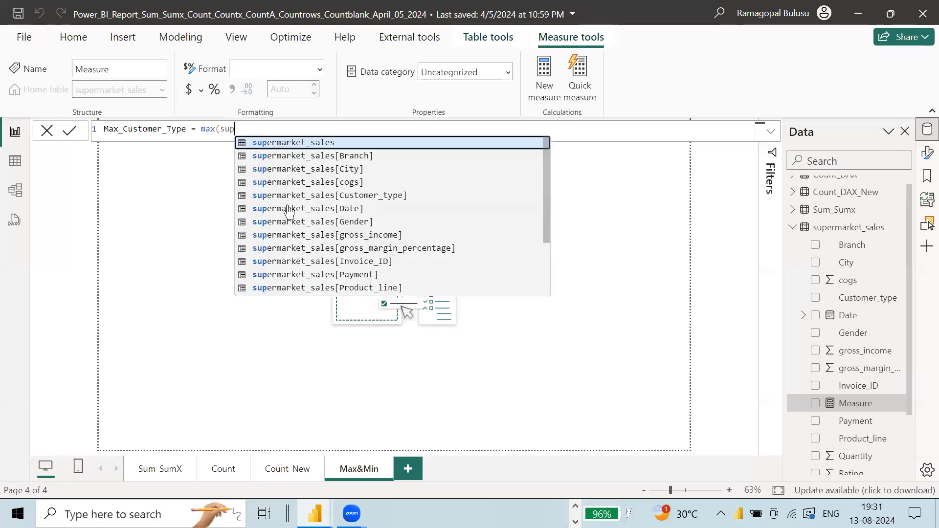
click(374, 196)
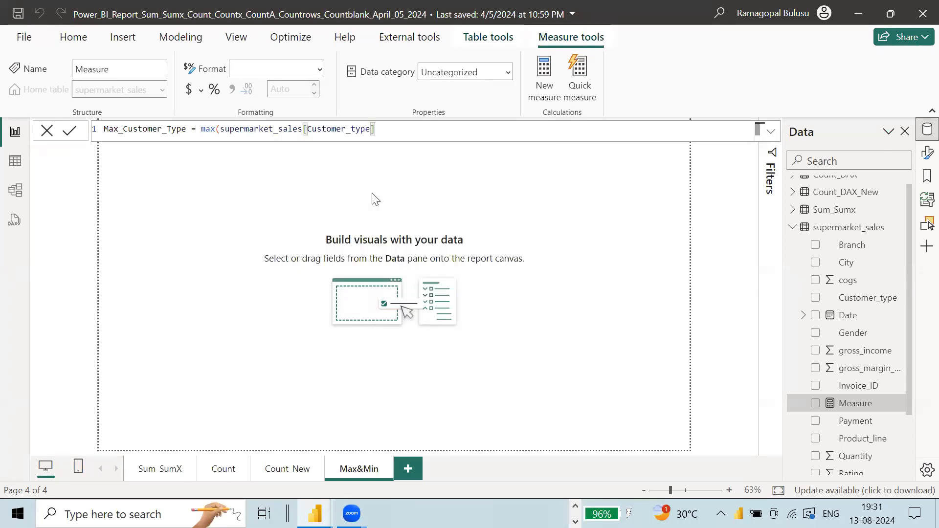
text())
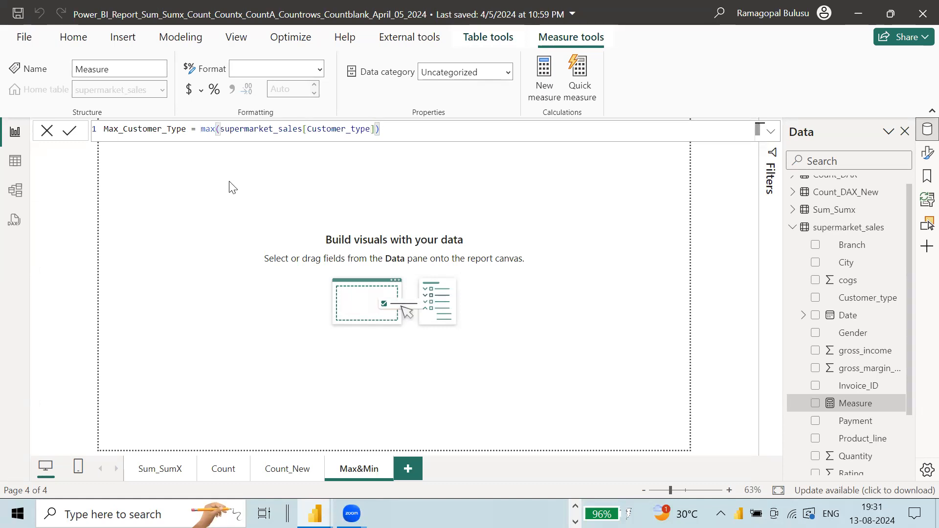
click(71, 131)
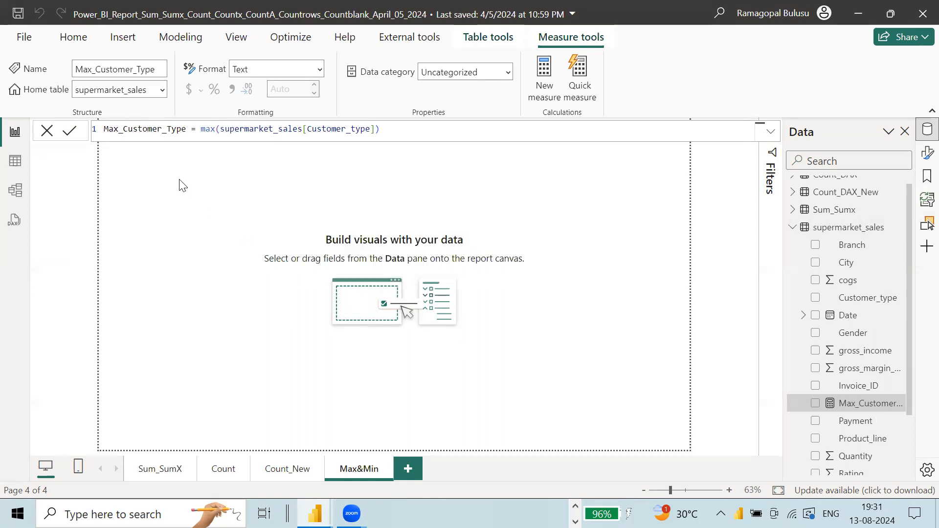
Step: Show the Max_Customer_Type measure as a card on the Max&Min page and adjust its size
drag(858, 403, 201, 193)
drag(270, 256, 318, 240)
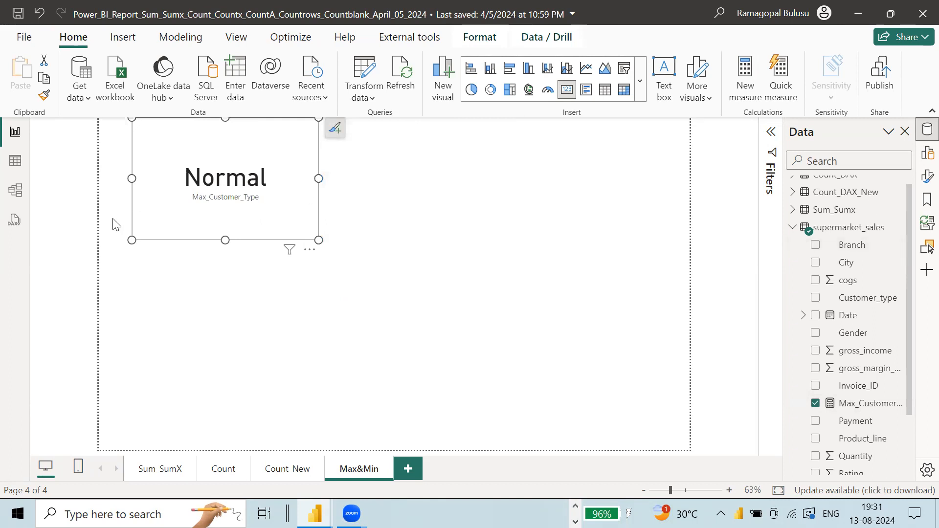
Step: In the supermarket_sales table data, sort Customer_type in descending order and widen the City column
click(18, 164)
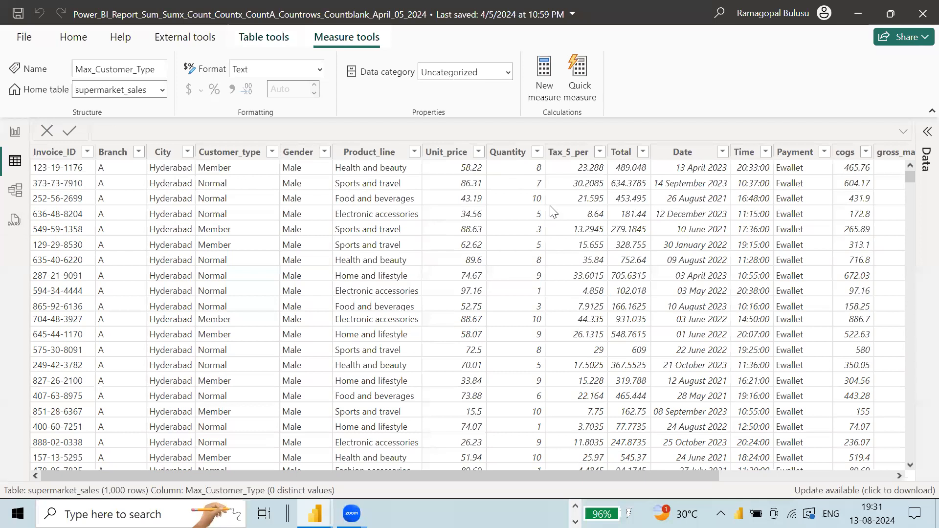
click(275, 159)
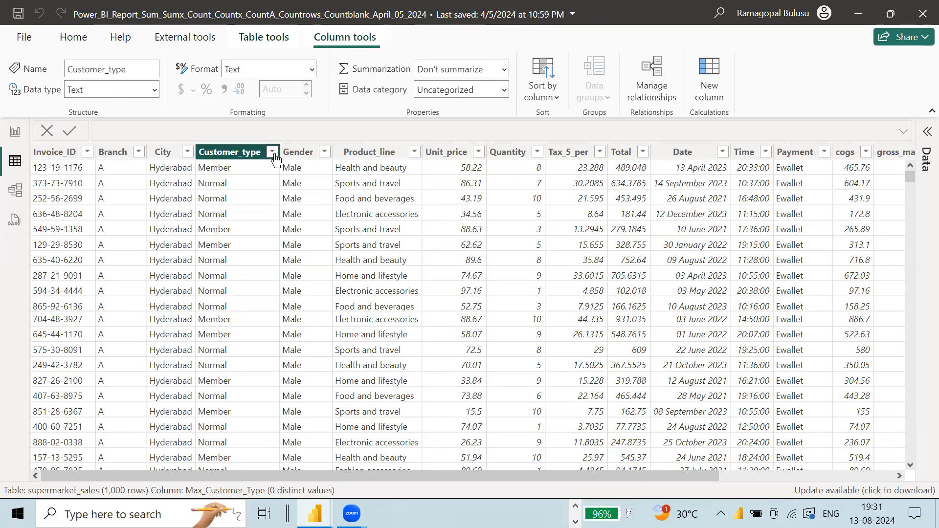
click(273, 153)
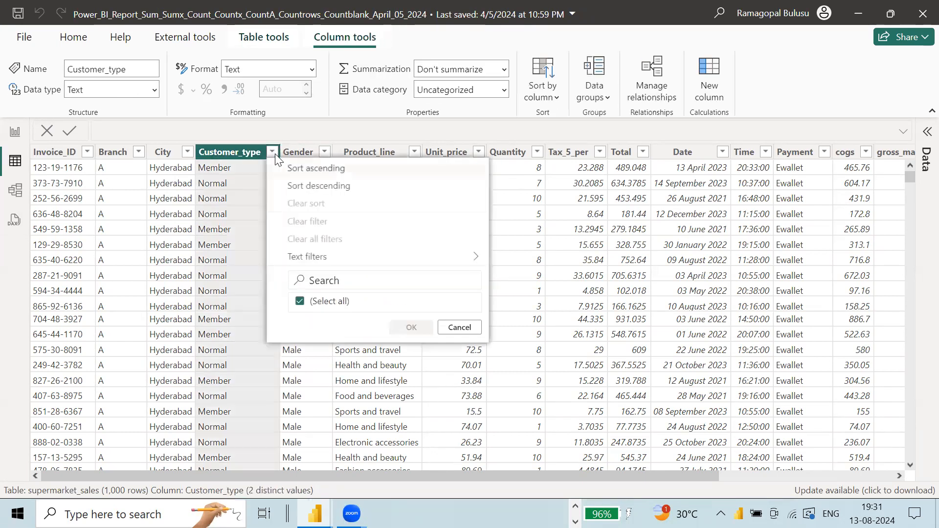
click(325, 186)
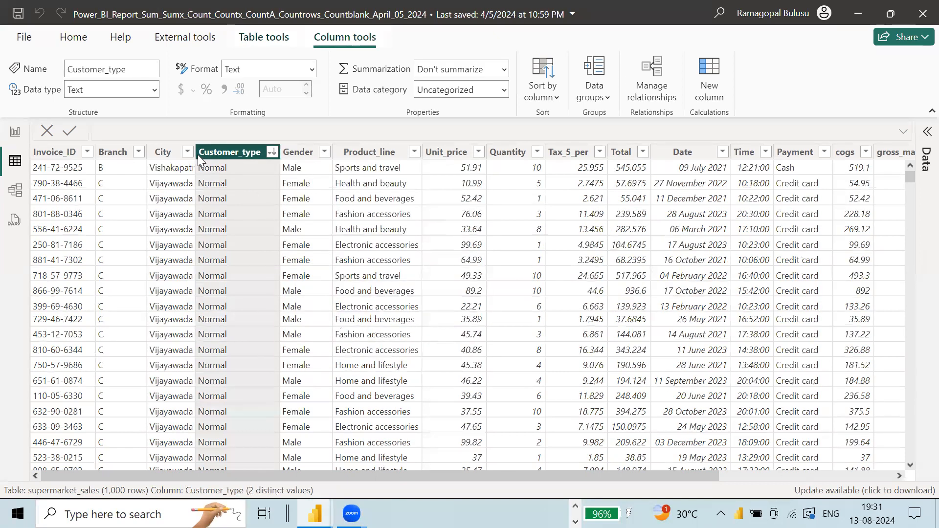
drag(195, 153, 274, 155)
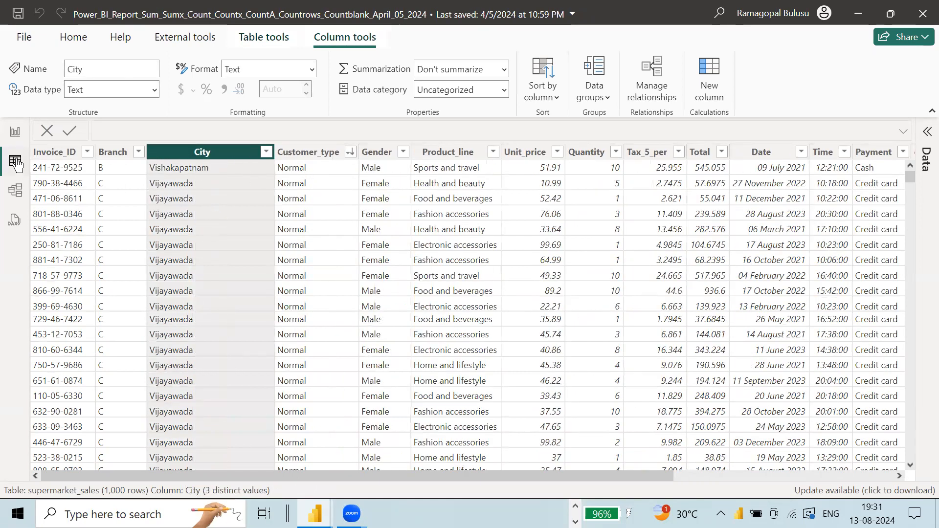
Step: Return to the Max&Min report page and shrink the Max_Customer_Type card
click(16, 139)
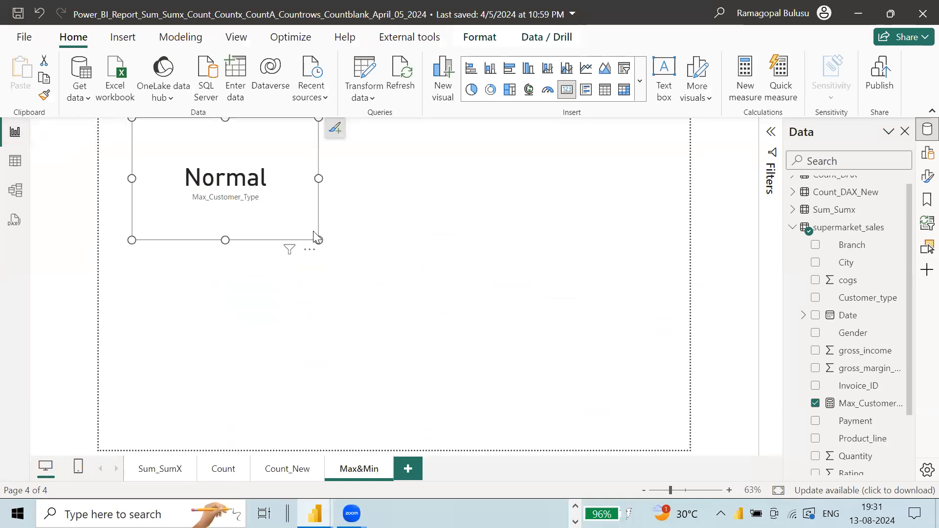
drag(316, 239, 240, 186)
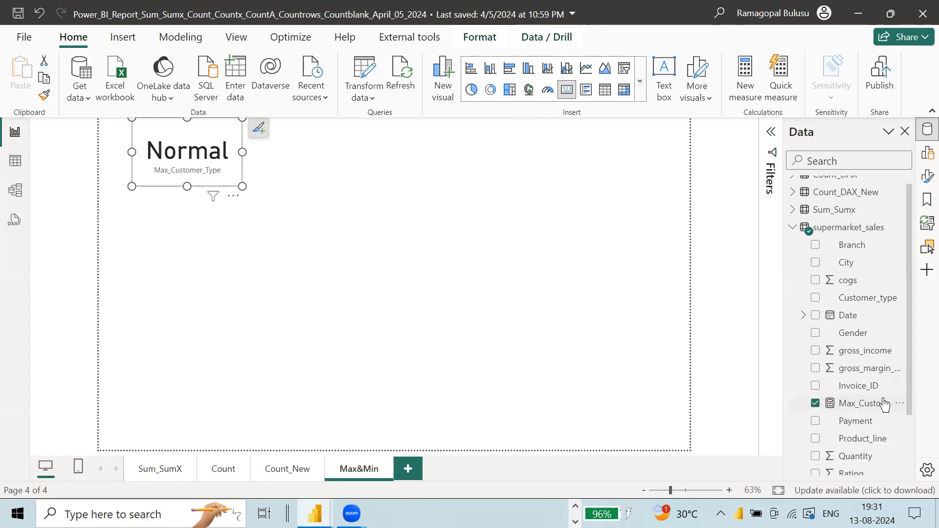
Step: Copy the Max_Customer_Type formula into a new measure
click(860, 403)
drag(417, 133, 65, 126)
key(ctrl+c)
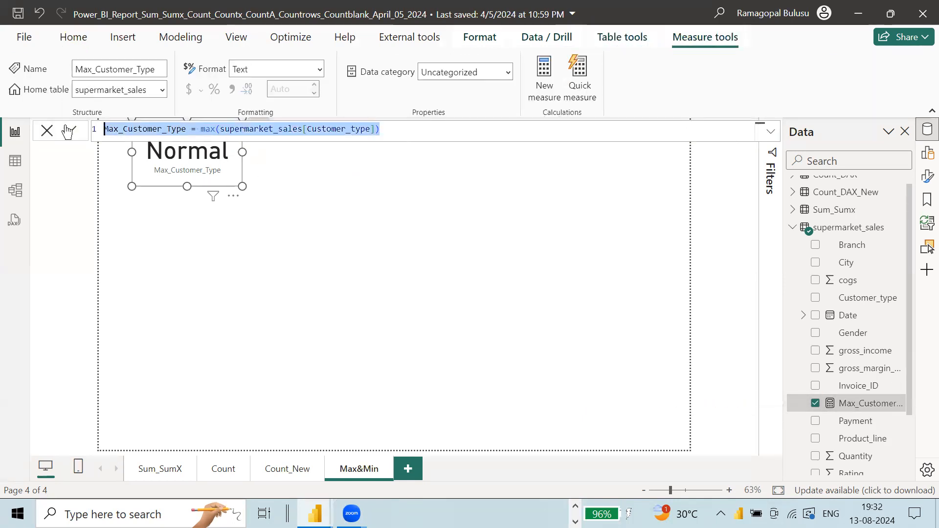
click(554, 96)
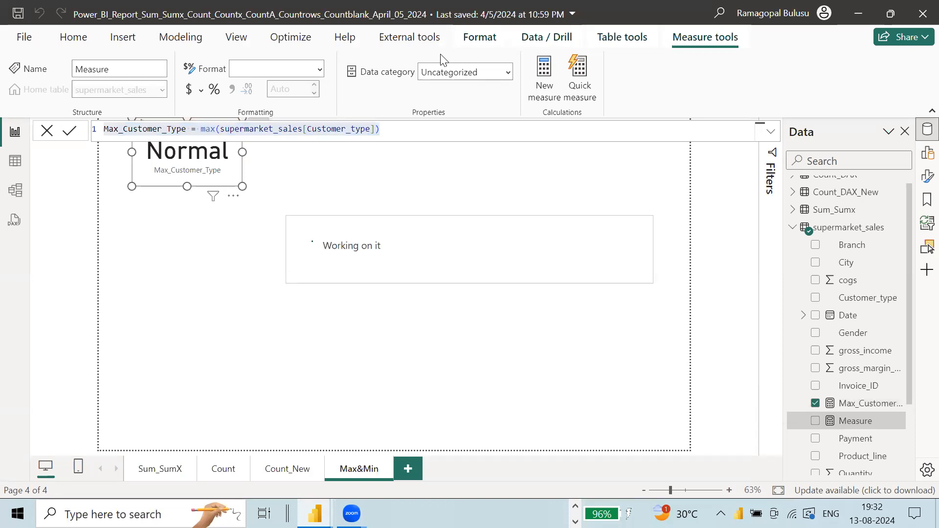
key(ctrl+v)
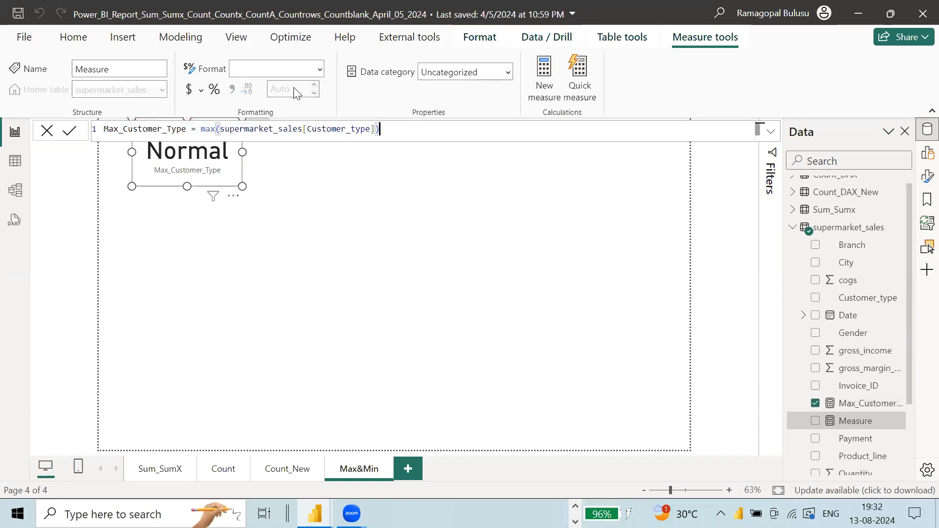
Step: Change the name in the copied formula to Max_Sales
double_click(124, 131)
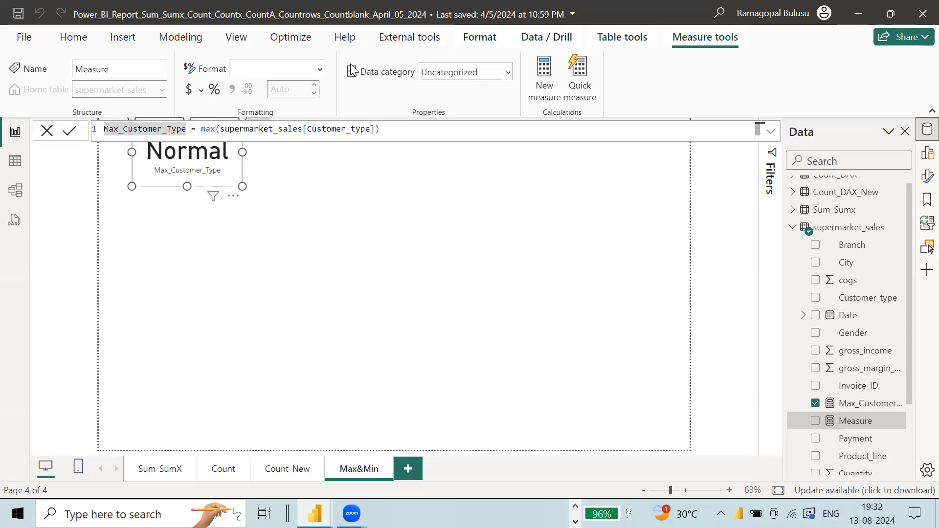
key(Right)
key(shift+Right)
key(shift+Right)
key(shift+Right)
key(shift+Right)
key(shift+Right)
key(shift+Right)
key(shift+Right)
key(shift+Right)
key(shift+Right)
key(shift+Right)
key(shift+Right)
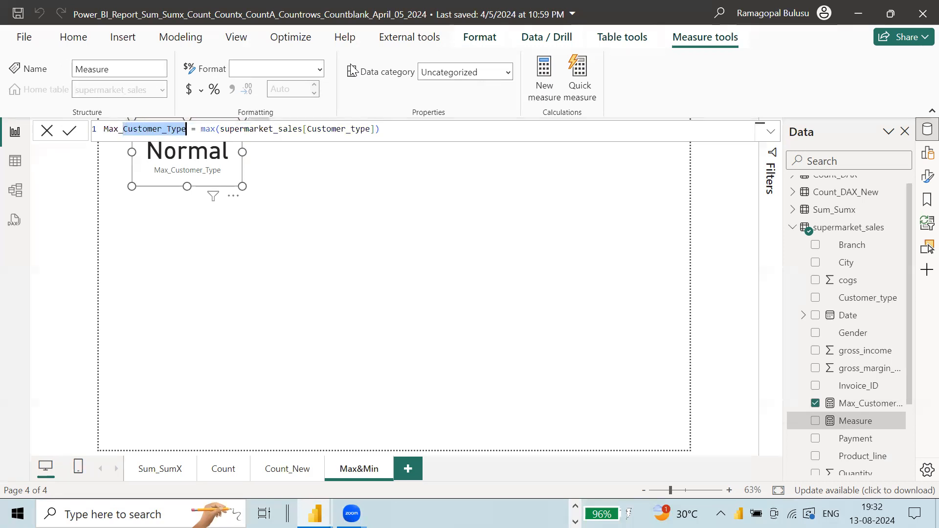
text(Sales)
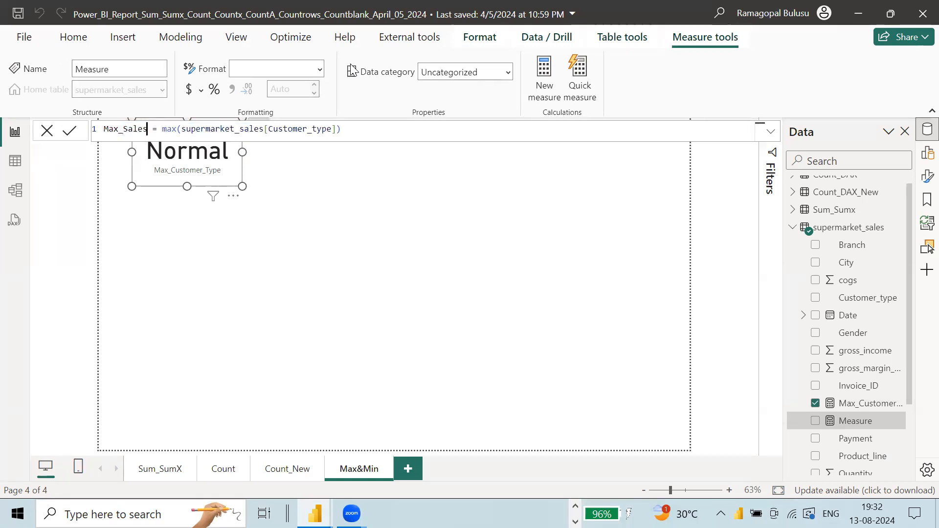
Step: Replace the Customer_type column with Total in the Max_Sales formula and commit the measure
key(Right)
key(Right)
key(Right)
key(Right)
key(Right)
key(Right)
key(Right)
key(Right)
key(Right)
key(Right)
key(Right)
key(Right)
key(Right)
key(Right)
key(Right)
key(Right)
key(Right)
key(Right)
key(Right)
key(Right)
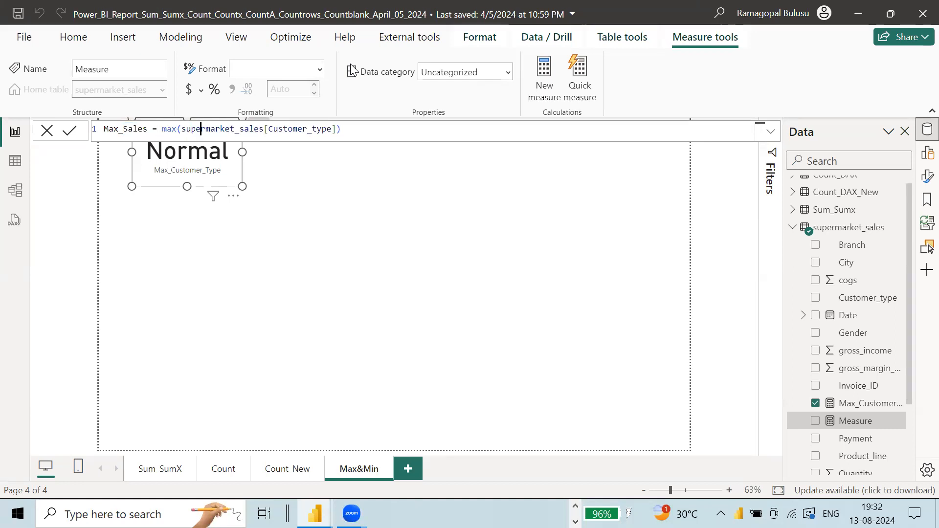
key(shift+Right)
key(shift+Right)
key(shift+Right)
key(shift+Right)
key(shift+Right)
key(shift+Right)
key(shift+Right)
key(shift+Right)
key(shift+Right)
key(shift+Right)
key(shift+Right)
key(shift+Right)
key(shift+Right)
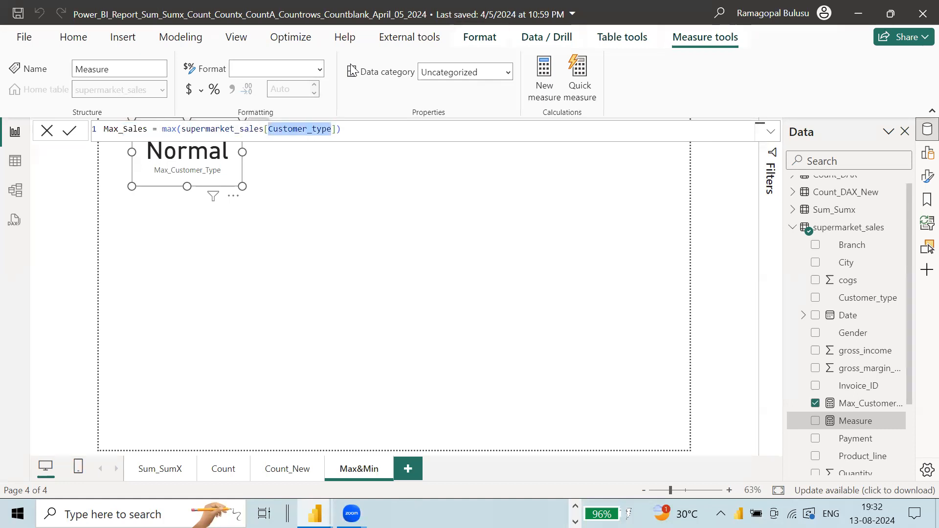
text(T)
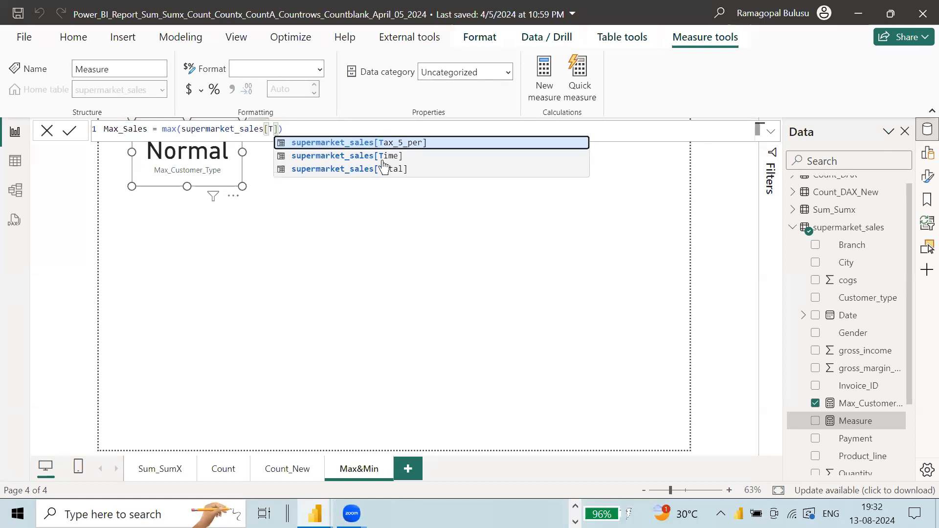
click(408, 169)
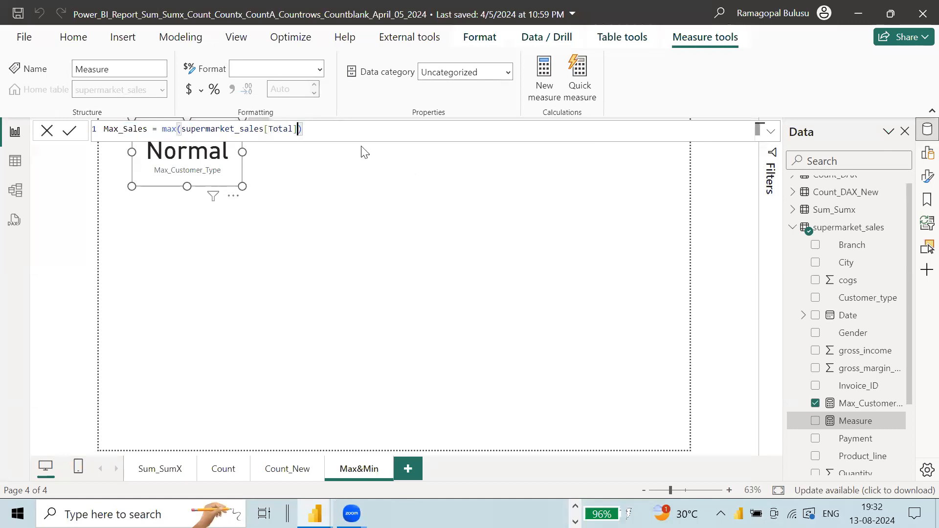
click(68, 131)
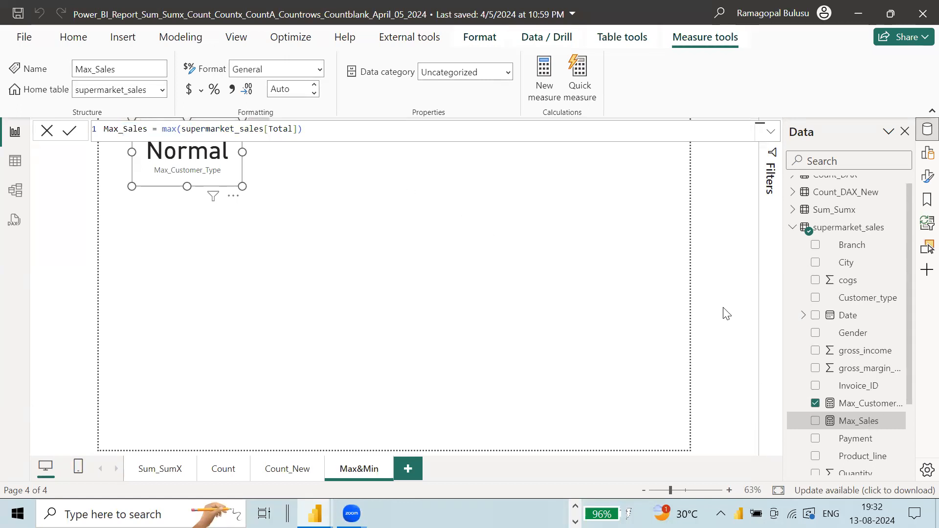
Step: Show the Max_Sales measure as a small card beside the Max_Customer_Type card on the Max&Min page
drag(807, 421, 370, 194)
drag(469, 288, 349, 213)
drag(386, 256, 369, 176)
Step: Set the display units of the Max_Sales card's callout value to None and widen the card
click(360, 186)
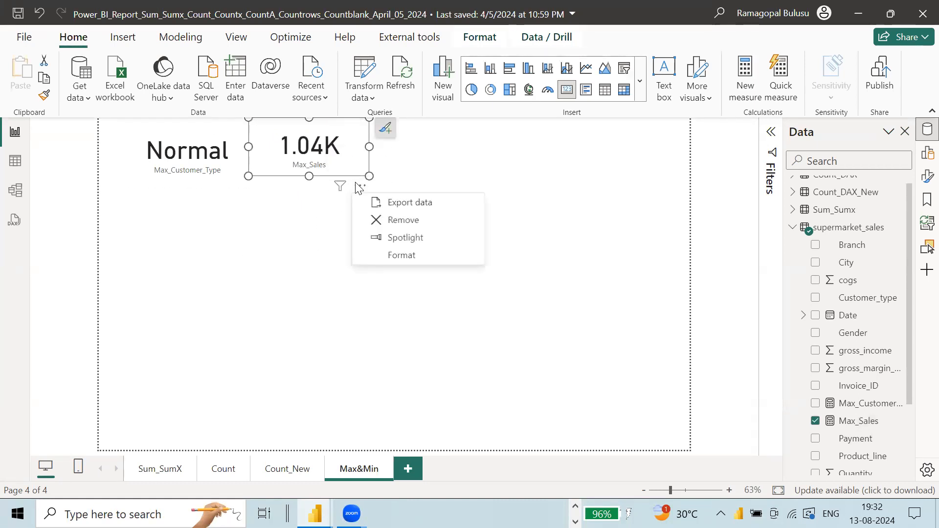
click(419, 254)
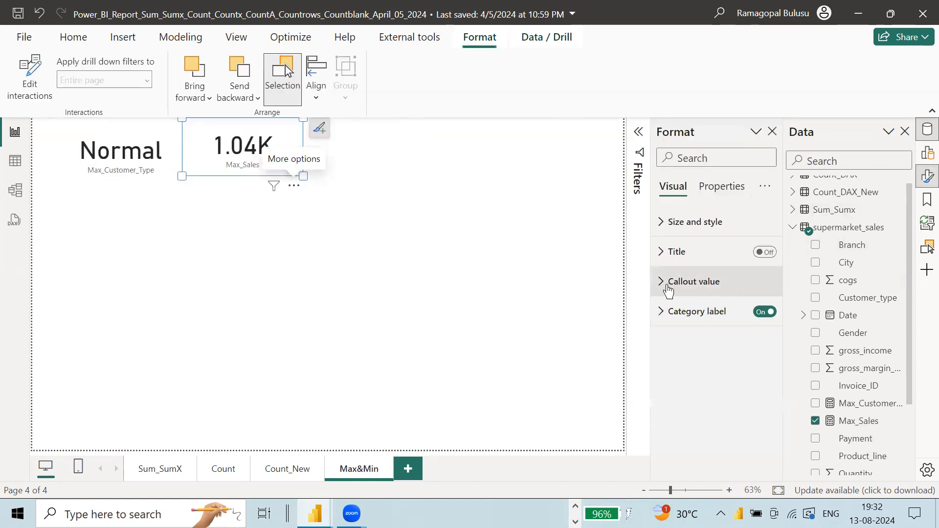
click(665, 283)
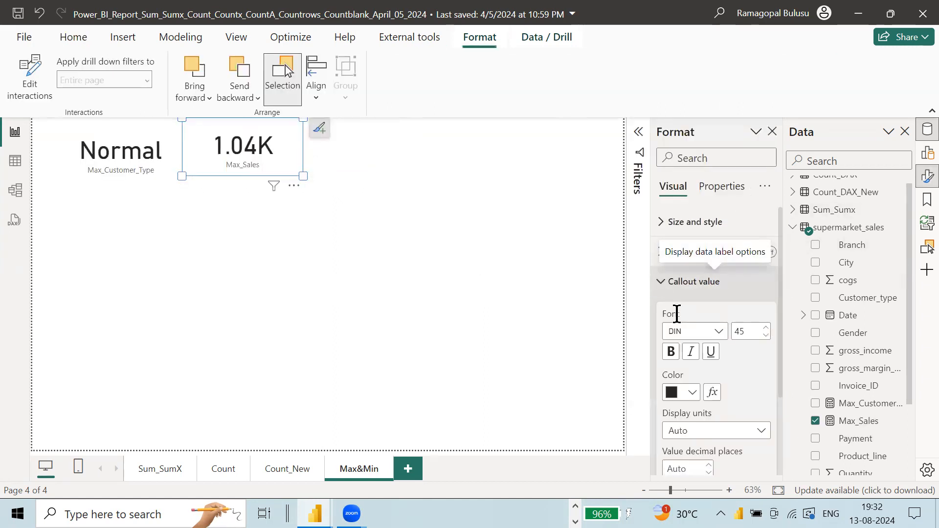
click(729, 435)
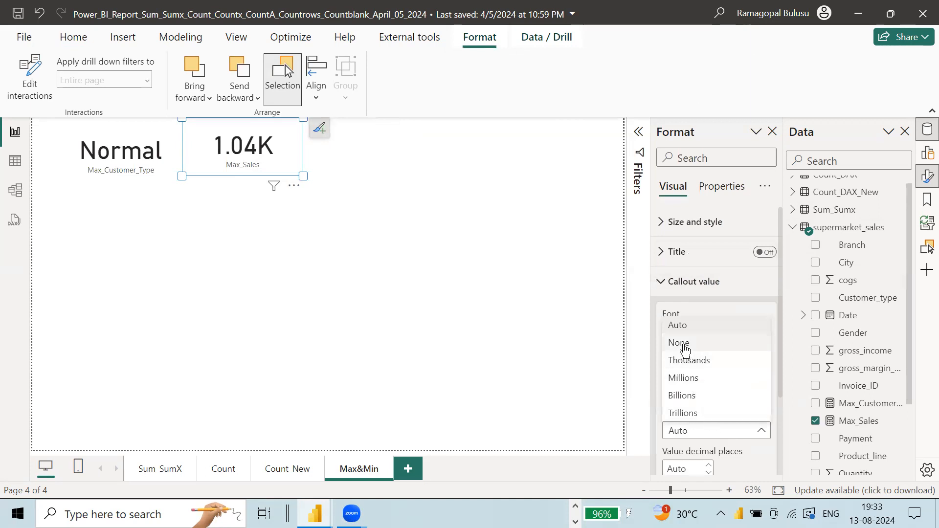
click(685, 343)
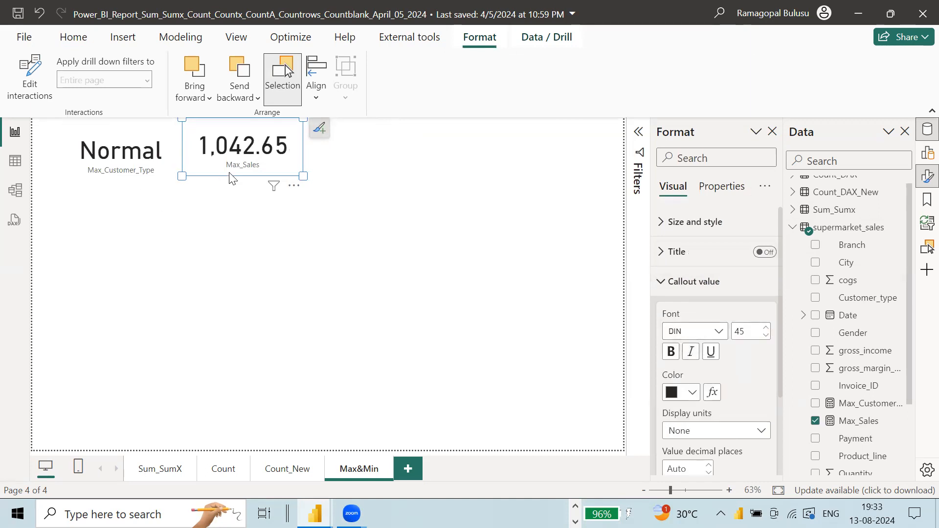
drag(300, 177, 360, 177)
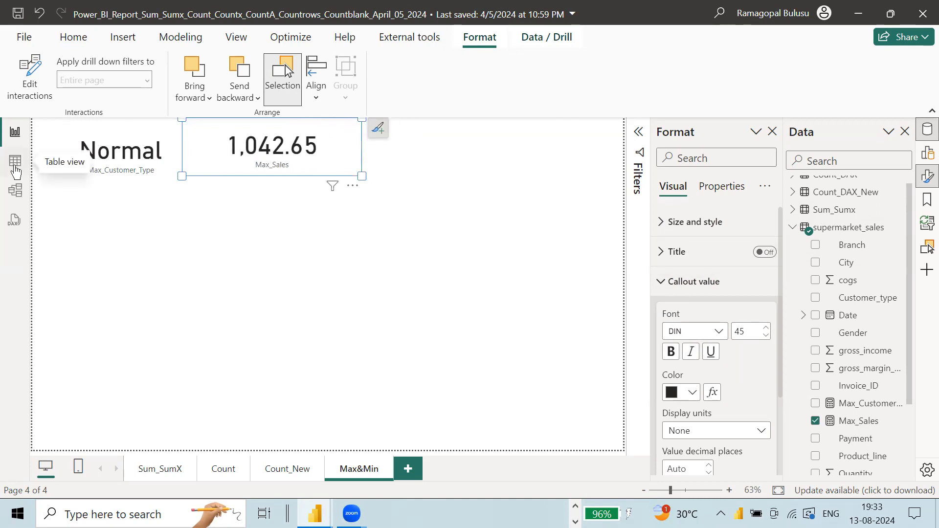
Step: Sort supermarket_sales by Total in descending order in the table view, widen that column and select its top value
click(16, 171)
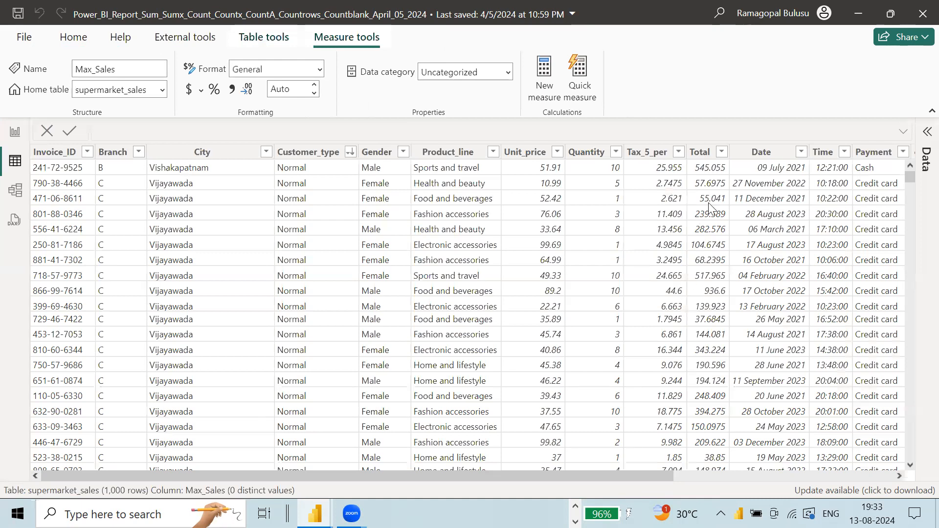
click(722, 153)
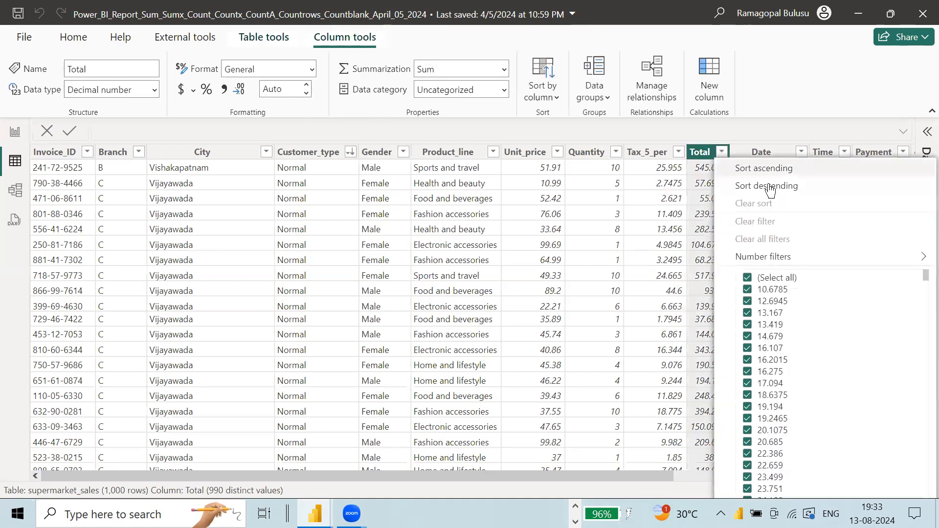
mouse_move(770, 189)
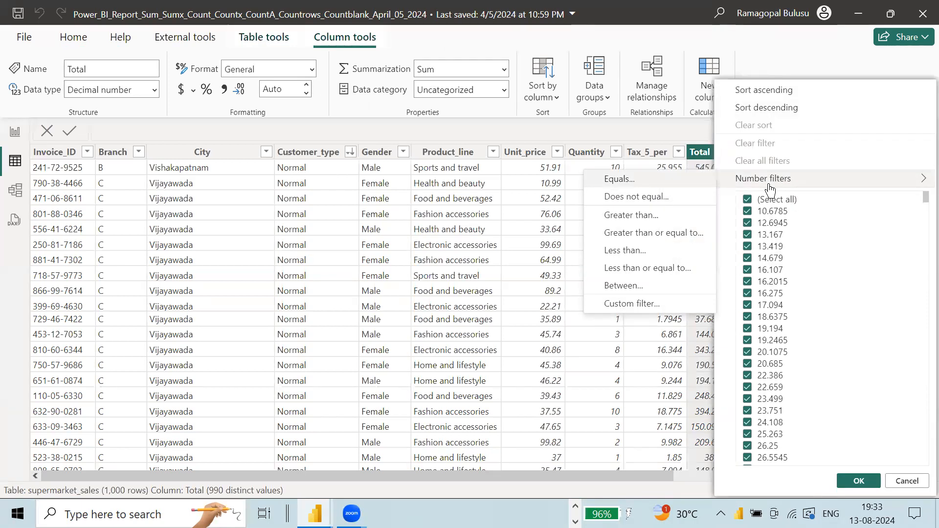
click(765, 109)
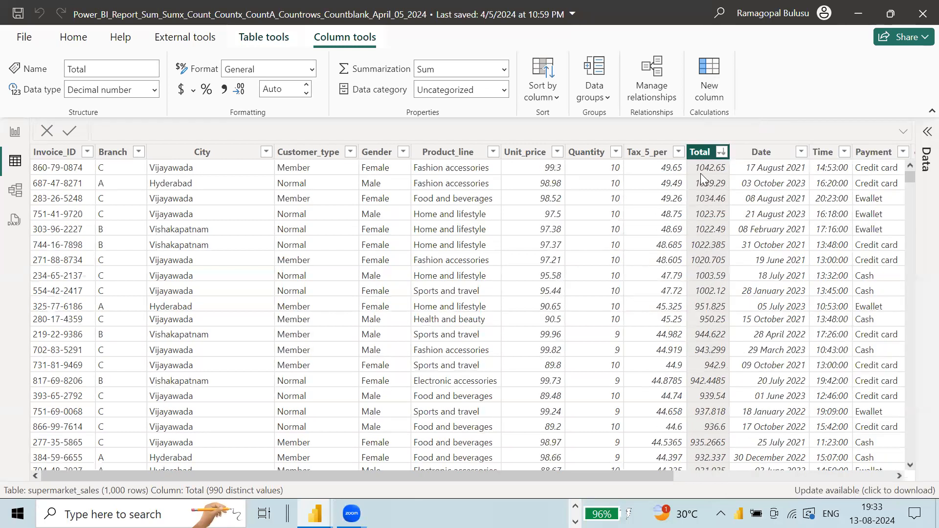
drag(738, 153, 807, 153)
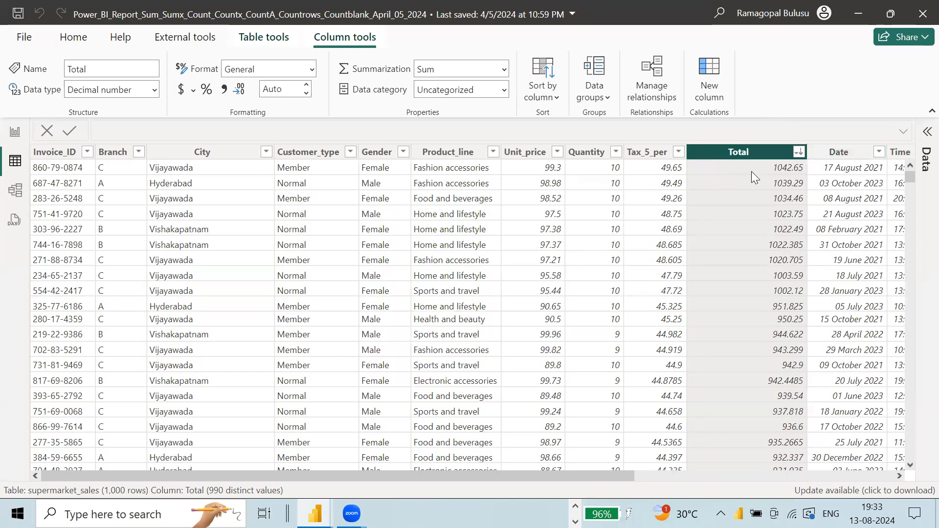
click(777, 167)
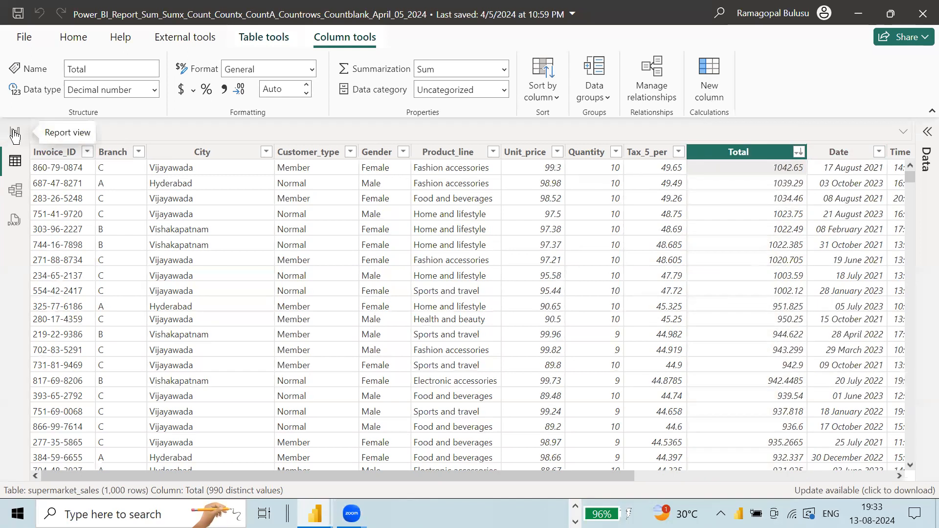
Step: Return to the report page, narrow the Max_Sales card and move the Max_Customer_Type card up level with it
click(10, 137)
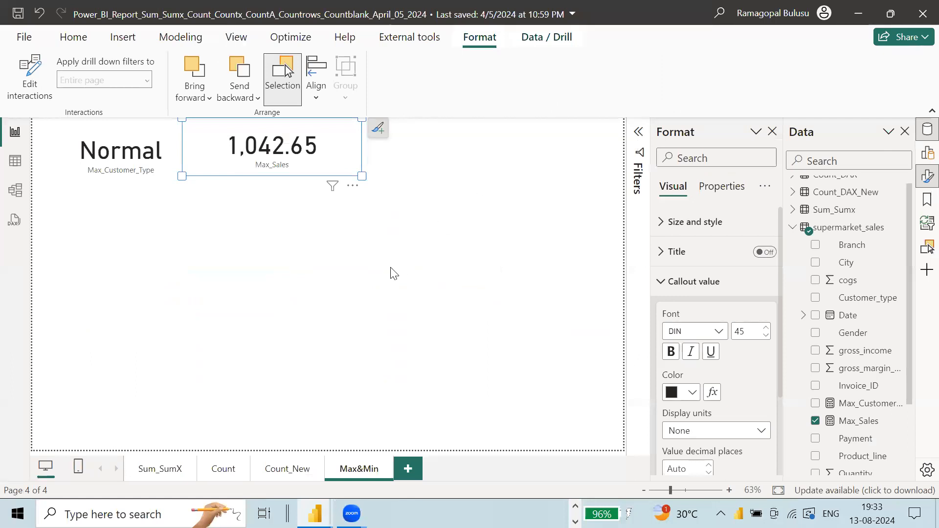
drag(362, 176, 307, 184)
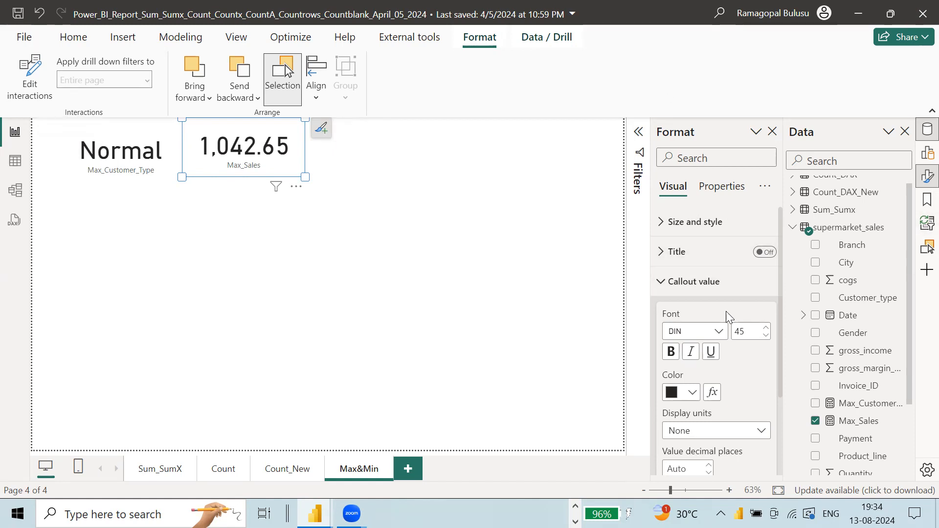
click(172, 181)
drag(172, 181, 168, 177)
click(277, 172)
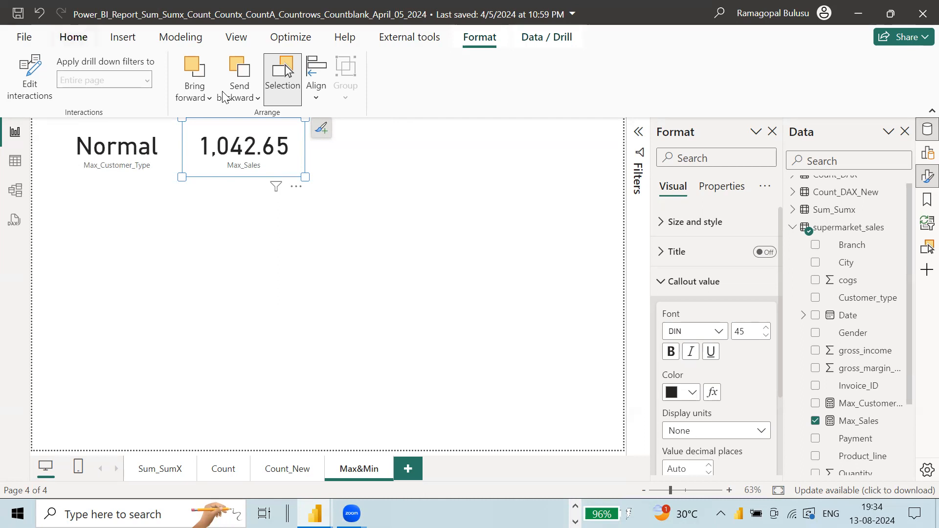
Step: Create the measure Max_Date = max(supermarket_sales[Date]) and commit it
click(751, 93)
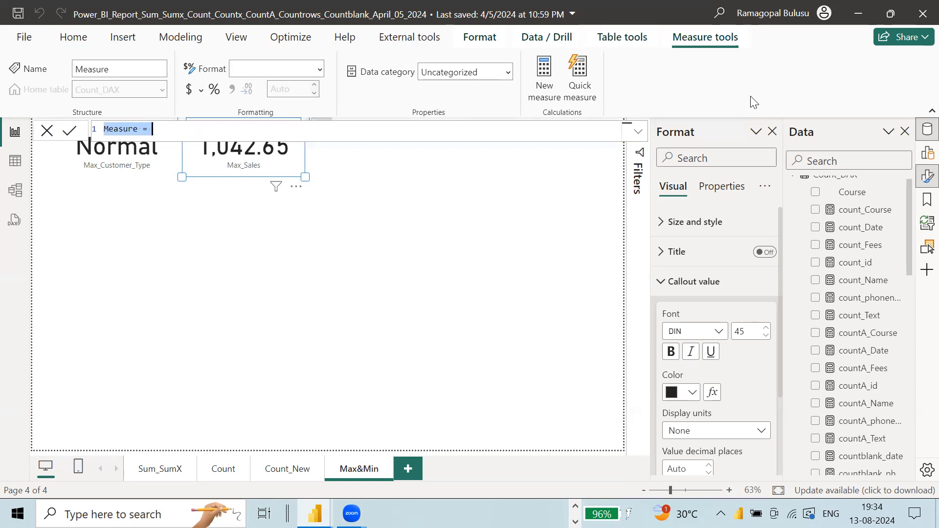
text(Ma)
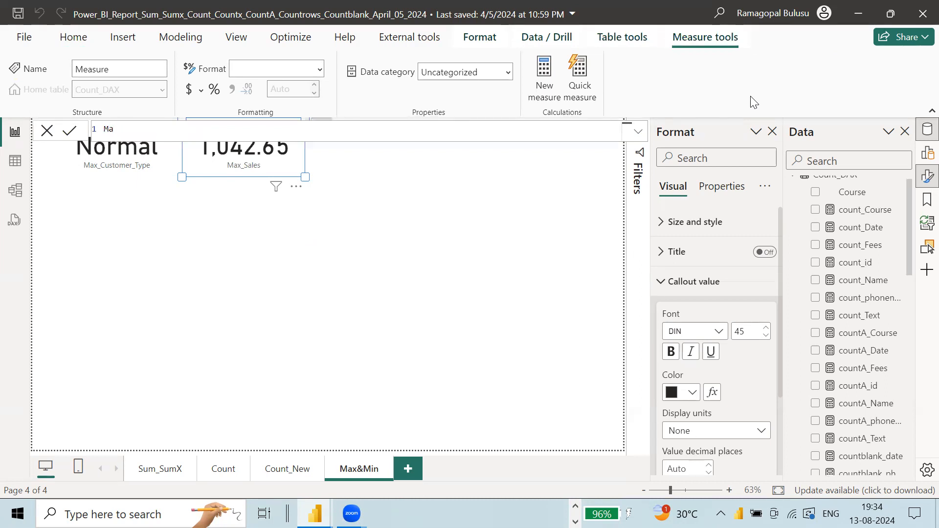
text(x_Date = max()
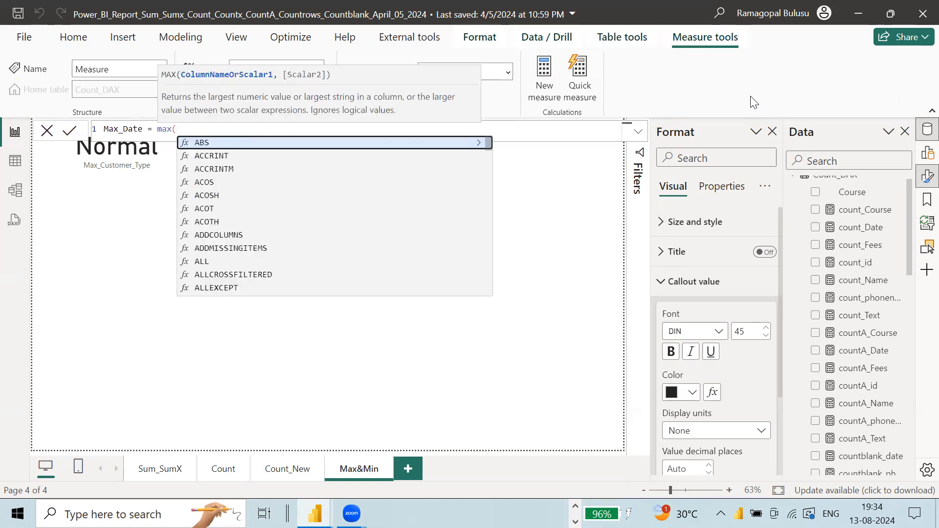
text(su)
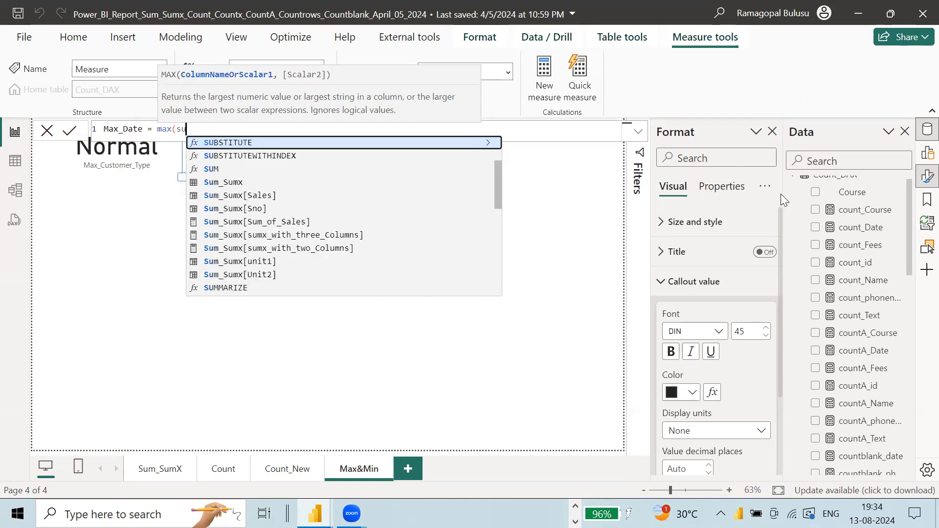
text(per)
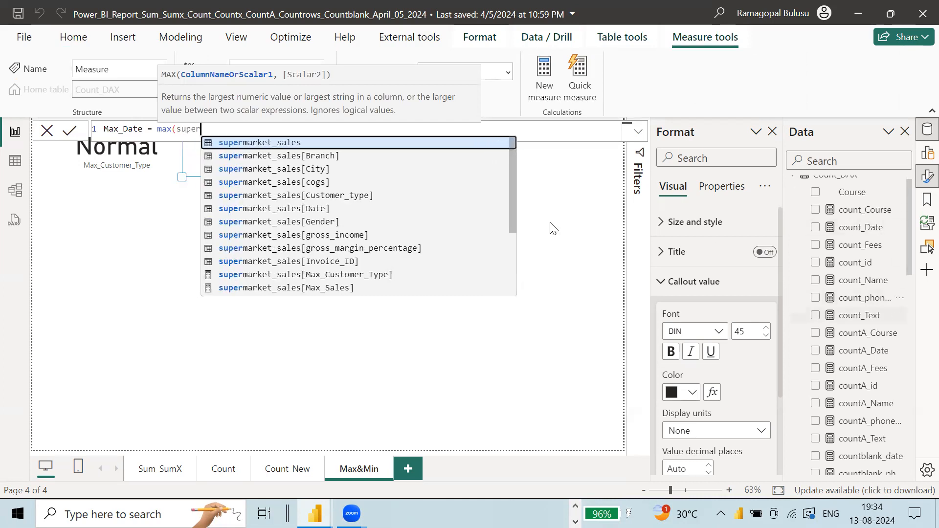
click(312, 209)
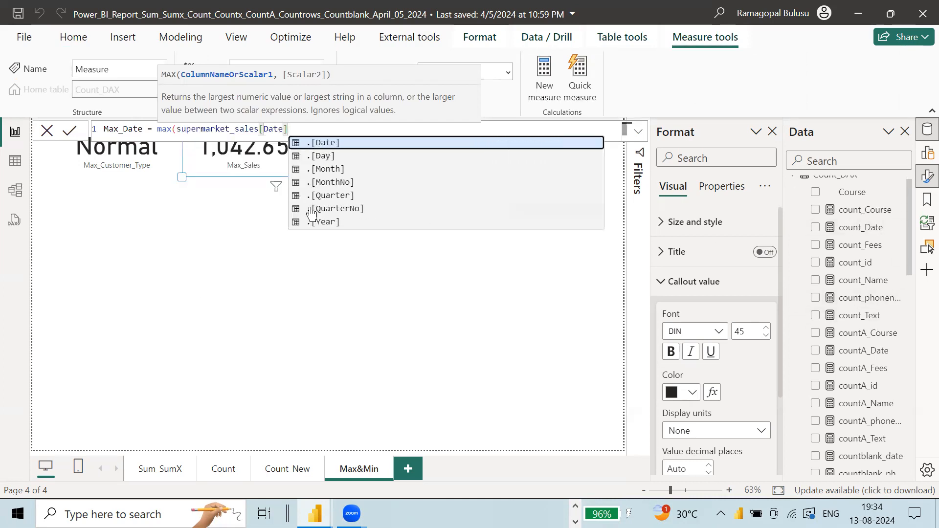
text())
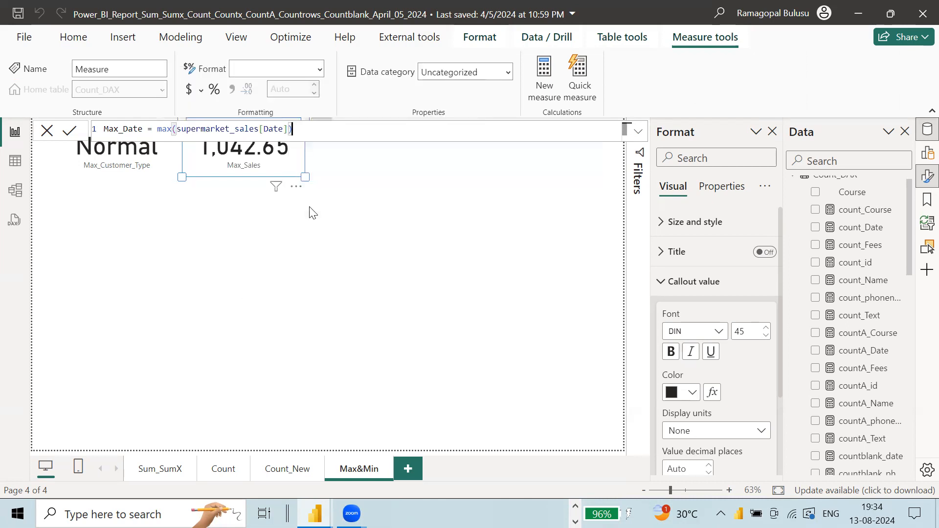
click(70, 133)
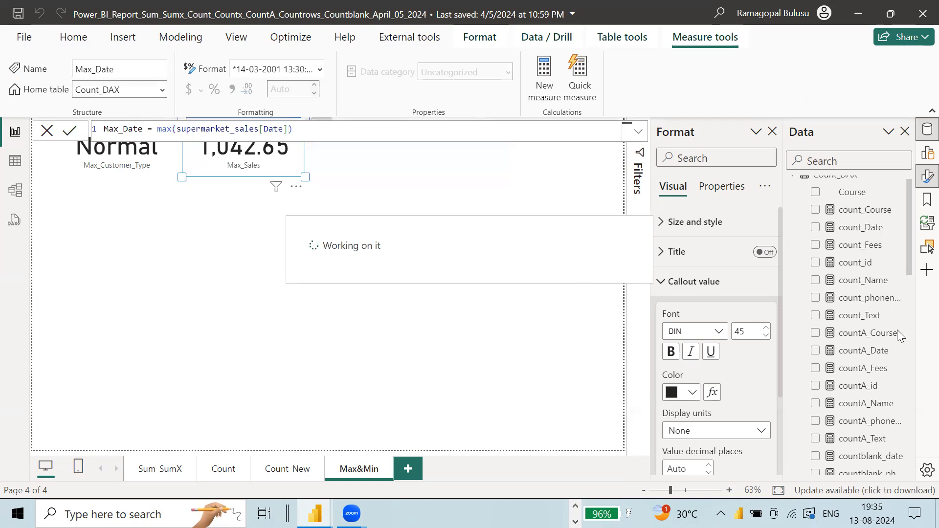
Step: Locate Max_Date among the data fields and change its home table to supermarket_sales
scroll(869, 309, down, 10)
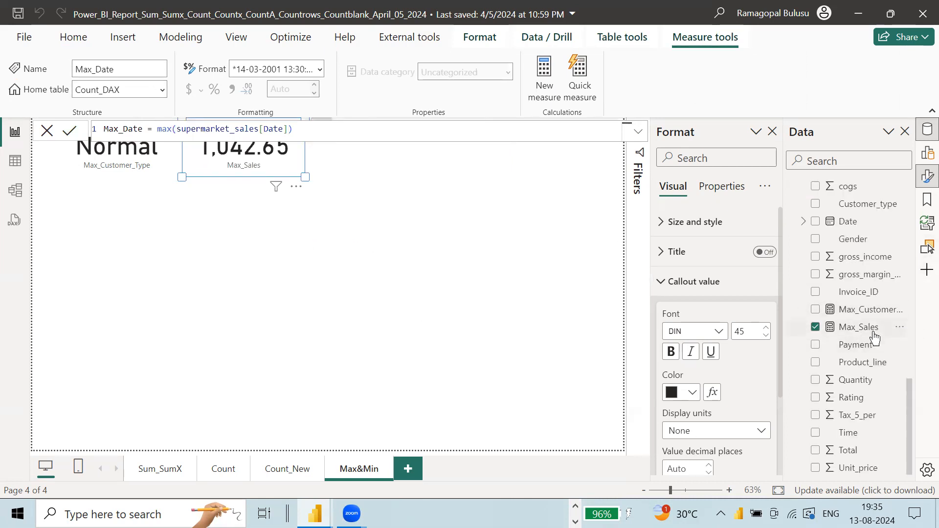
scroll(910, 416, down, 1)
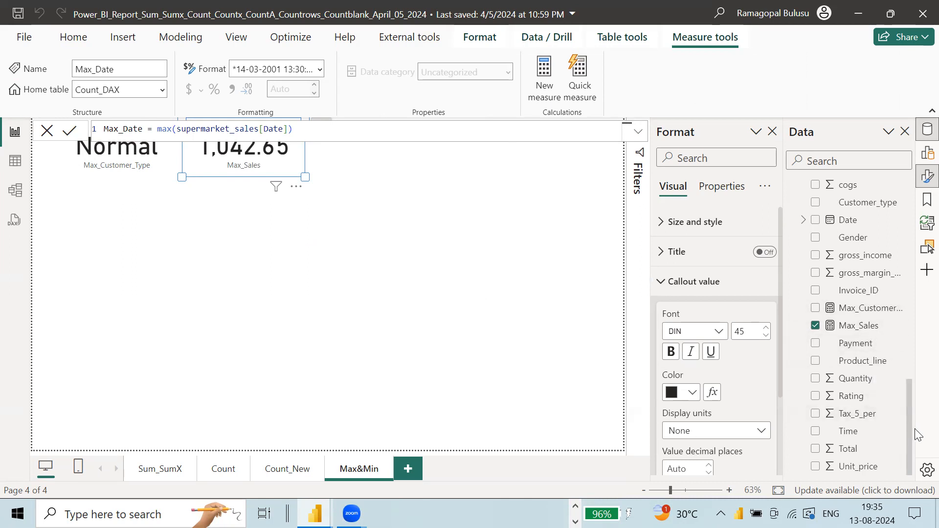
drag(909, 430, 914, 342)
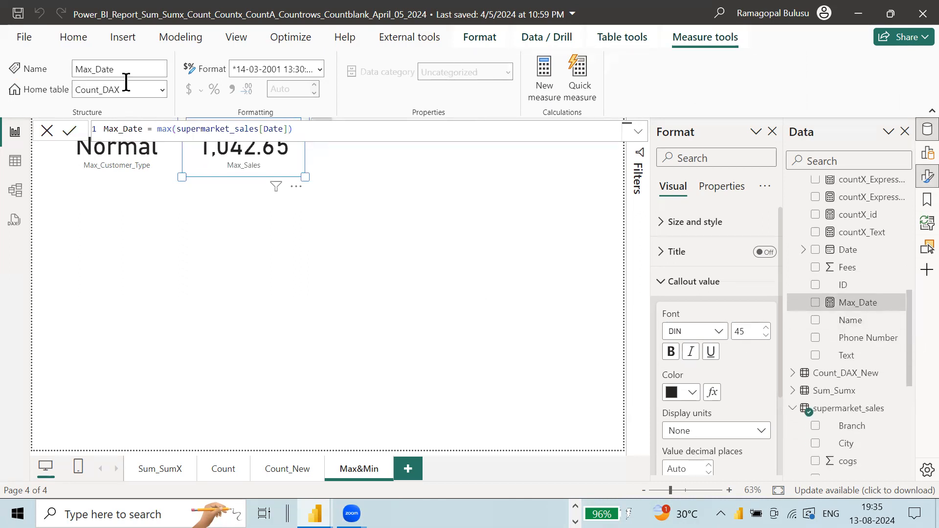
click(165, 90)
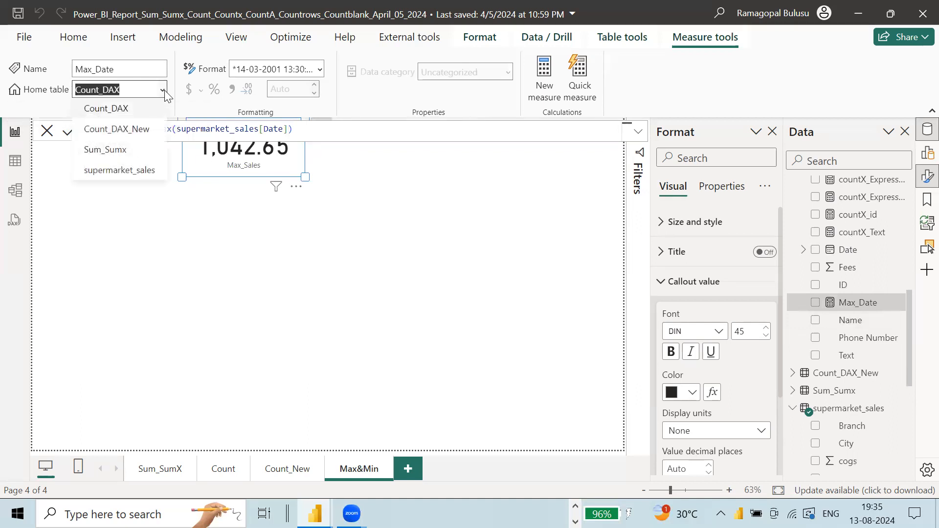
click(130, 175)
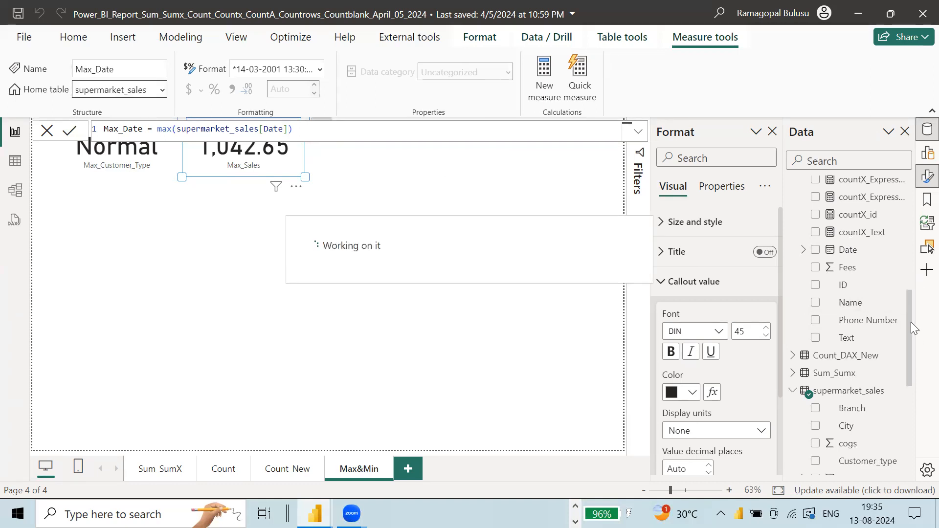
Step: Place the Max_Date measure on the Max&Min page beside the Max_Sales card and widen its card to fit the value
drag(907, 322, 913, 393)
drag(866, 373, 408, 177)
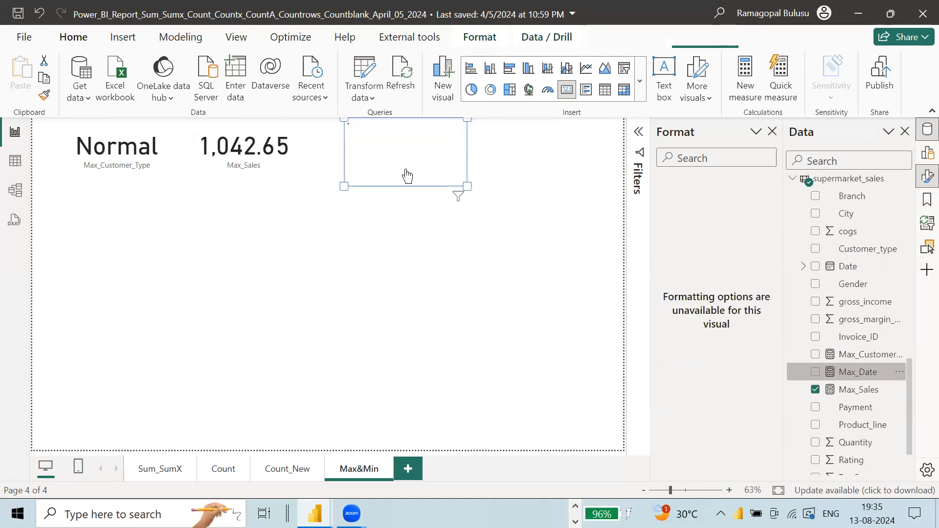
mouse_move(467, 187)
mouse_down()
mouse_move(520, 199)
mouse_move(600, 198)
mouse_move(595, 192)
mouse_up()
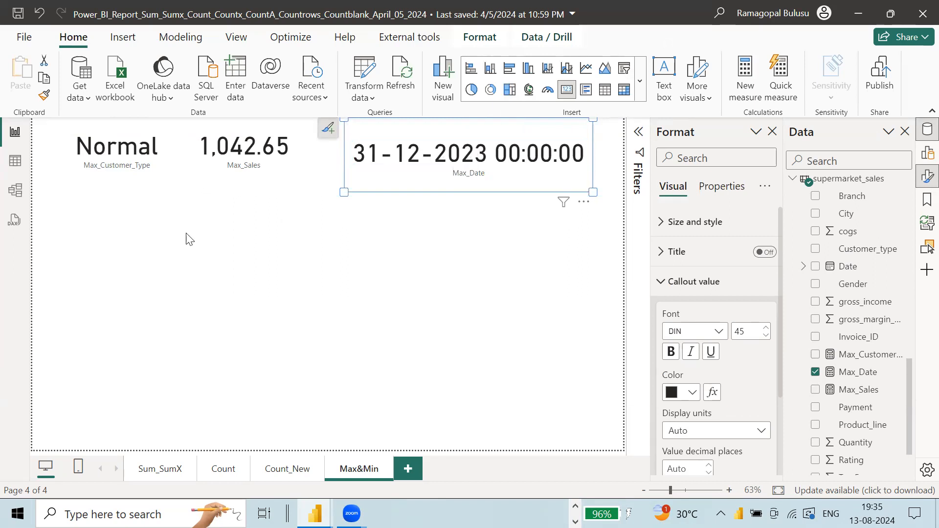
Step: Sort the supermarket_sales data by Date in descending order to check the latest date, and return to the report page
click(13, 170)
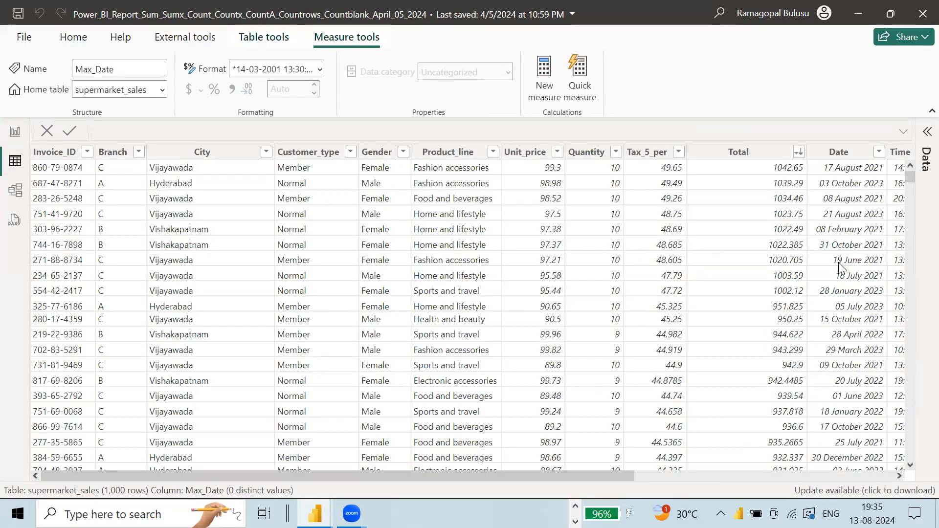
click(878, 154)
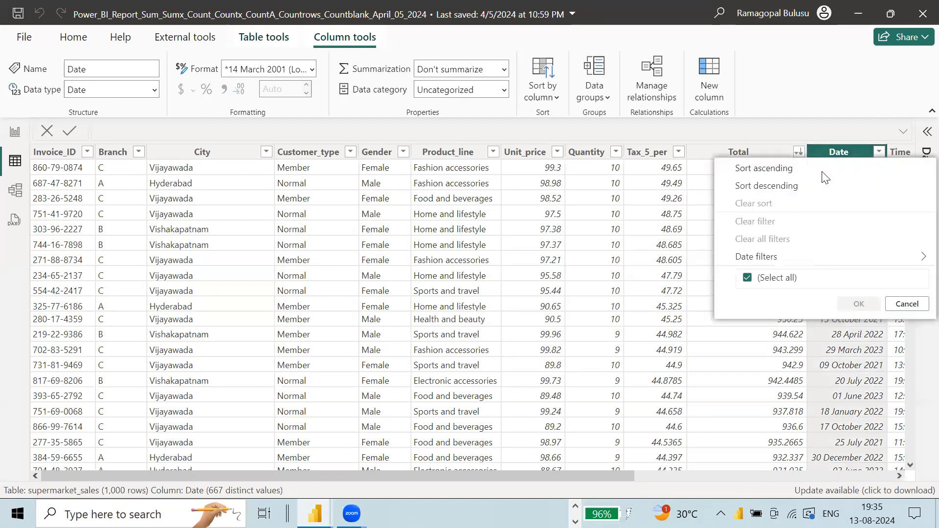
mouse_move(793, 188)
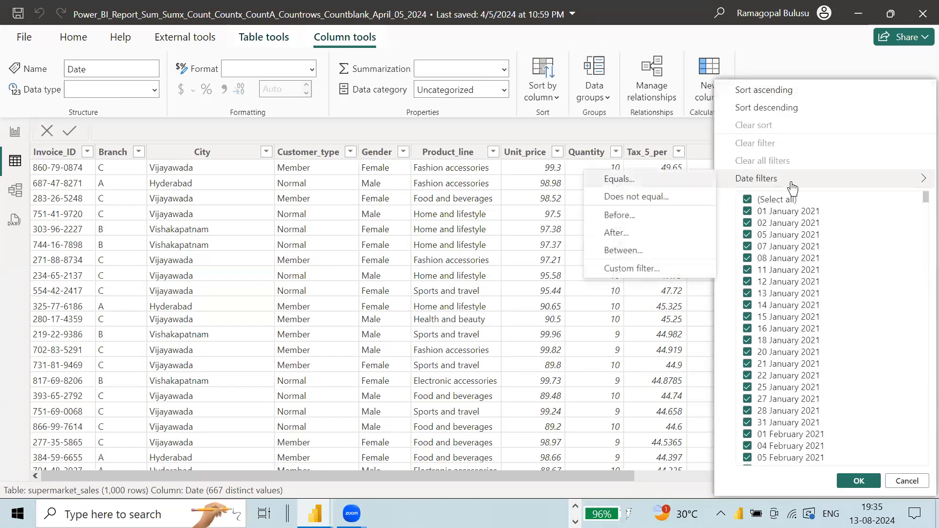
click(779, 109)
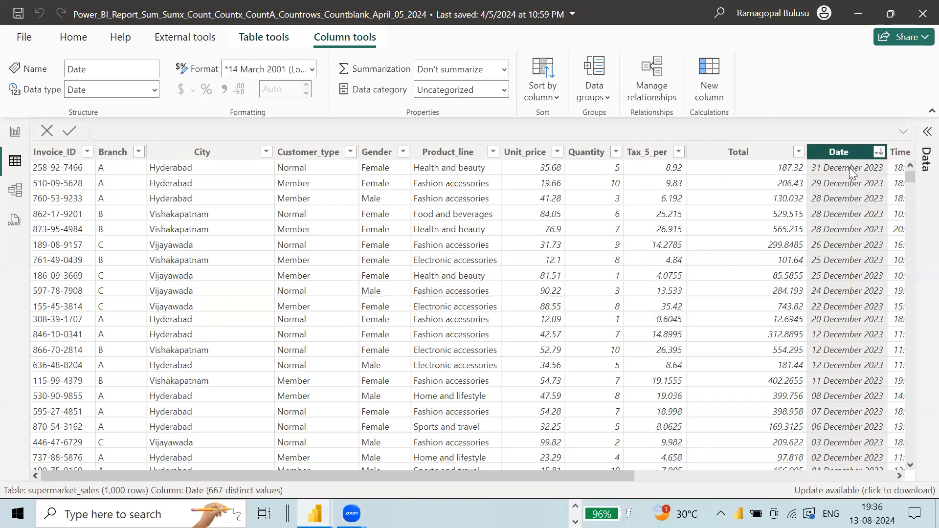
click(14, 134)
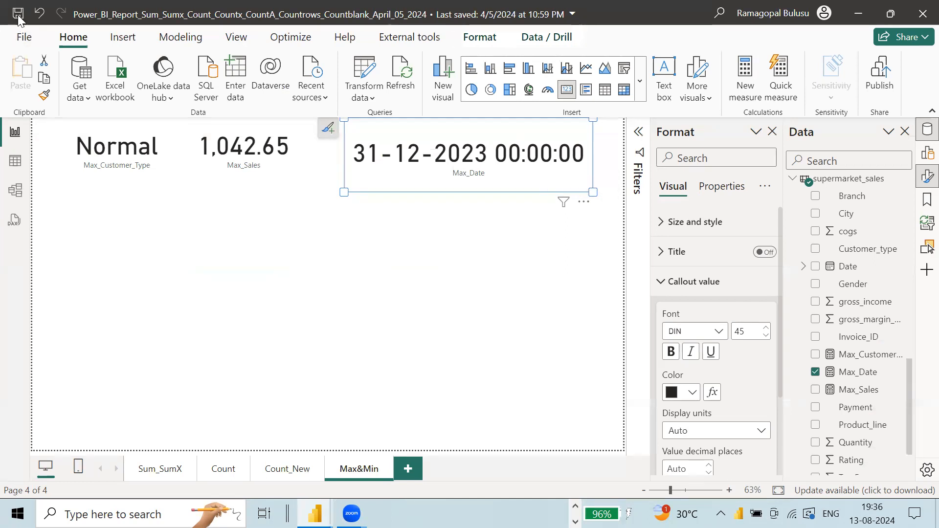
Step: Set the Max_Date measure's format to 14-03-2001 (dd/mm/yyyy)
click(546, 38)
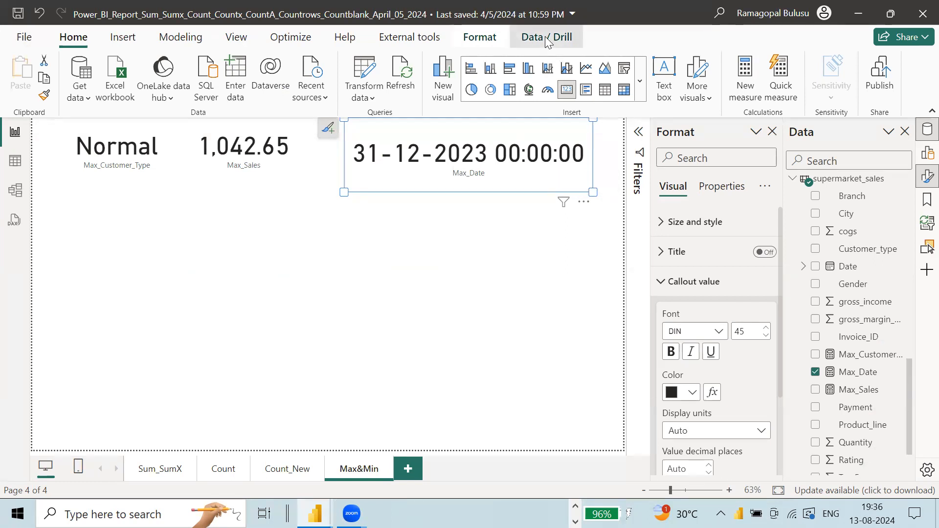
click(863, 373)
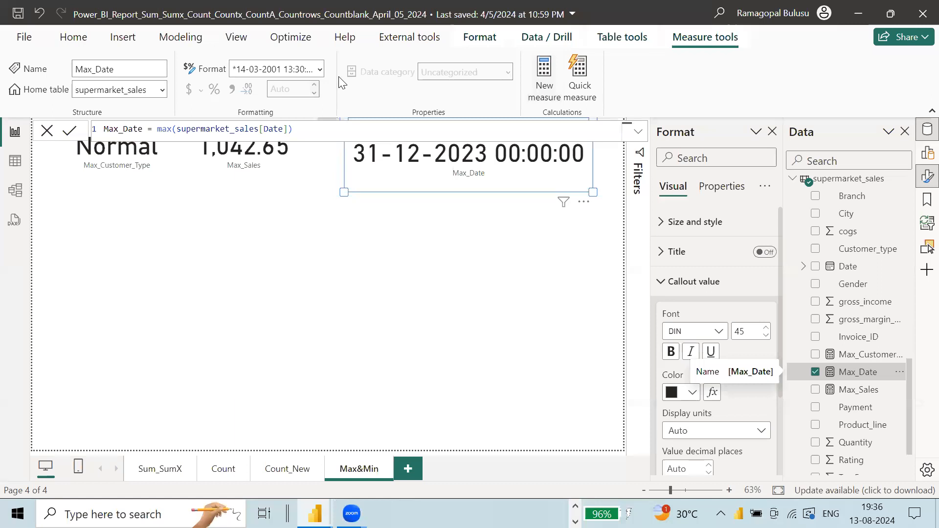
click(320, 72)
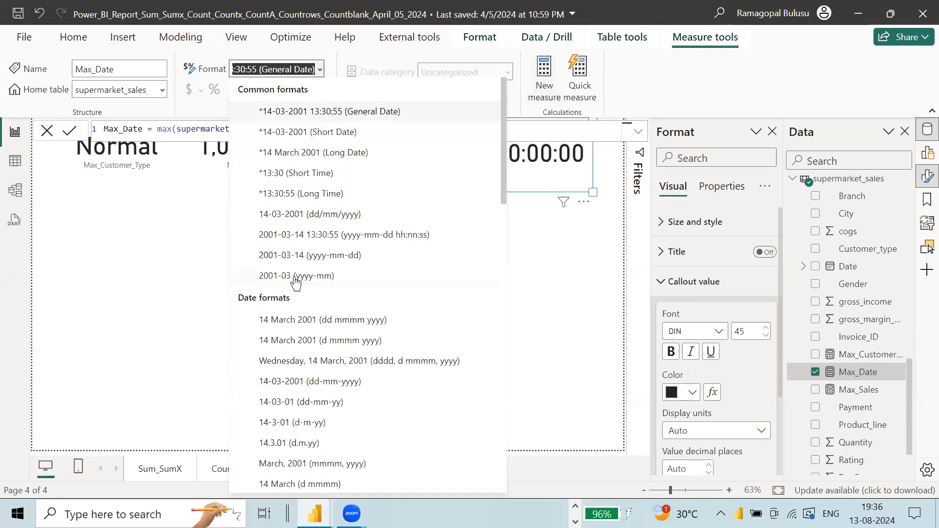
scroll(316, 264, down, 5)
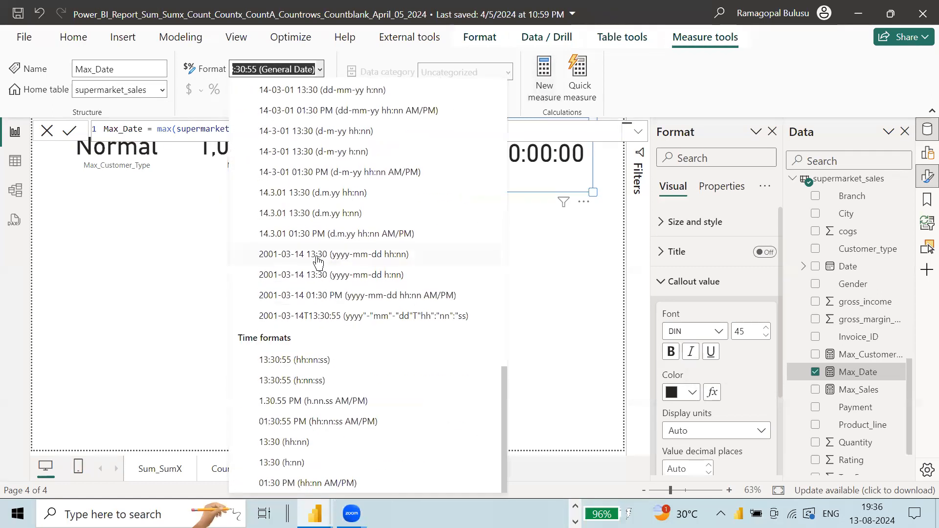
scroll(317, 263, up, 5)
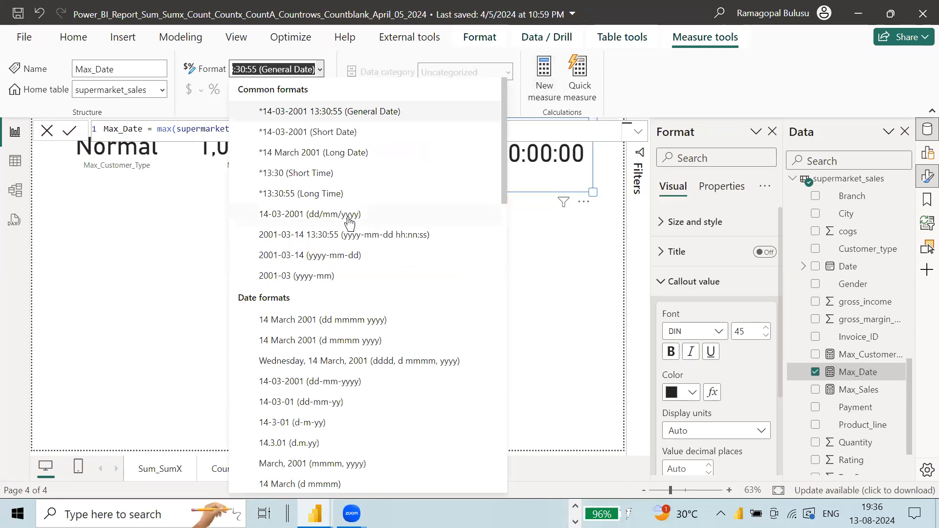
click(335, 213)
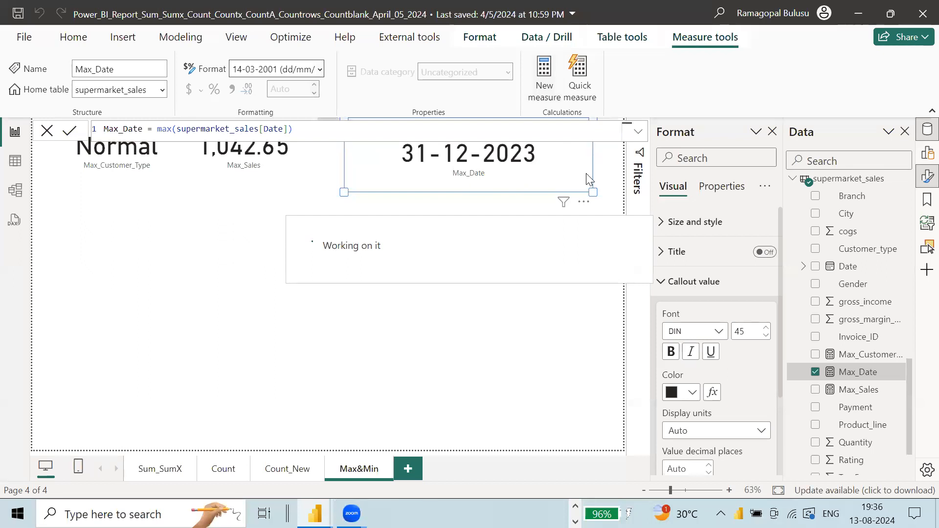
Step: Format Max_Date as 14 March 2001 (dd mmmm yyyy), and shift its card closer to Max_Sales, widening it slightly
click(320, 69)
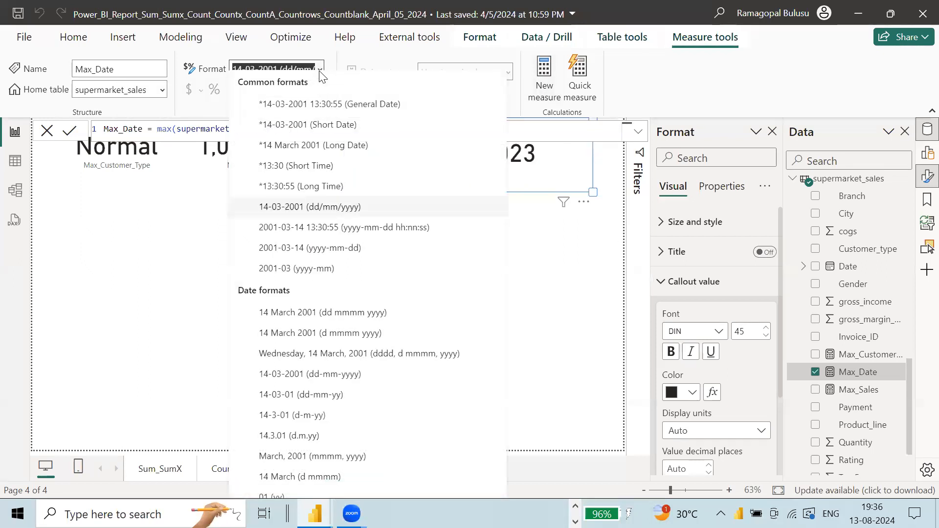
click(379, 321)
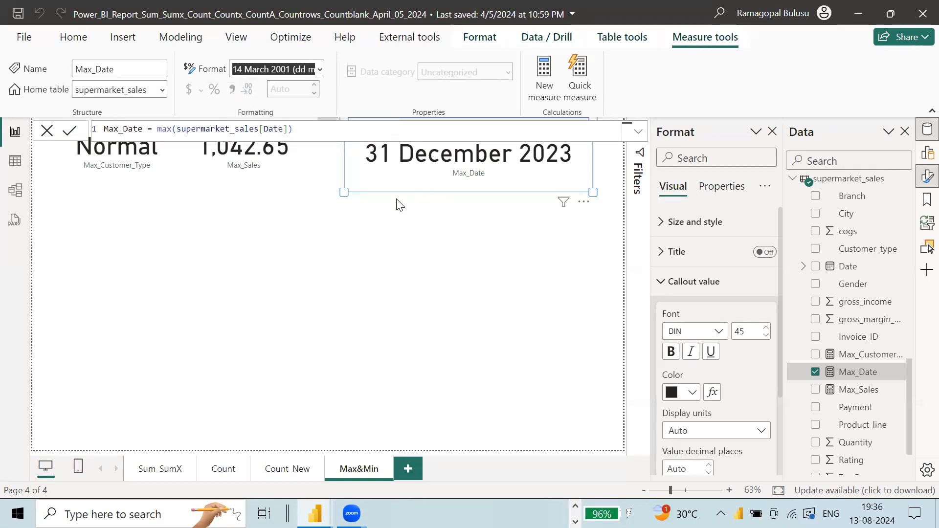
click(368, 183)
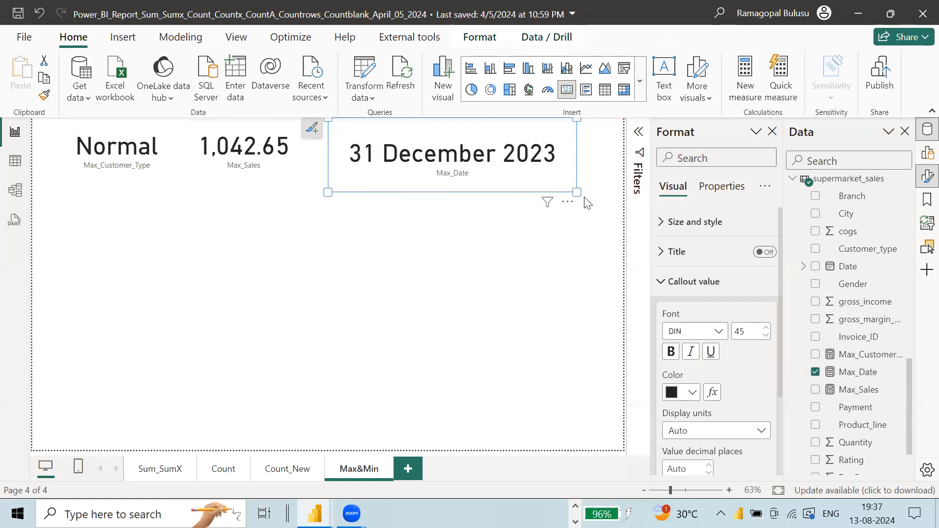
drag(578, 192, 584, 192)
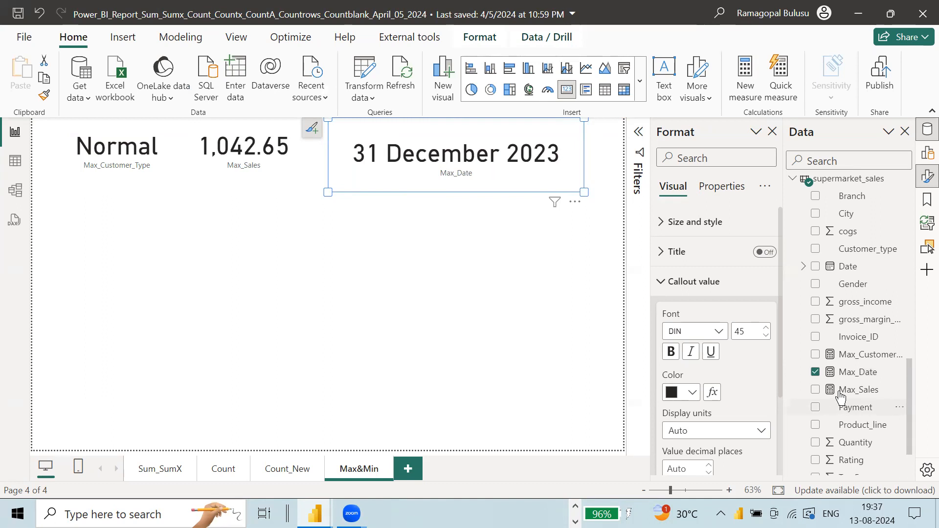
Step: Create a new measure in supermarket_sales containing a copy of the Max_Customer_Type formula
click(862, 360)
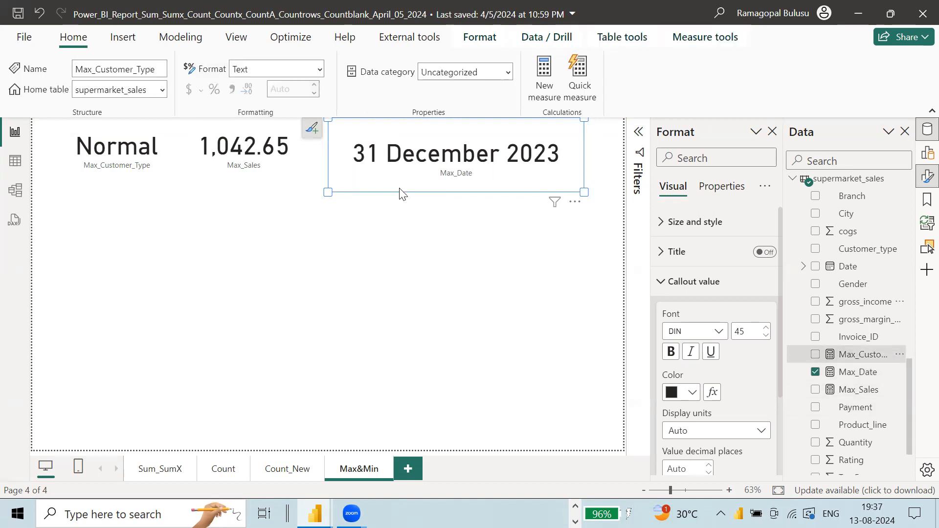
drag(381, 128, 87, 134)
key(ctrl+c)
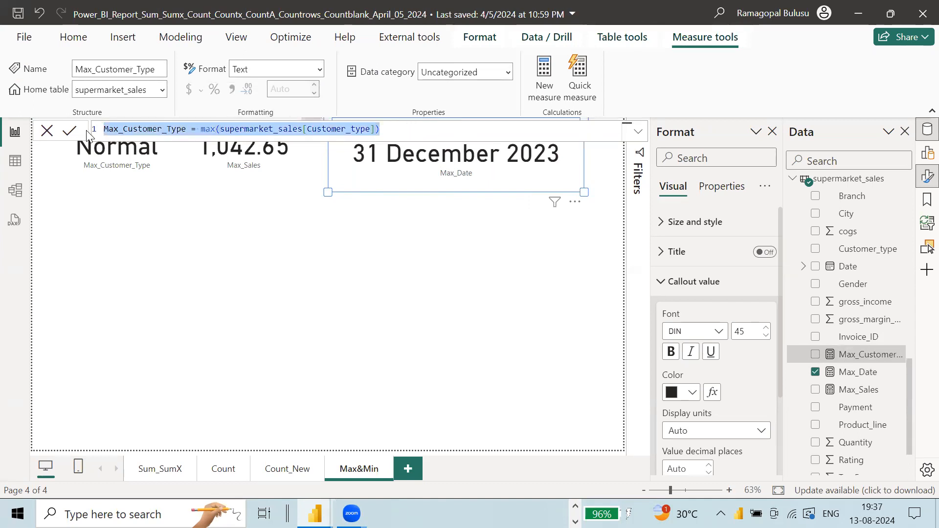
click(547, 99)
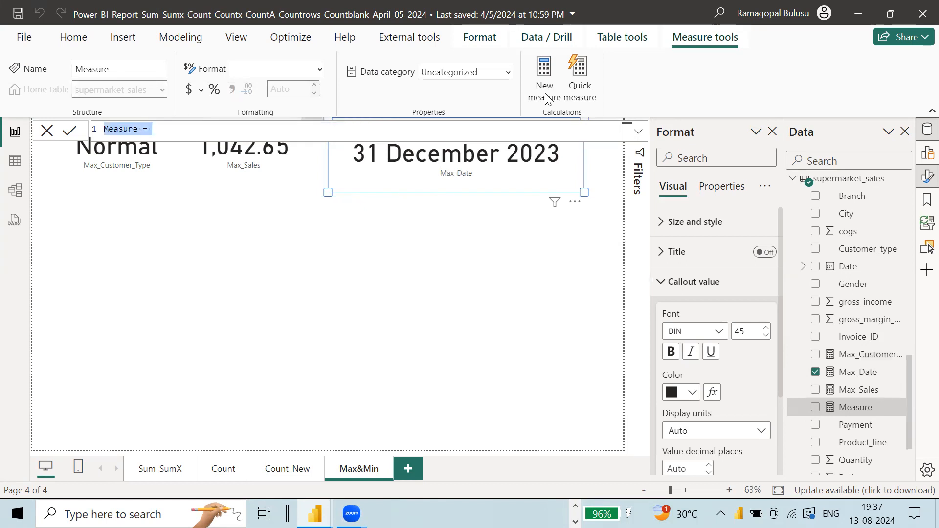
key(ctrl+v)
Step: Change the copied formula's function from max to min and try to commit it under the name Max_Customer_Type
click(206, 129)
key(Right)
key(Delete)
key(Delete)
text(in)
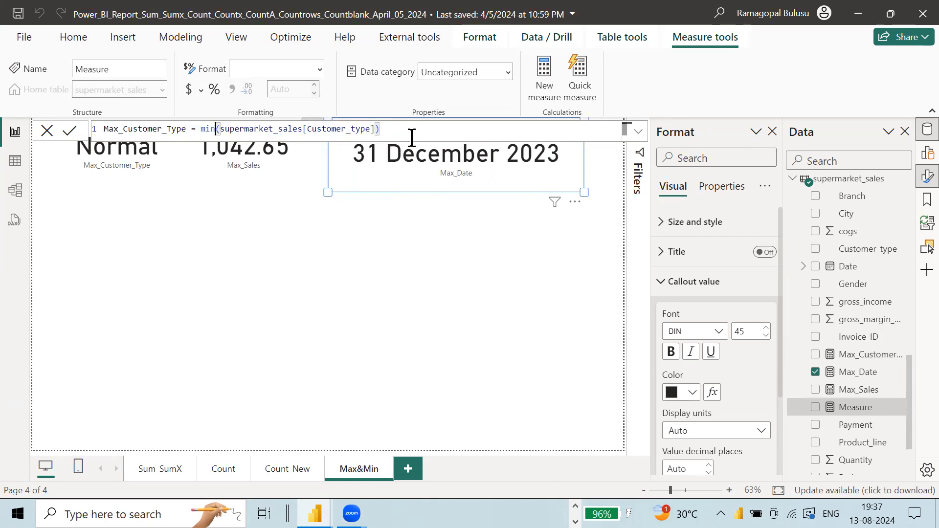
click(70, 131)
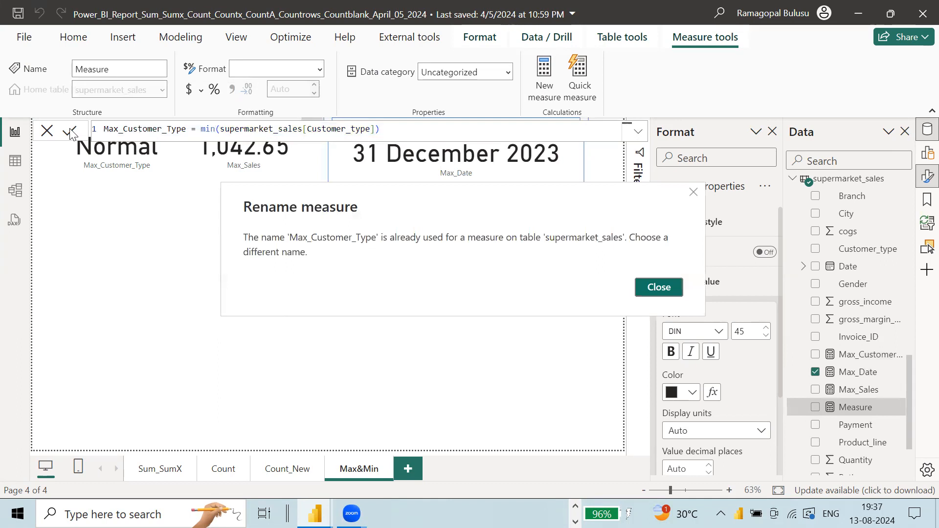
click(657, 287)
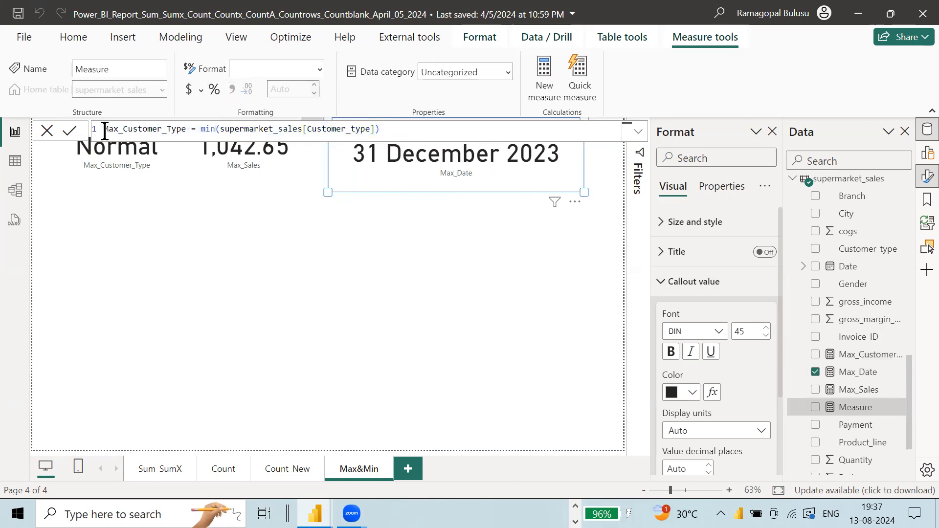
Step: Rename the new measure Min_Customer_Type in its formula and commit it
click(112, 128)
key(shift+Right)
key(shift+Right)
key(shift+Right)
text(Min)
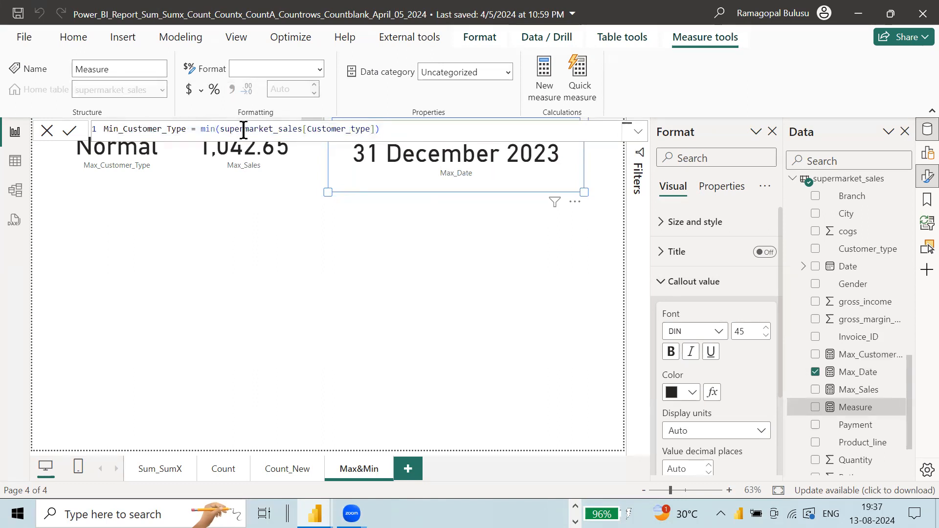
click(69, 131)
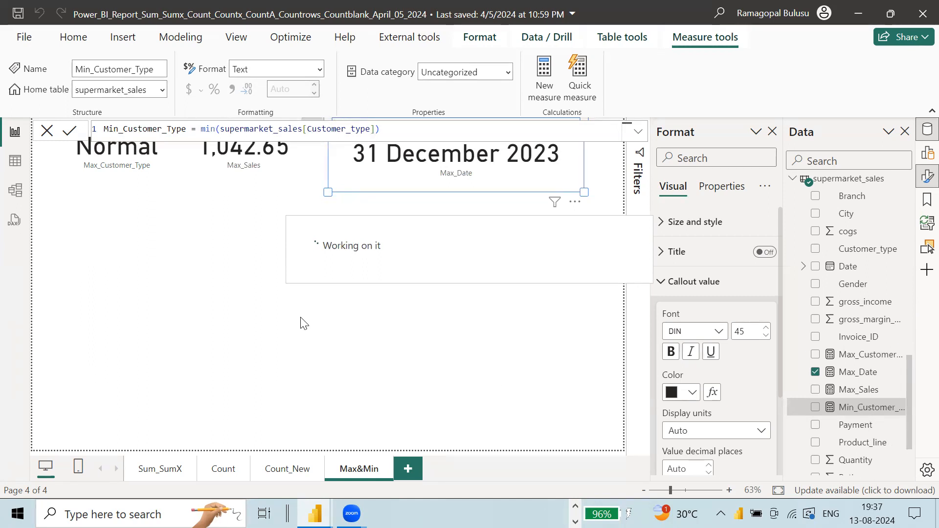
Step: Place the Min_Customer_Type measure below the Max_Customer_Type card, enlarge its card and align it with the card above
drag(863, 416, 137, 211)
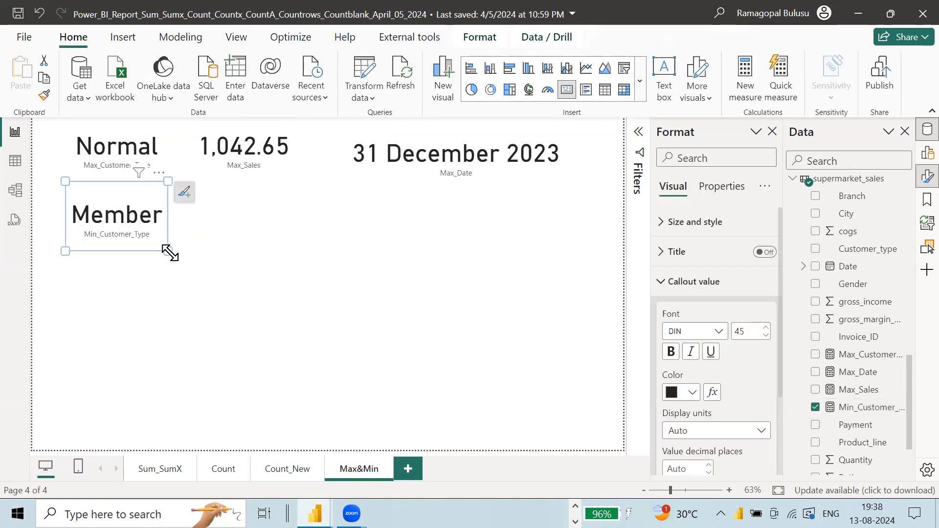
drag(167, 252, 194, 256)
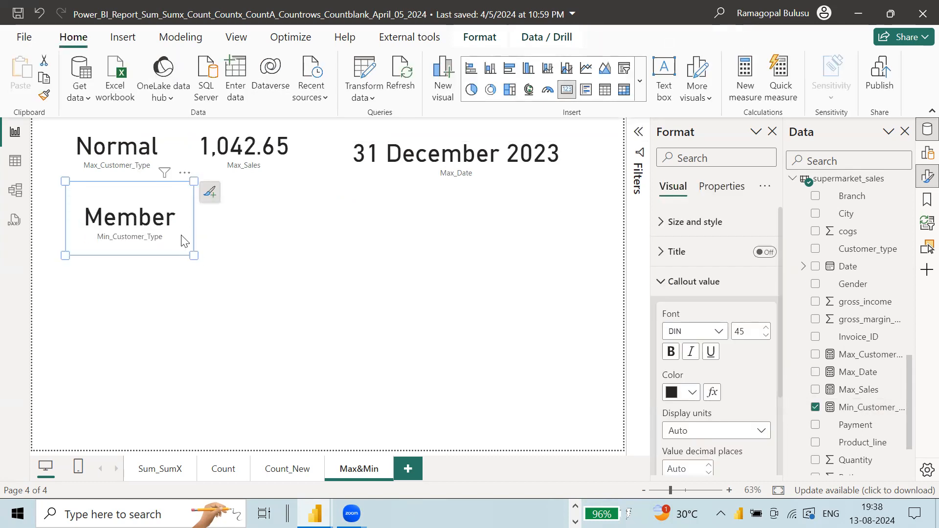
click(123, 163)
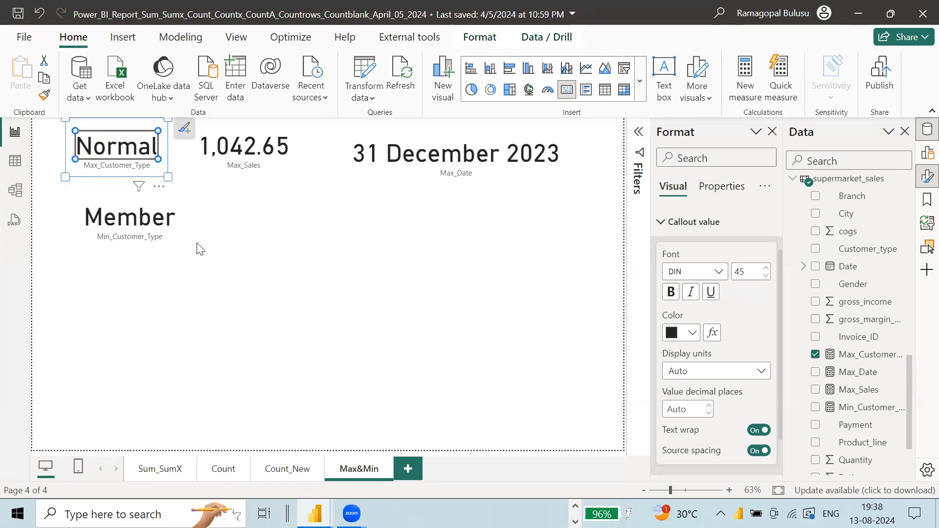
drag(186, 243, 180, 243)
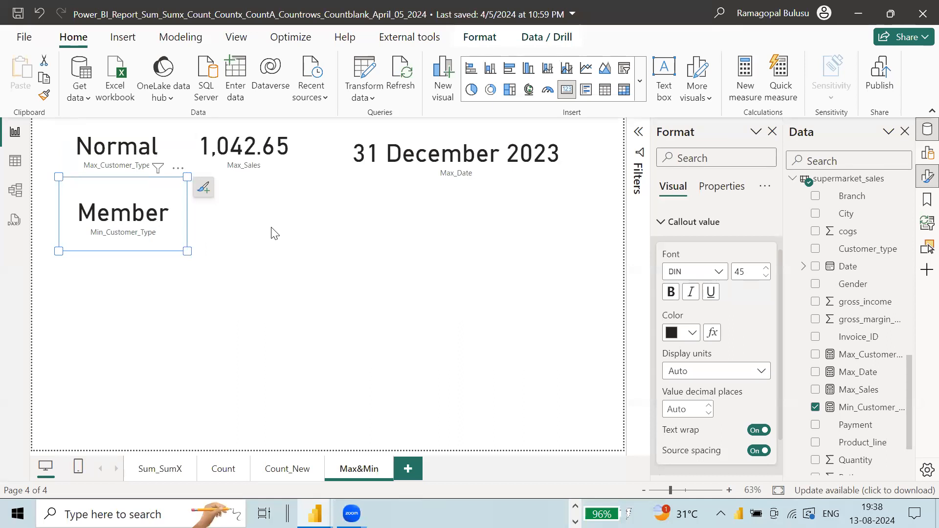
Step: Create another new measure containing a copy of the Max_Sales formula
click(273, 169)
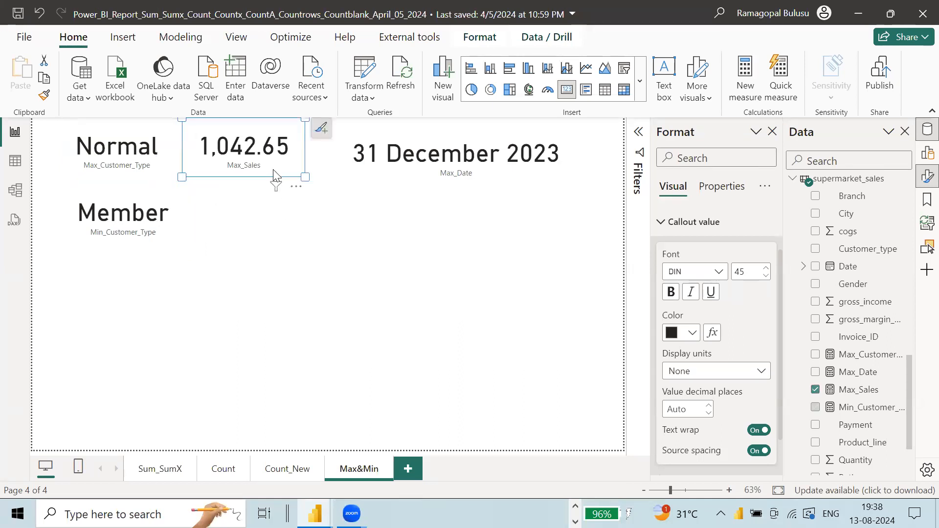
click(864, 410)
click(859, 390)
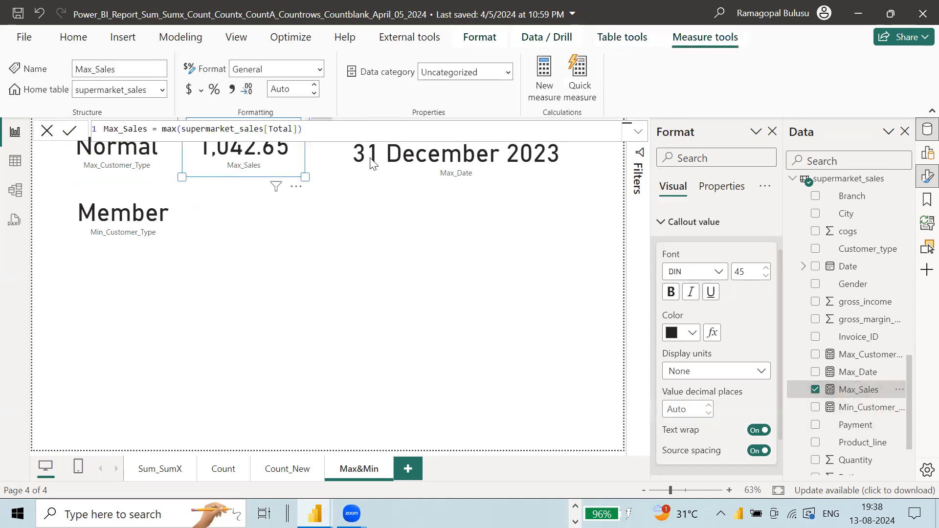
click(92, 130)
key(ctrl+c)
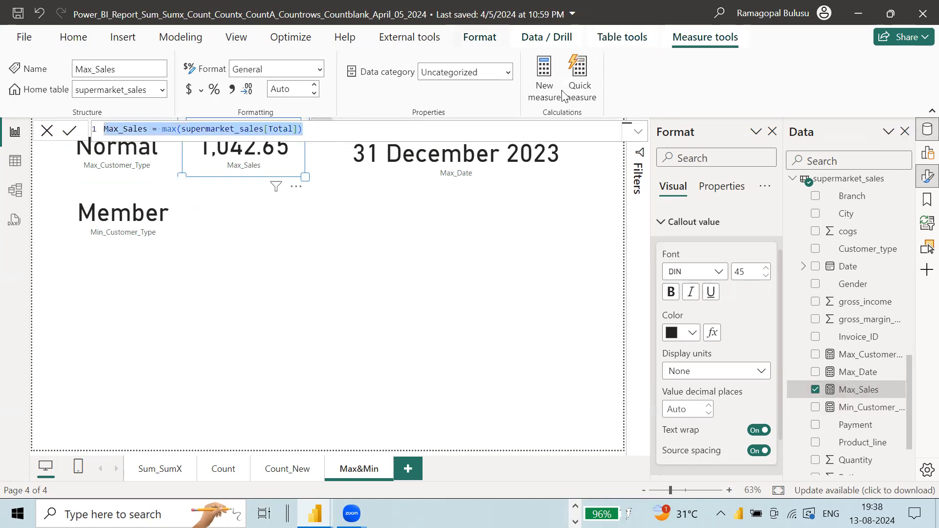
click(547, 97)
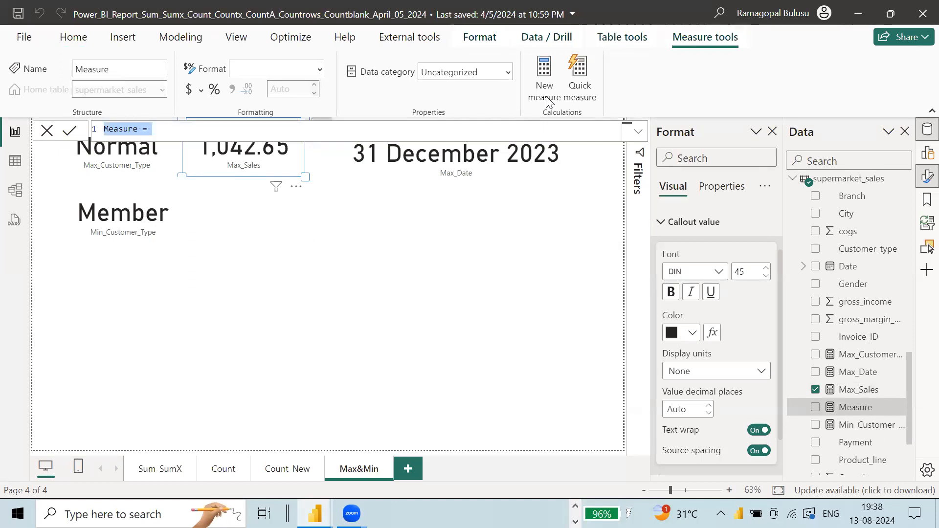
key(ctrl+v)
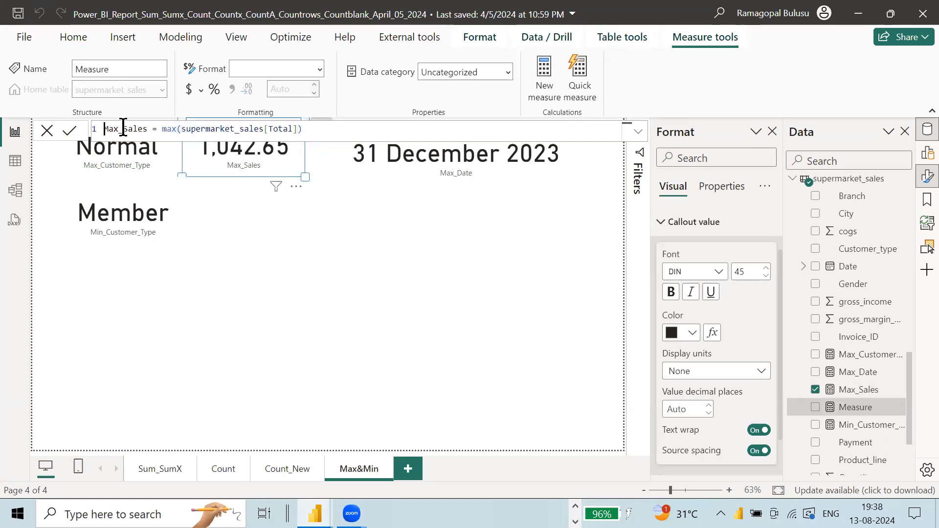
Step: Change the copied formula to Min_Sales = min(supermarket_sales[Total]), commit it and place the measure as a card below the Max_Sales card
double_click(107, 129)
key(shift+Right)
key(shift+Right)
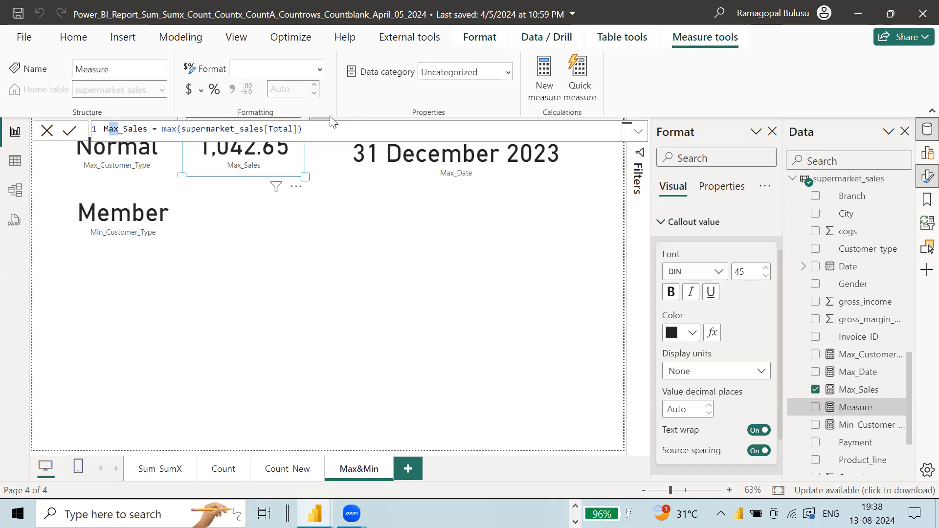
text(in)
key(Right)
key(Right)
key(Right)
key(Right)
key(Right)
key(Right)
key(Right)
key(Right)
key(Right)
key(shift+Right)
key(shift+Right)
key(shift+Right)
text(min)
click(71, 132)
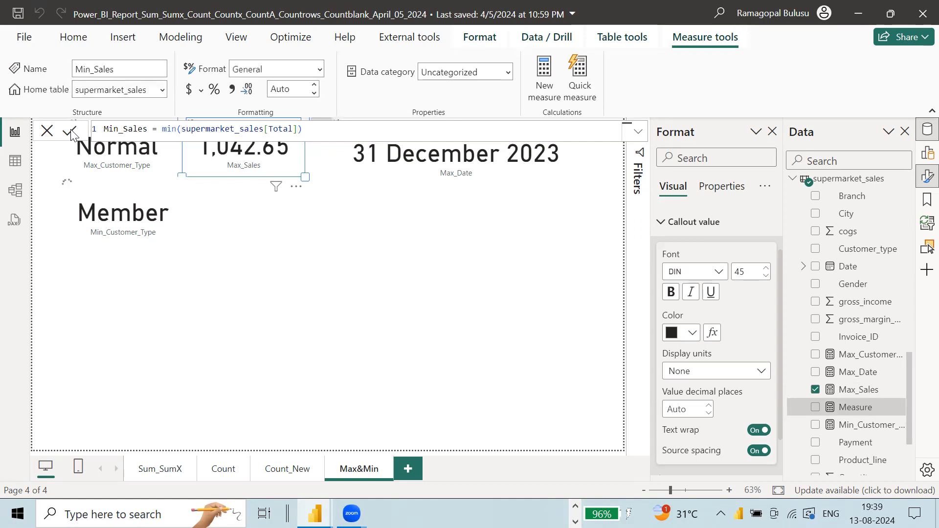
drag(858, 425, 256, 205)
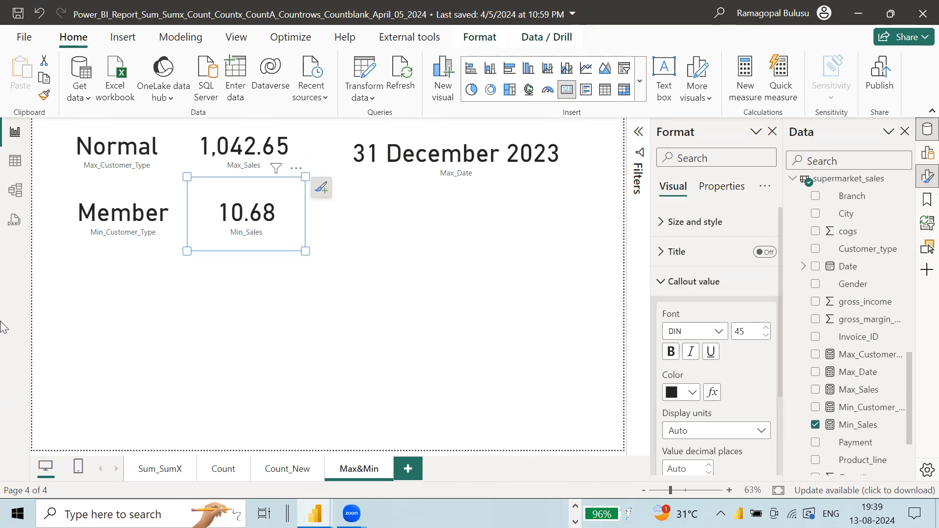
Step: Sort the supermarket_sales data by Total in ascending order to examine the lowest sale, and return to the report
click(17, 164)
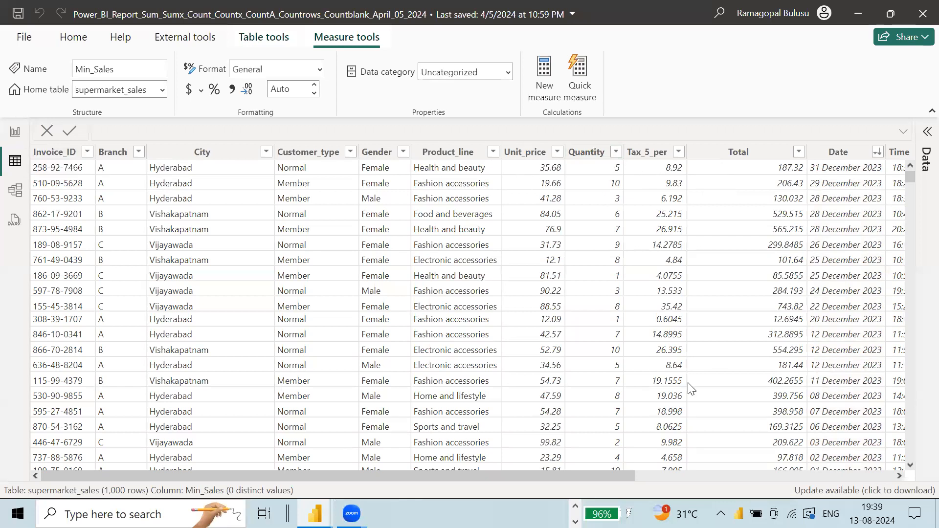
click(802, 154)
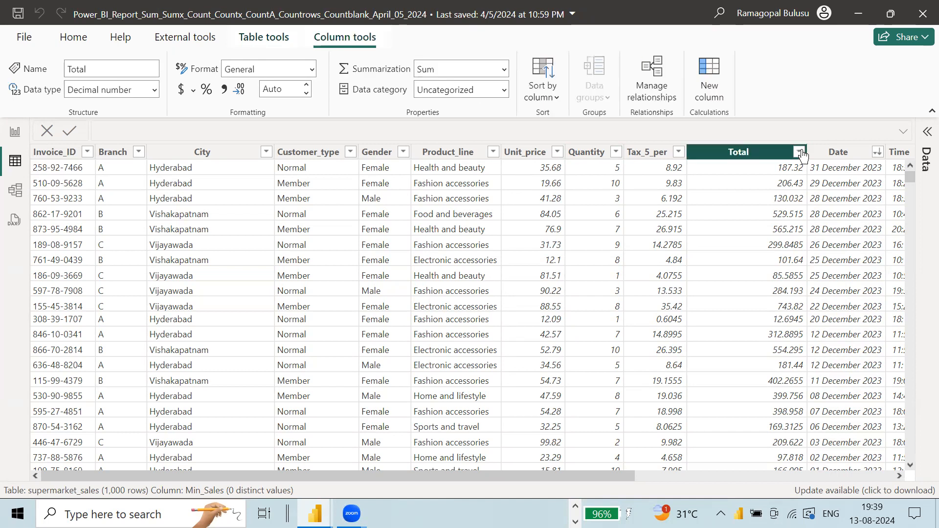
click(802, 154)
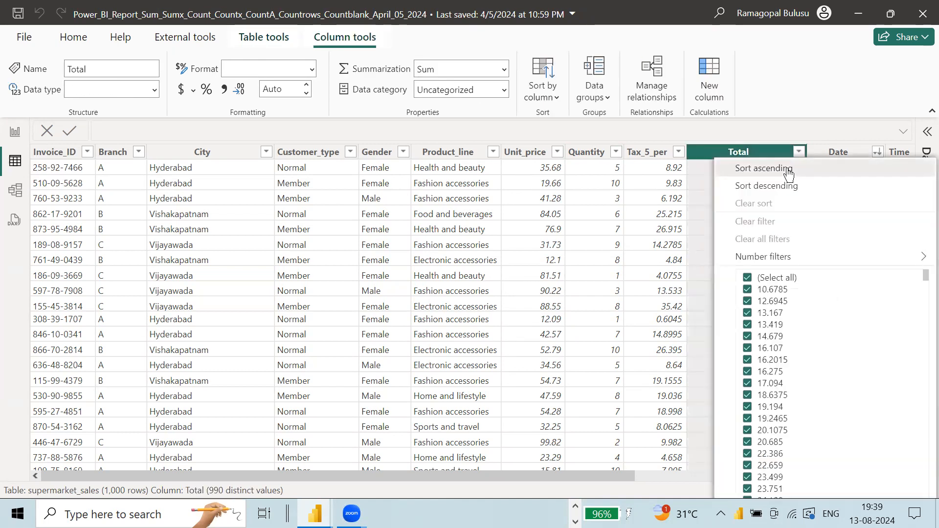
click(786, 168)
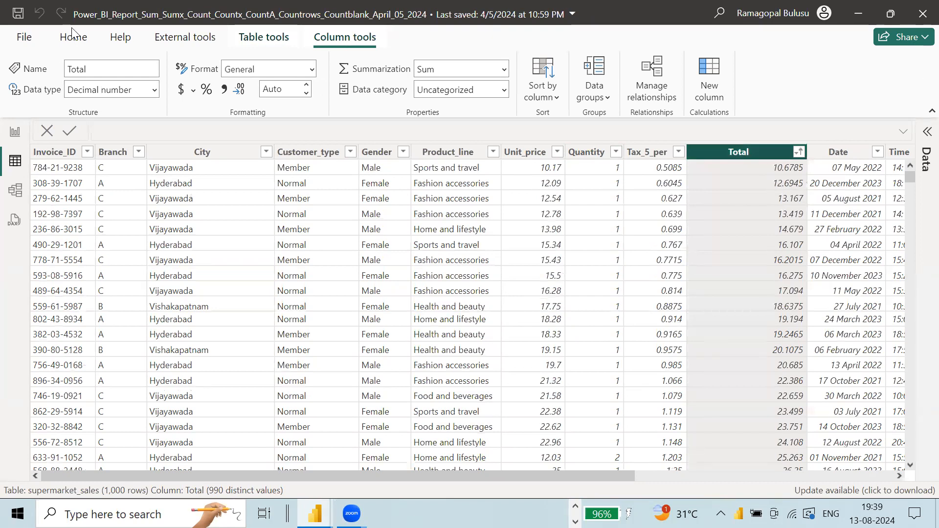
click(15, 132)
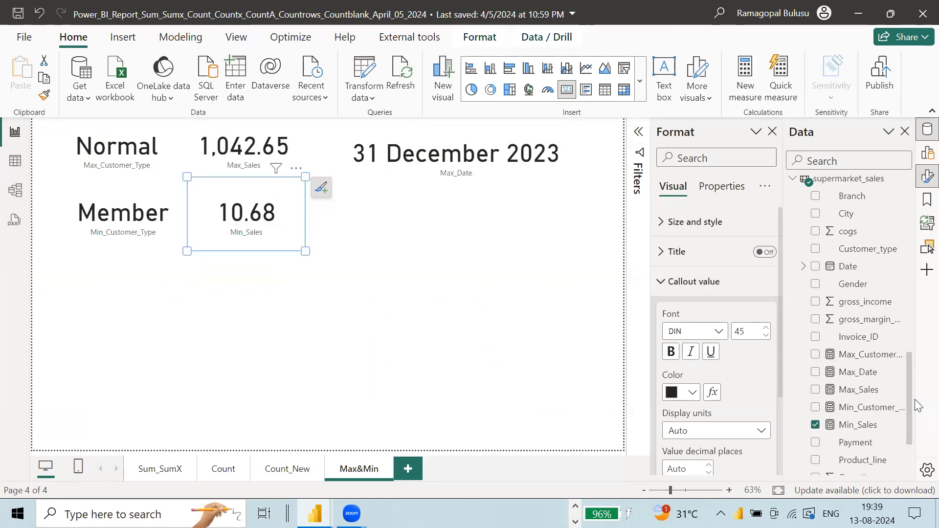
Step: Create another new measure containing a copy of the Max_Date formula
click(861, 373)
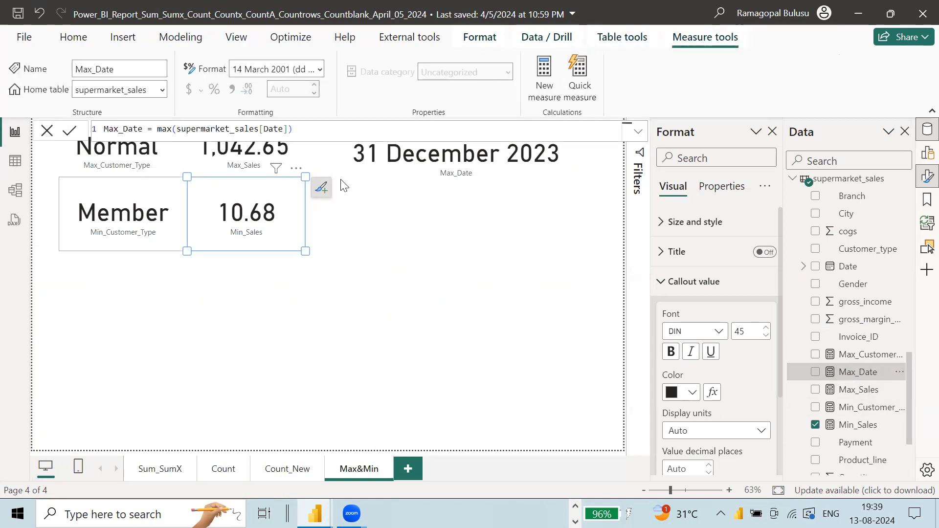
key(ctrl+a)
key(ctrl+c)
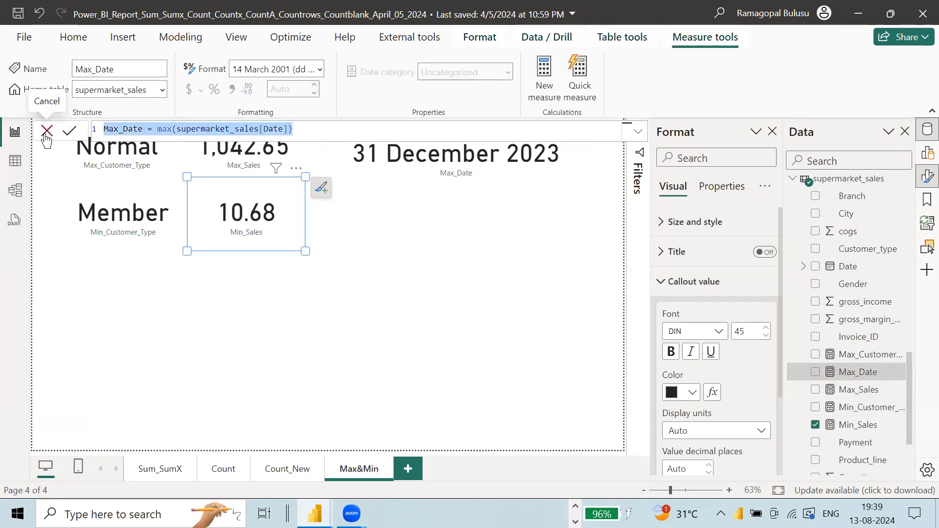
click(556, 98)
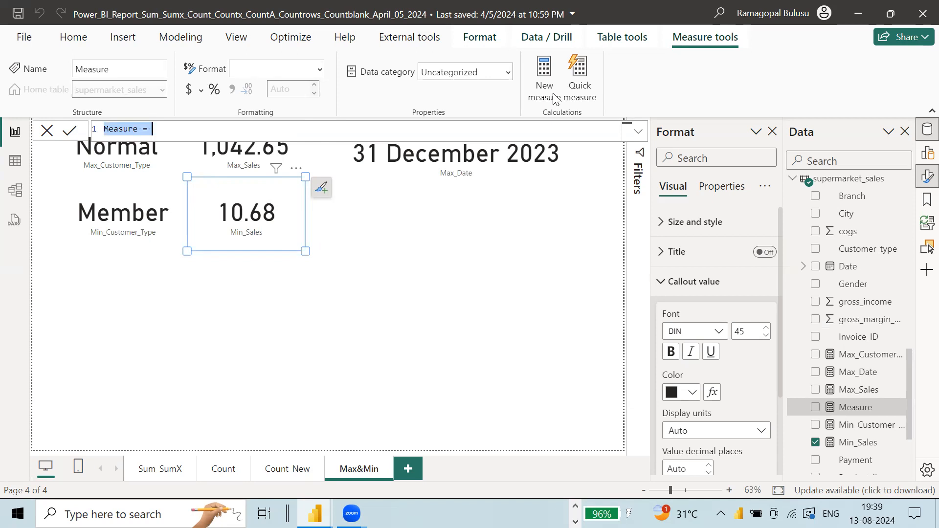
key(ctrl+v)
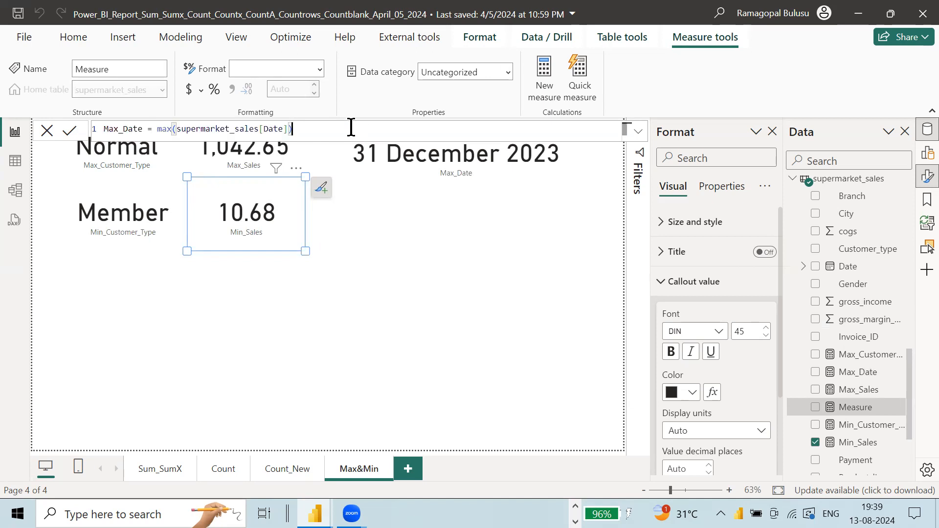
Step: Change the copied formula to Min_Date = min(supermarket_sales[Date]) and commit it
click(107, 129)
key(Delete)
key(Delete)
text(in)
key(Right)
key(Right)
key(Right)
key(Right)
key(Right)
key(Right)
key(Right)
key(Right)
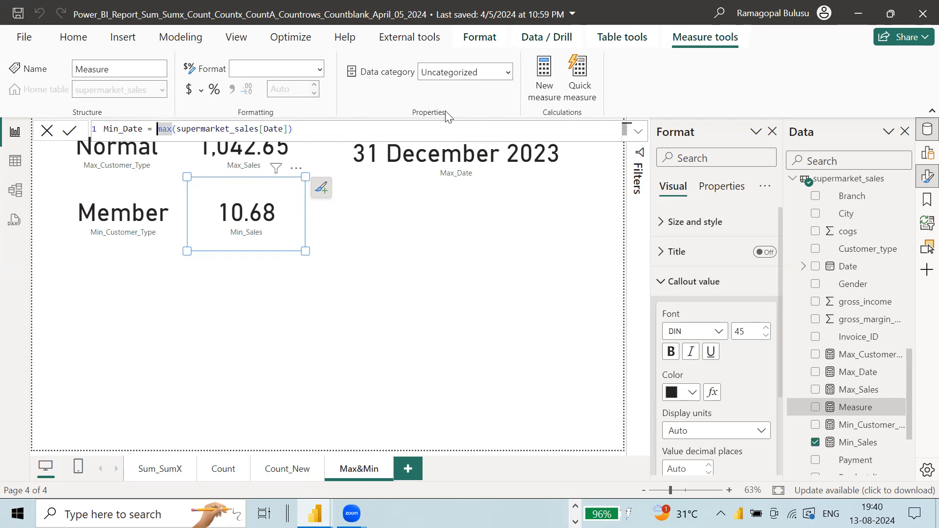
key(shift+Right)
key(shift+Right)
text(min)
click(70, 131)
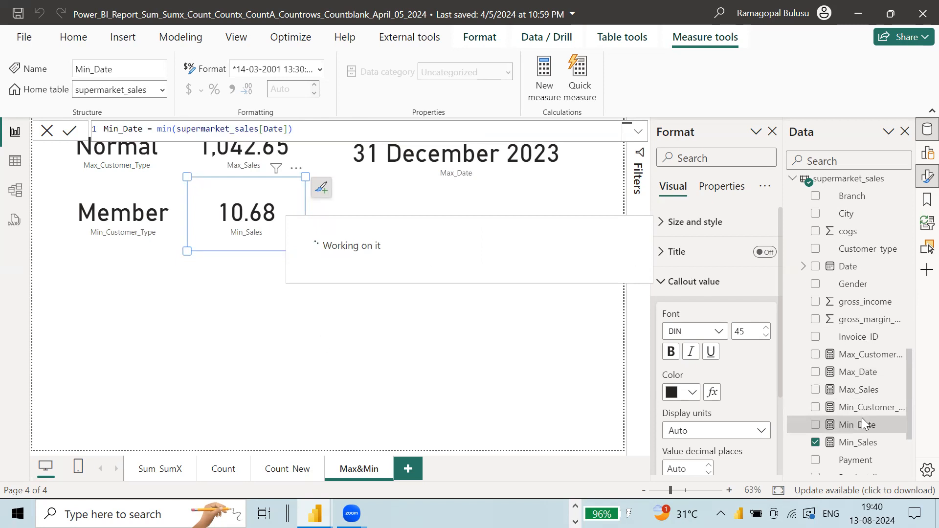
Step: Place the Min_Date measure as its own card below the Max_Date card, undoing any drop that merges it into that card
drag(863, 425, 436, 196)
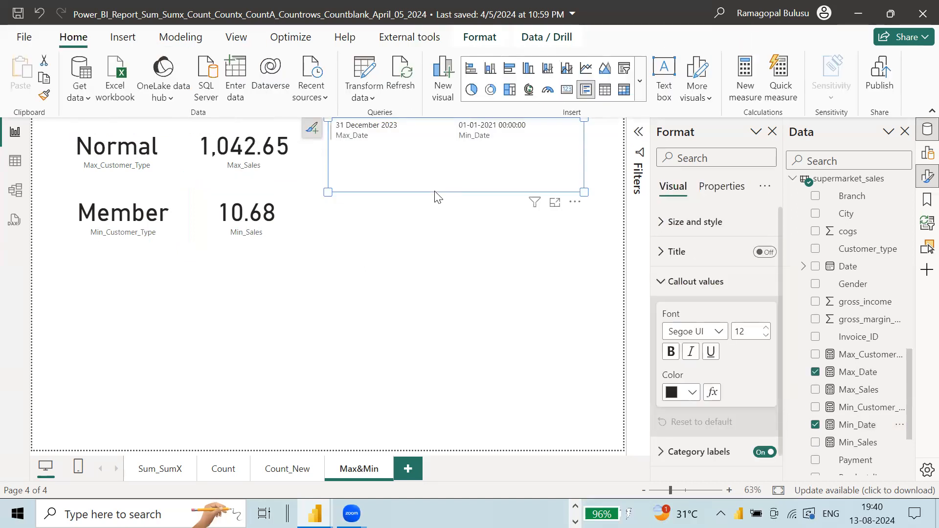
key(ctrl+z)
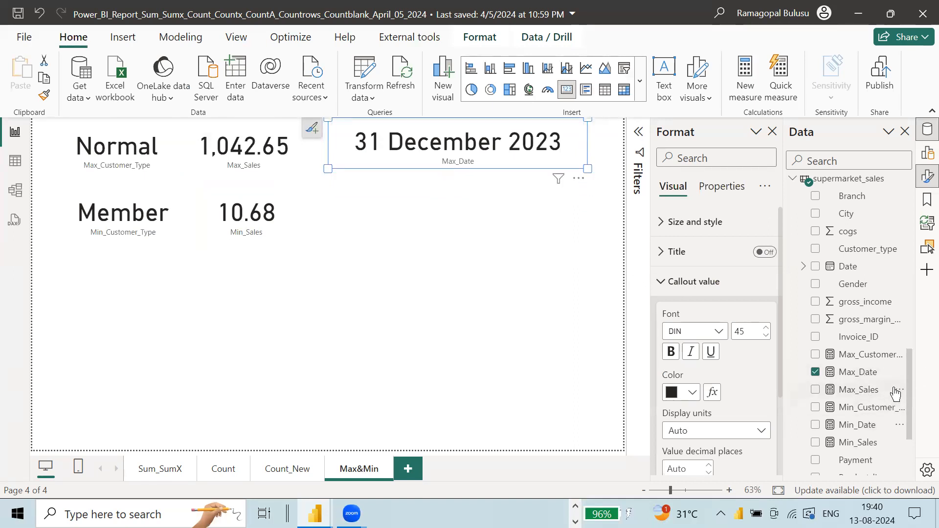
drag(861, 435, 411, 209)
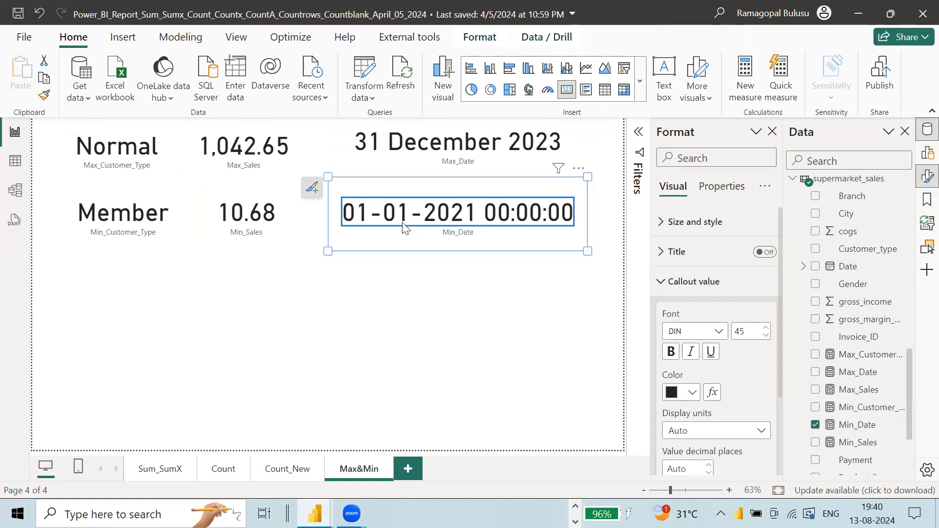
Step: Set the Min_Date measure's format to 14 March 2001 (dd mmmm yyyy) and deselect its card
click(855, 426)
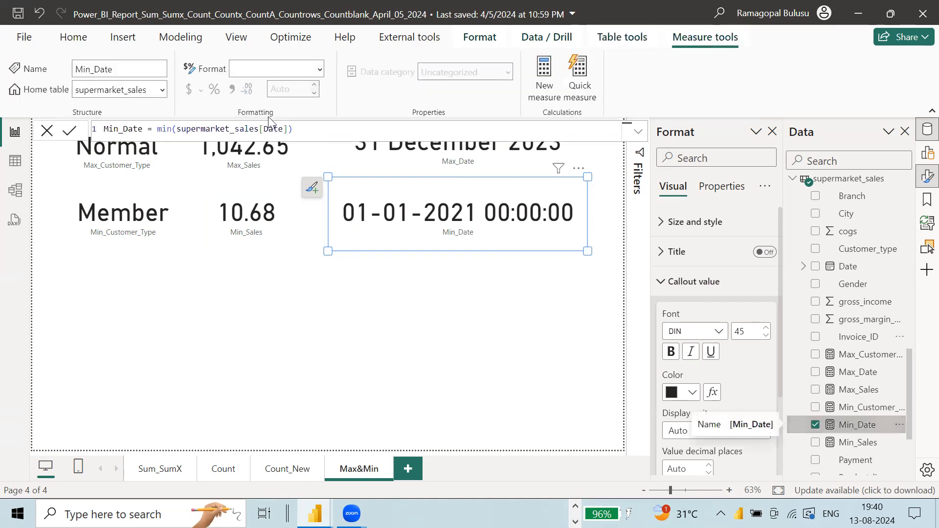
click(321, 70)
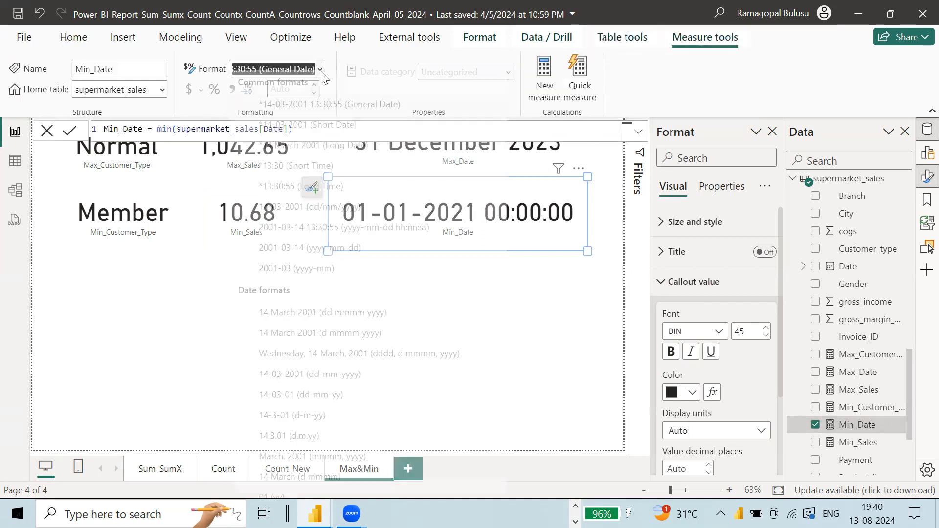
click(323, 321)
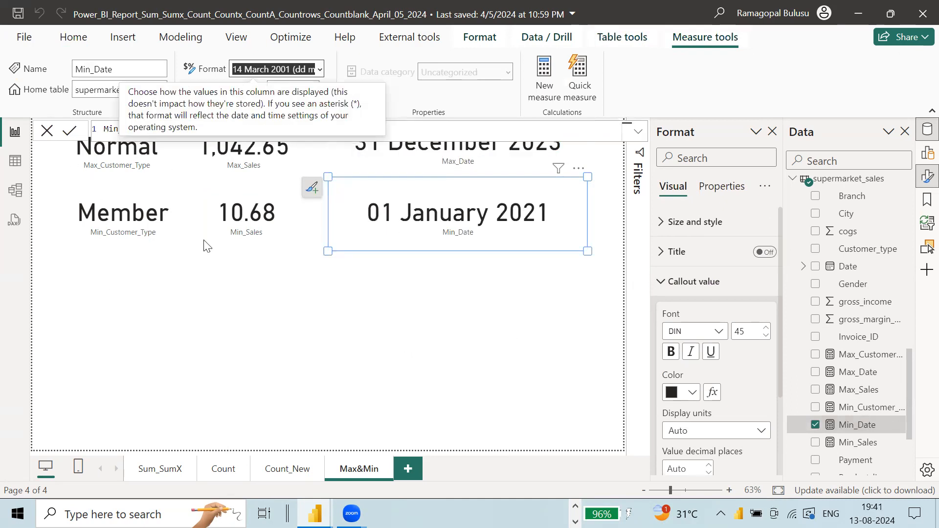
click(241, 405)
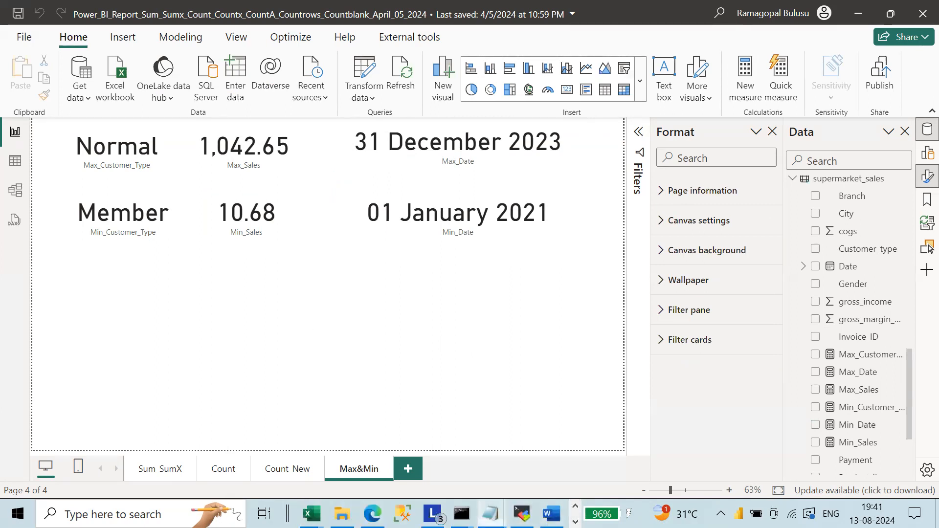
Step: Switch to the Notepad notes and add the heading "Three different type of DAX functions" below the Max scenarios
mouse_move(490, 513)
click(812, 467)
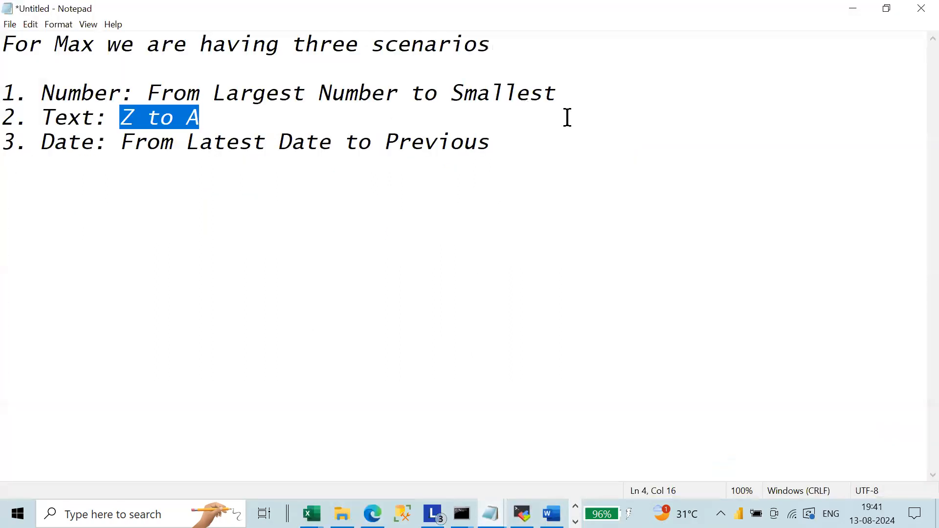
click(553, 146)
key(Return)
text(Three)
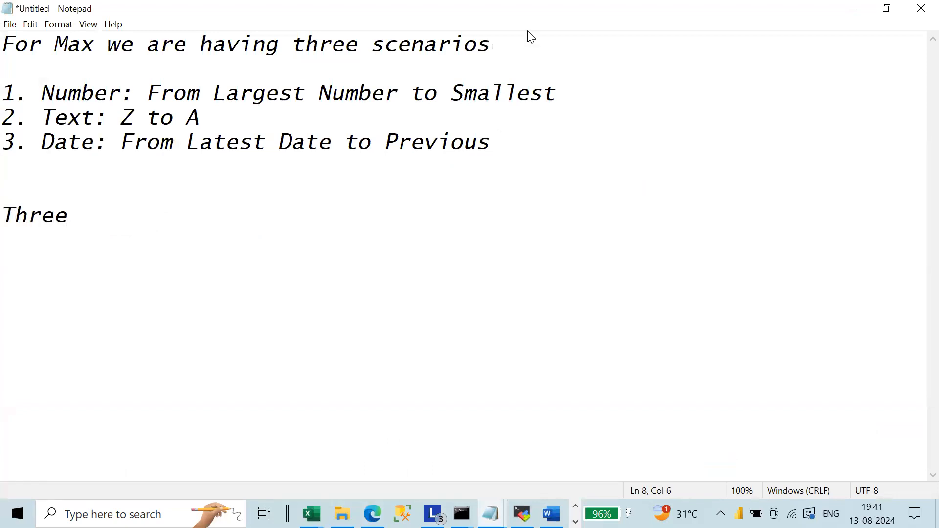
scroll(356, 342, up, 6)
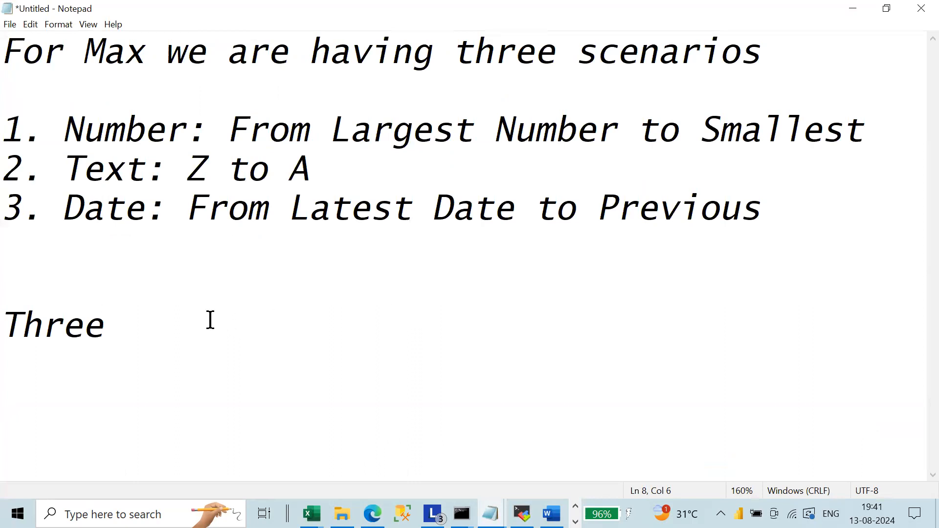
text(diffe)
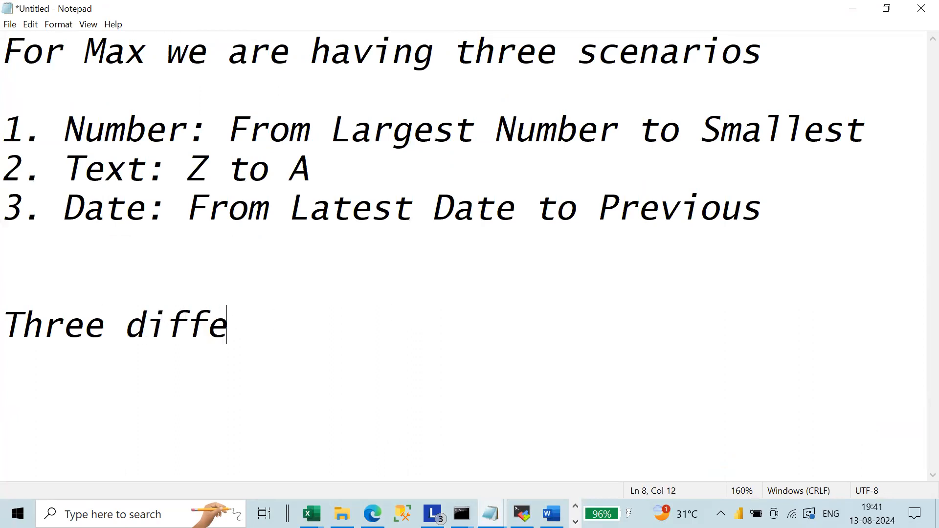
text(rent type of DAX functions)
key(Return)
key(Return)
Step: Start a numbered list under the DAX functions heading with "1. Numeric" and begin item 2
text(1. )
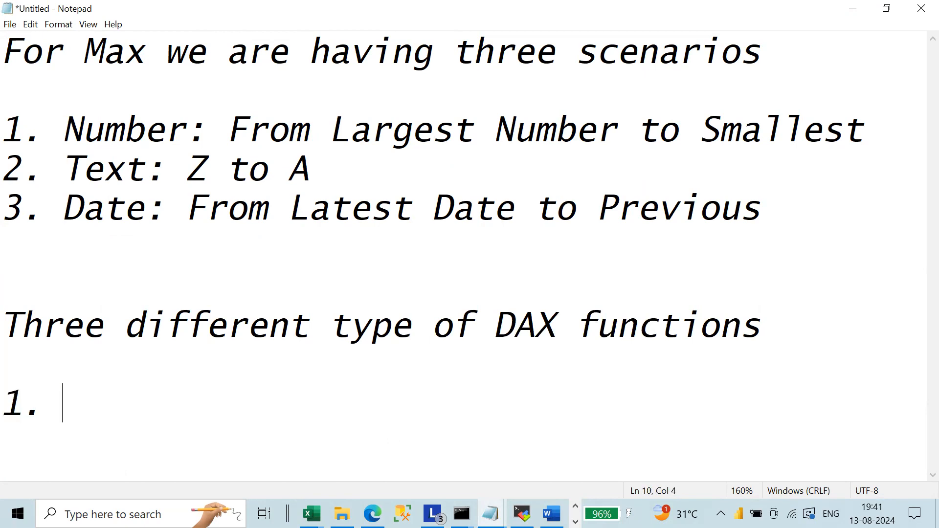
text(Numeric)
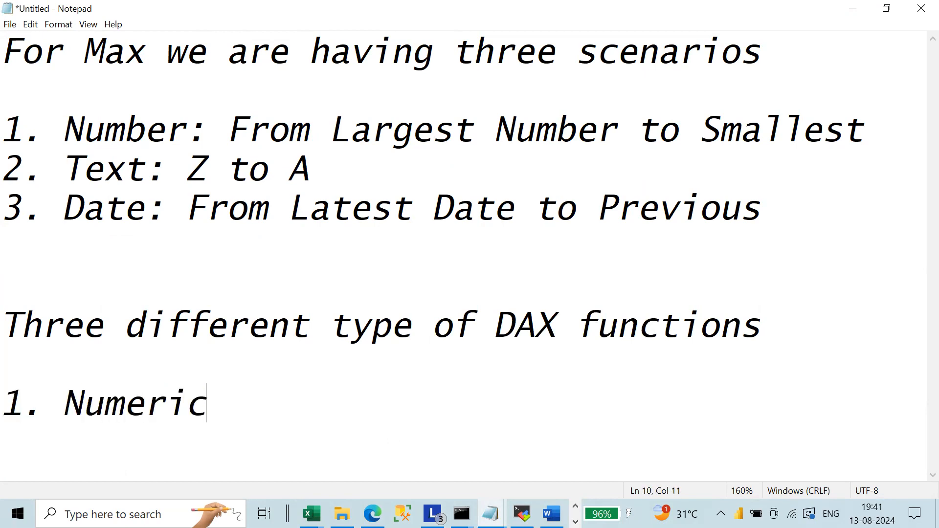
key(Return)
text(2)
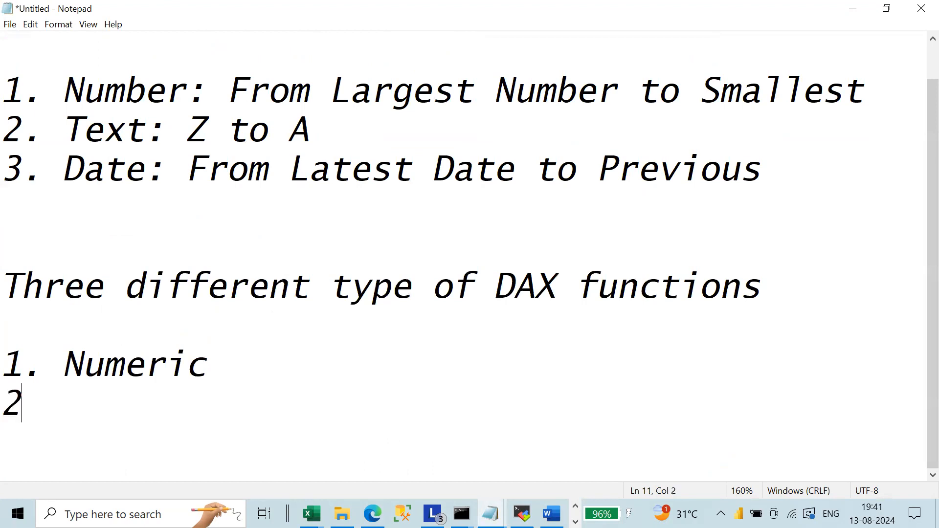
text(.)
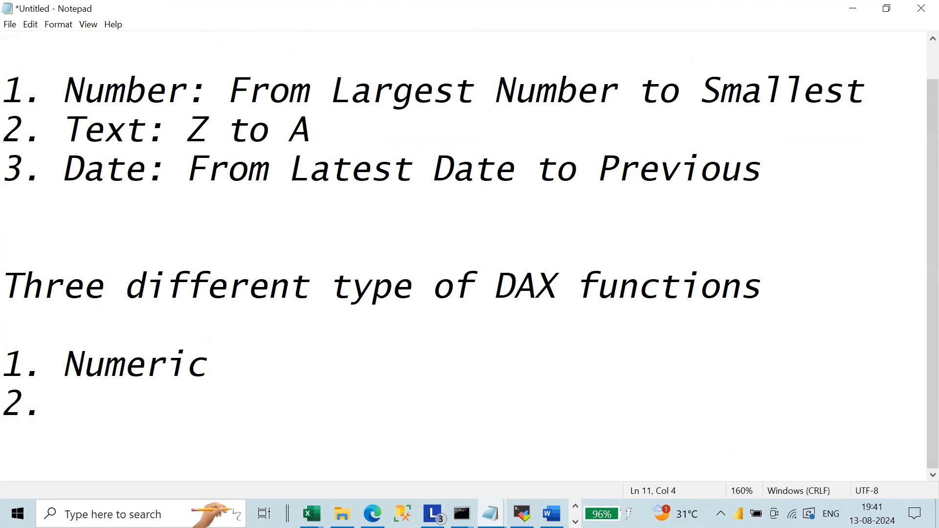
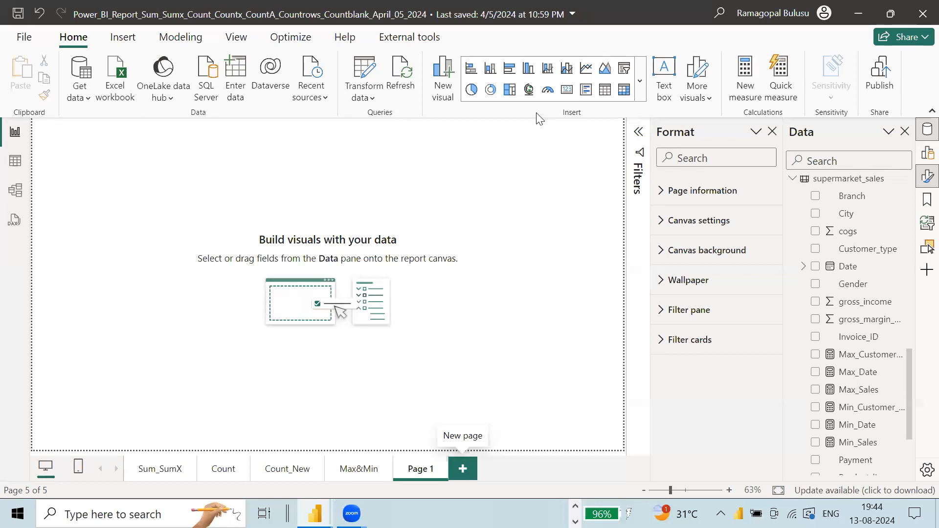
Step: In Power BI, rename the new blank page Page 1 as Report
double_click(434, 470)
text(Repor)
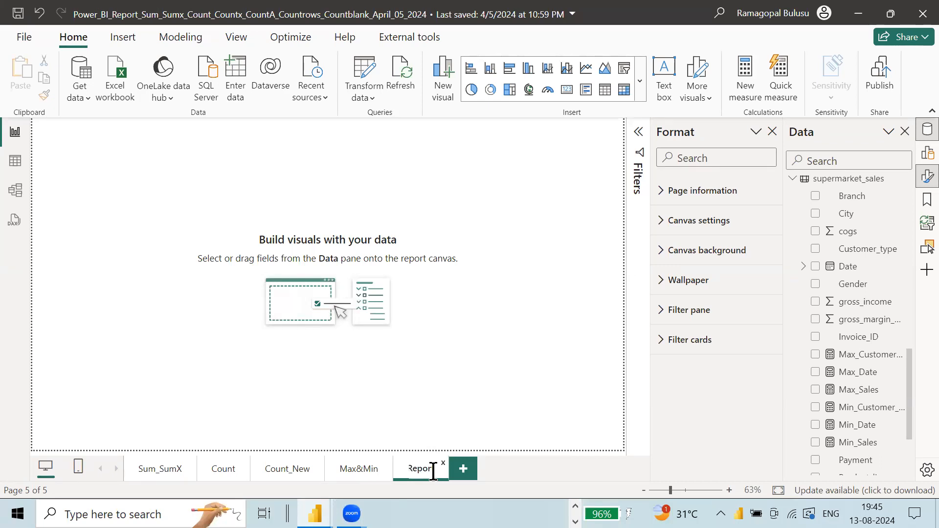
text(t)
Step: Expand the Filters pane and add a stacked column chart of Total by Branch, enlarged to cover most of the page
click(639, 132)
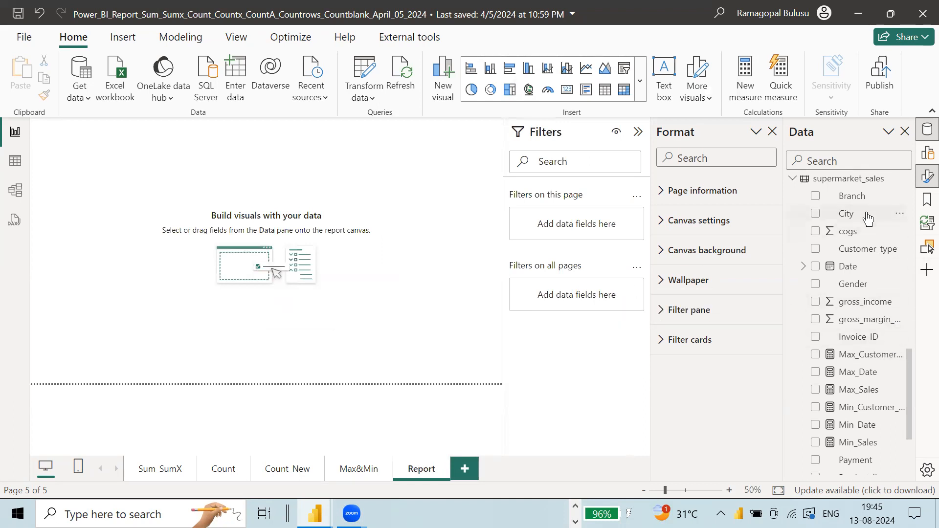
click(487, 78)
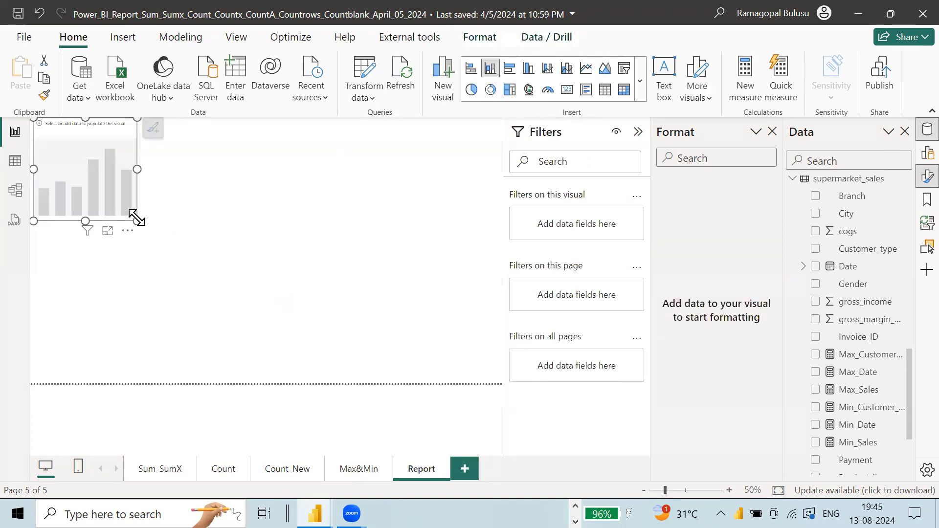
drag(135, 224, 186, 244)
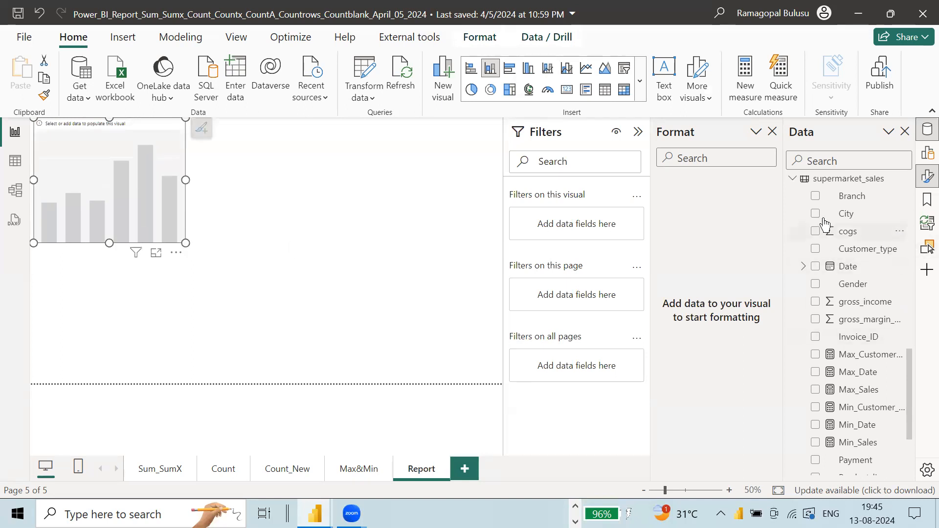
click(816, 197)
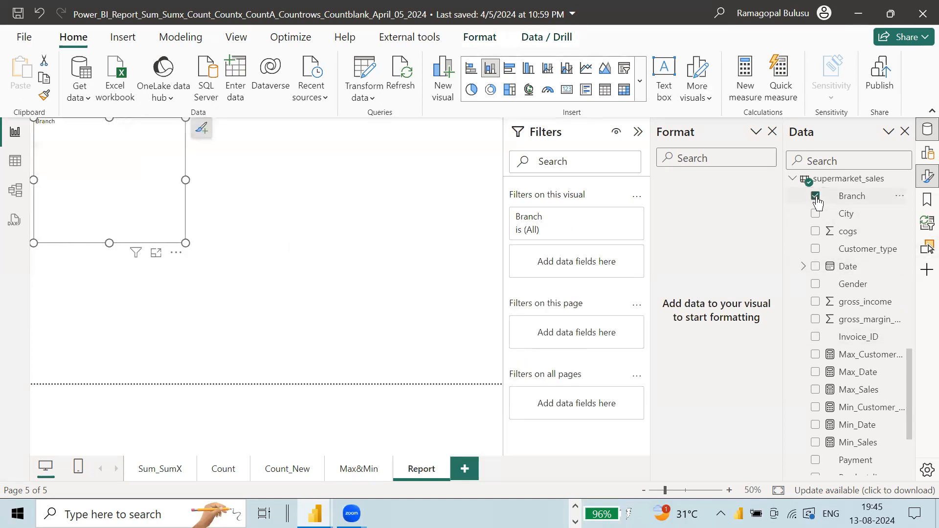
scroll(855, 379, down, 3)
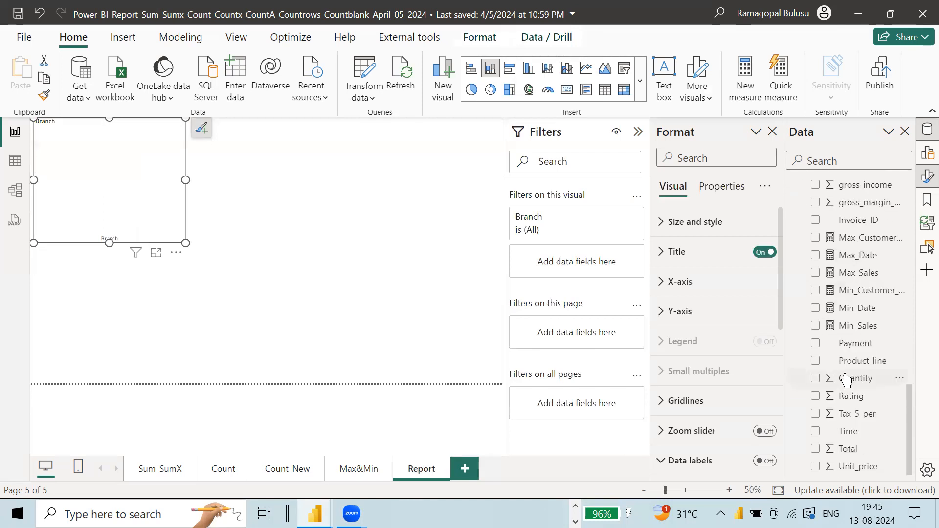
click(817, 450)
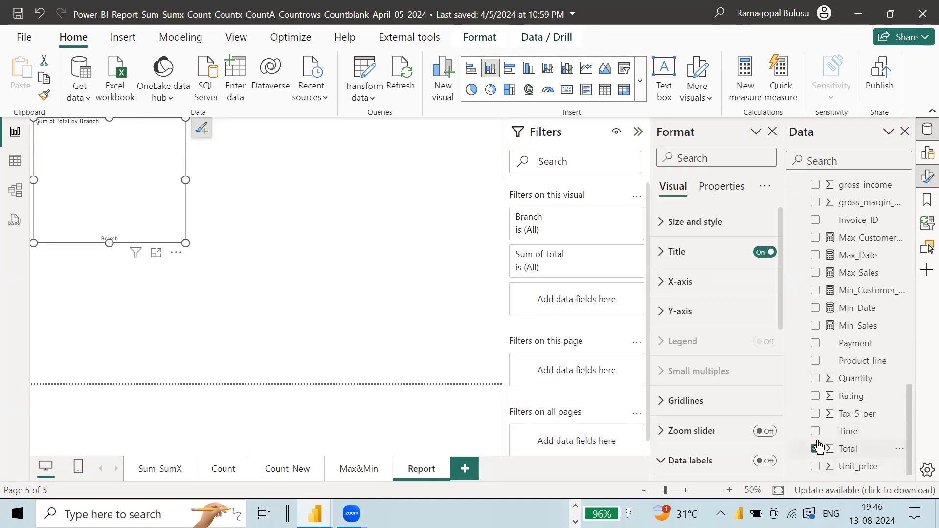
drag(186, 243, 442, 351)
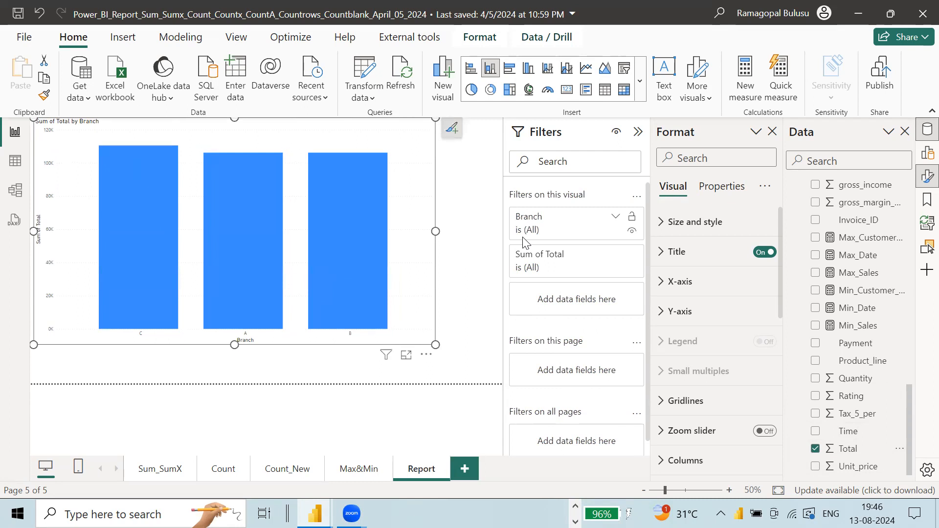
Step: Replace Branch with City from supermarket_sales in the column chart and inspect the totals of the city segments
scroll(853, 349, up, 10)
drag(909, 260, 913, 348)
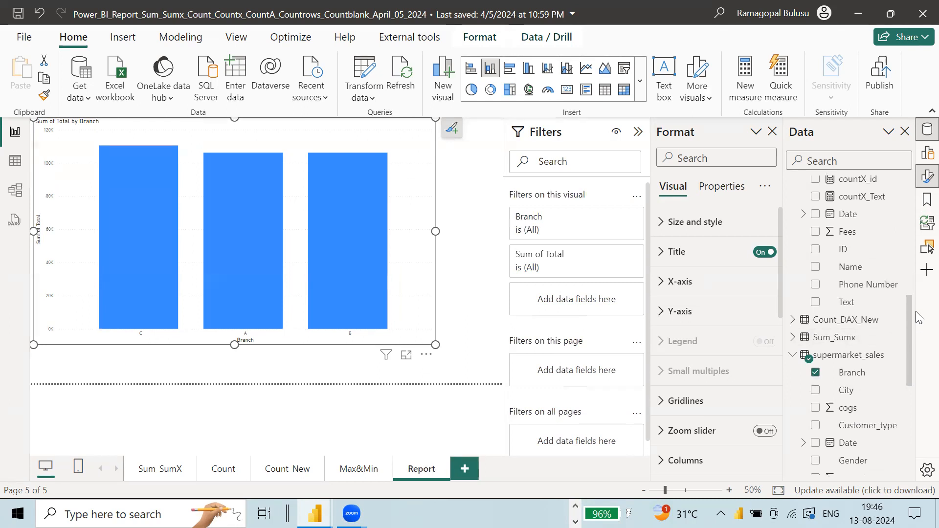
click(817, 392)
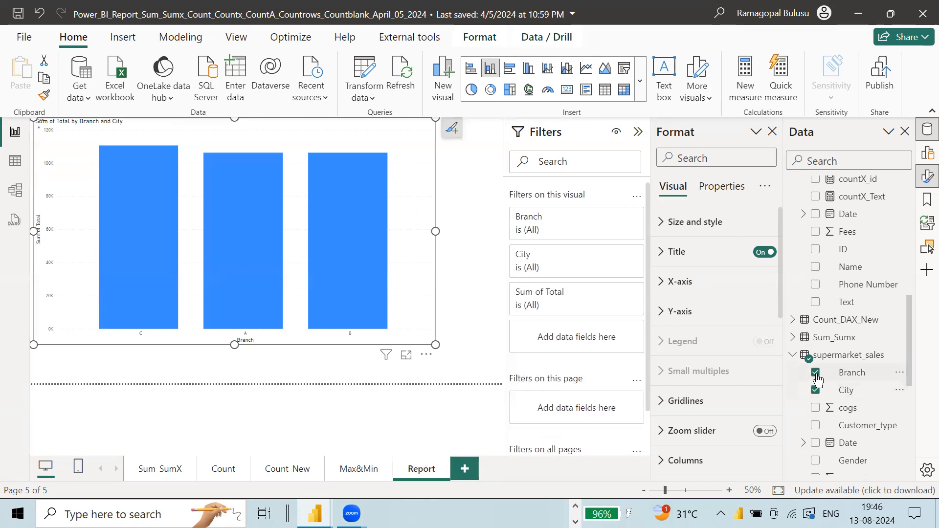
click(815, 373)
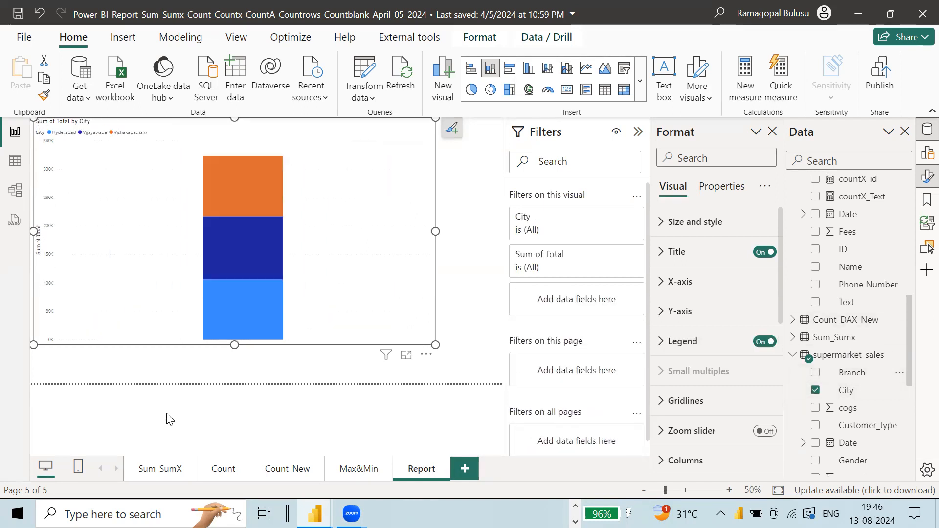
drag(907, 364, 919, 387)
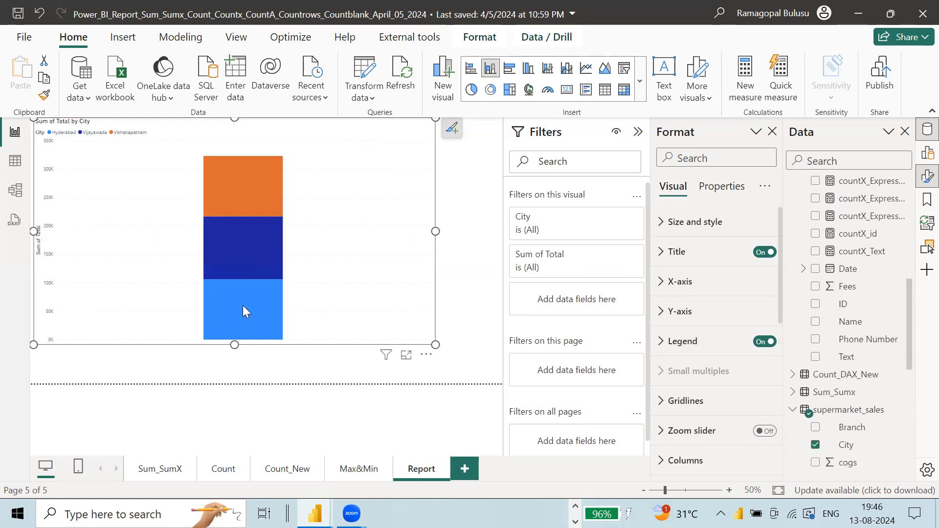
mouse_move(243, 305)
mouse_move(242, 242)
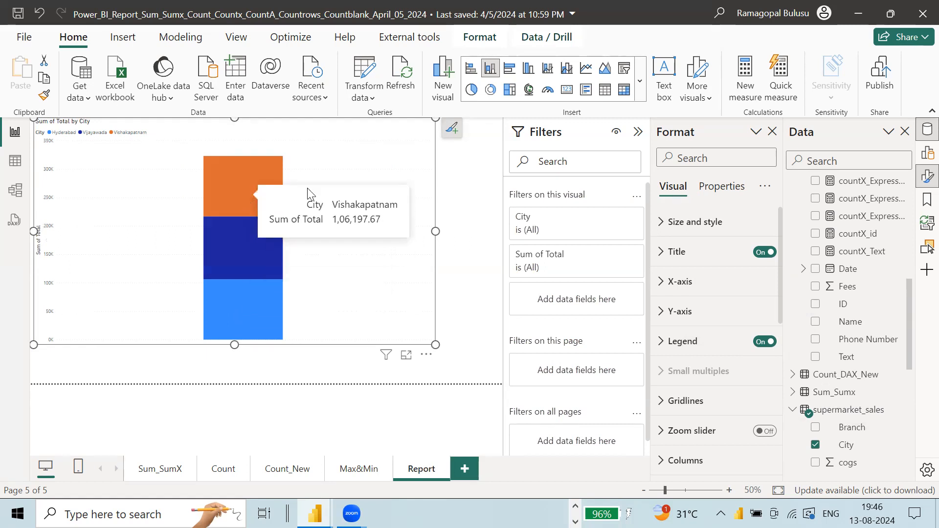
Step: Try the City chart as a stacked bar, change it to a clustered column chart, and shrink it
click(472, 73)
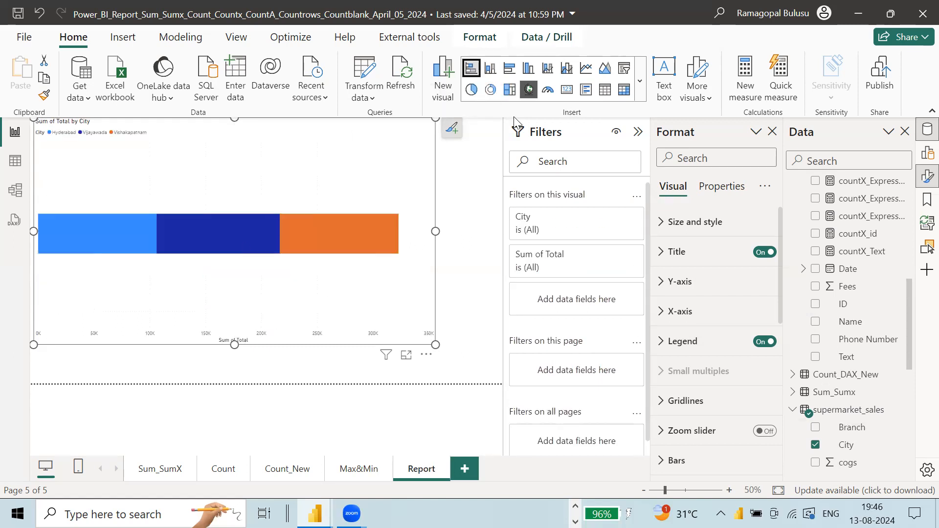
click(528, 71)
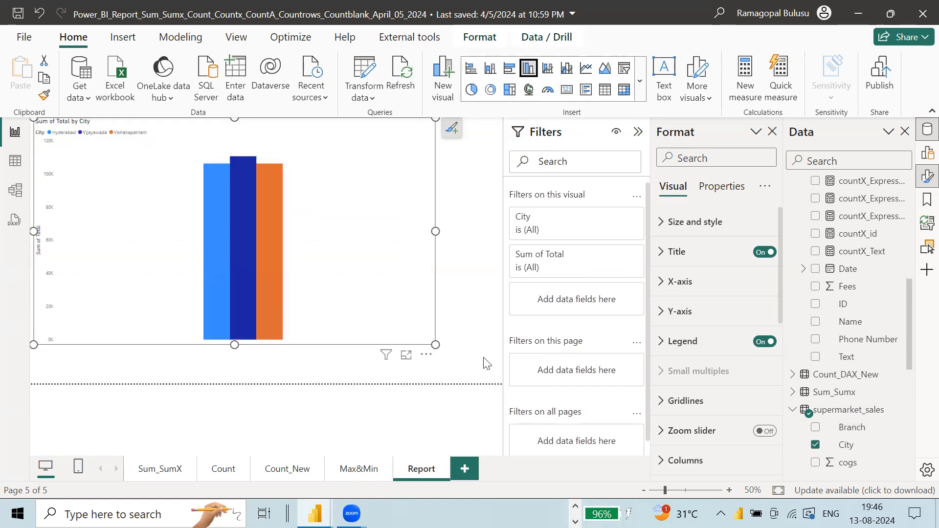
drag(436, 345, 455, 343)
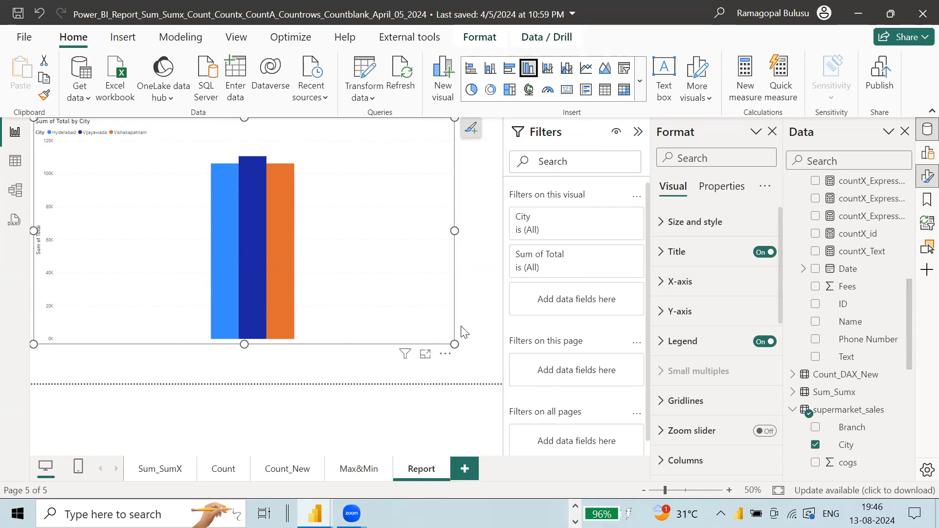
drag(455, 344, 327, 310)
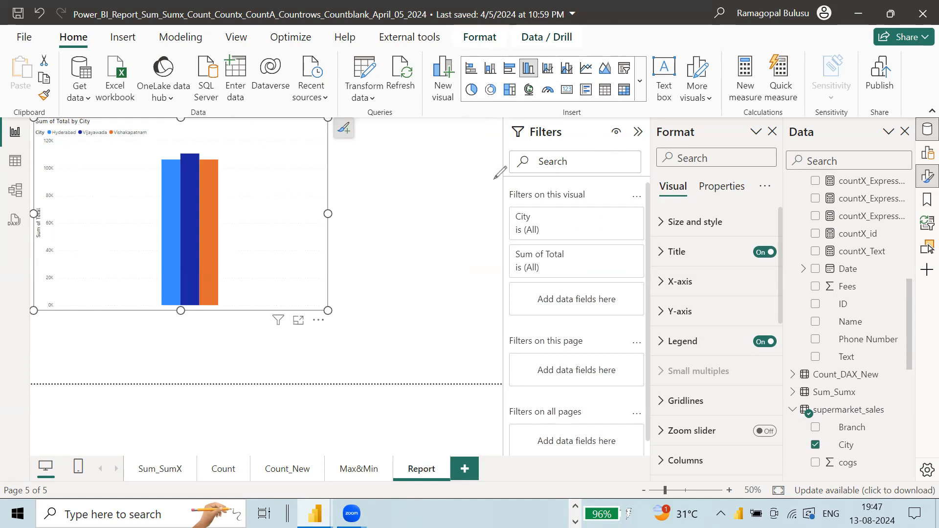
drag(494, 194, 567, 156)
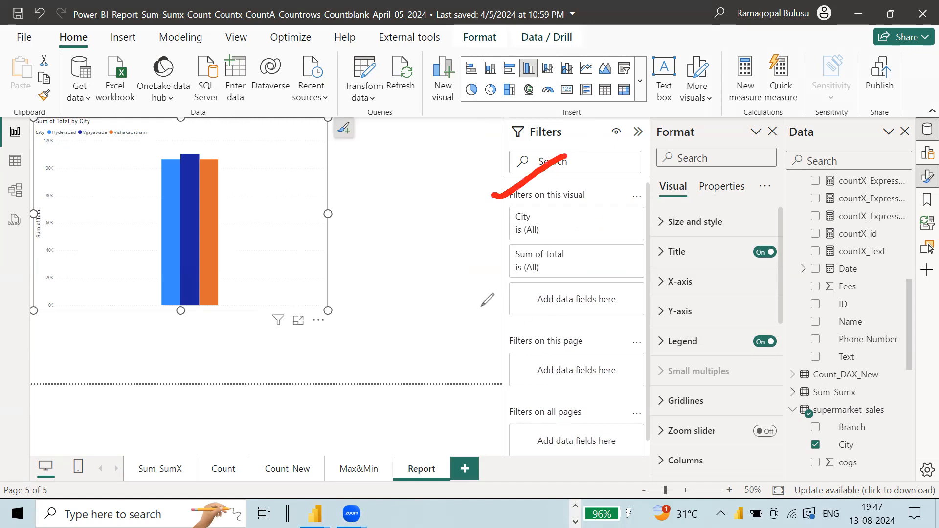
mouse_move(483, 343)
mouse_down()
mouse_move(504, 349)
mouse_move(605, 269)
mouse_up()
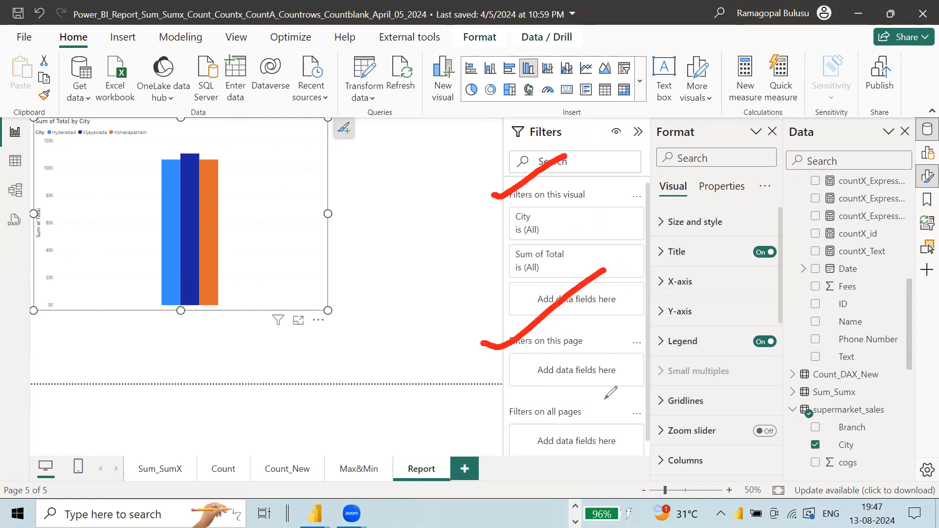
drag(511, 417, 632, 370)
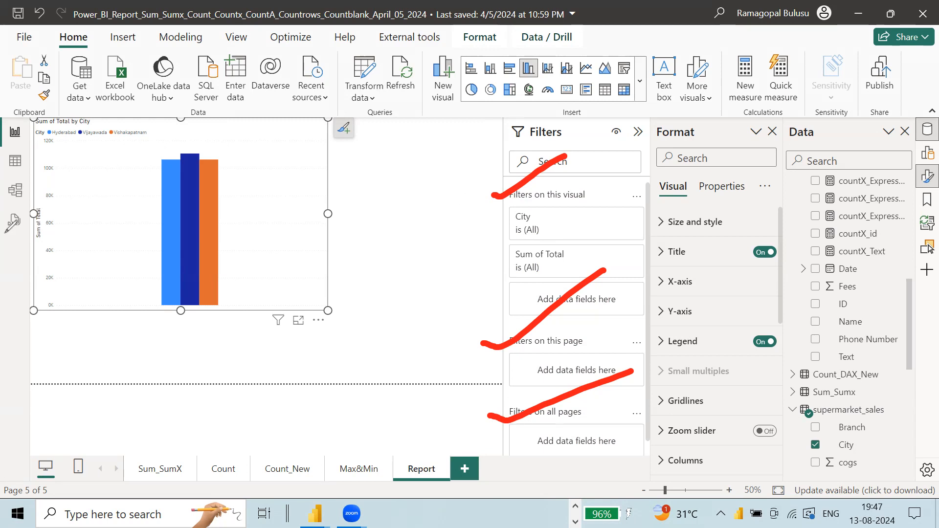
Step: Shrink the clustered column chart to about half the page width
drag(328, 310, 258, 268)
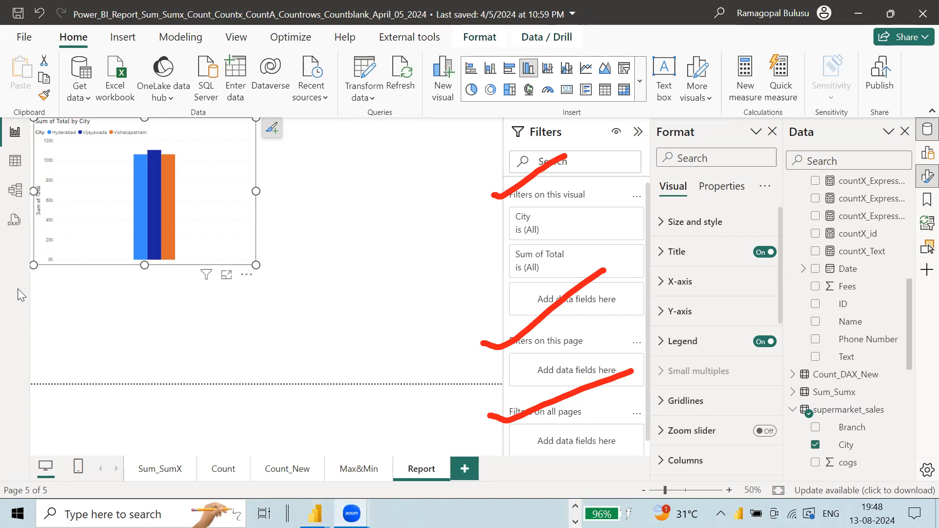
click(556, 301)
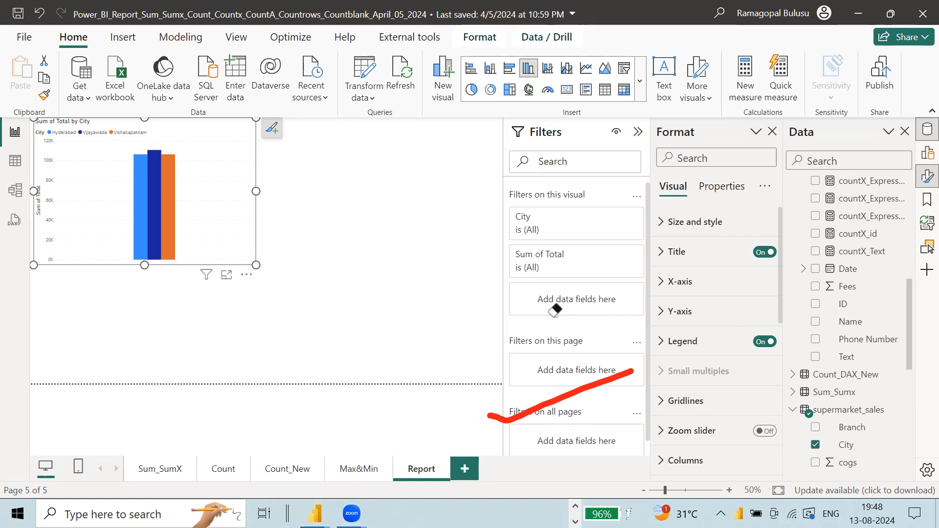
click(558, 400)
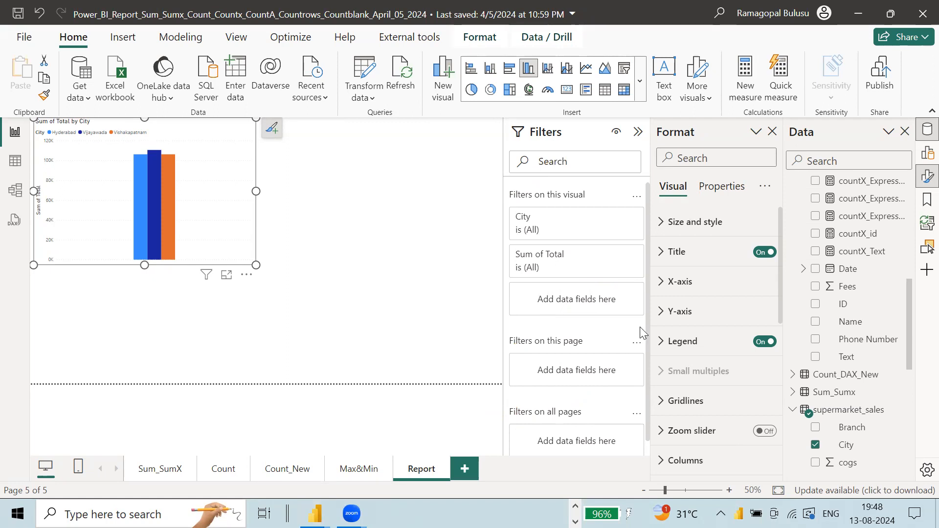
Step: Add City as a filter on all pages, limit it to Hyderabad, and make the chart slightly smaller
scroll(599, 415, down, 1)
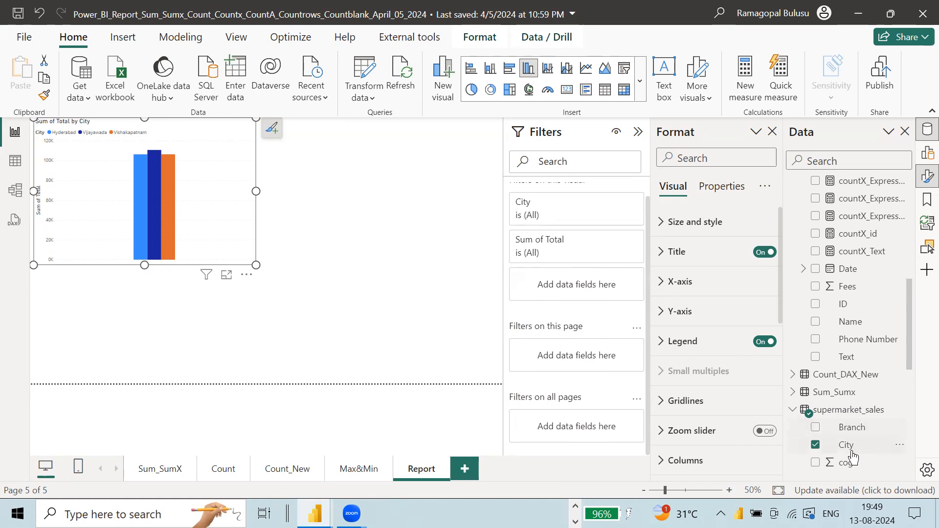
drag(847, 449, 592, 432)
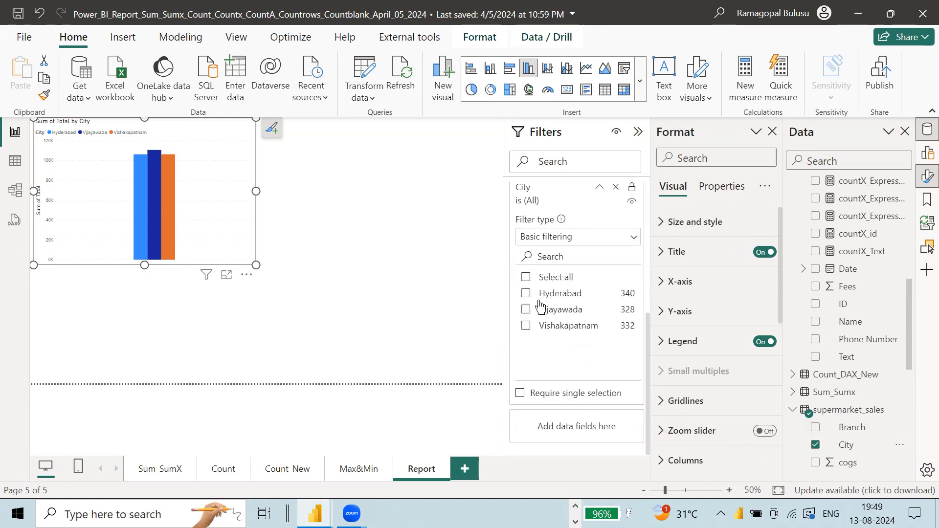
click(527, 294)
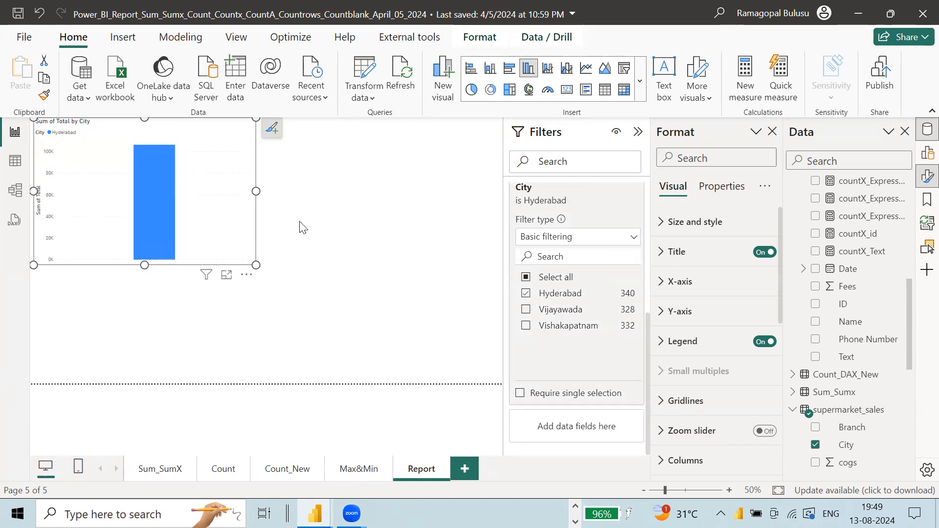
drag(256, 265, 233, 250)
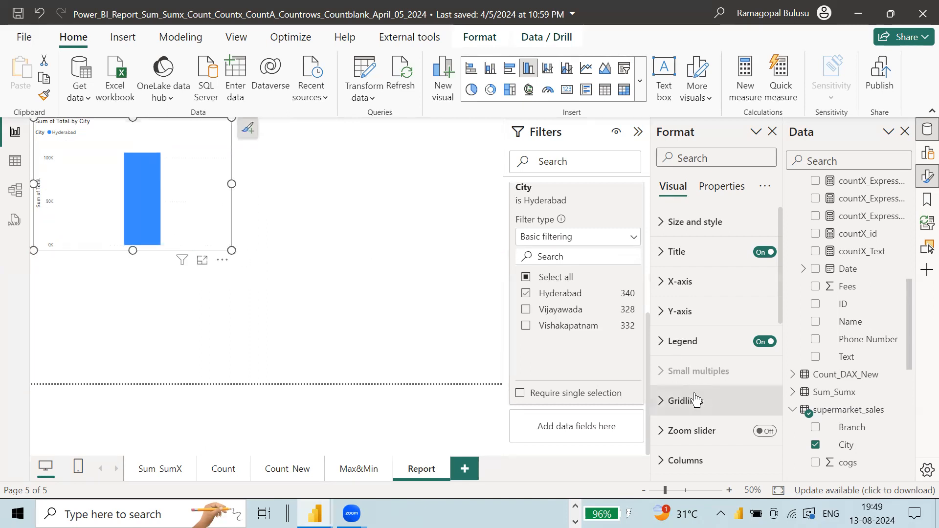
Step: Add City as a filter on the Report page, select Hyderabad, and slightly enlarge the chart
drag(647, 376, 656, 275)
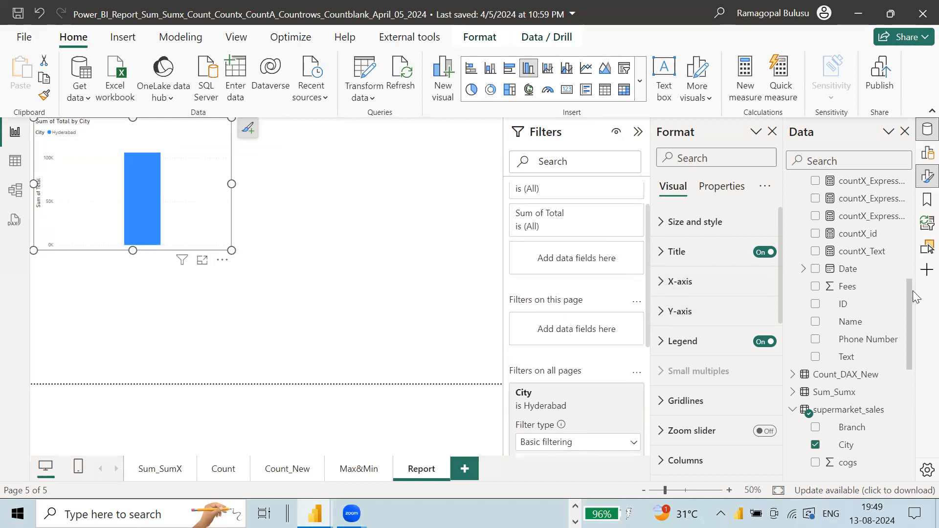
drag(849, 448, 600, 331)
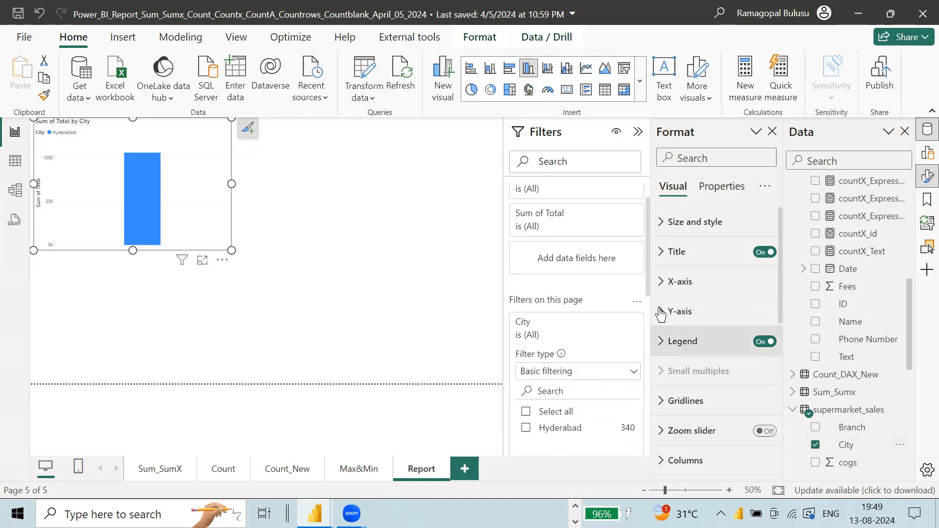
drag(651, 279, 650, 306)
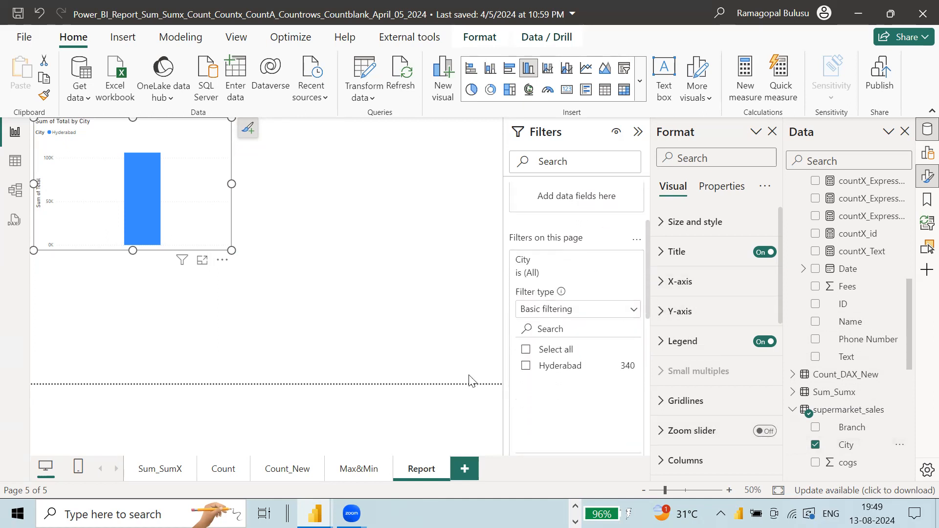
click(527, 367)
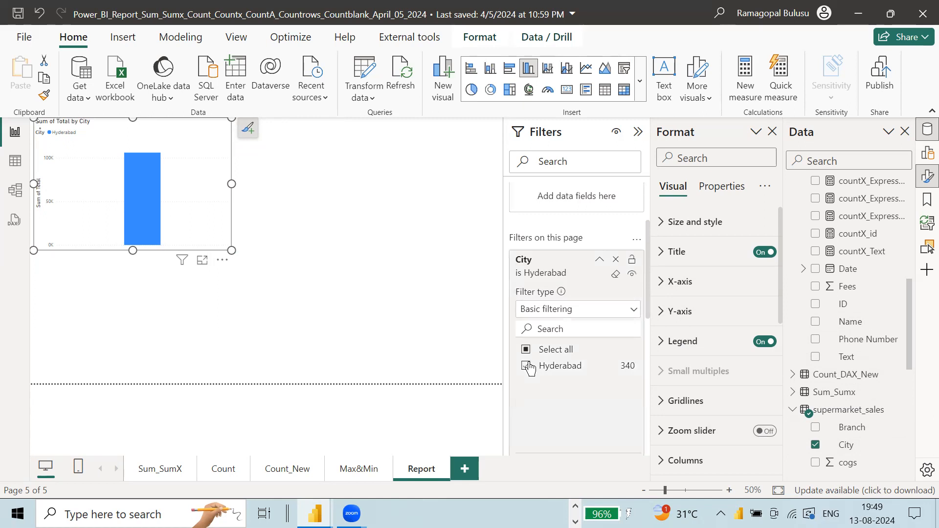
drag(231, 252, 247, 261)
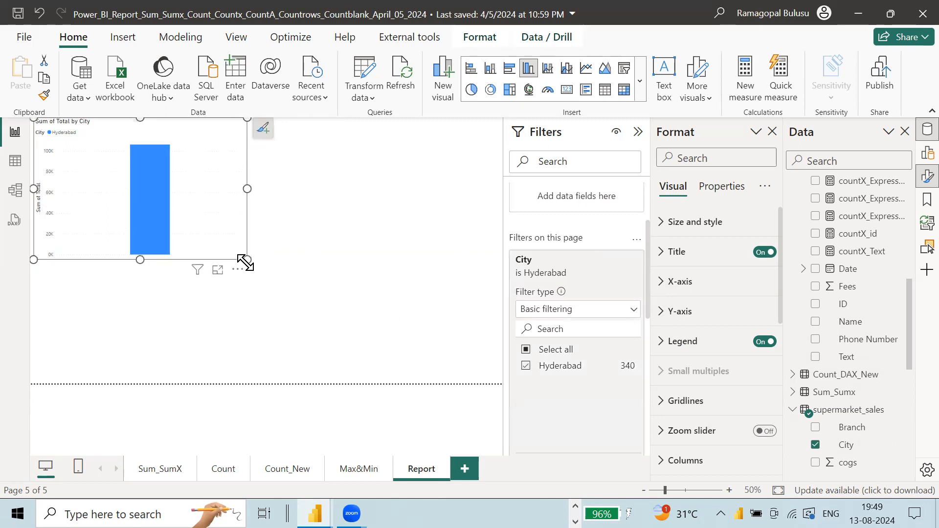
Step: Check how the all-pages City filter affects the Max&Min, Count_New, Count and Sum_SumX pages
click(359, 470)
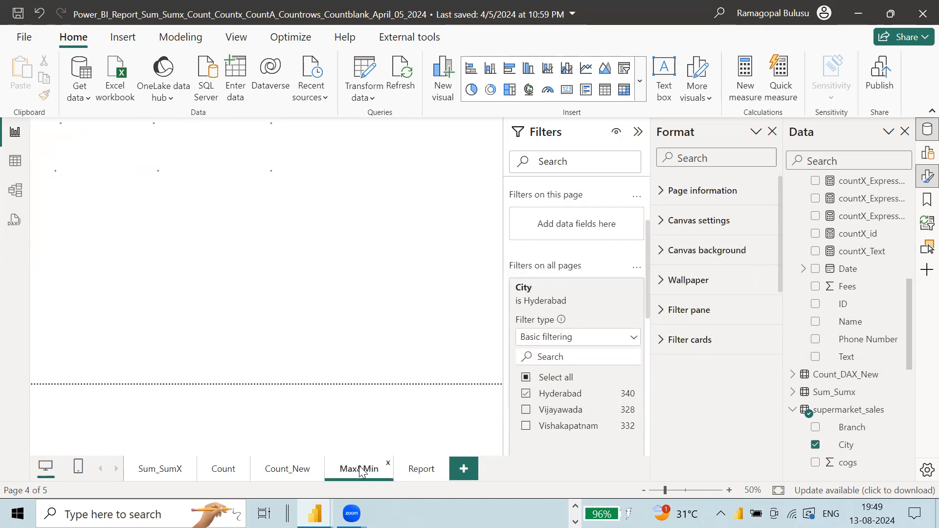
click(289, 472)
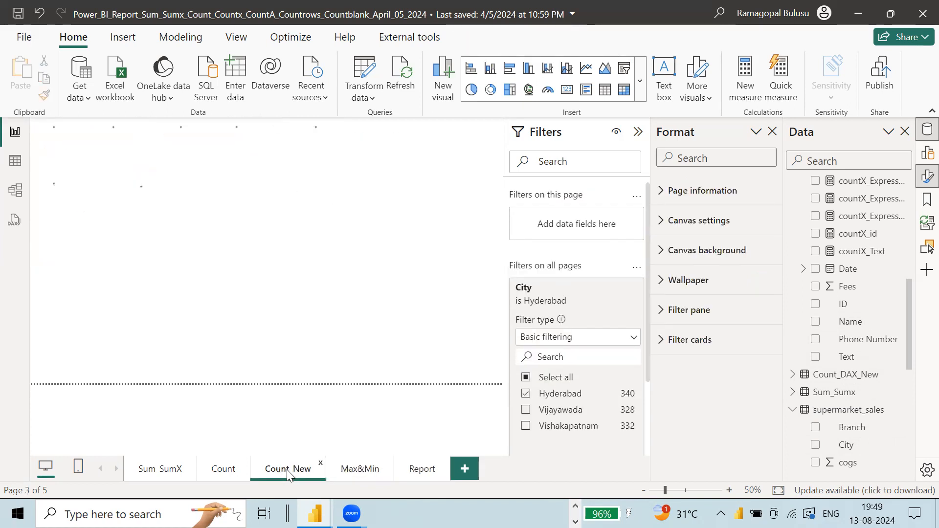
click(223, 471)
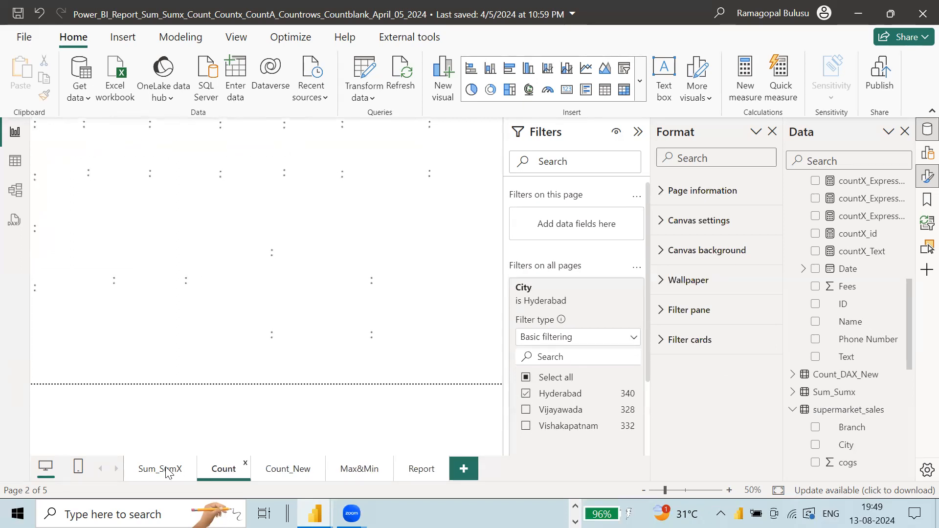
click(166, 470)
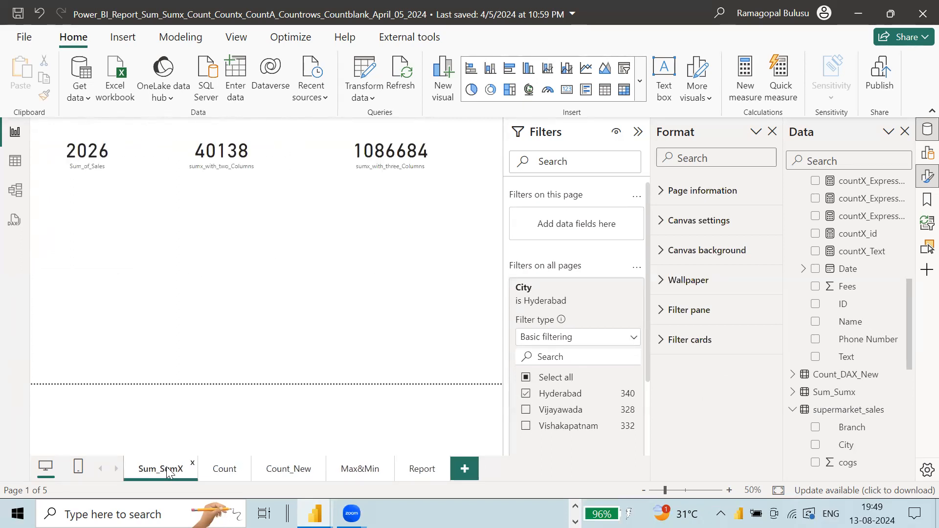
Step: View the Max&Min page's cards, and sort the supermarket_sales table by Date in ascending order in table view
click(350, 469)
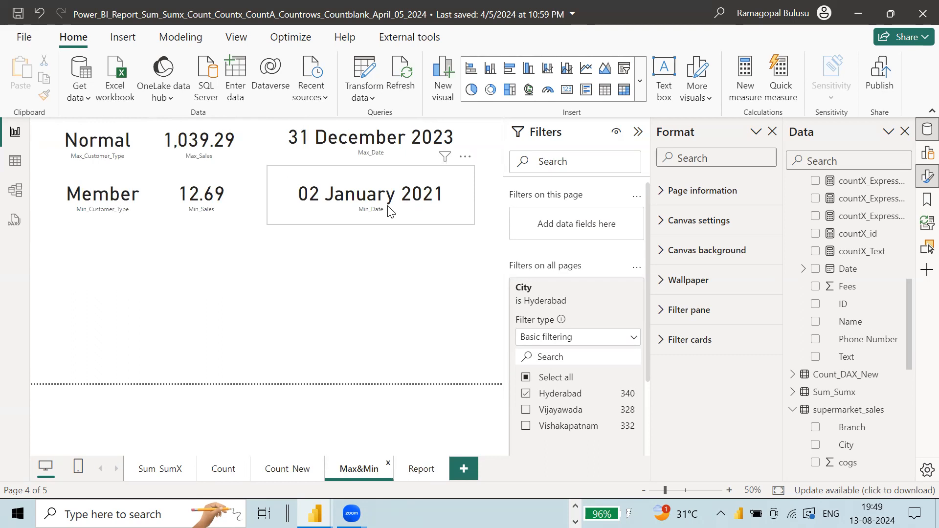
click(11, 168)
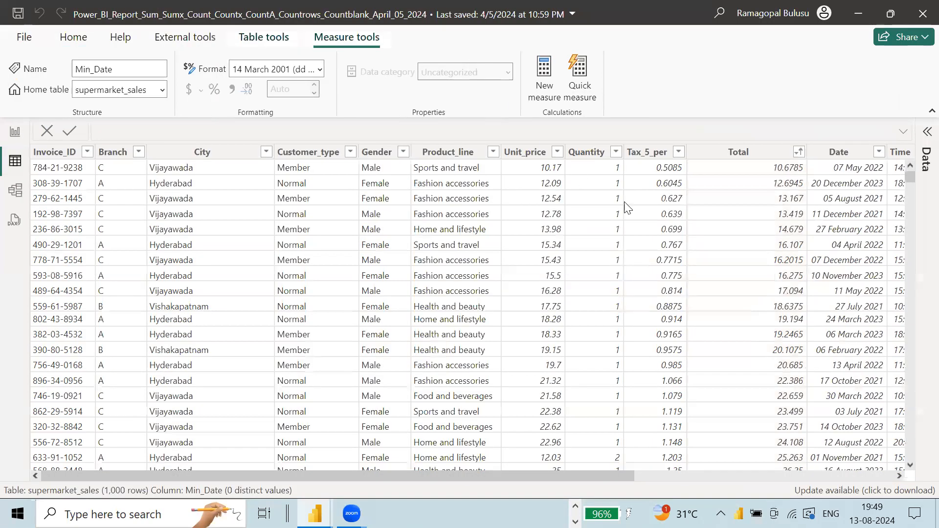
click(879, 152)
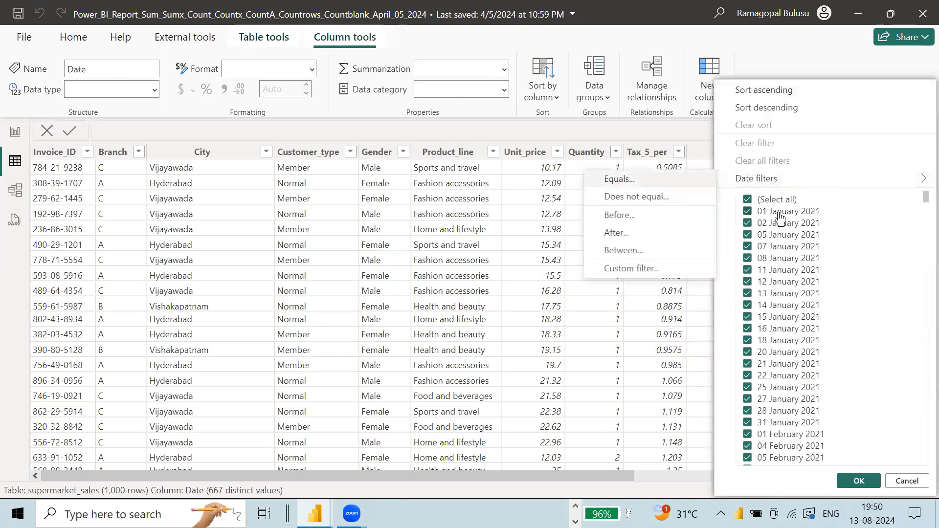
click(772, 93)
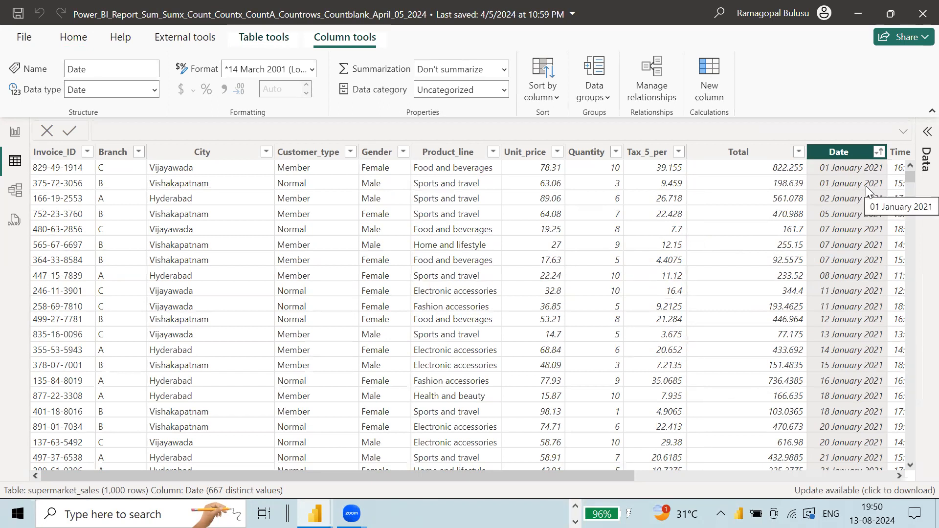
Step: Filter the City column of the supermarket_sales table to show only Hyderabad rows
click(267, 153)
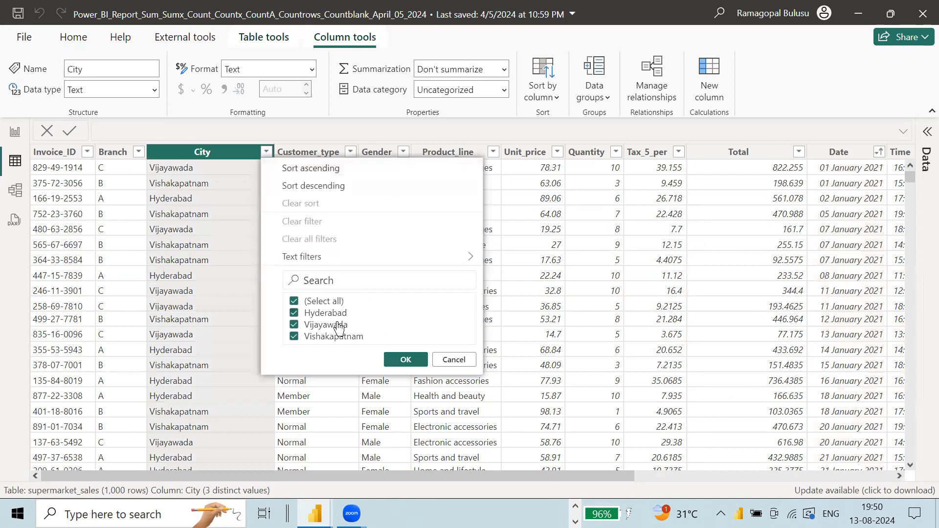
click(334, 326)
click(401, 359)
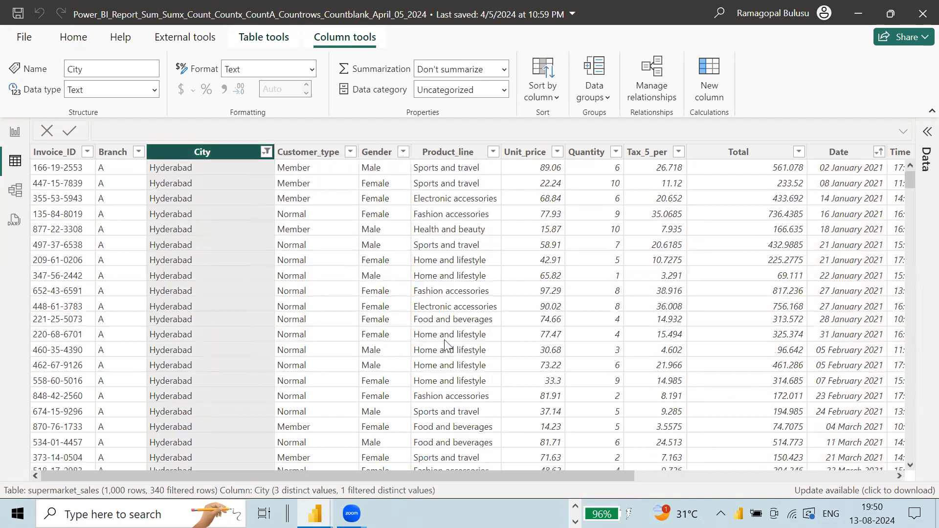
Step: Include Vijayawada and Vishakapatnam again in the City column filter of the supermarket_sales table
click(265, 152)
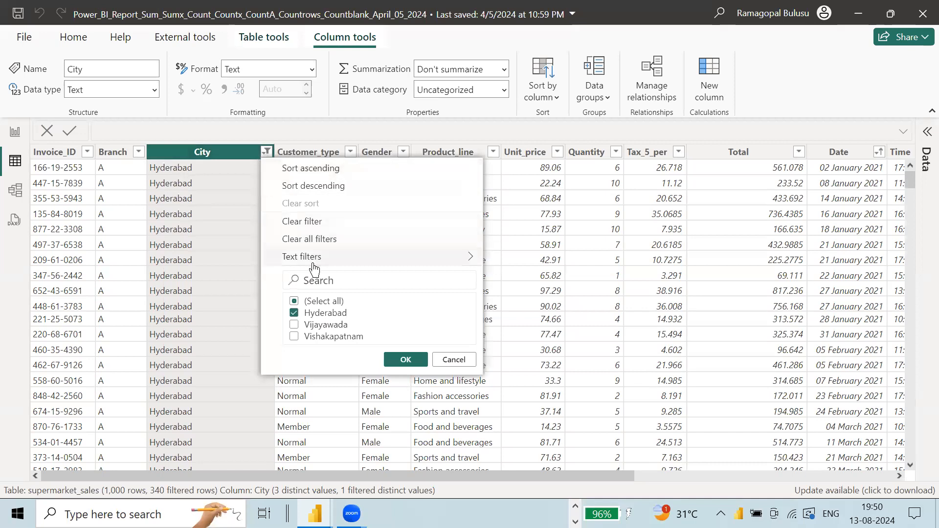
click(323, 325)
click(327, 338)
click(409, 359)
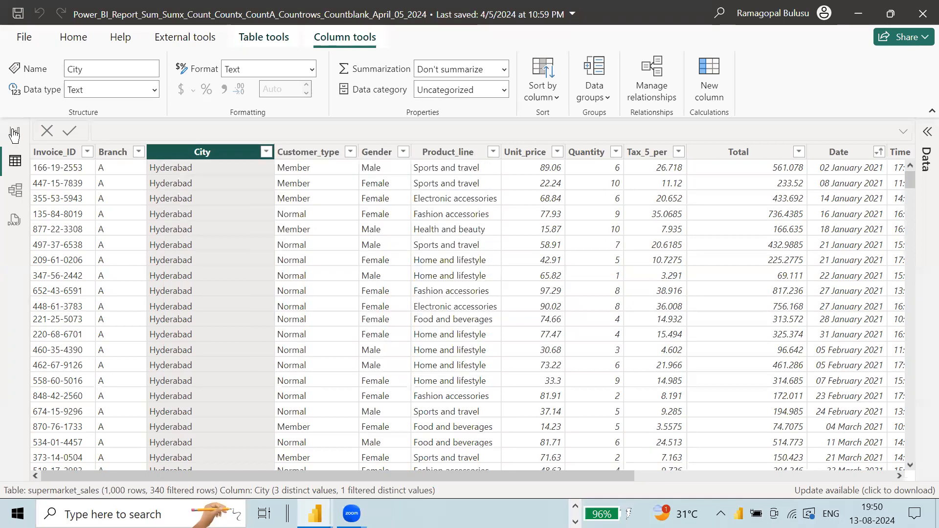
Step: Return to the report view and compare the filters applied on the Max&Min, Count and Report pages
click(14, 133)
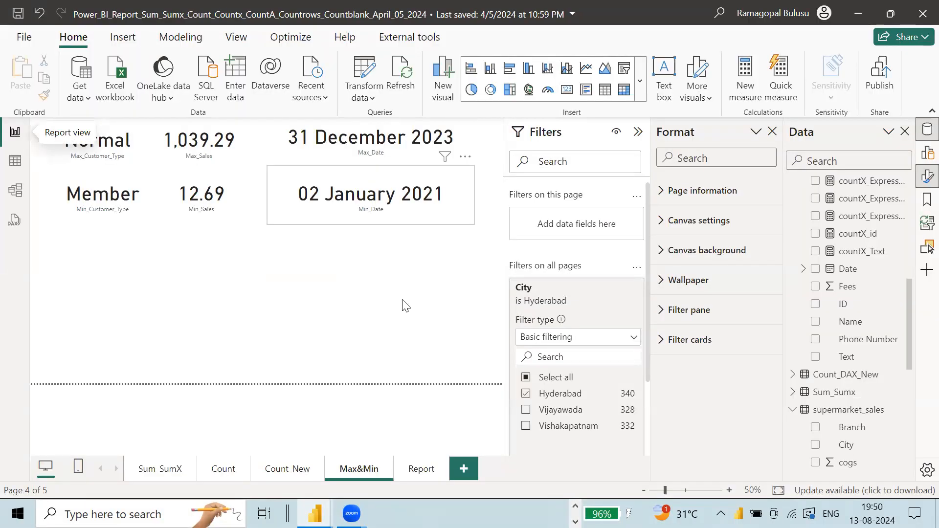
click(347, 199)
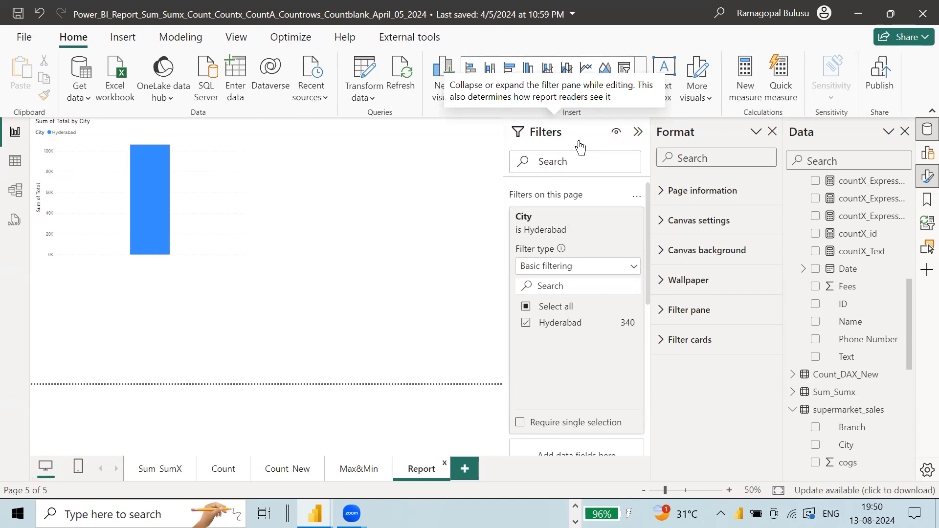
click(224, 471)
click(280, 478)
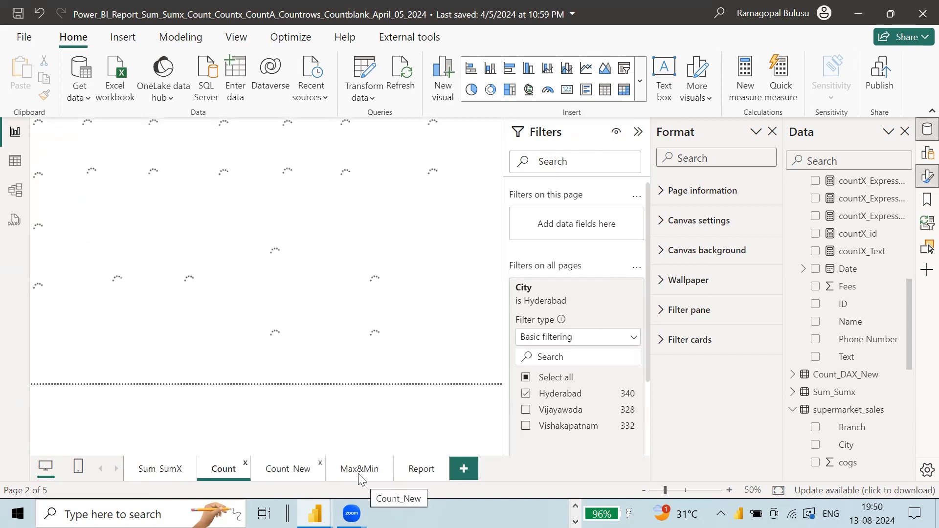
click(362, 478)
click(420, 473)
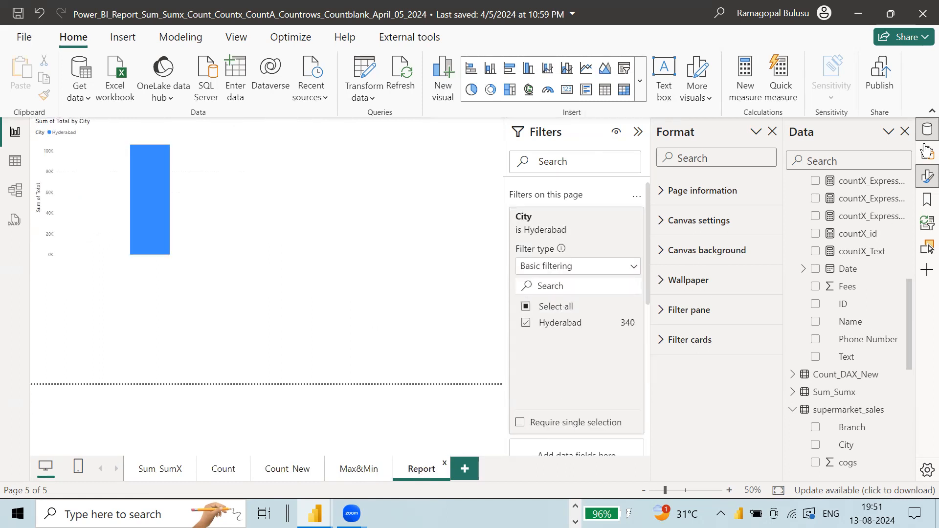
Step: Examine the Report page's information settings, including its name and the available page types
click(662, 198)
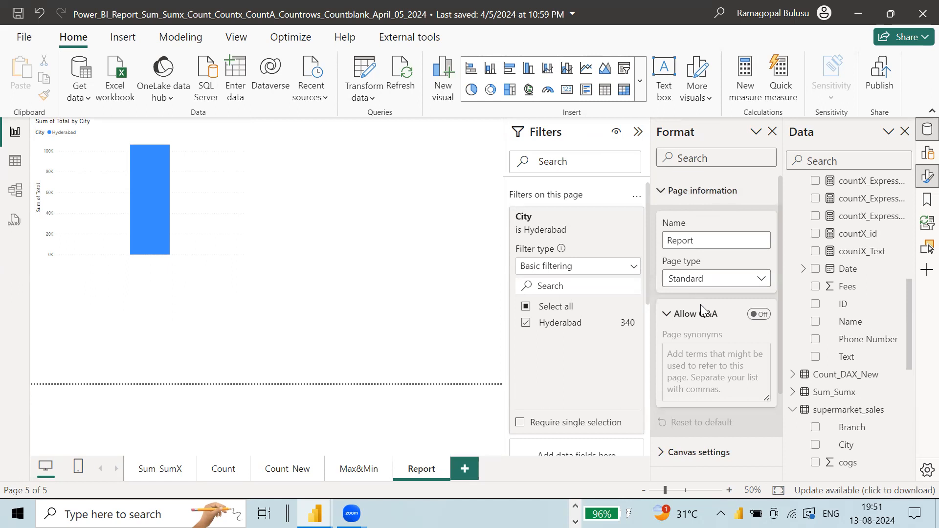
click(699, 282)
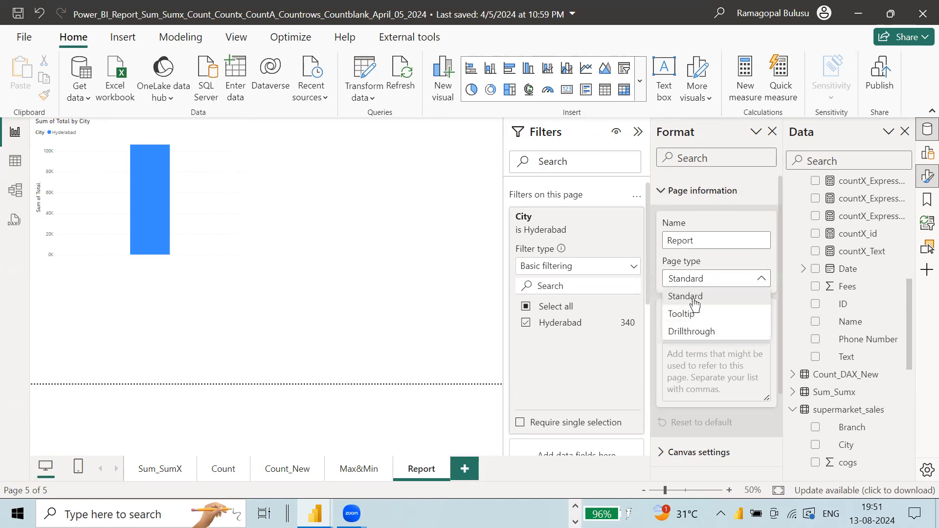
click(700, 244)
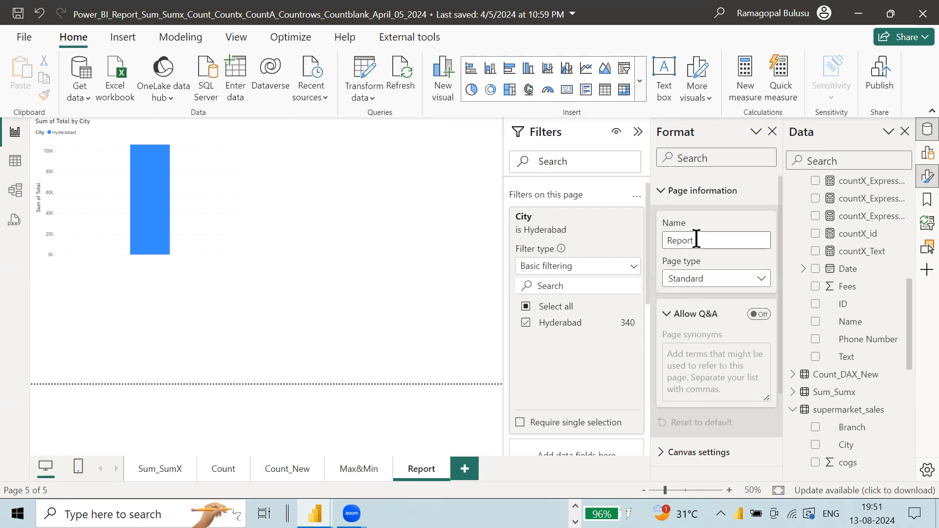
click(696, 281)
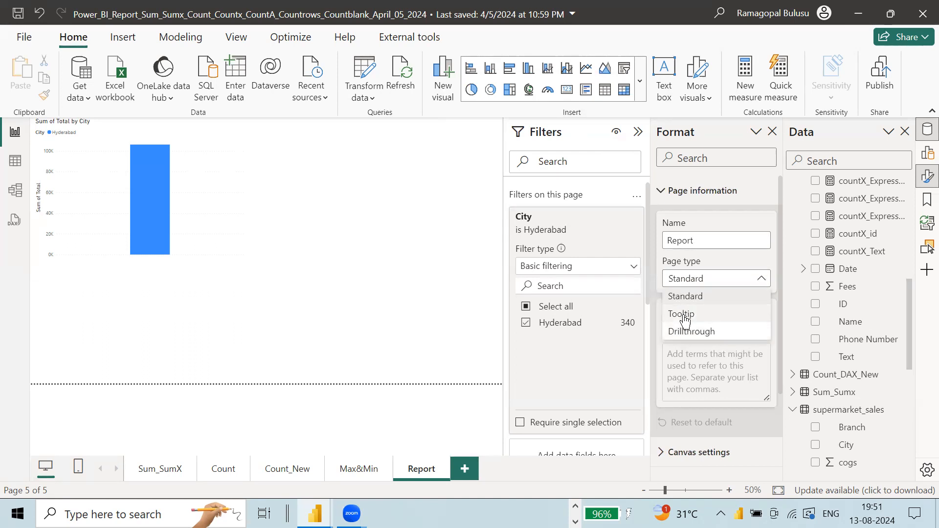
click(727, 265)
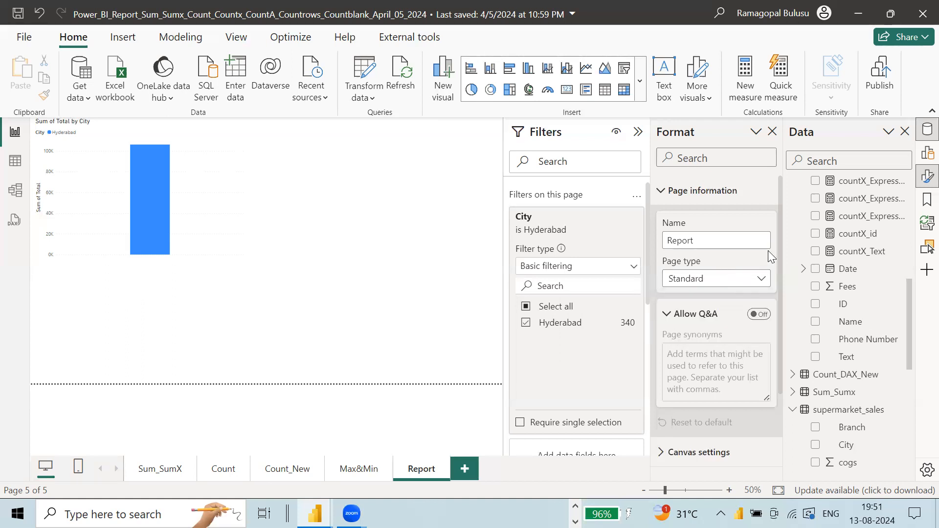
Step: Try the 4:3, Letter and Tooltip canvas types on the Report page
scroll(766, 240, down, 3)
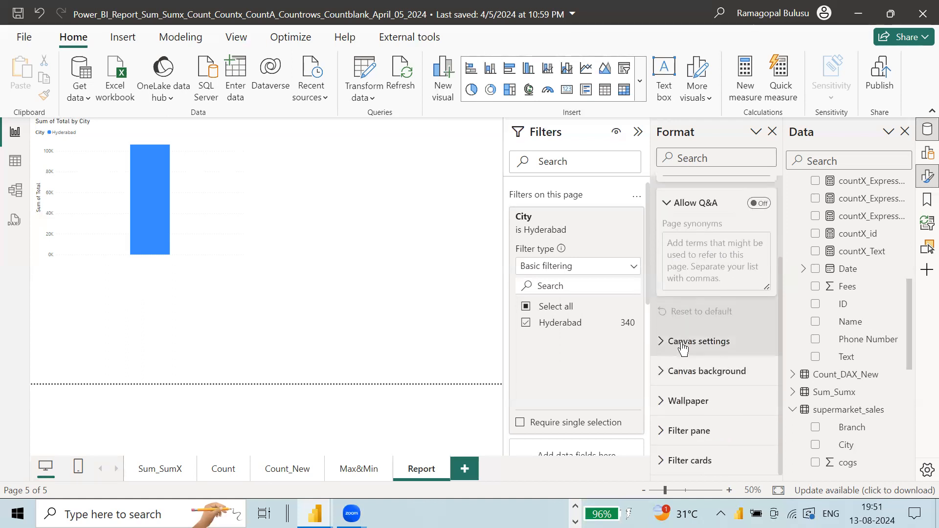
click(664, 342)
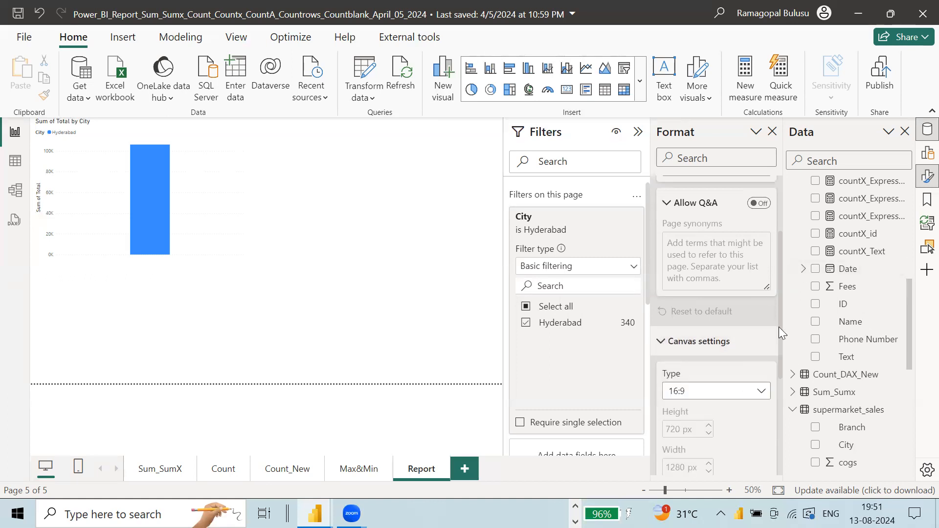
drag(779, 327, 778, 371)
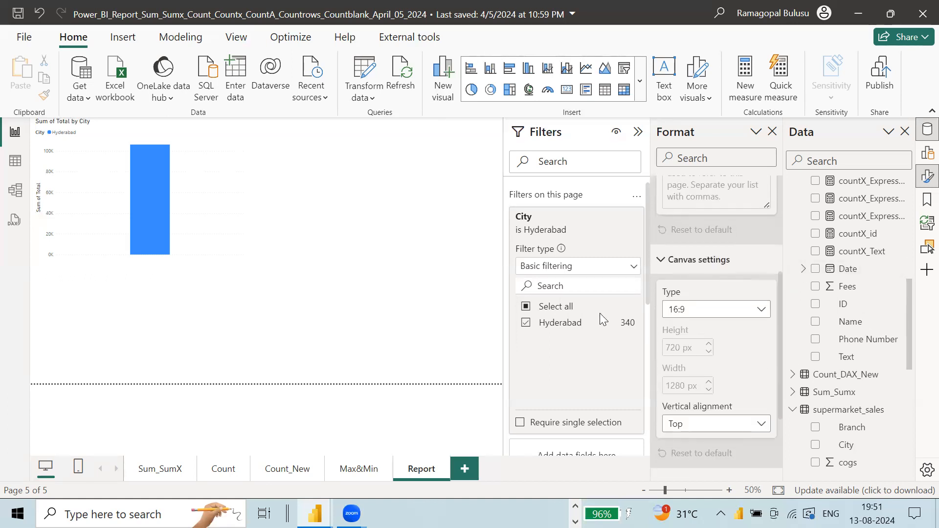
click(749, 314)
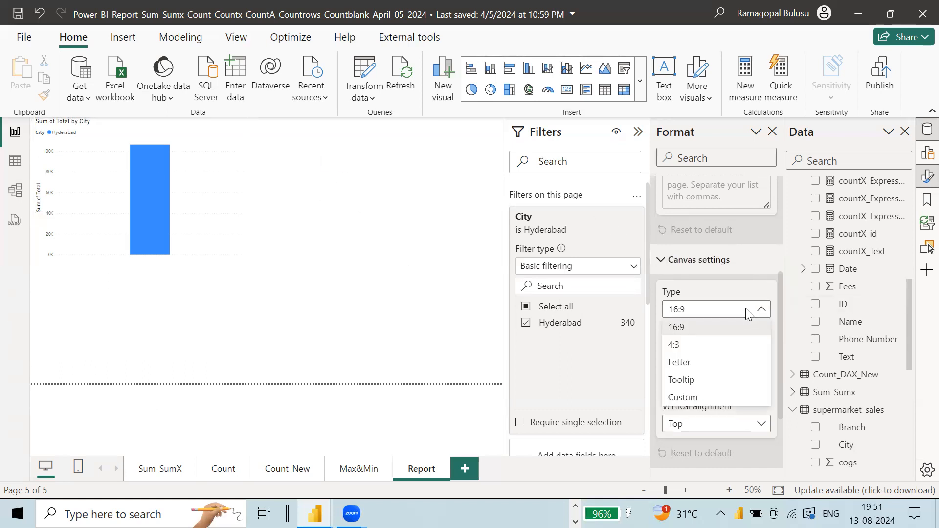
click(685, 346)
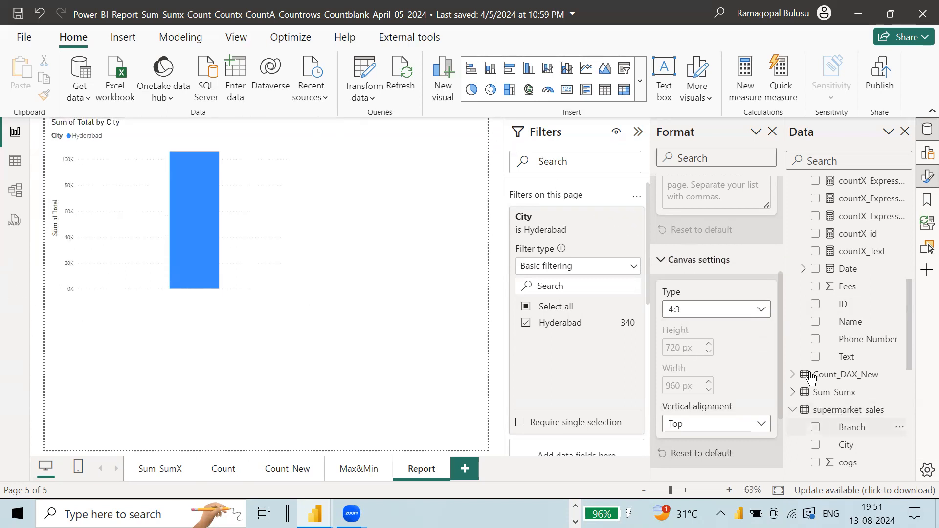
click(705, 314)
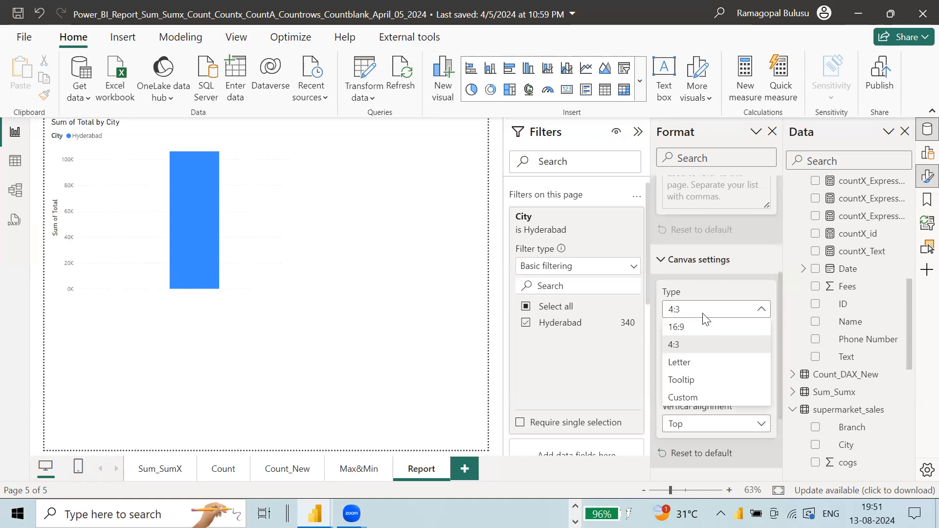
click(691, 362)
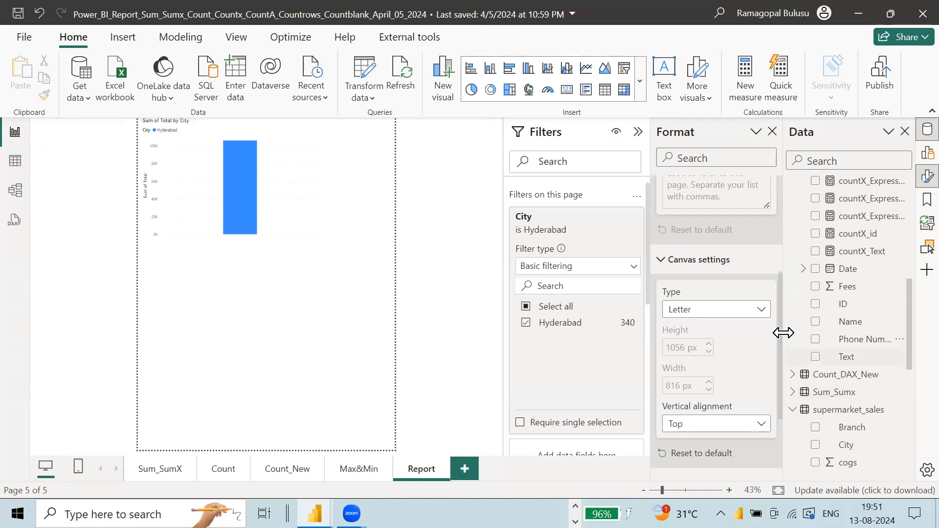
click(724, 310)
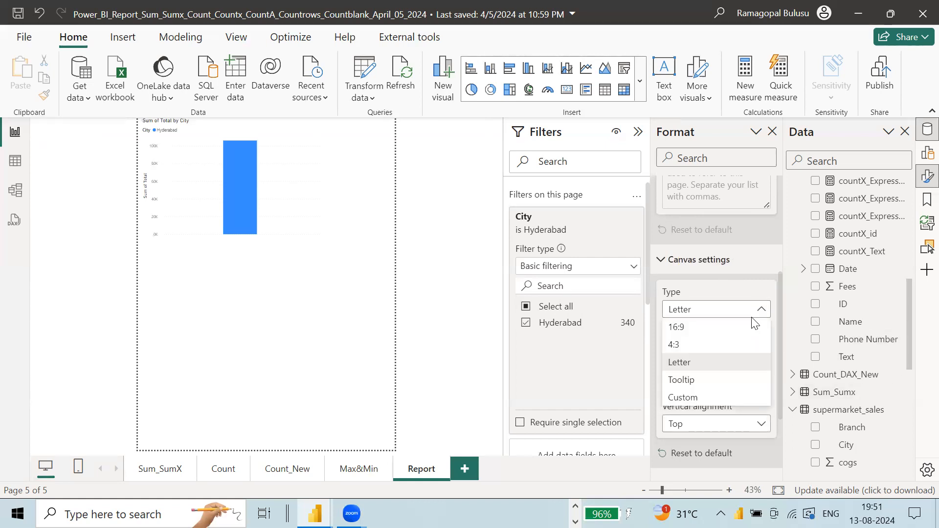
click(709, 380)
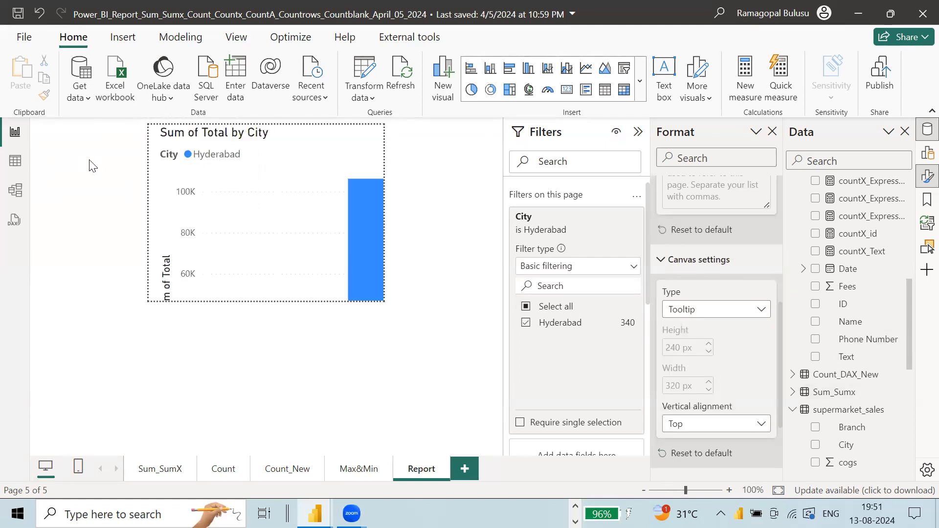
Step: Set the Report page's canvas type to Custom with a height of 1000 px and a width of 1500 px
click(721, 319)
click(700, 391)
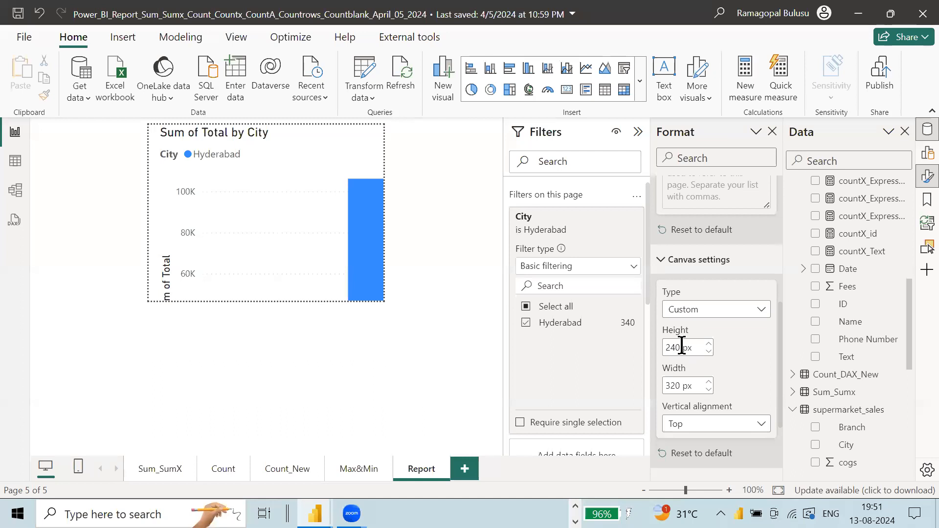
double_click(673, 347)
text(100)
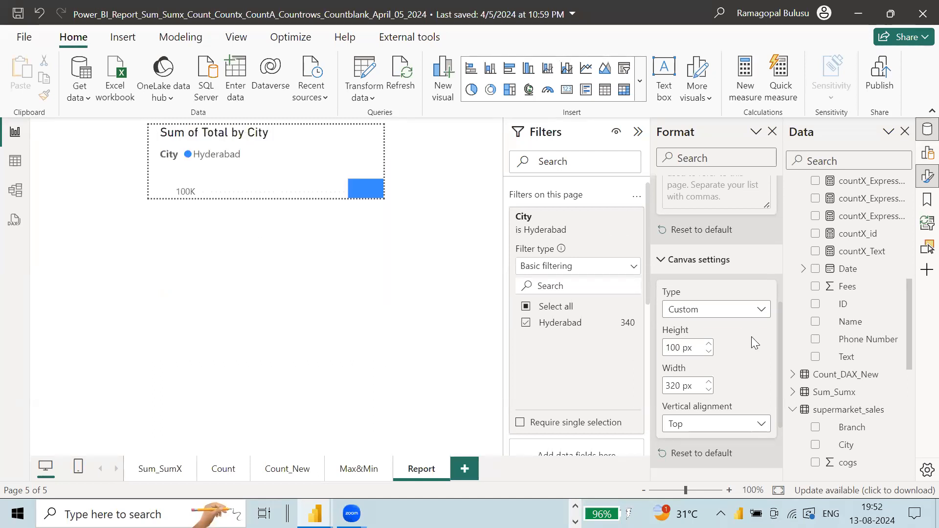
text(0)
double_click(685, 384)
text(1500)
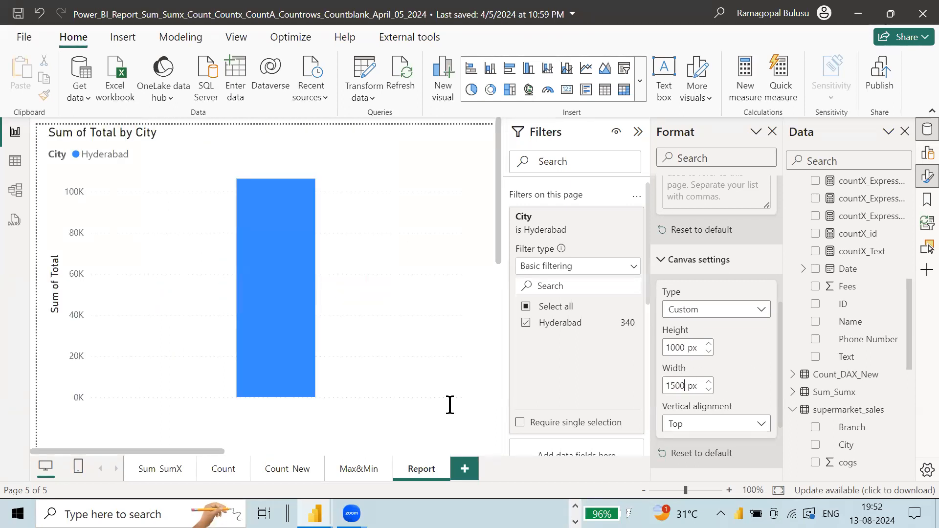
drag(199, 452, 416, 453)
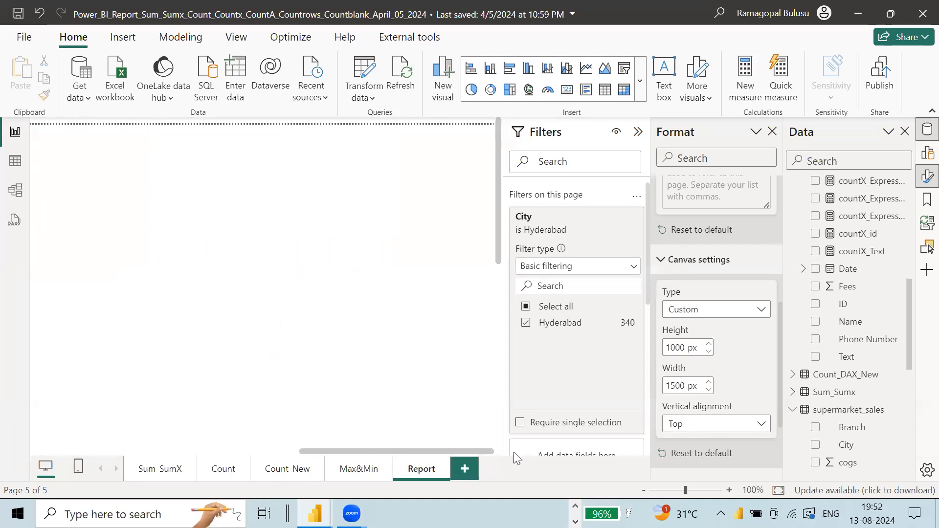
drag(282, 451, 79, 448)
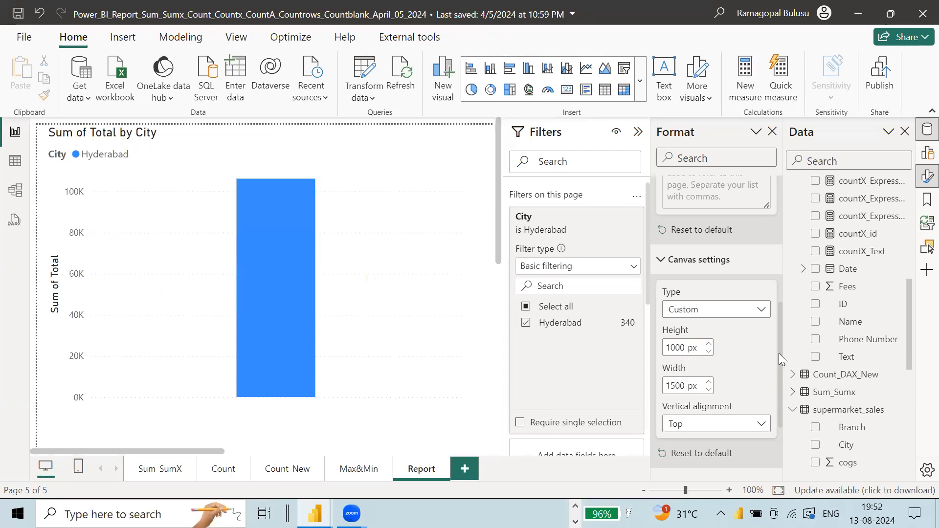
Step: Set the vertical alignment of the Report page's canvas to Middle
scroll(779, 404, down, 3)
click(691, 313)
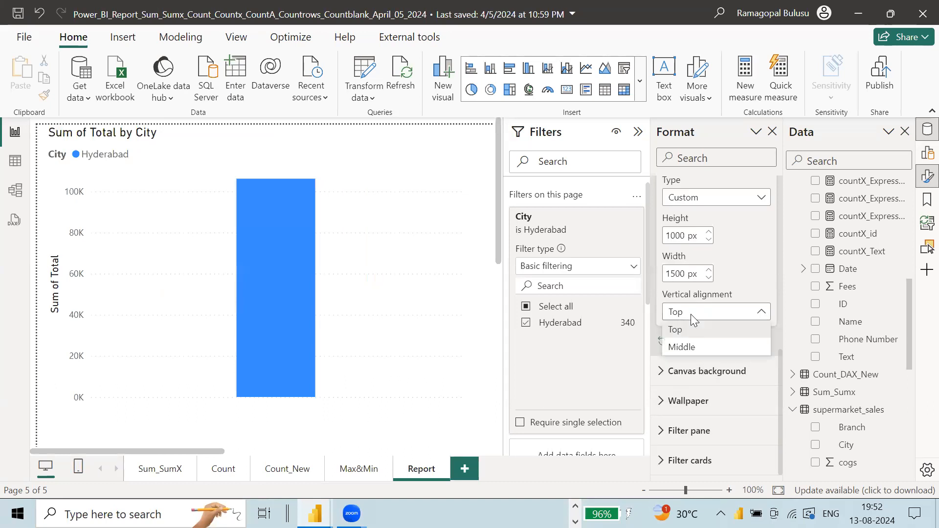
click(695, 347)
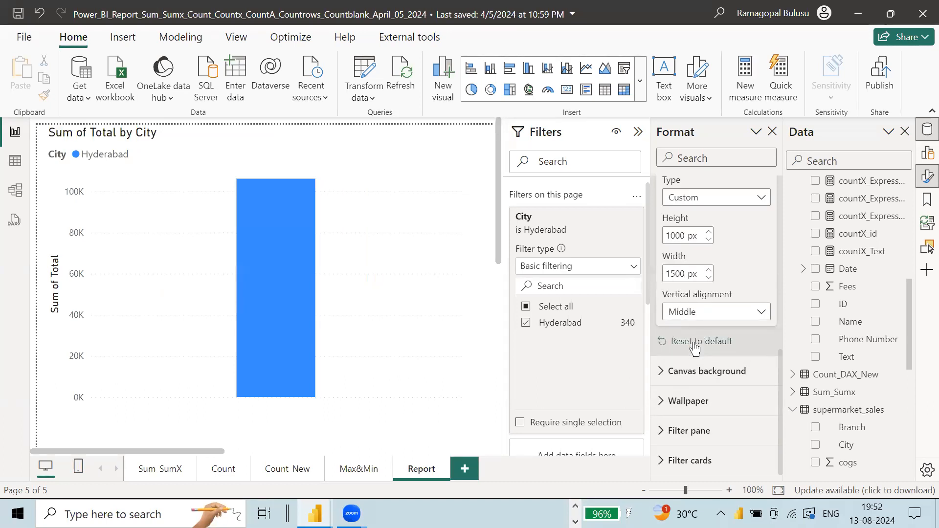
Step: Color the Report page's canvas background light pink at 22% transparency and recolor it light blue
click(660, 377)
scroll(658, 371, down, 3)
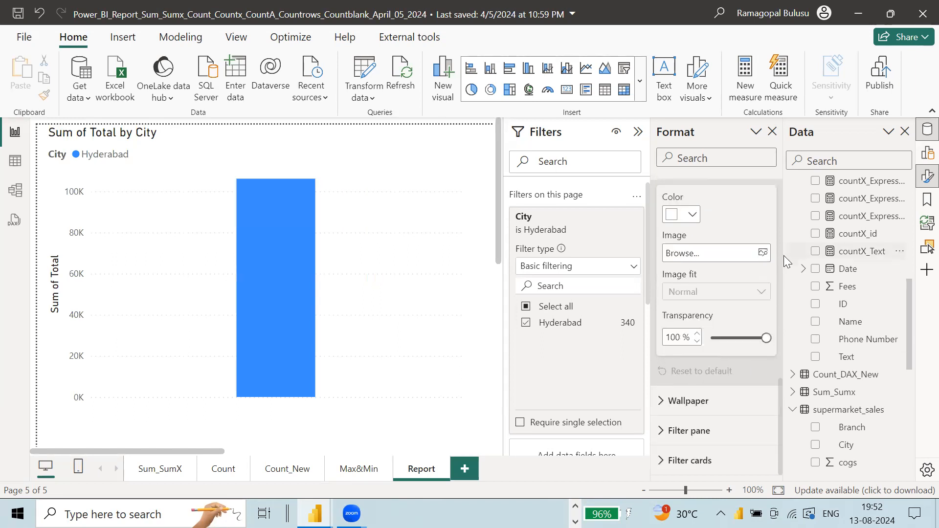
click(692, 216)
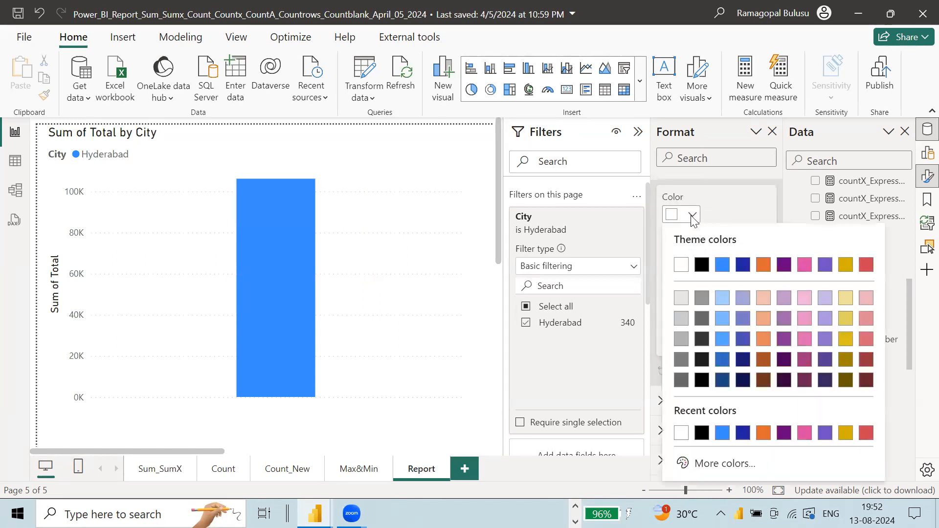
click(804, 298)
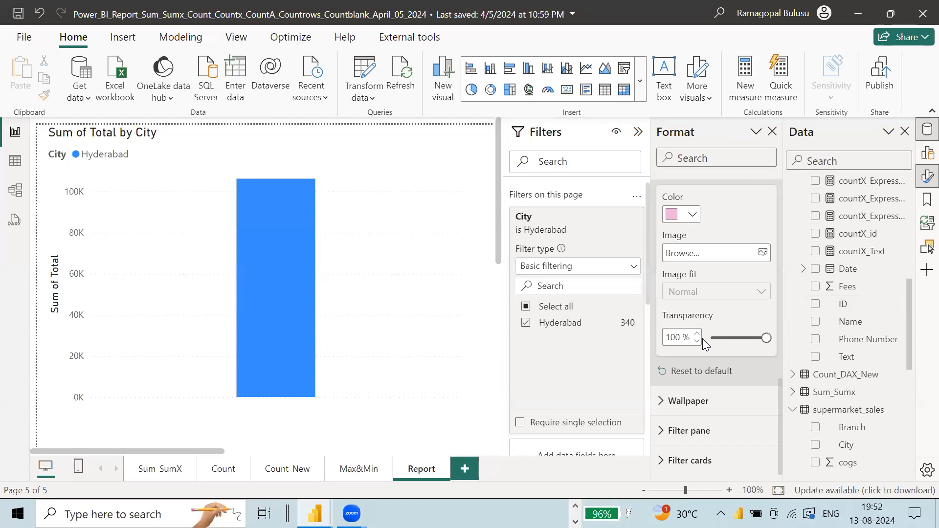
click(723, 337)
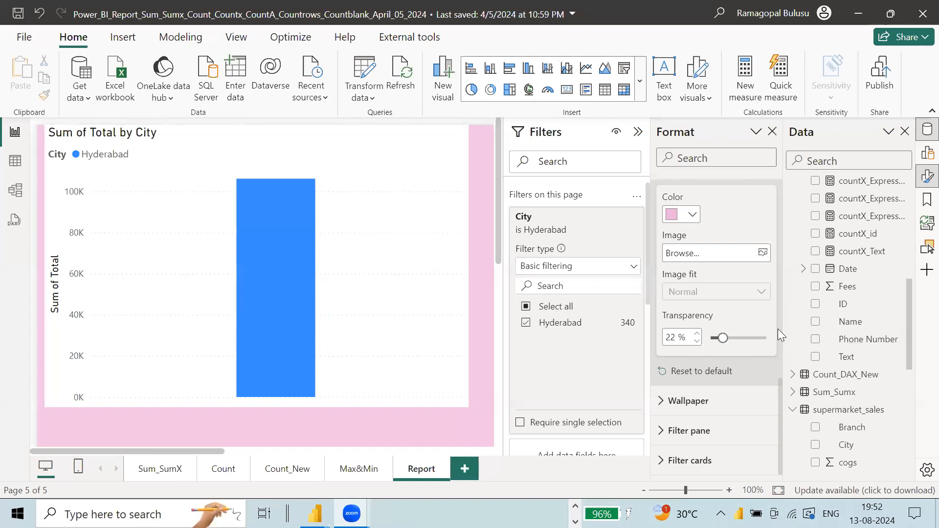
click(691, 215)
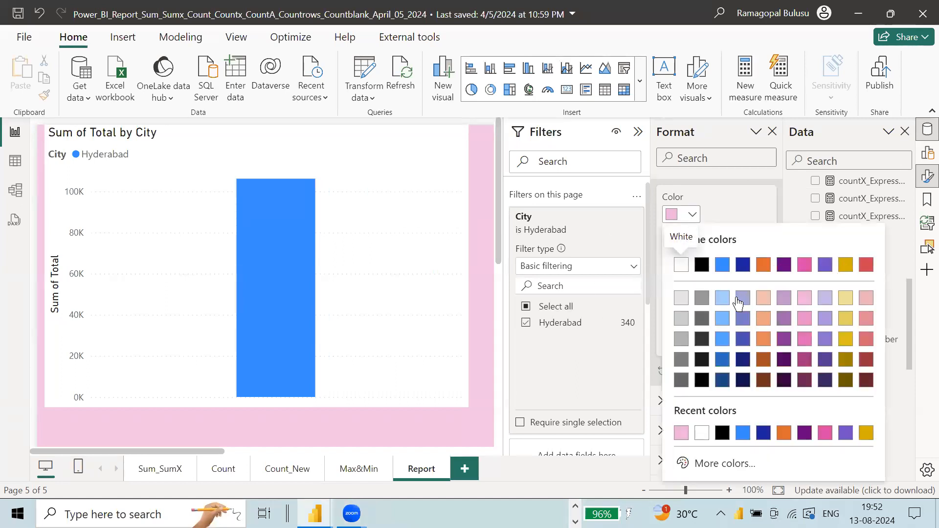
click(722, 299)
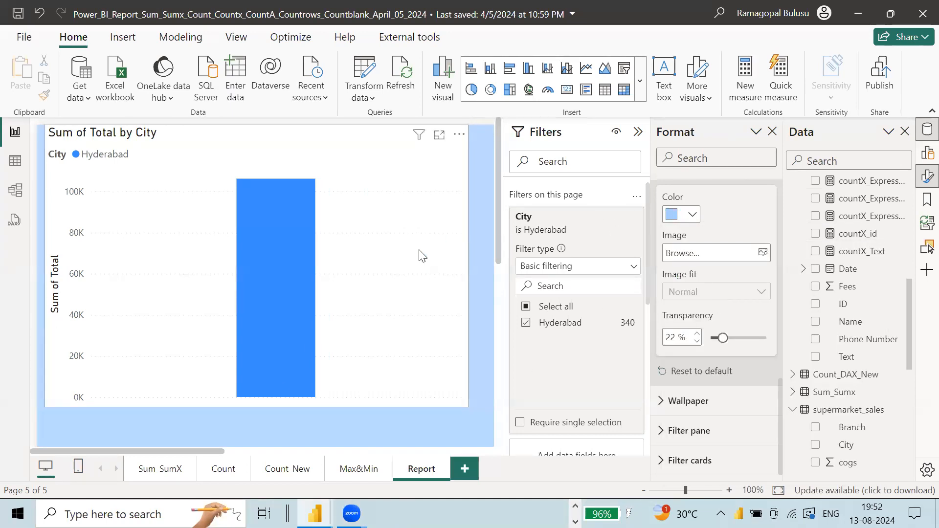
Step: Remove the Sum of Total by City column chart from the Report page
click(460, 137)
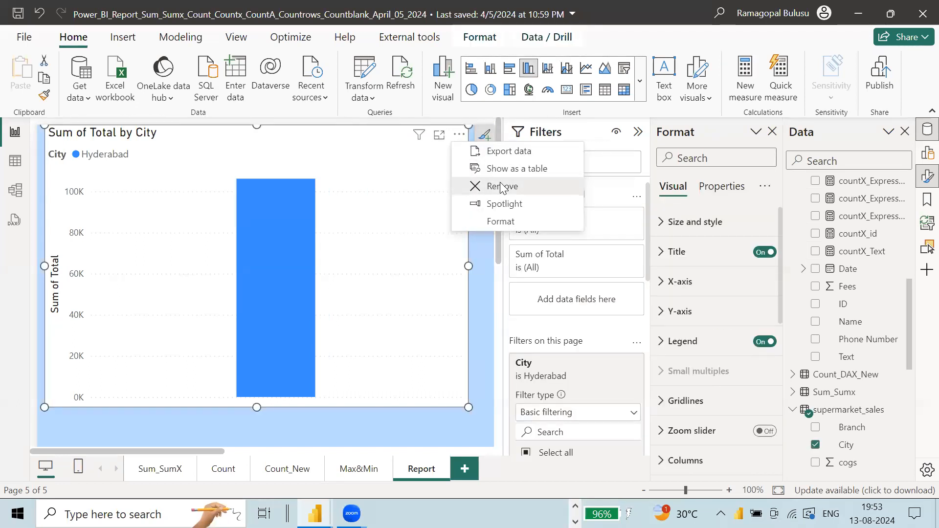
click(503, 187)
drag(219, 451, 156, 441)
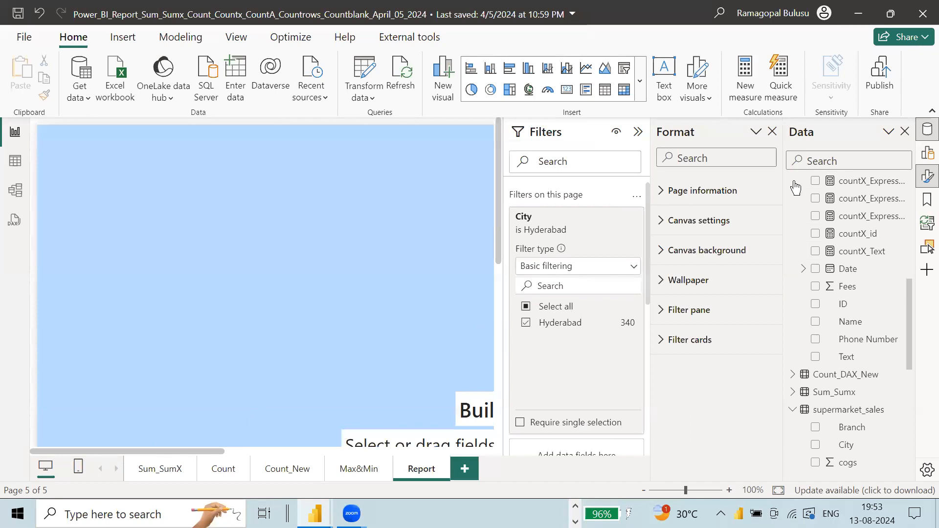
Step: Try 60%, 100% and 0% transparency on the Report page's light blue canvas background
click(664, 251)
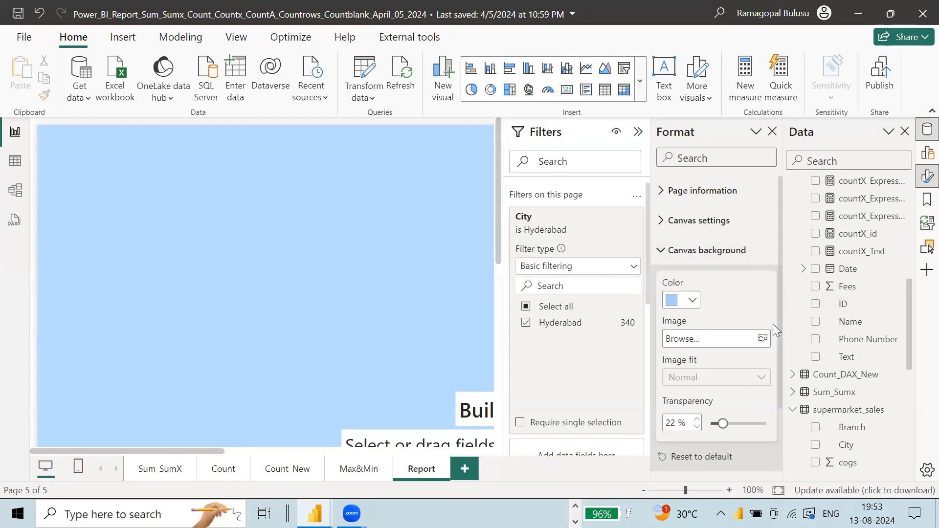
drag(779, 330, 780, 380)
click(743, 350)
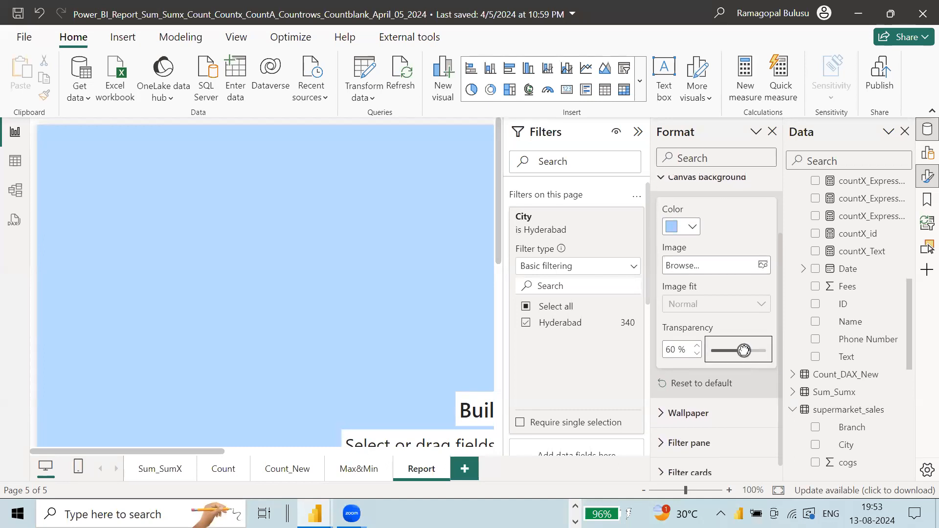
drag(744, 348, 767, 353)
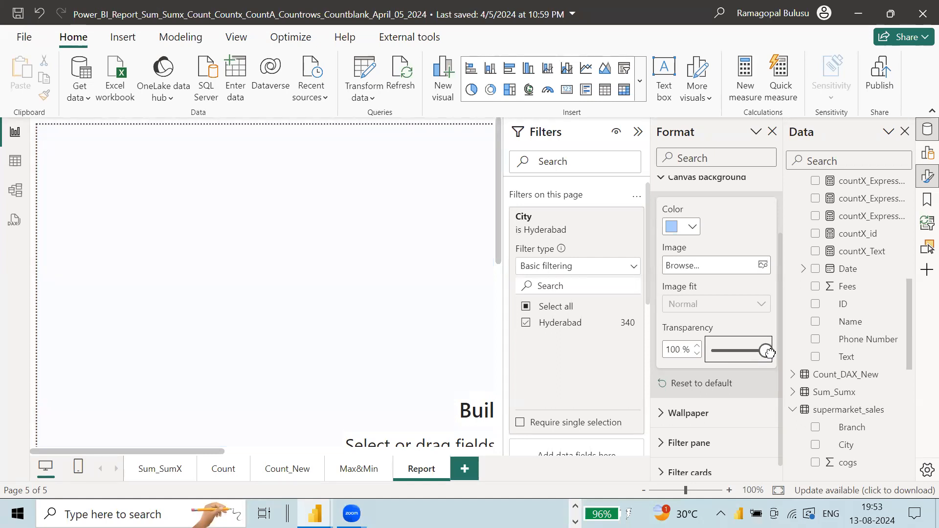
drag(769, 352, 707, 350)
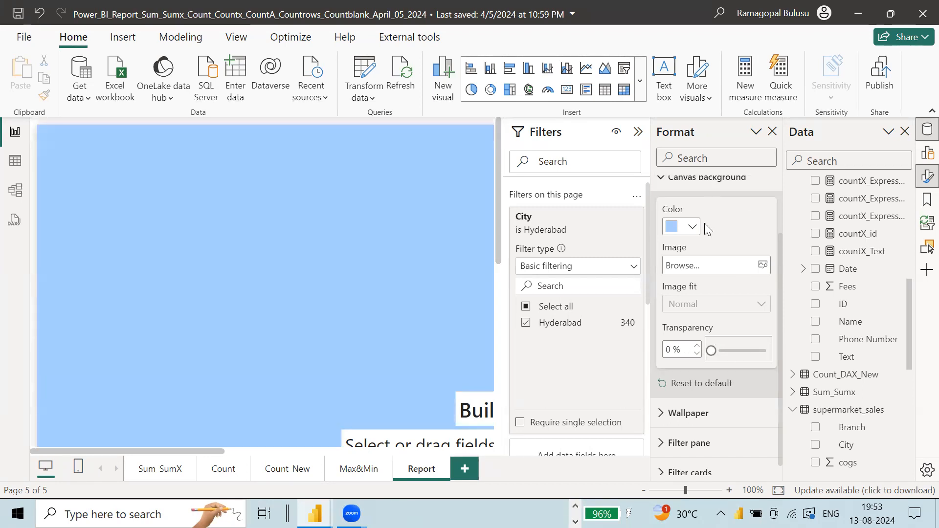
Step: Try a black canvas background at 100% and 28% transparency, and settle on light blue at 45%
click(693, 226)
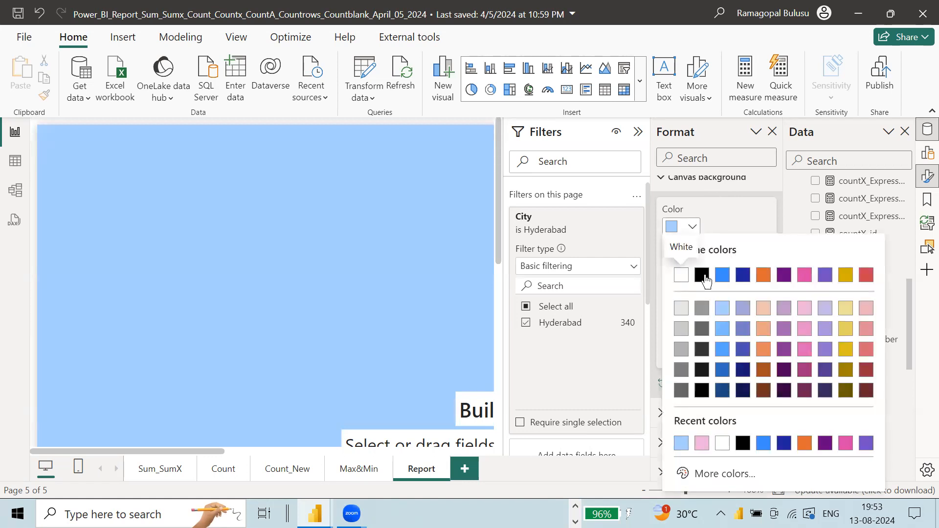
click(702, 275)
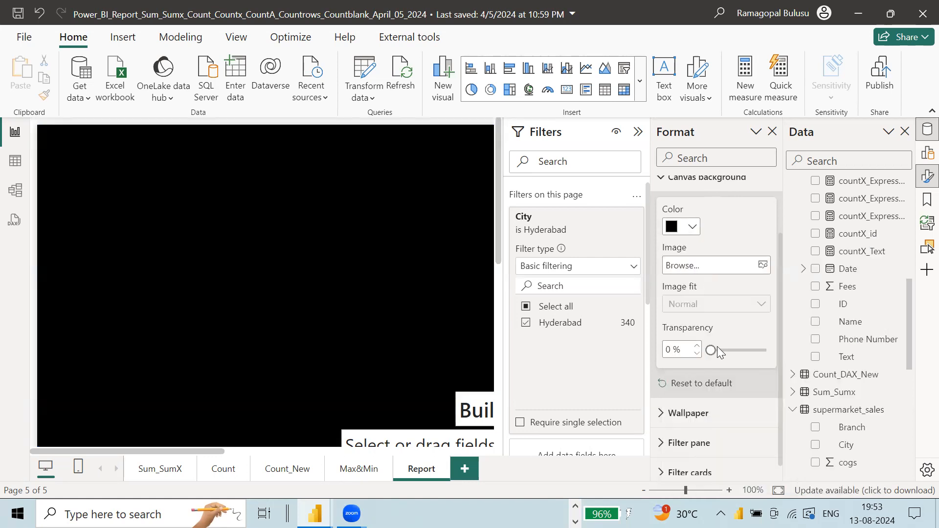
drag(716, 350, 777, 352)
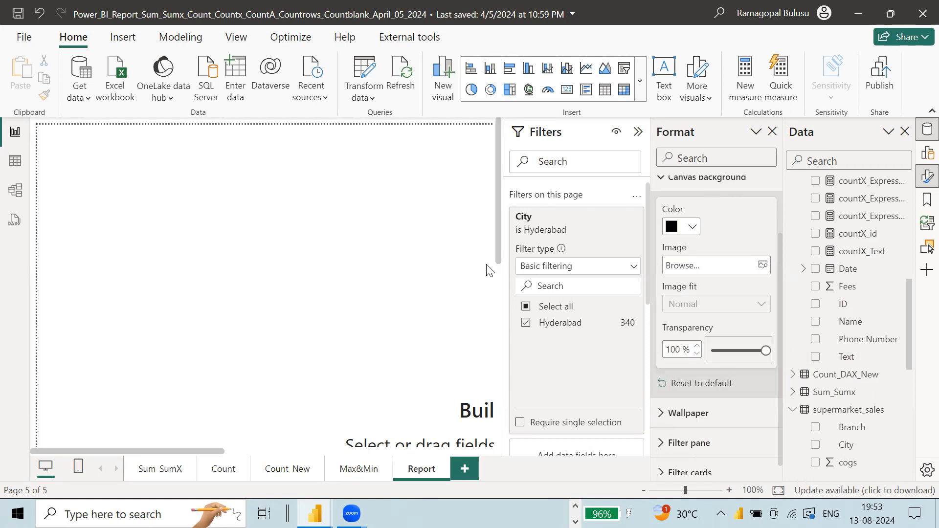
drag(764, 348, 725, 349)
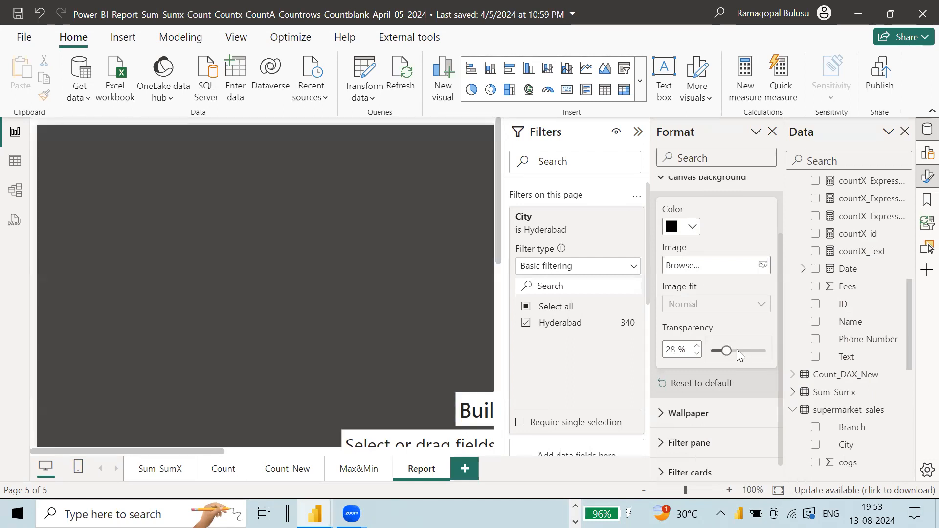
mouse_move(738, 351)
mouse_down()
mouse_move(774, 350)
mouse_move(735, 349)
mouse_up()
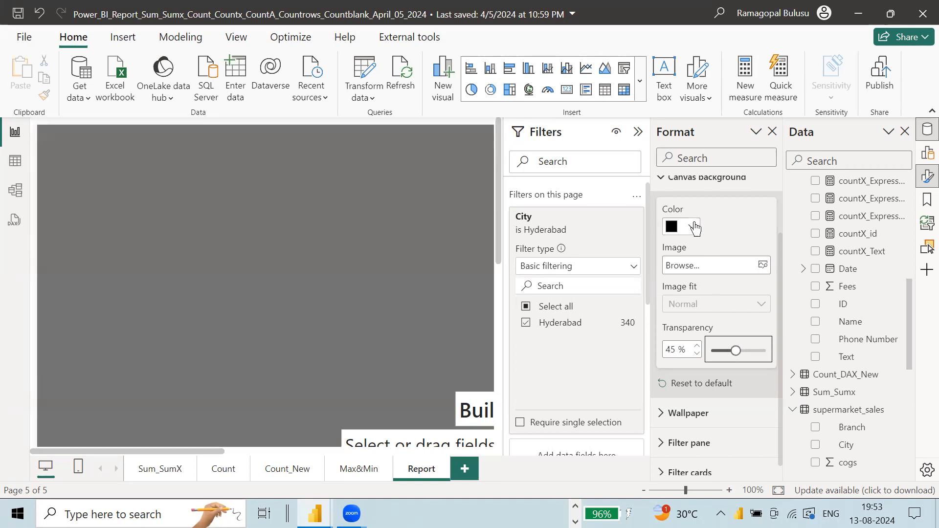
click(691, 226)
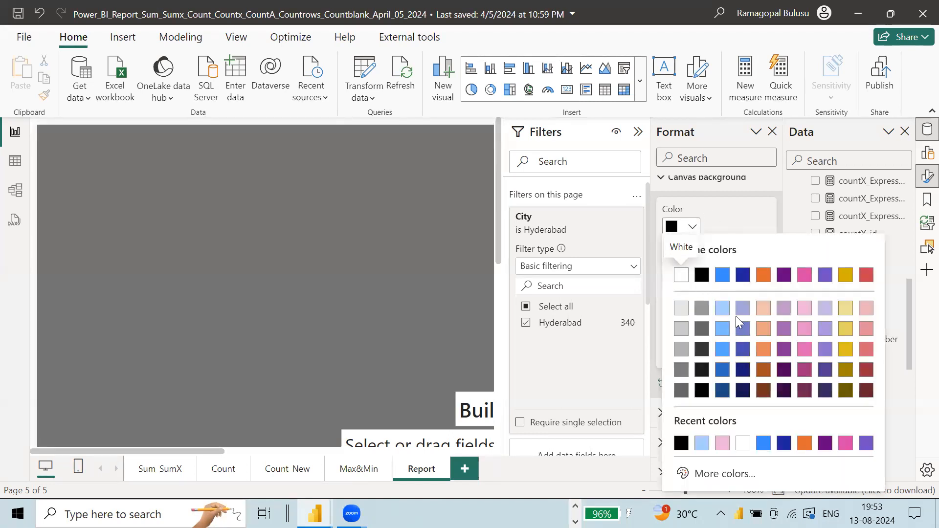
click(723, 309)
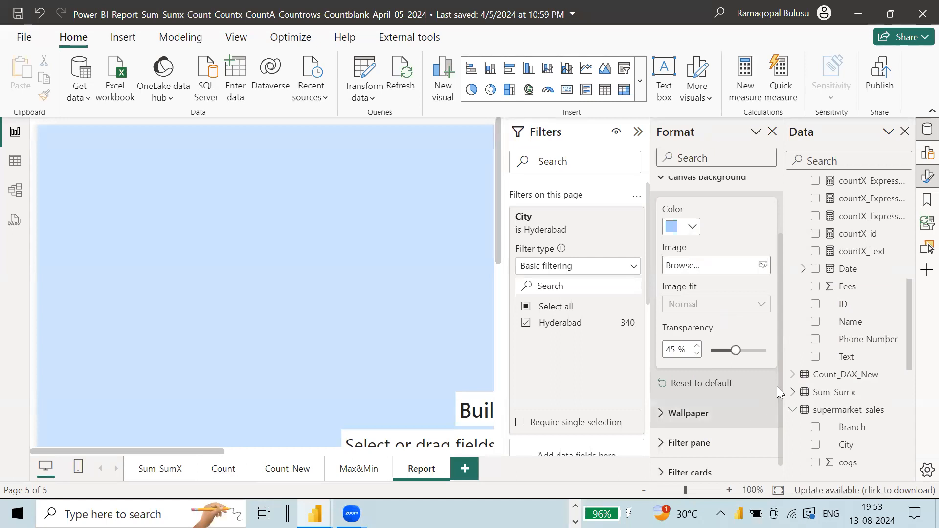
Step: Set the picture "royale enfiled" from the Desktop folder Desktop-Feb10,2024 as the Report page's wallpaper image
click(664, 416)
scroll(731, 356, down, 4)
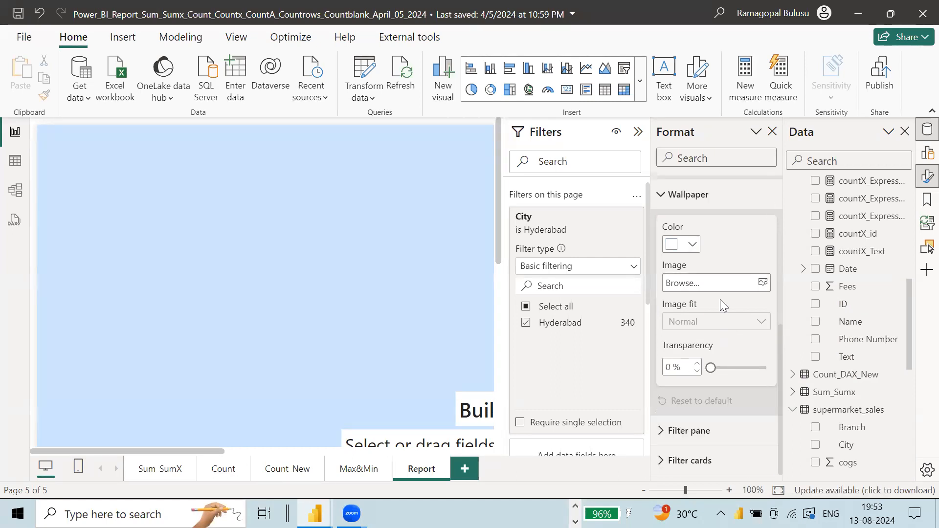
click(763, 284)
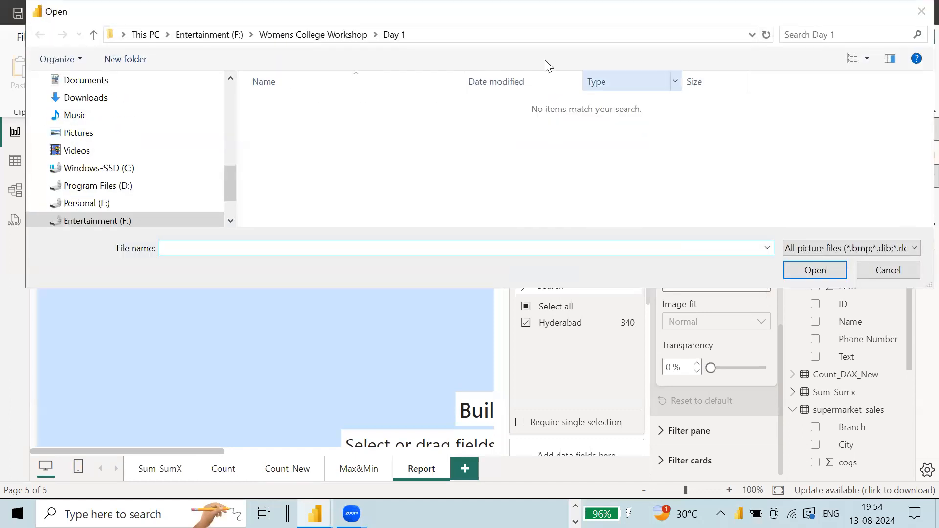
click(86, 117)
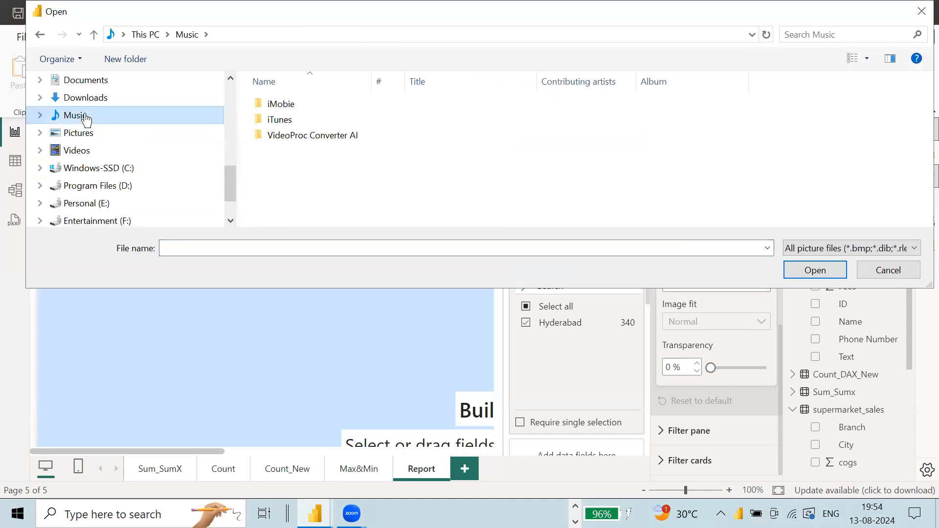
scroll(86, 119, up, 2)
click(110, 142)
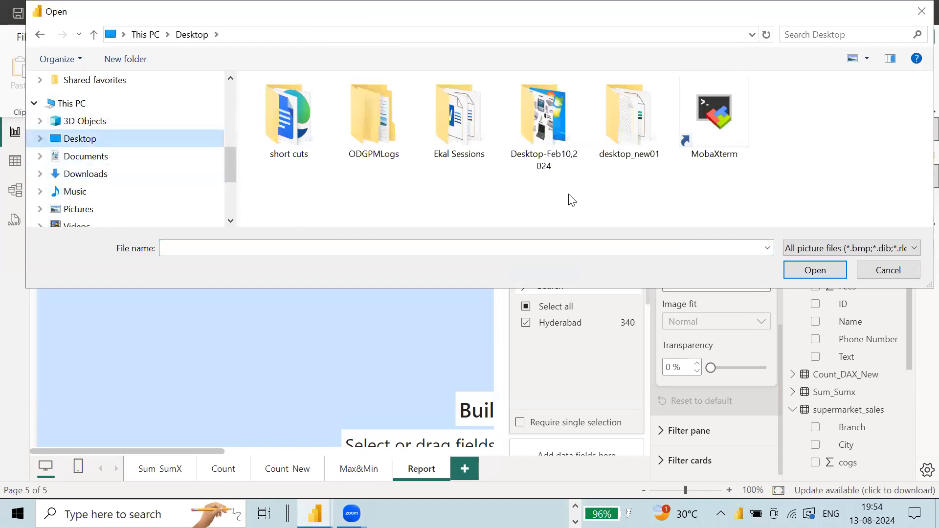
double_click(542, 120)
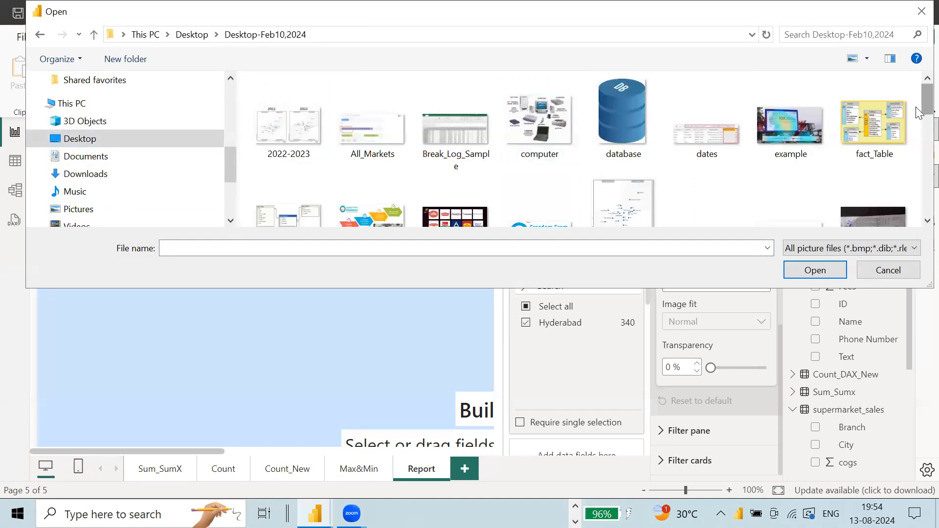
scroll(920, 124, down, 2)
scroll(920, 125, down, 5)
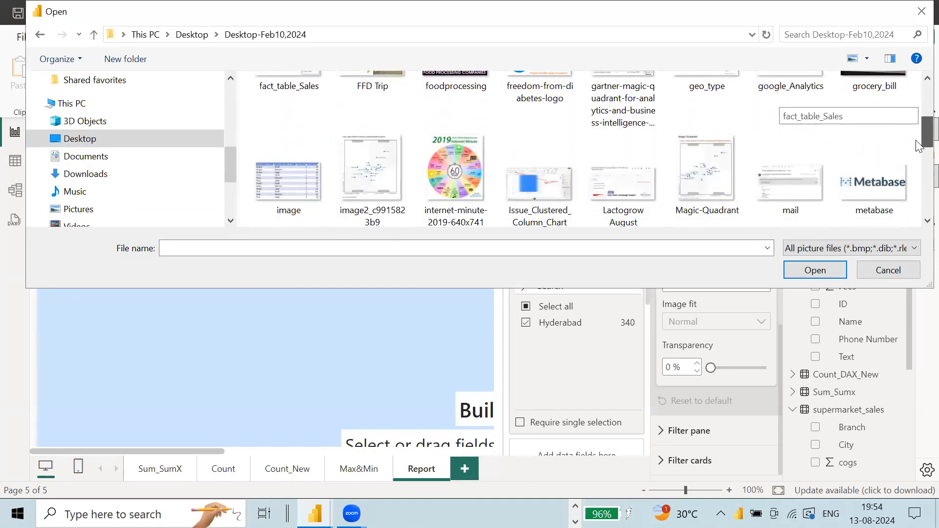
scroll(919, 155, down, 4)
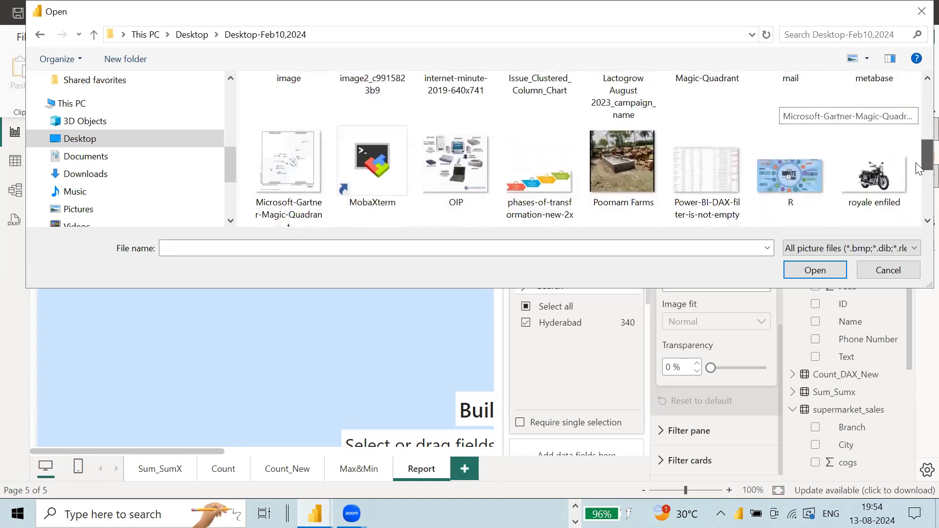
click(886, 182)
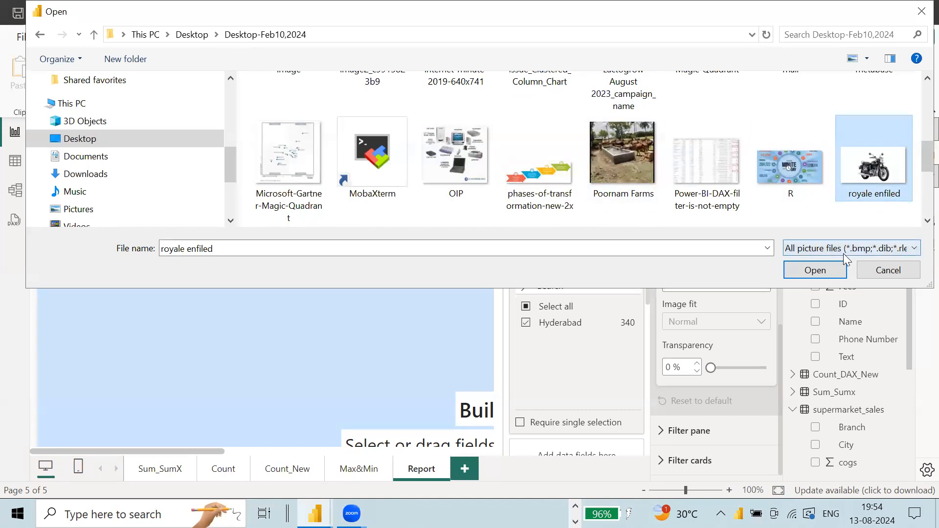
click(812, 270)
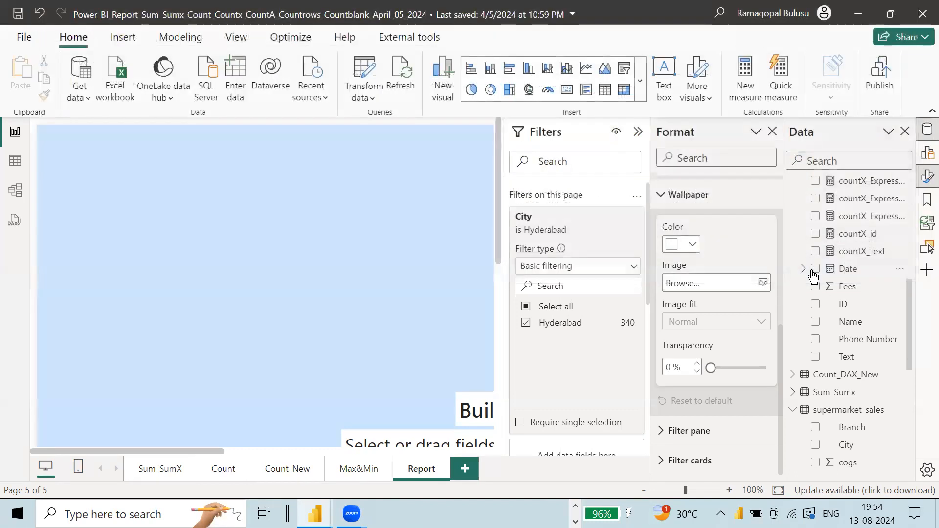
Step: Collapse the Filters pane and close the Data pane to examine the wallpaper image across the whole canvas
drag(216, 449, 246, 451)
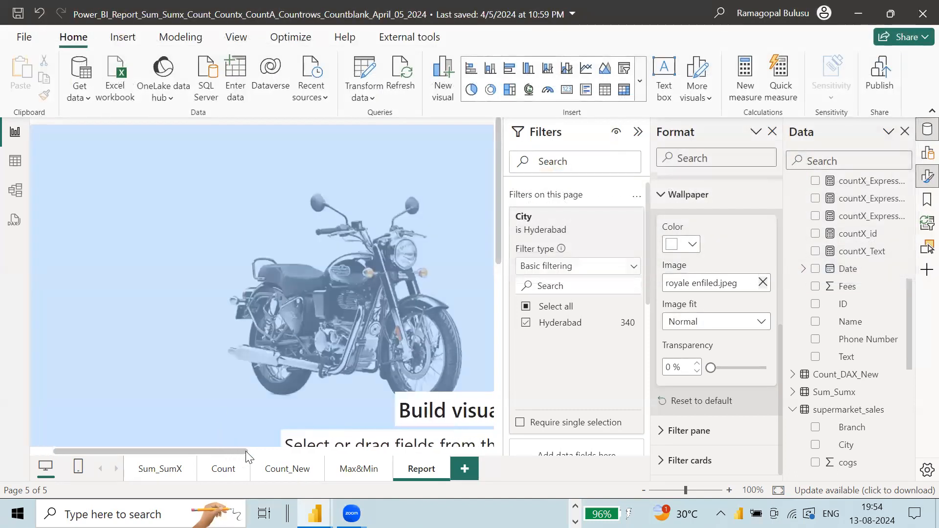
drag(185, 439, 178, 438)
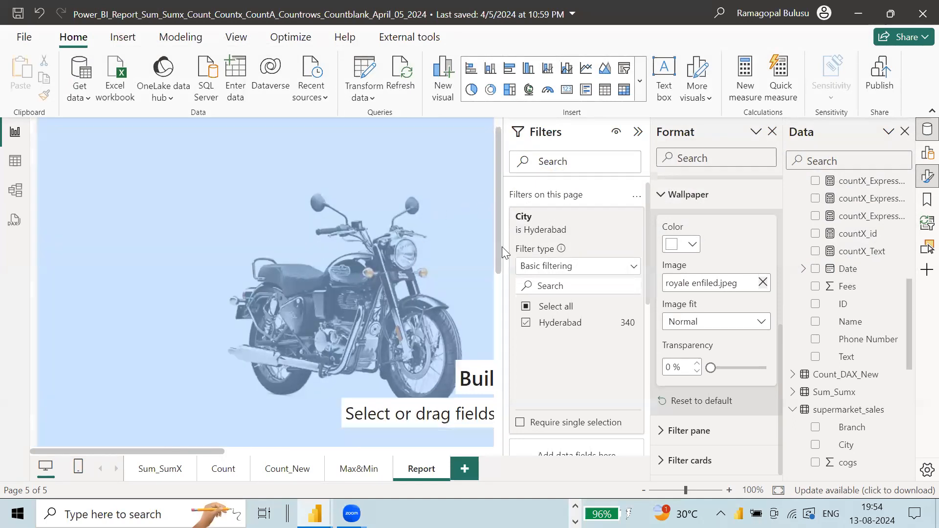
click(638, 132)
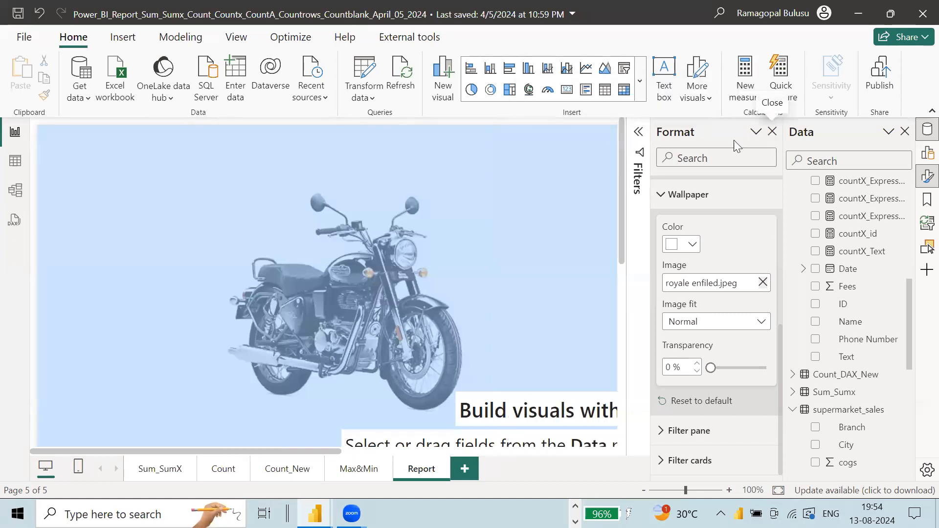
click(905, 132)
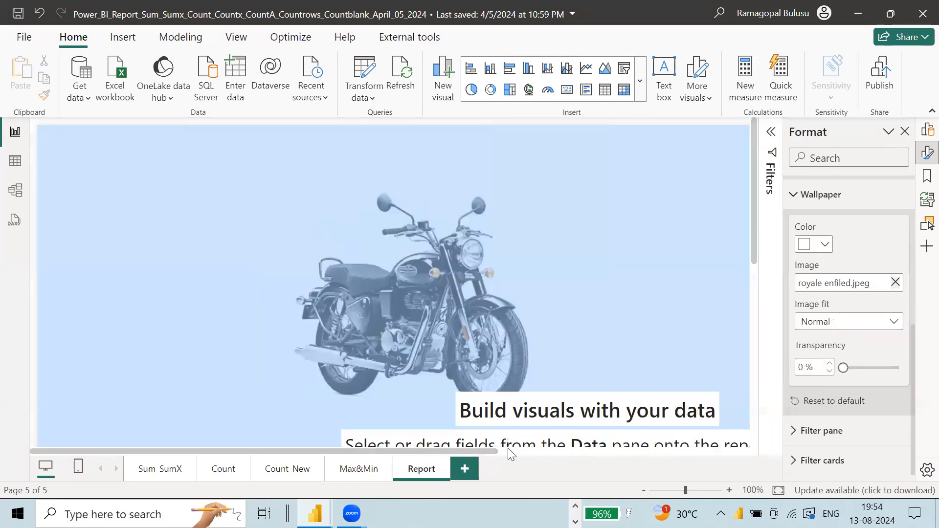
drag(502, 450, 745, 446)
drag(748, 247, 747, 168)
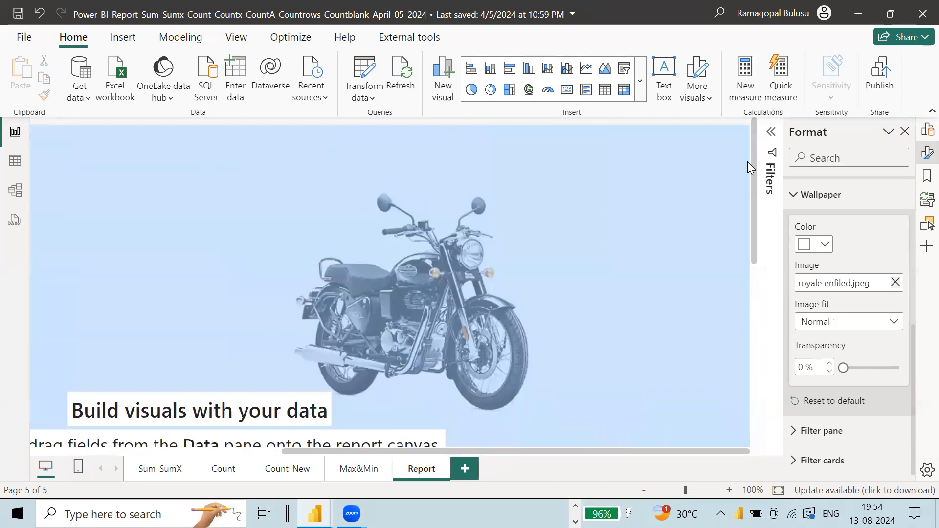
scroll(593, 246, down, 4)
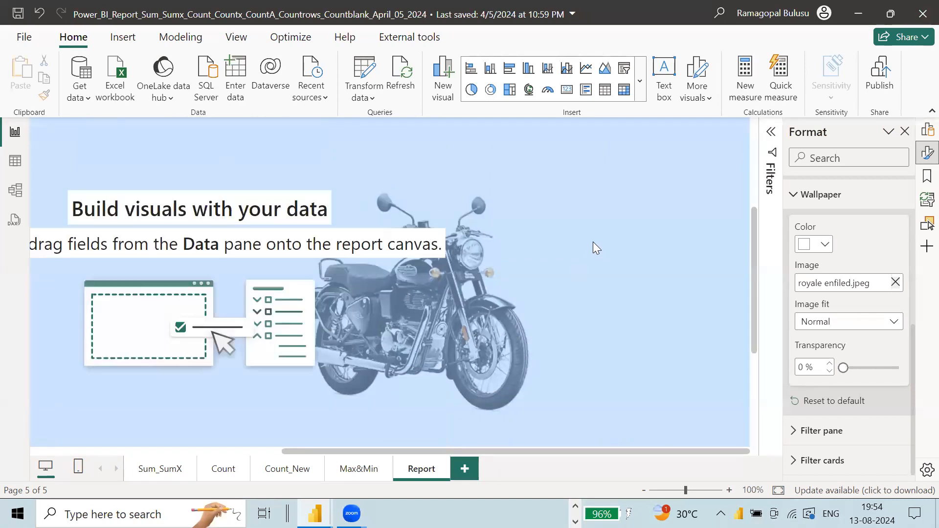
scroll(593, 241, up, 4)
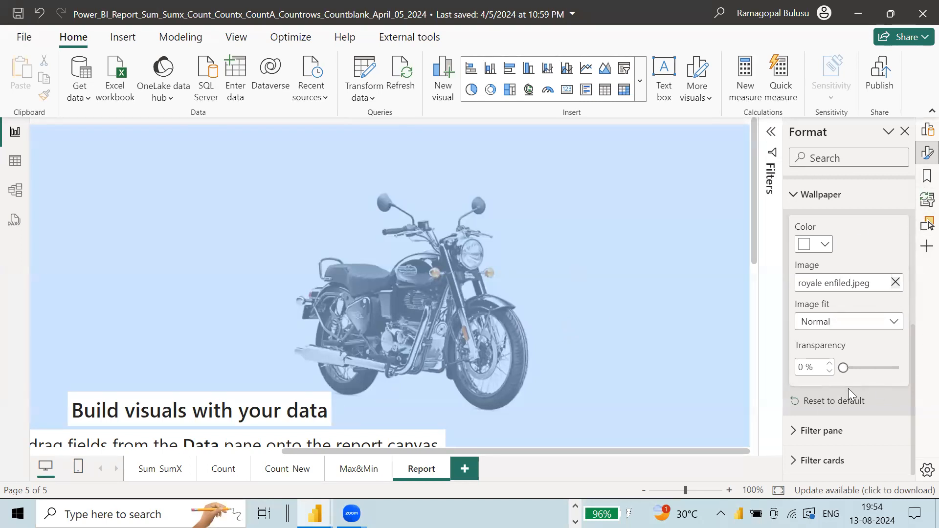
Step: Examine the Report page's Filter pane settings, including border, background and pane width options, along with the Filter cards section
scroll(884, 382, down, 10)
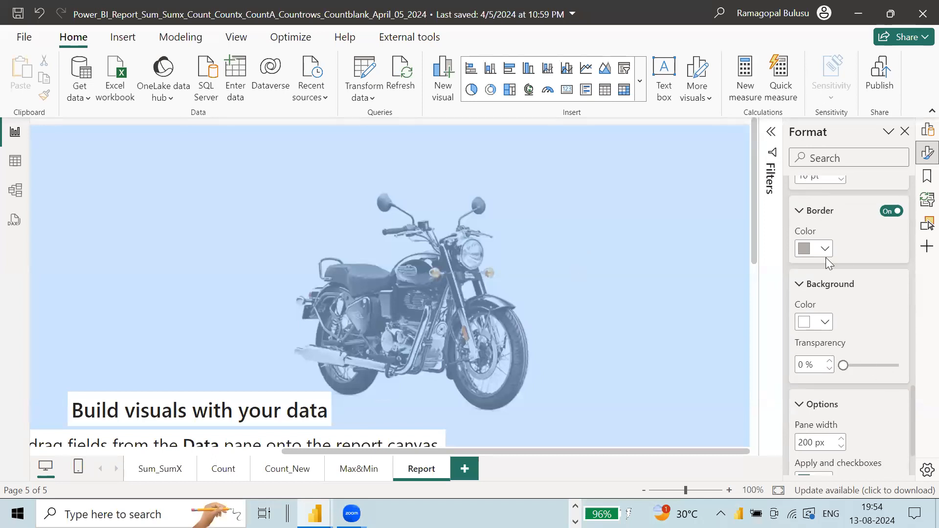
scroll(842, 417, down, 2)
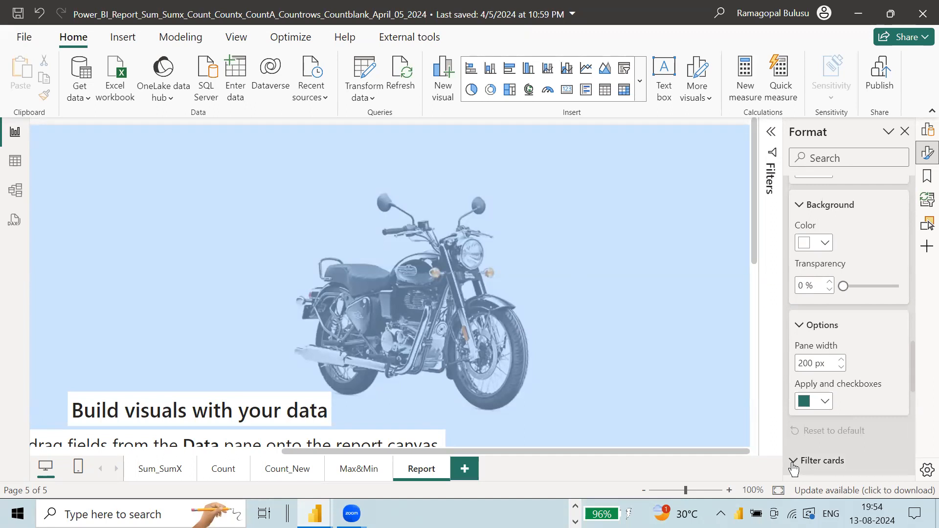
scroll(815, 443, up, 5)
scroll(816, 443, down, 2)
scroll(815, 443, up, 20)
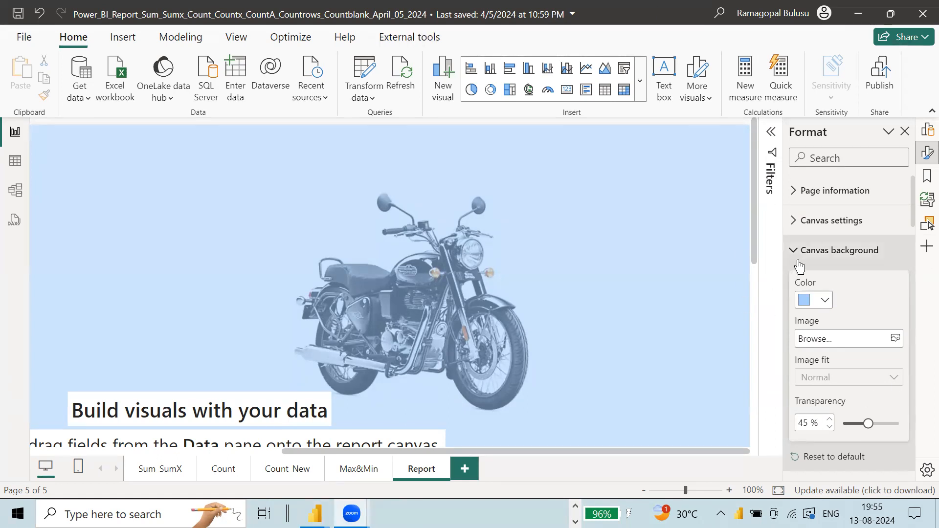
Step: Try the Fit to page and Fit to width page views on the Report page, and return to Actual size
click(237, 41)
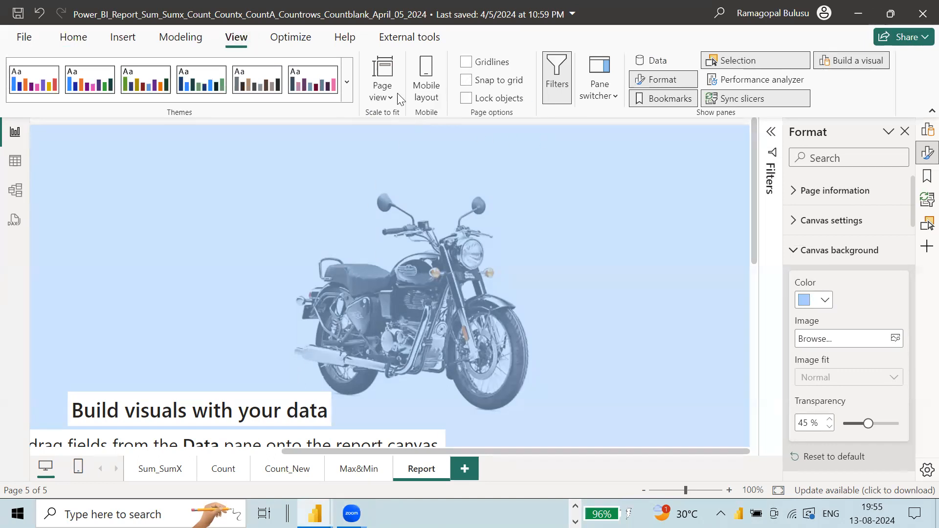
click(382, 89)
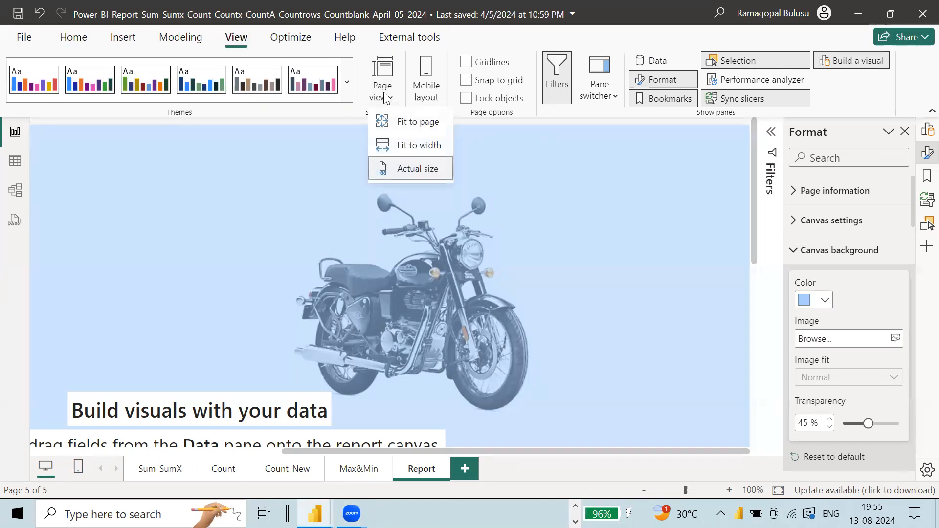
click(405, 122)
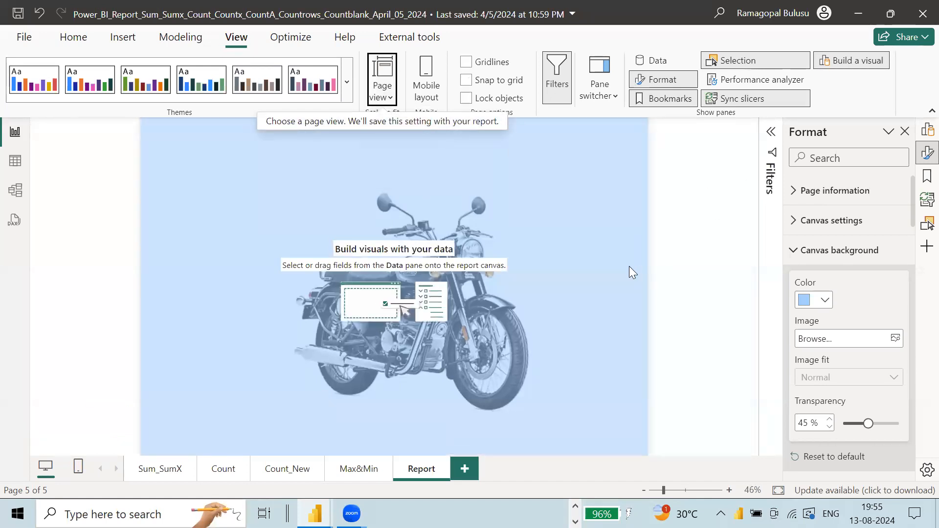
click(391, 98)
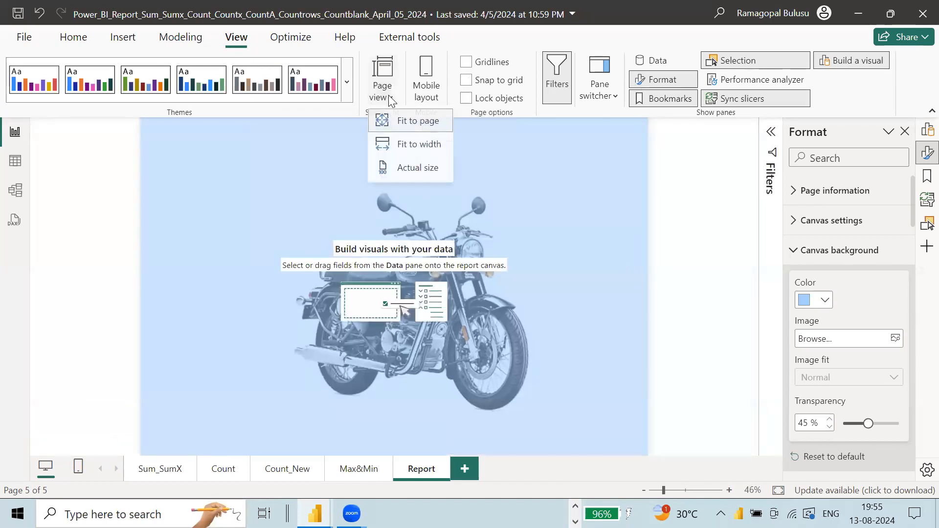
click(412, 144)
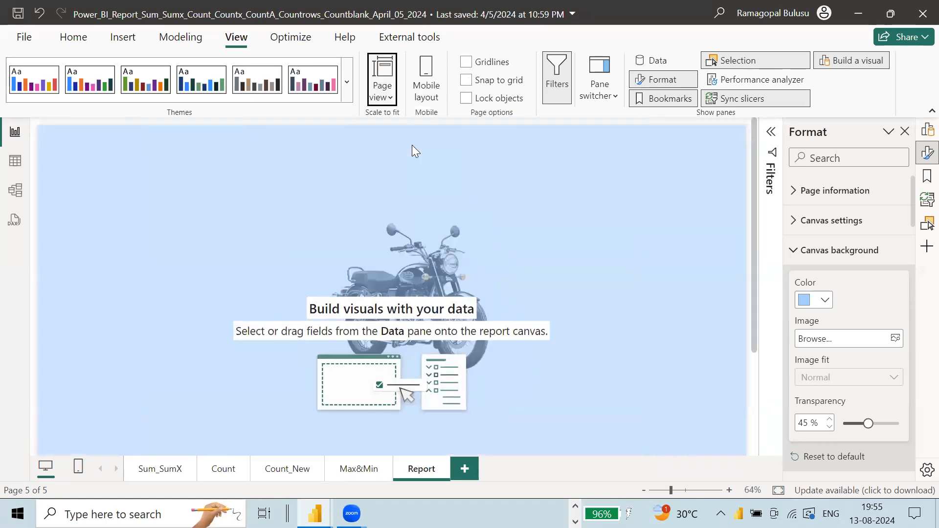
click(374, 91)
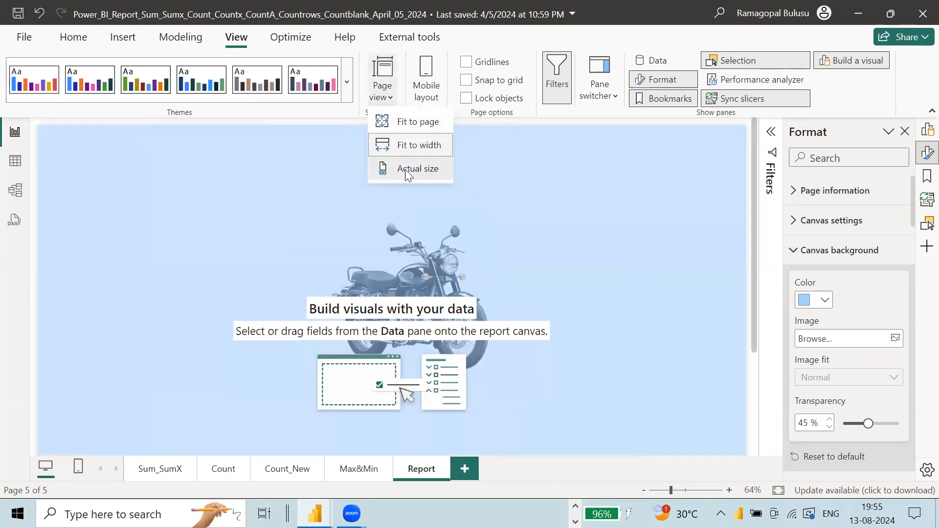
click(405, 170)
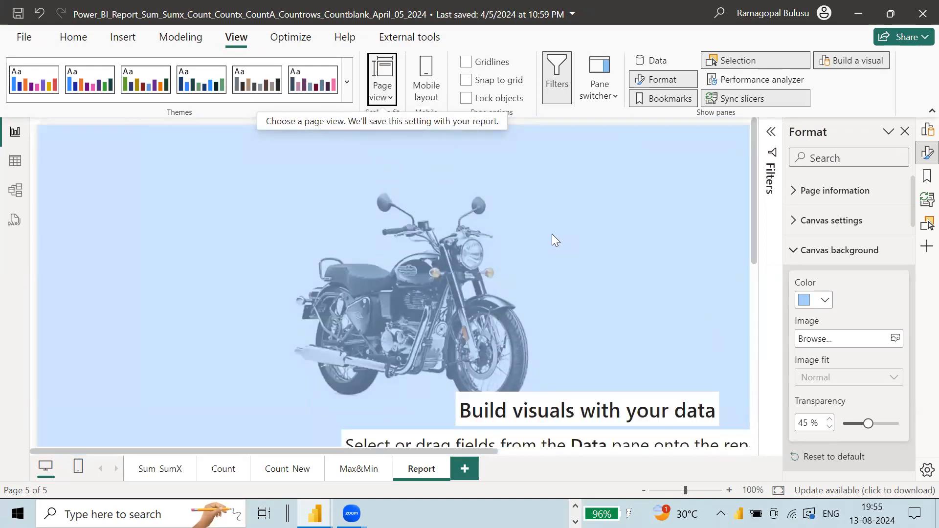
Step: Examine the Report page's phone canvas in the mobile layout from top to bottom, and return to the desktop layout
click(430, 92)
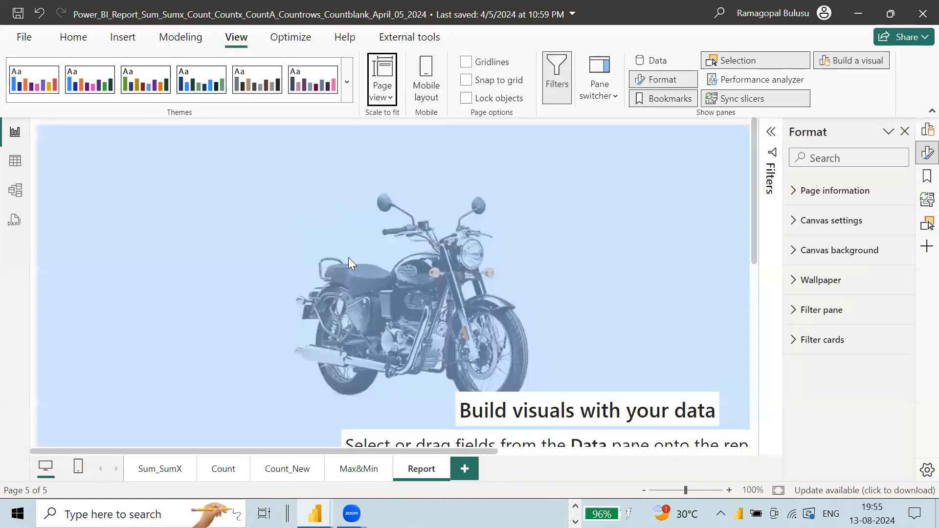
click(429, 92)
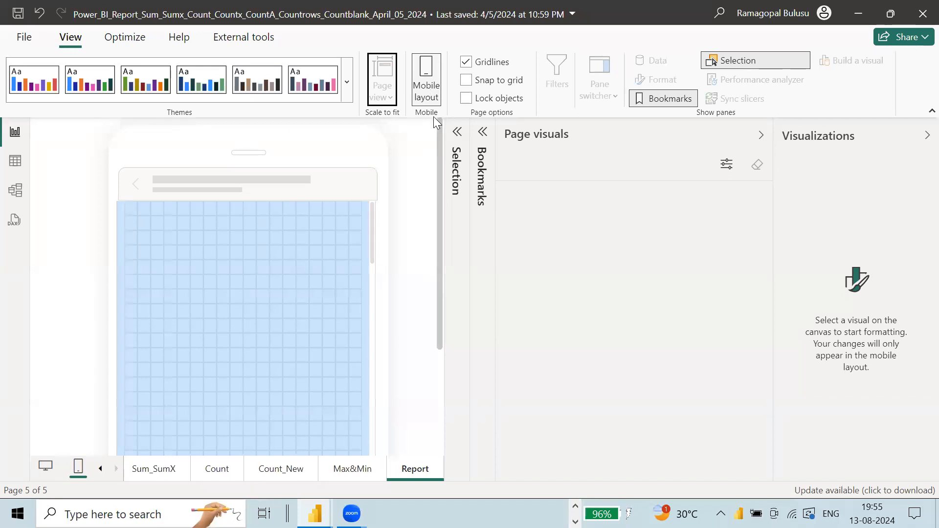
drag(439, 189, 458, 170)
drag(443, 286, 440, 342)
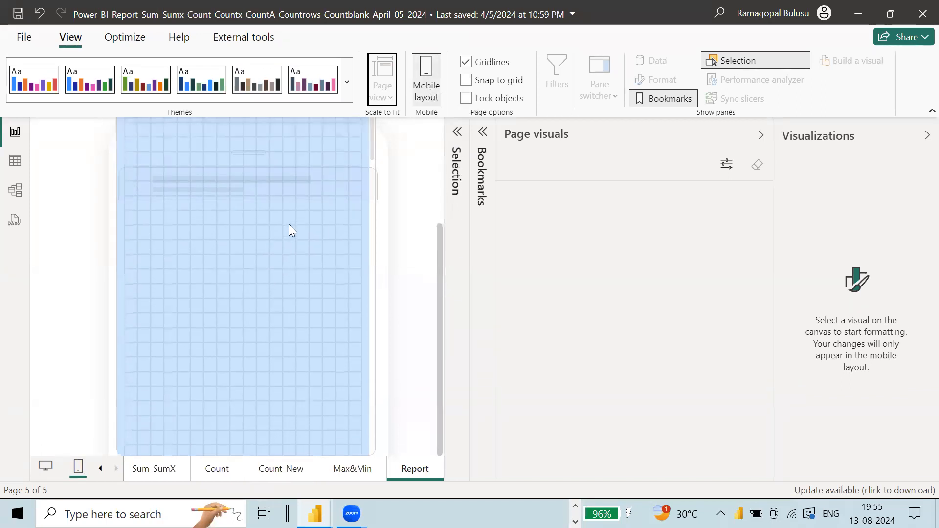
scroll(175, 277, up, 15)
scroll(175, 276, down, 15)
scroll(175, 276, up, 15)
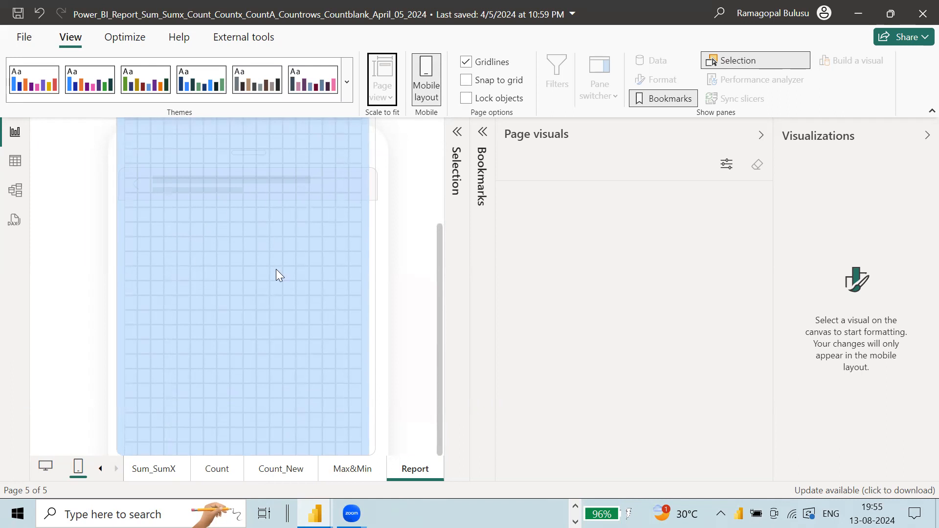
drag(439, 341, 428, 219)
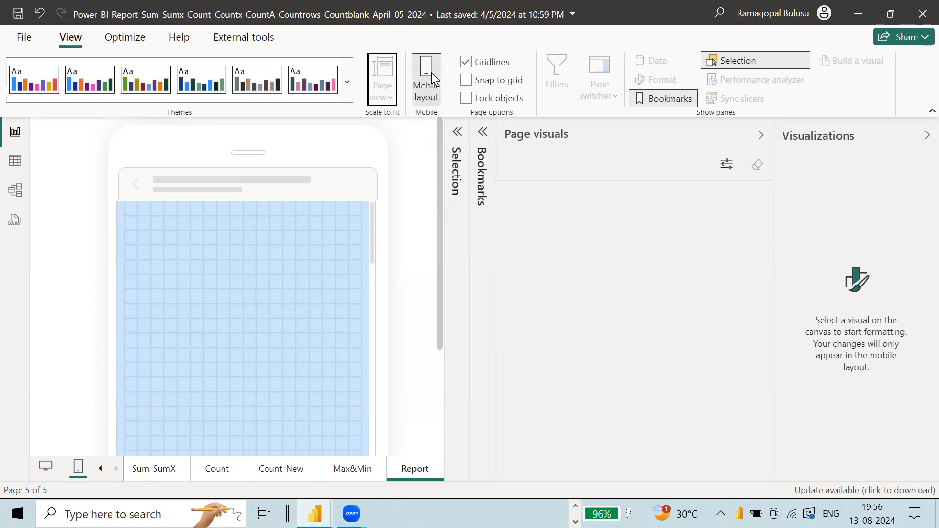
click(432, 88)
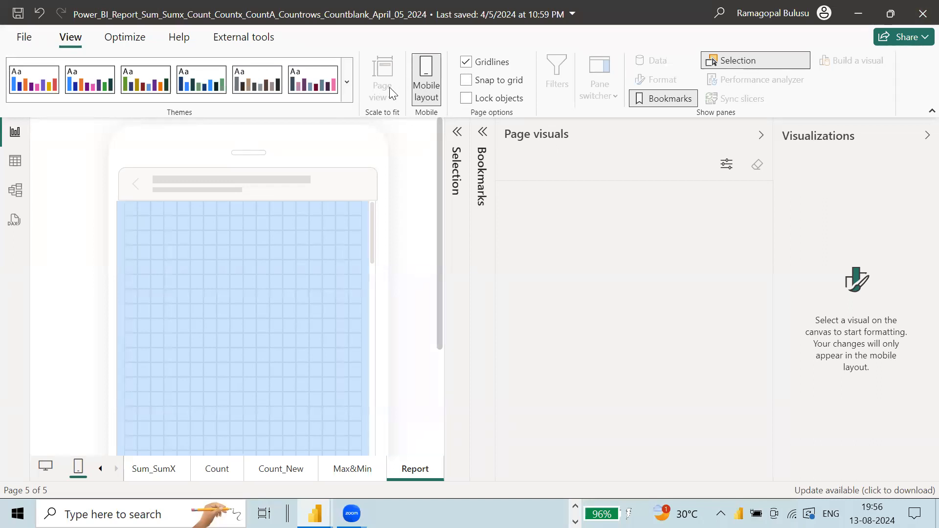
click(417, 95)
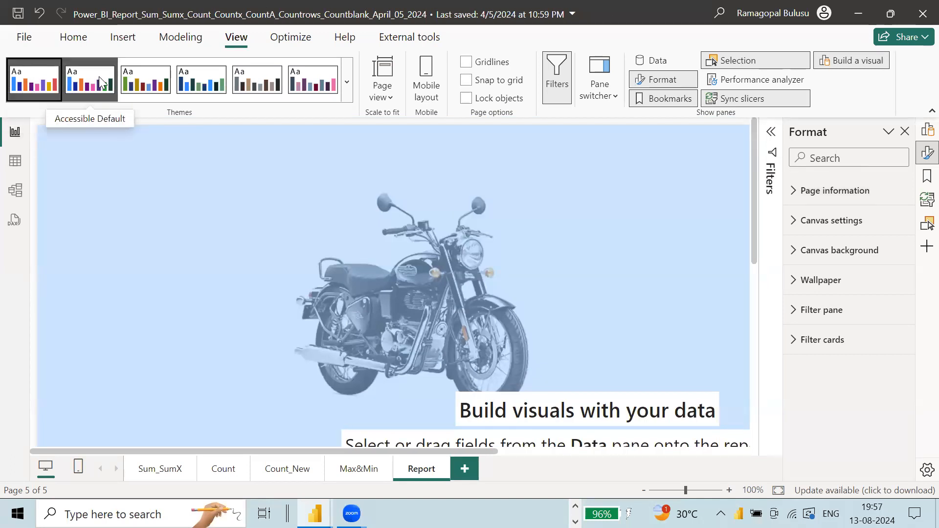
Step: Try two other accessible themes on the report and settle on the Accessible Orchid theme
click(166, 89)
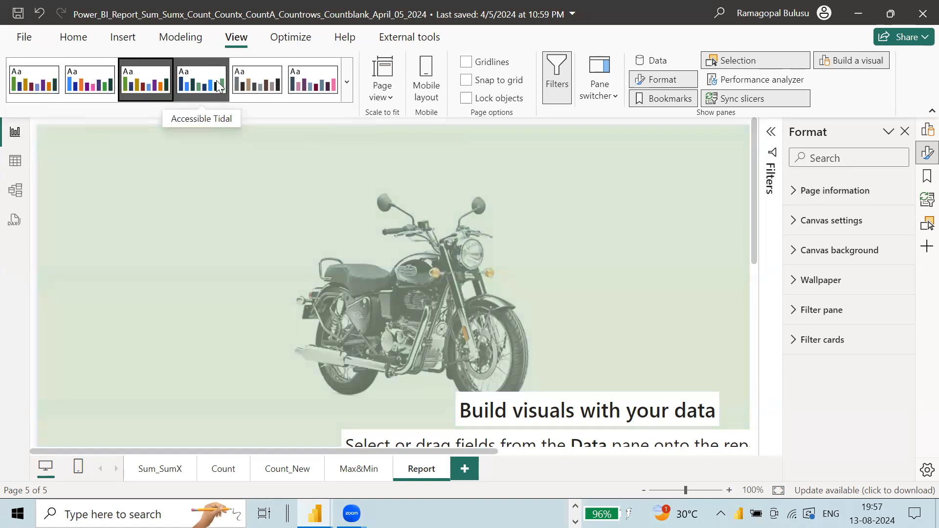
click(252, 86)
click(313, 82)
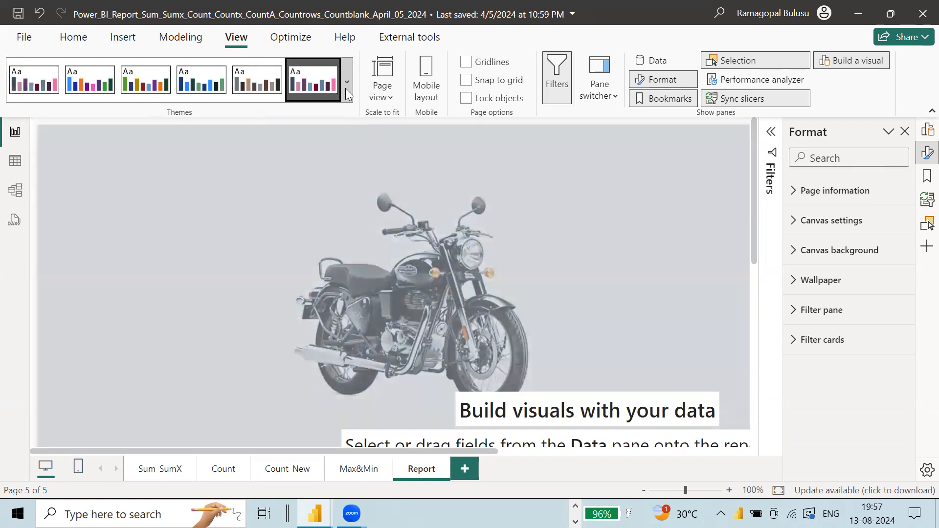
Step: Open the online Themes Gallery in the browser and look through the recently posted report themes
click(346, 85)
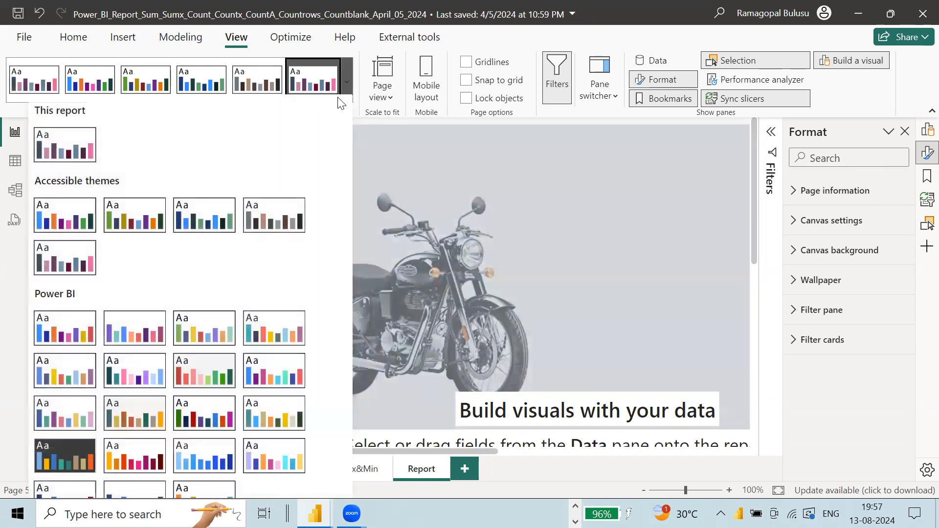
scroll(139, 352, down, 3)
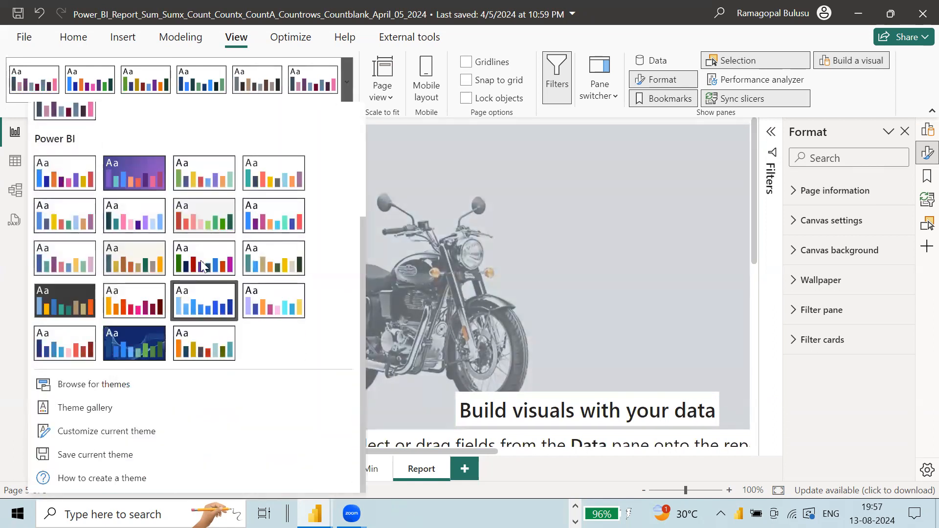
click(101, 406)
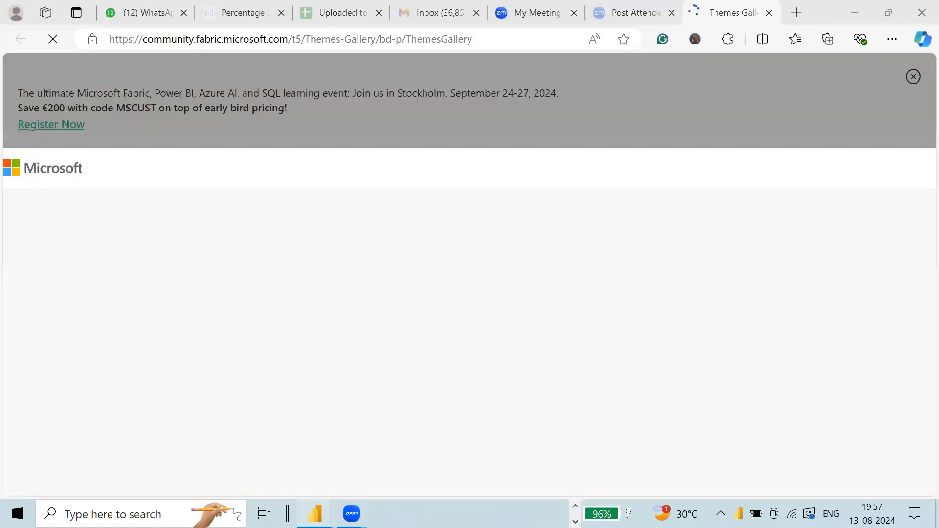
scroll(501, 309, down, 10)
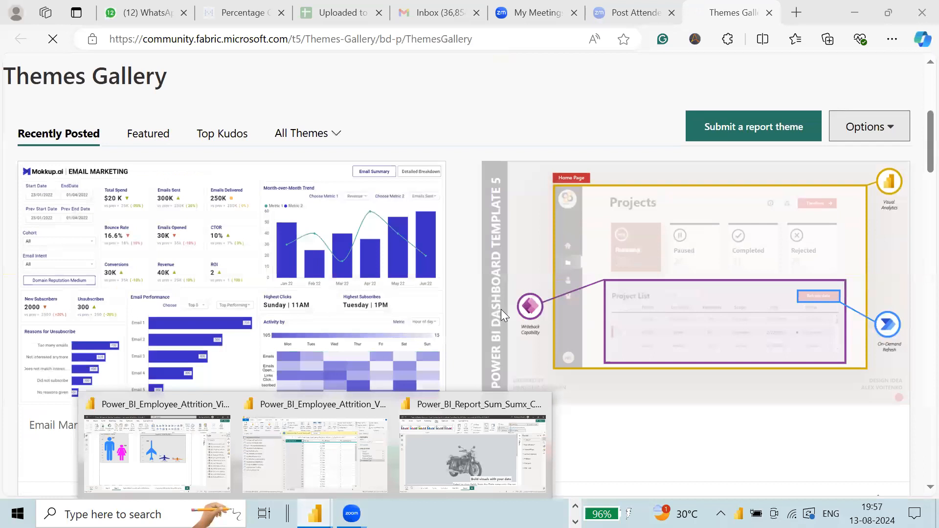
scroll(530, 269, down, 15)
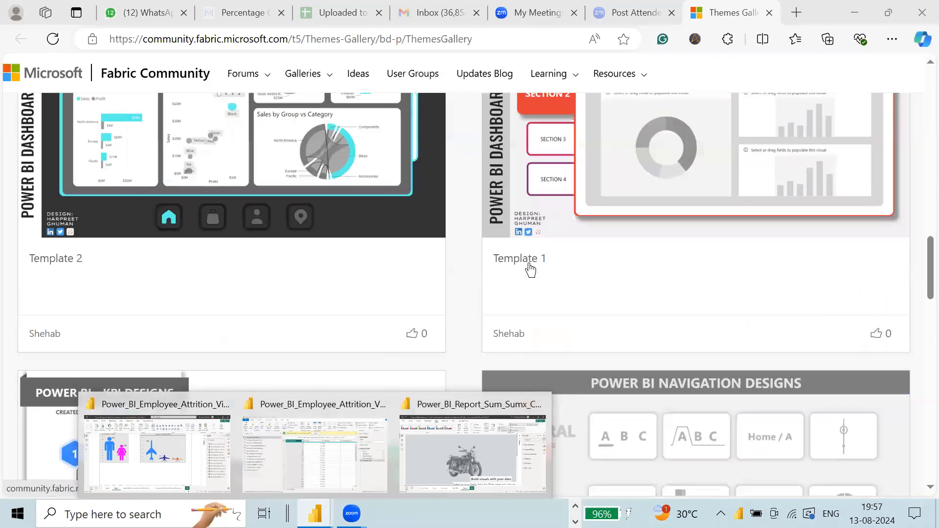
scroll(559, 262, down, 6)
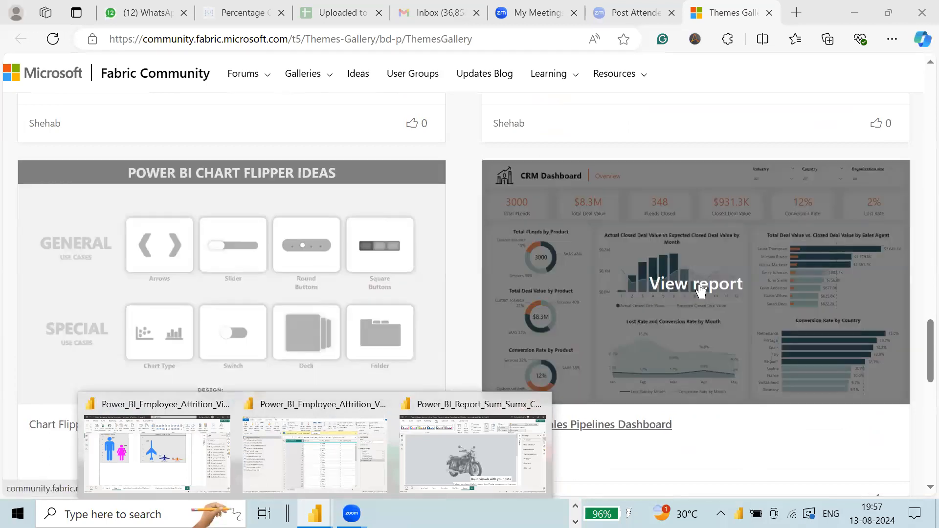
Step: Open the CRM and Sales Pipelines Dashboard entry in the gallery and examine its description and attached theme files
click(714, 292)
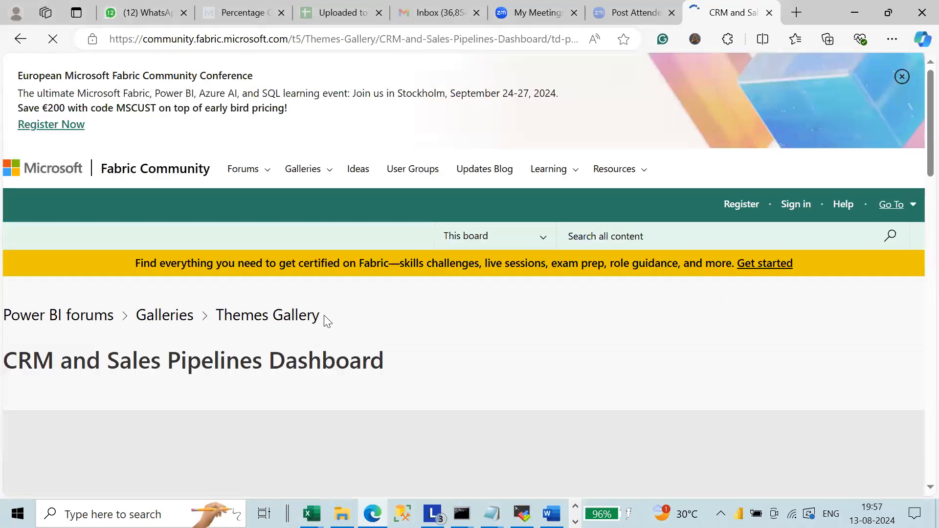
scroll(447, 294, down, 10)
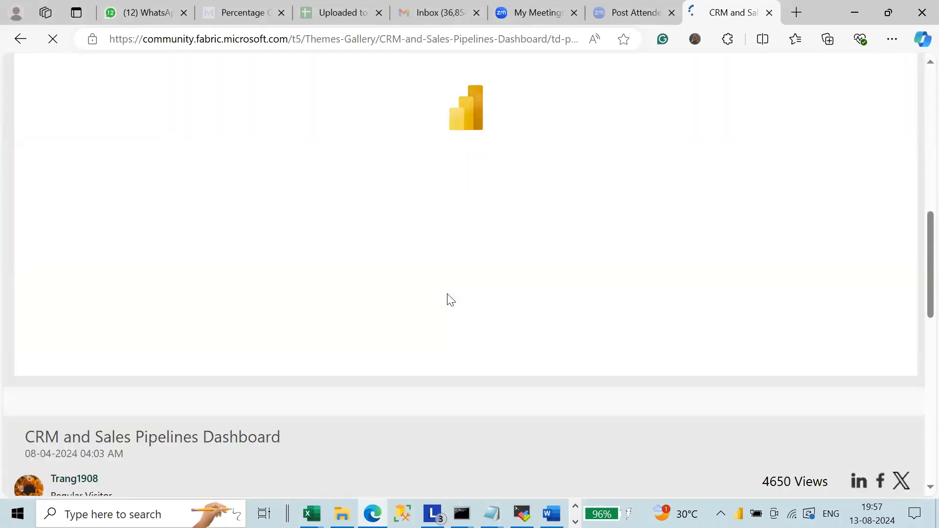
scroll(447, 294, down, 6)
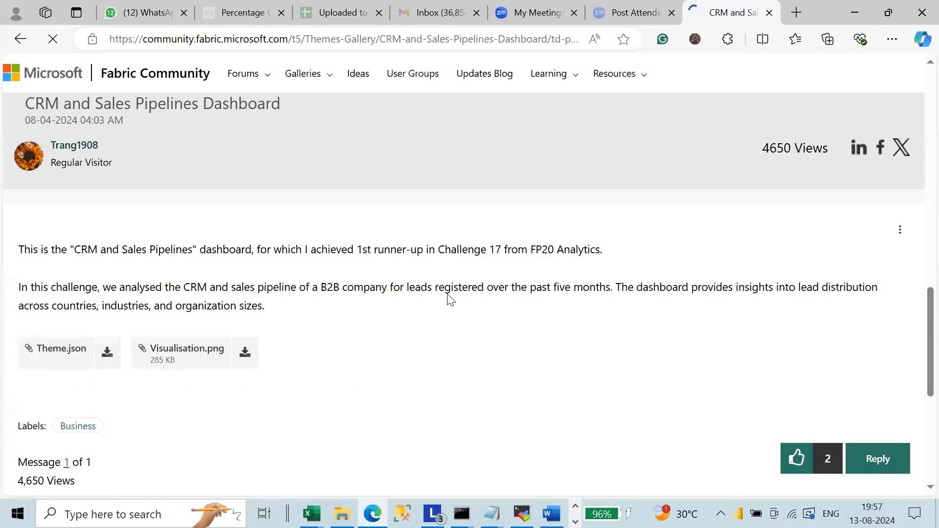
scroll(446, 303, down, 5)
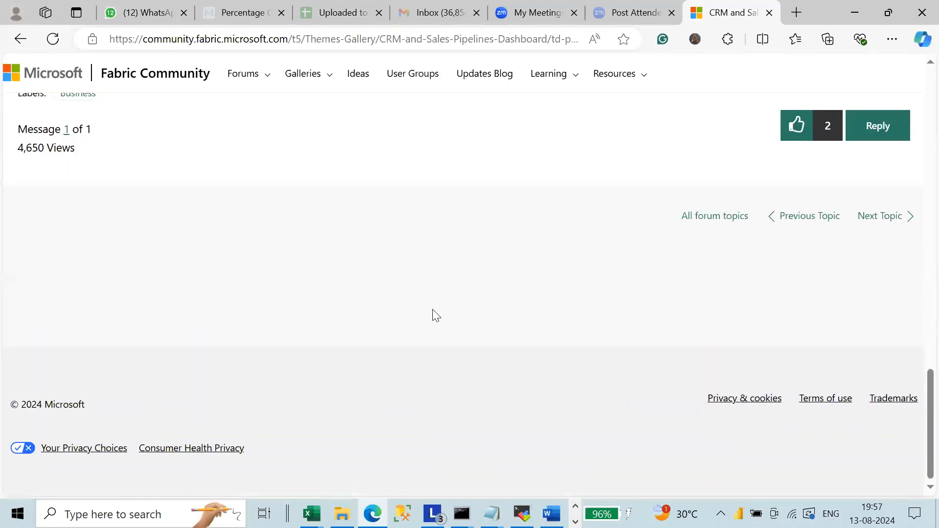
scroll(434, 313, up, 15)
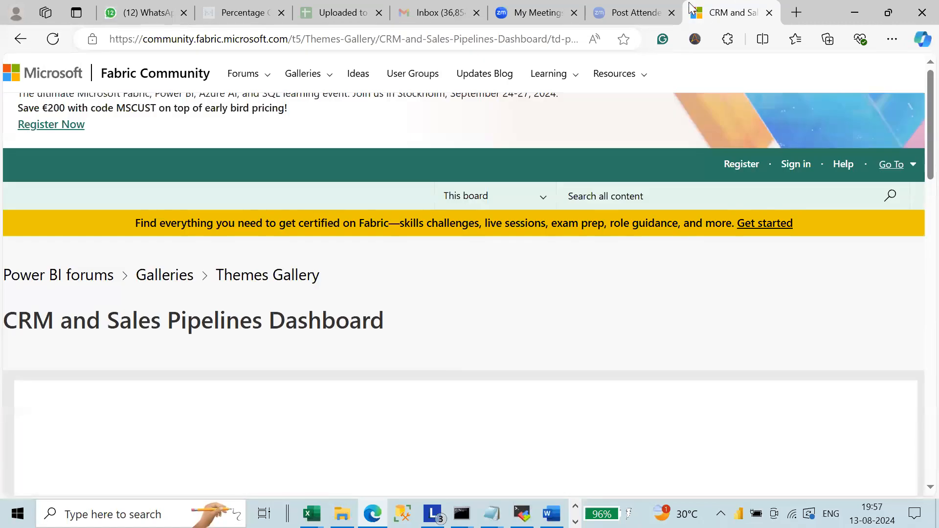
scroll(632, 279, up, 1)
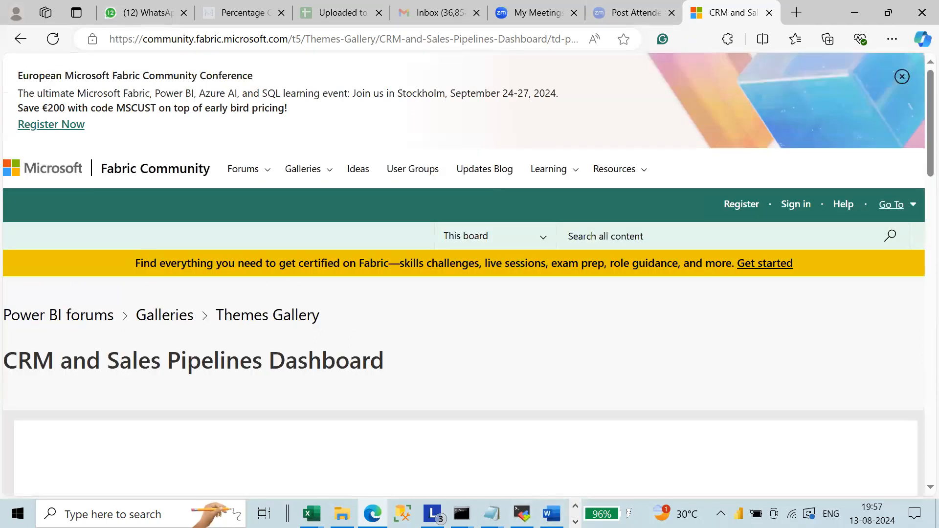
Step: Switch back to the Sum_Sumx_Count report in Power BI Desktop and open the customization settings of the current theme
mouse_move(315, 513)
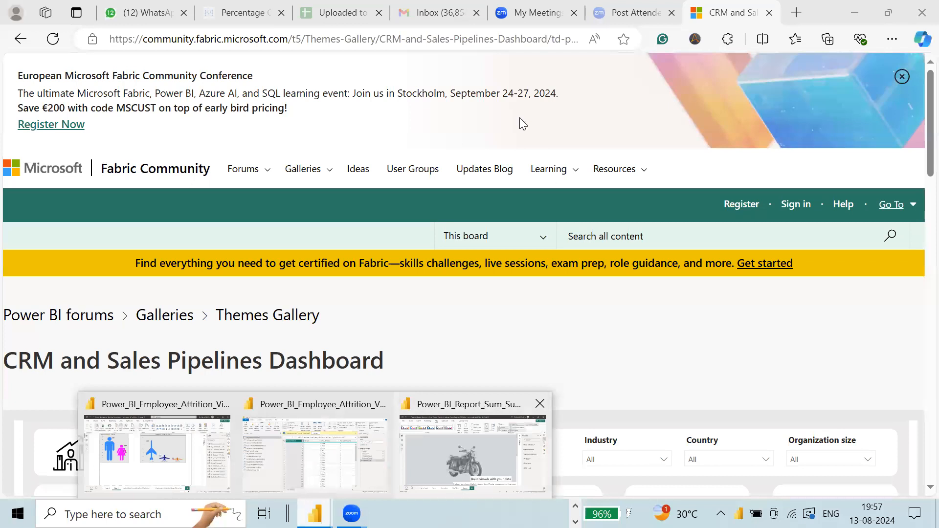
click(472, 452)
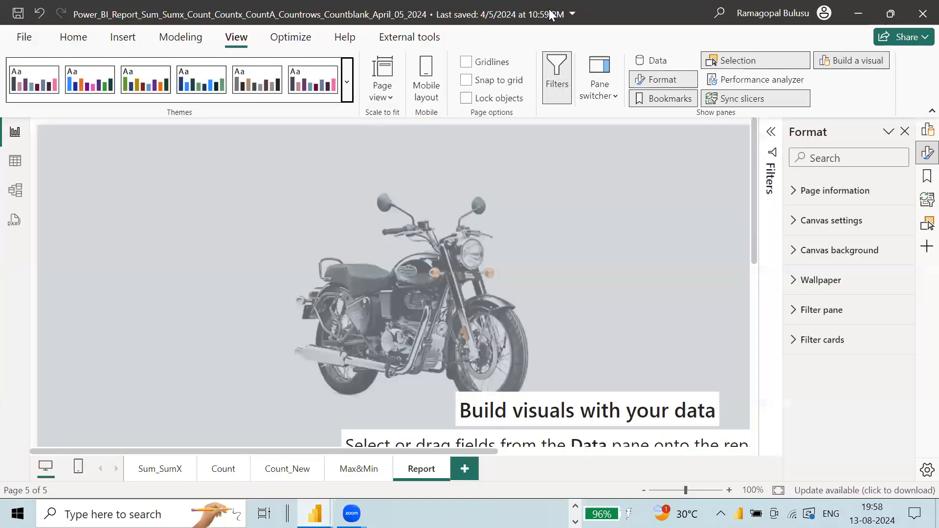
click(346, 82)
scroll(301, 254, down, 3)
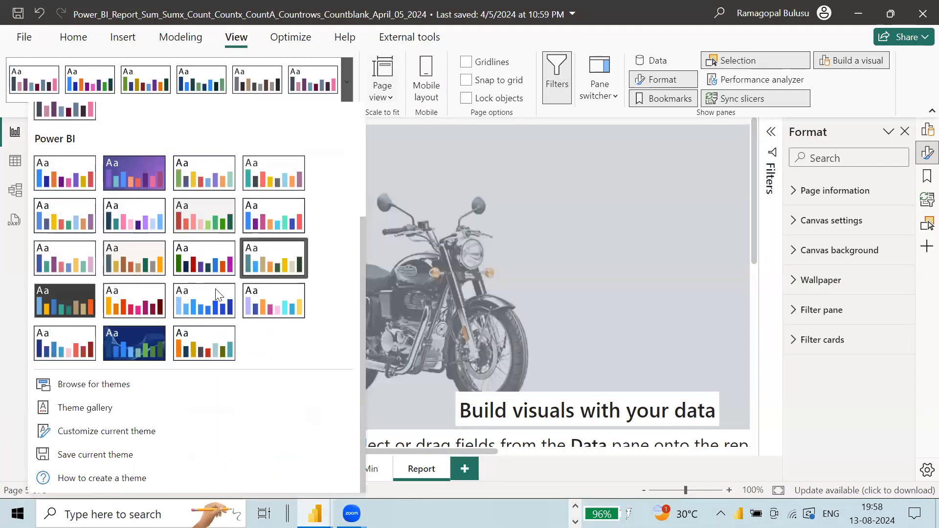
click(131, 432)
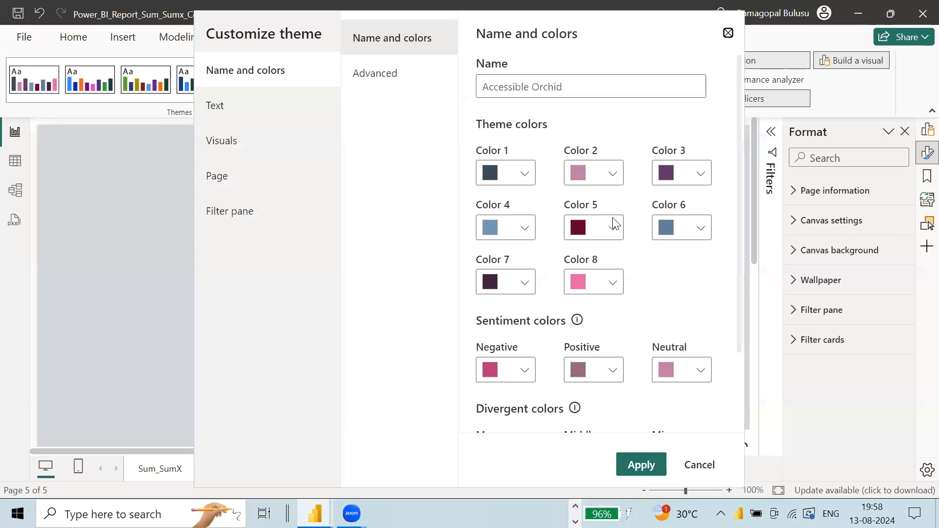
Step: Review the theme's text settings for general text, titles, cards and KPIs, and tab headers
click(228, 107)
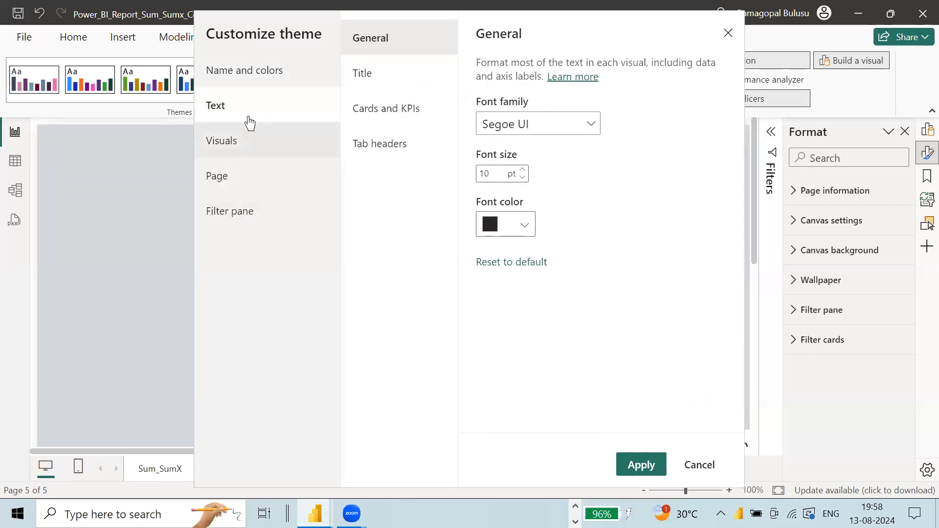
click(354, 77)
click(388, 106)
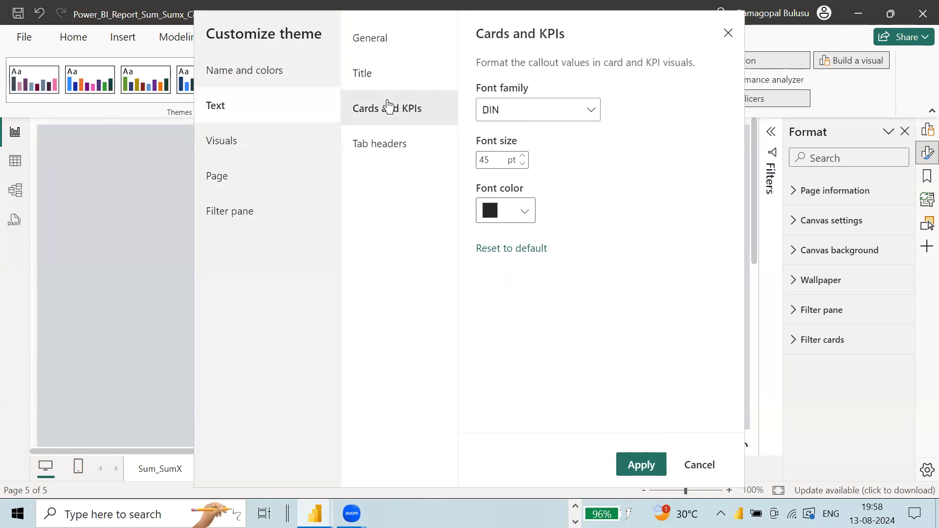
click(383, 158)
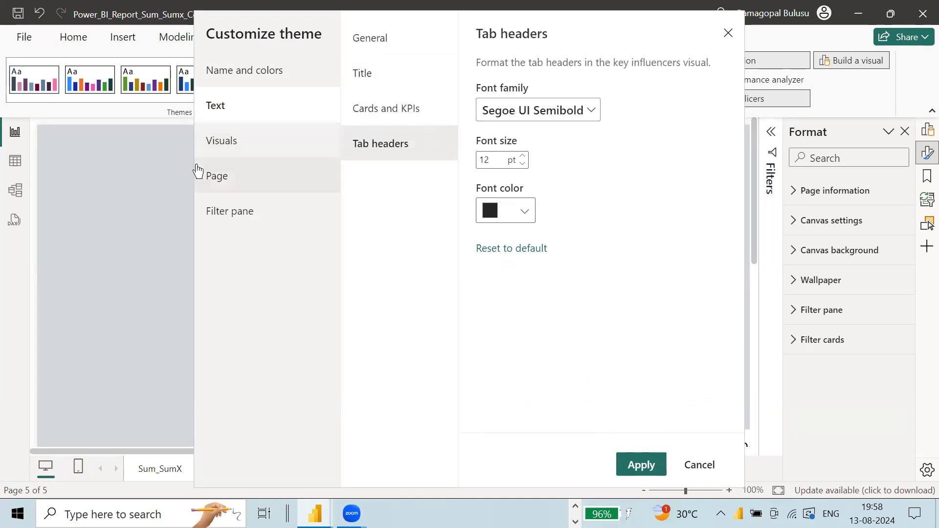
Step: Turn on the border for visuals in the theme and set its color to dark red #7A2525
click(223, 149)
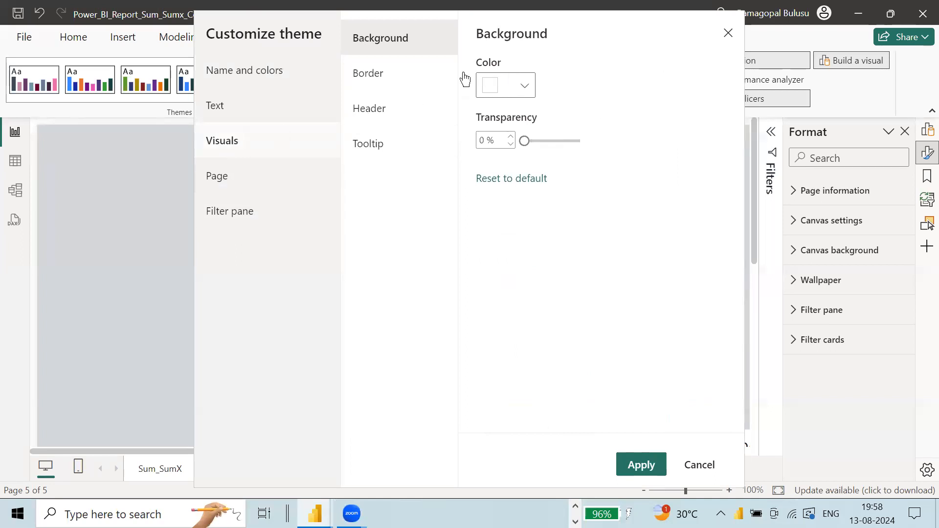
click(360, 78)
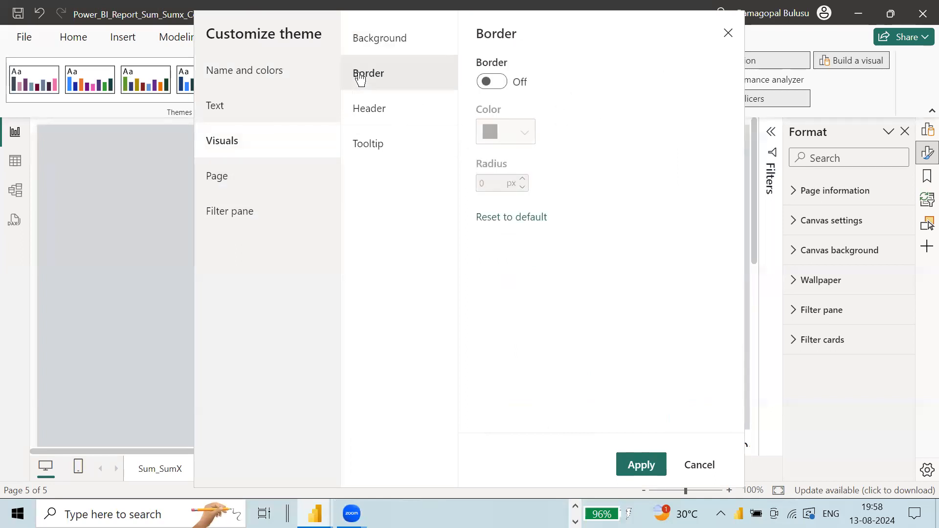
click(504, 84)
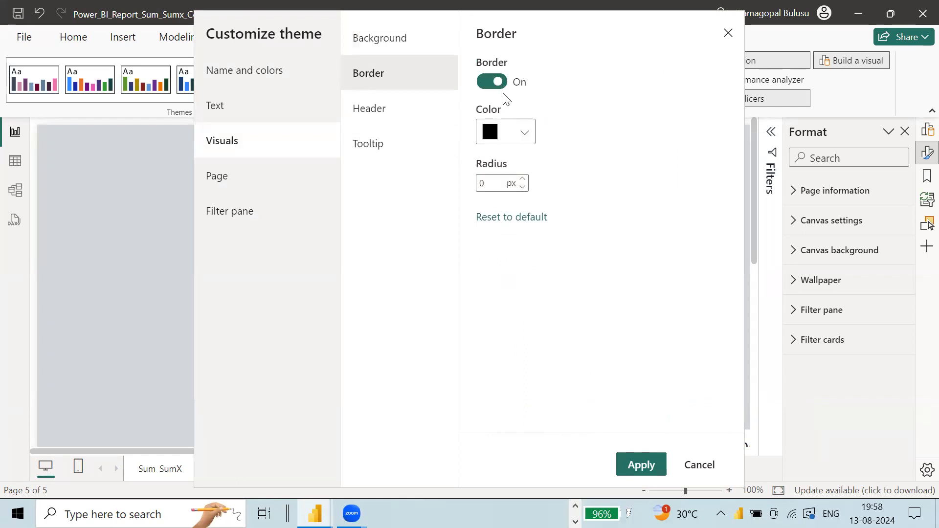
click(527, 140)
click(620, 242)
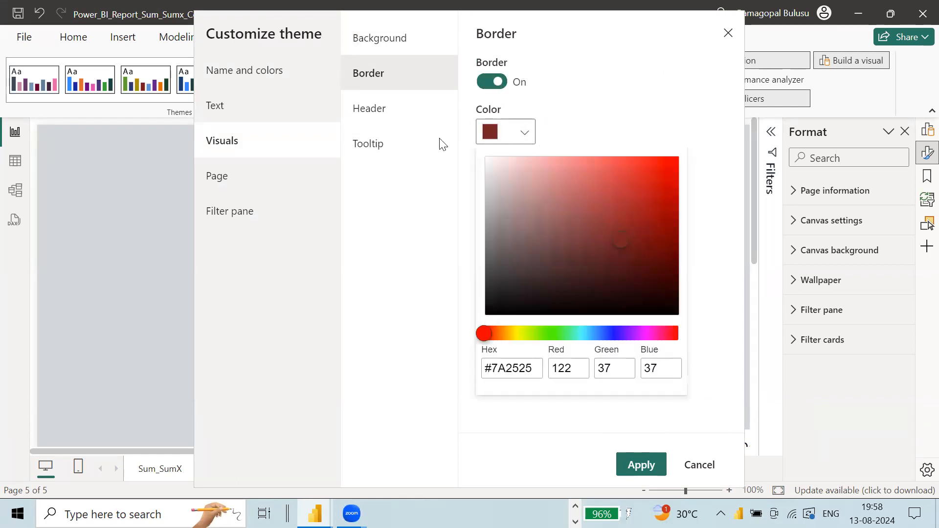
click(232, 179)
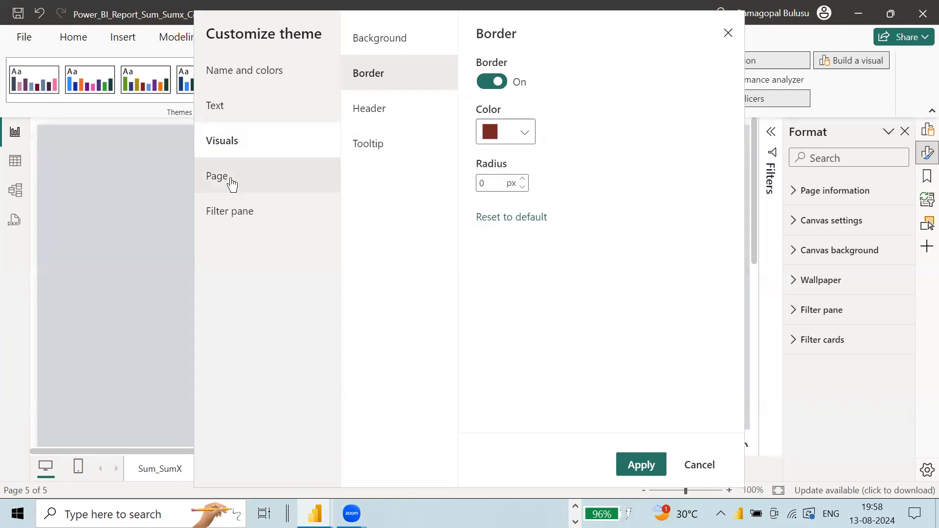
Step: Set the theme's page wallpaper color to red #B03636 and apply the customized theme to the report
click(232, 183)
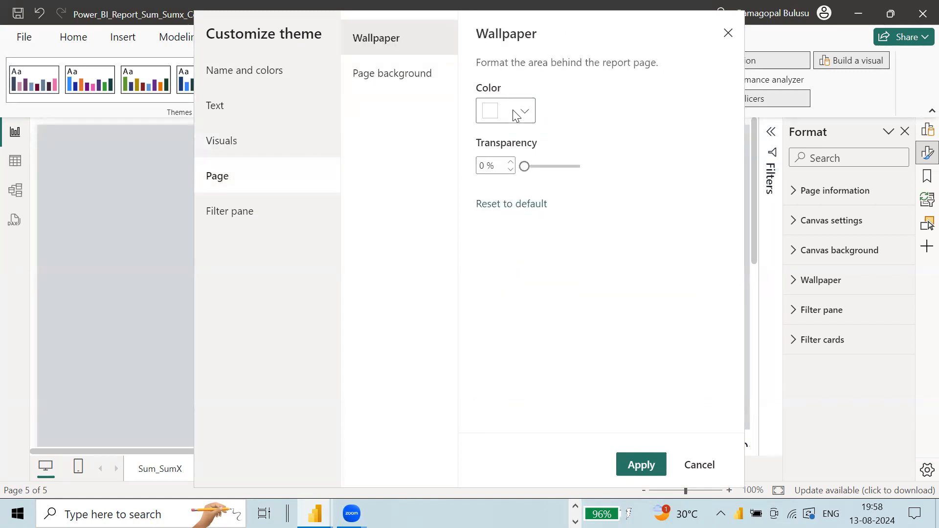
click(520, 113)
click(649, 212)
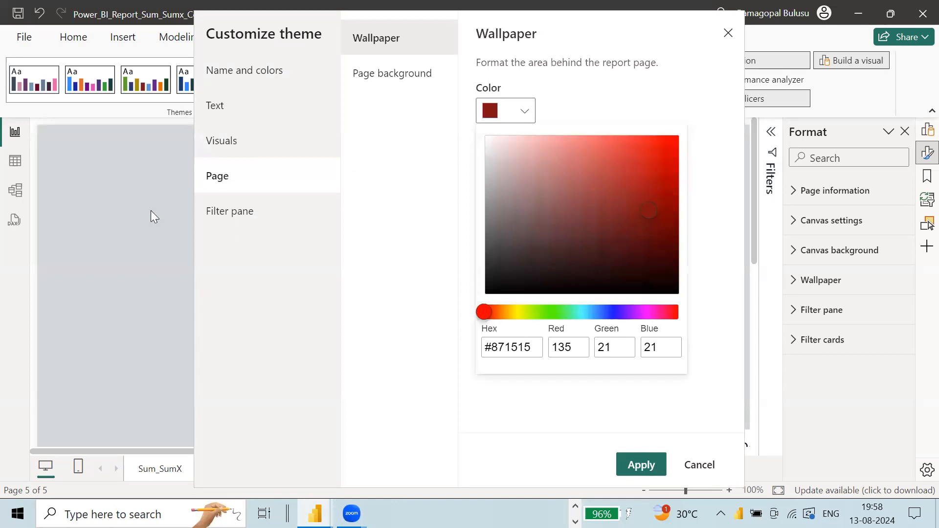
click(241, 216)
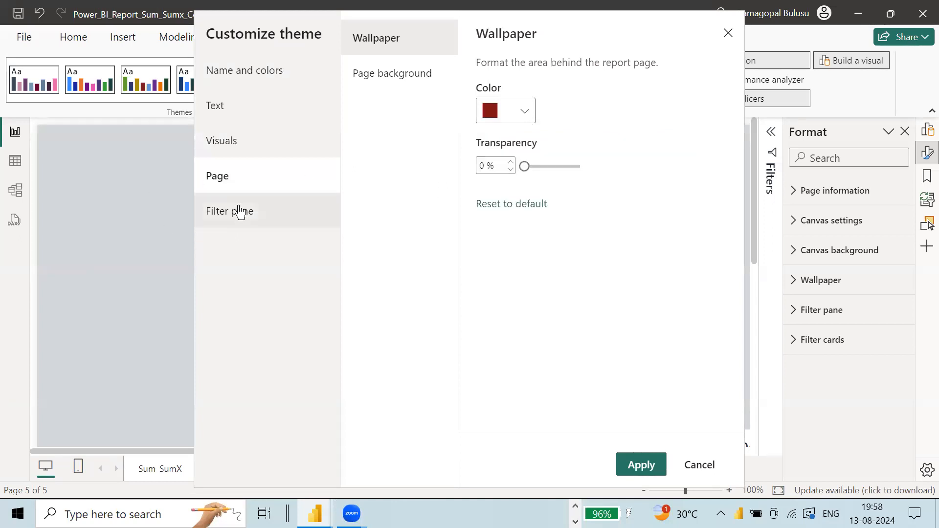
click(522, 117)
click(619, 190)
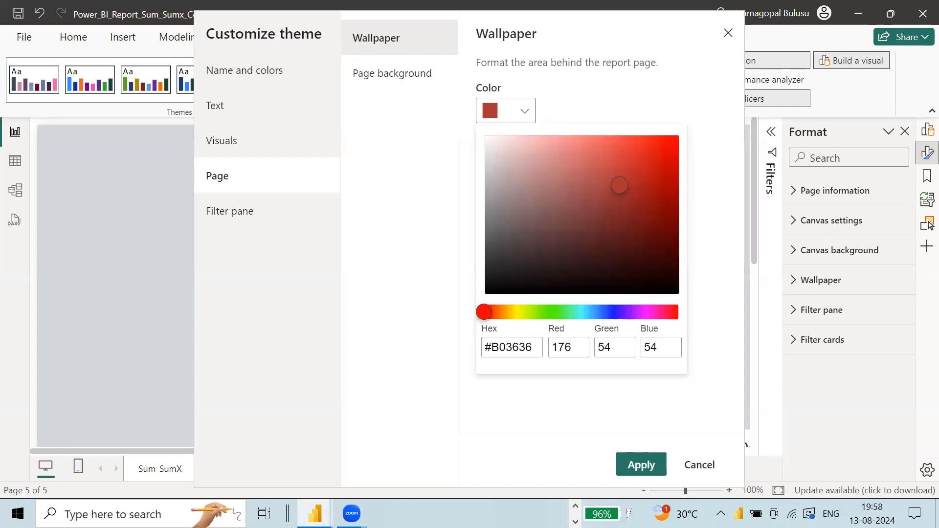
click(645, 469)
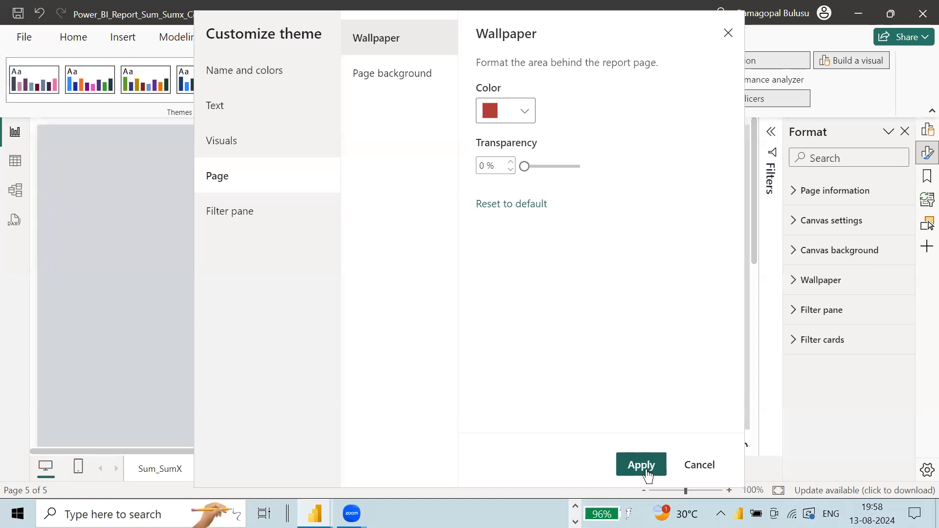
click(645, 470)
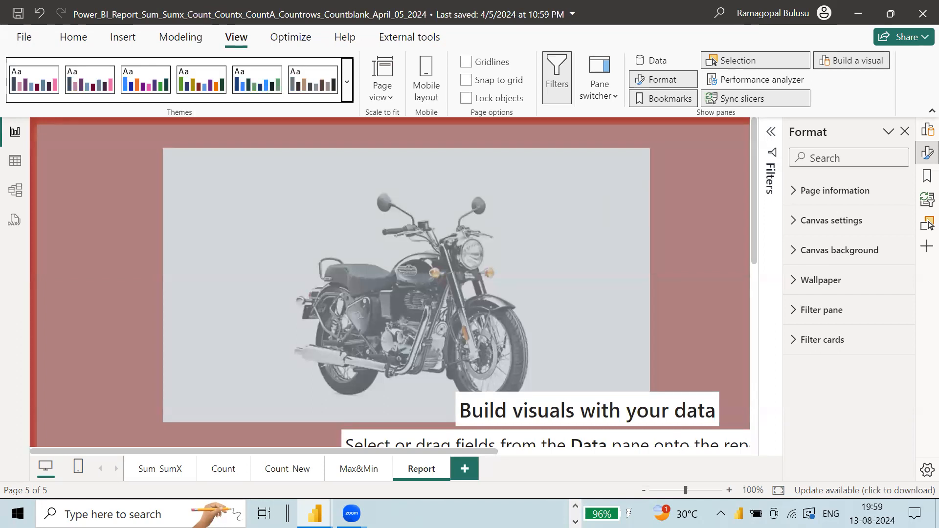
Step: Switch to File Explorer and open the Employee Attrition PDF from the Day 5 Employee Attrition folder in Womens College Workshop
click(576, 506)
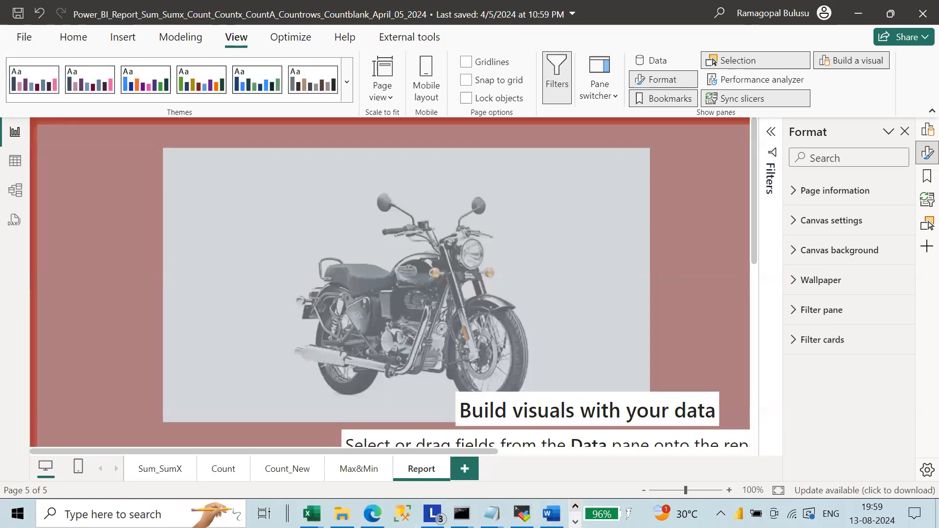
click(342, 514)
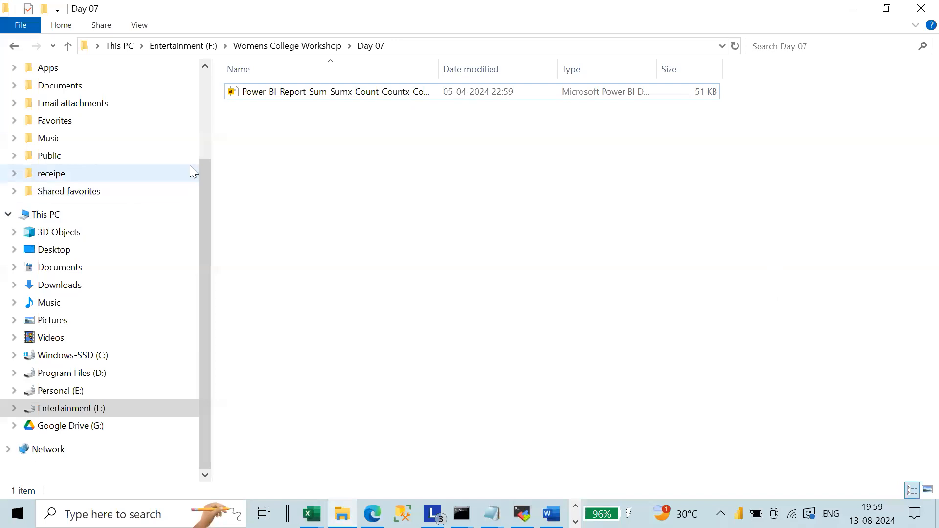
click(293, 46)
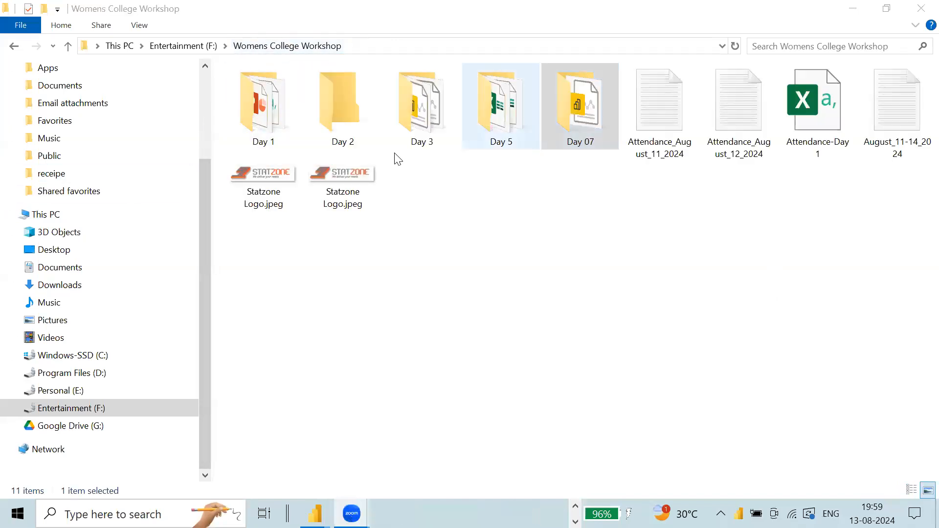
double_click(272, 142)
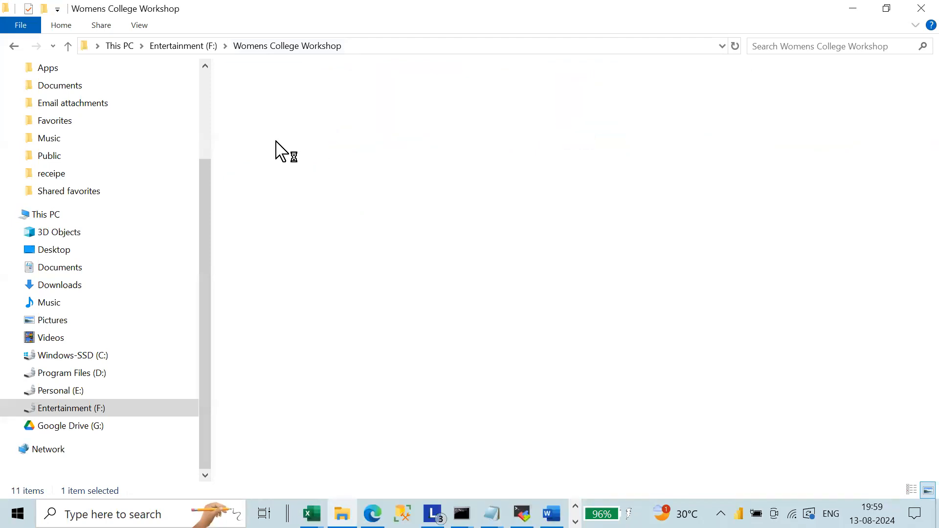
click(274, 47)
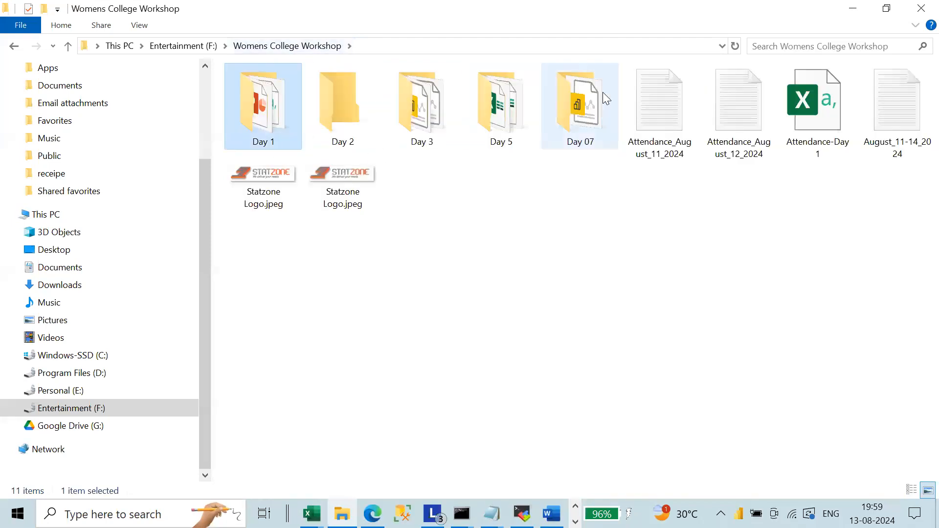
double_click(520, 108)
double_click(301, 97)
click(277, 109)
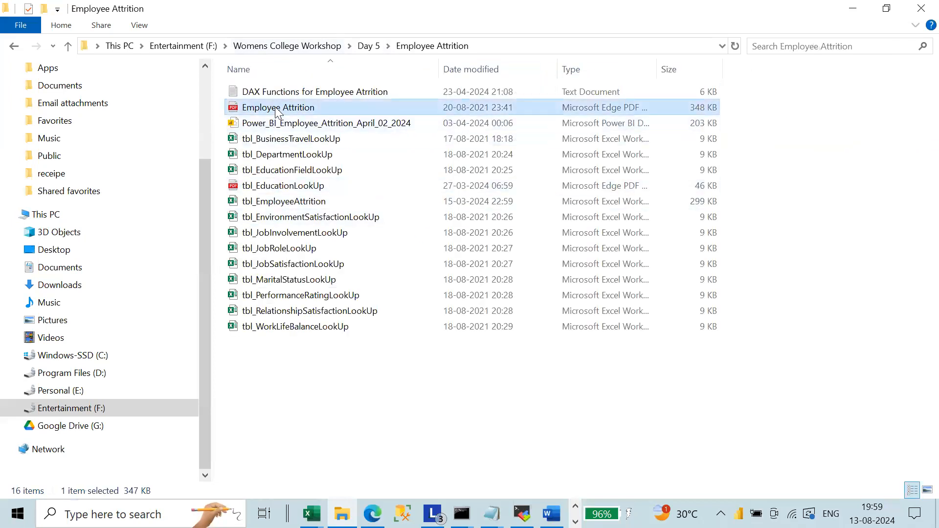
double_click(277, 110)
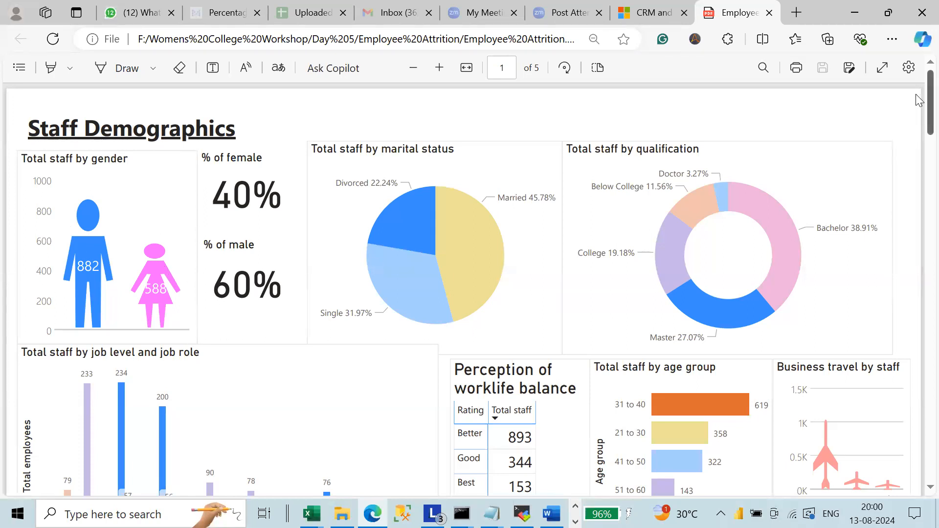
Step: Examine the Employee Attrition PDF from Staff Demographics through the Summary of Staff attrition pages, and return to its first page
scroll(918, 108, down, 1)
scroll(918, 109, down, 3)
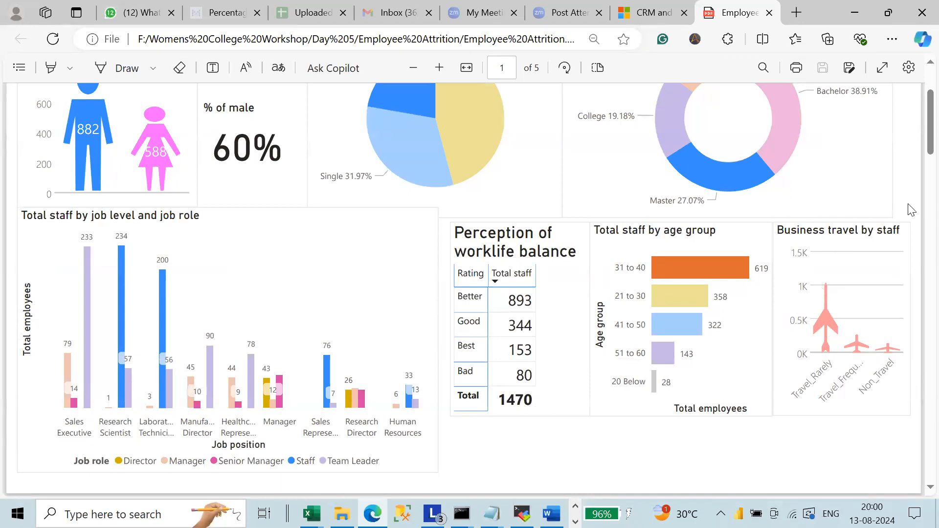
scroll(919, 142, up, 3)
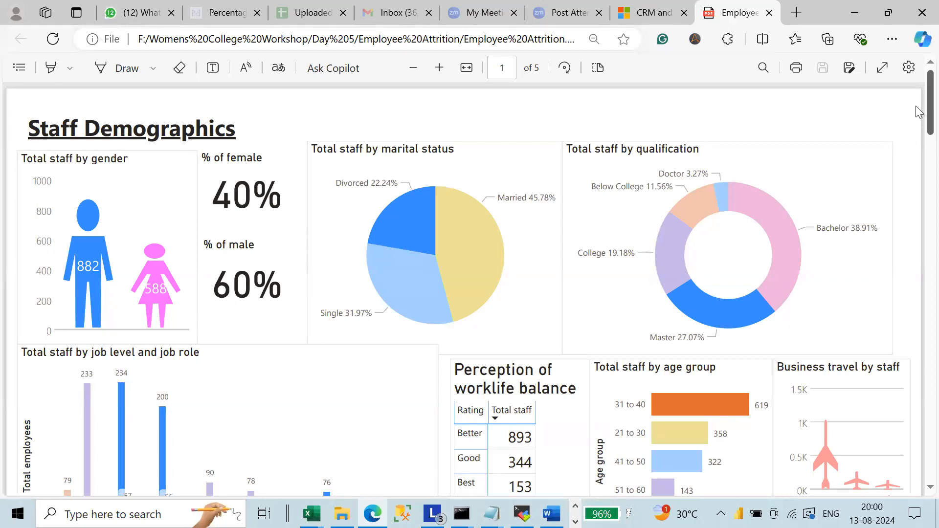
scroll(915, 106, down, 15)
scroll(915, 241, down, 5)
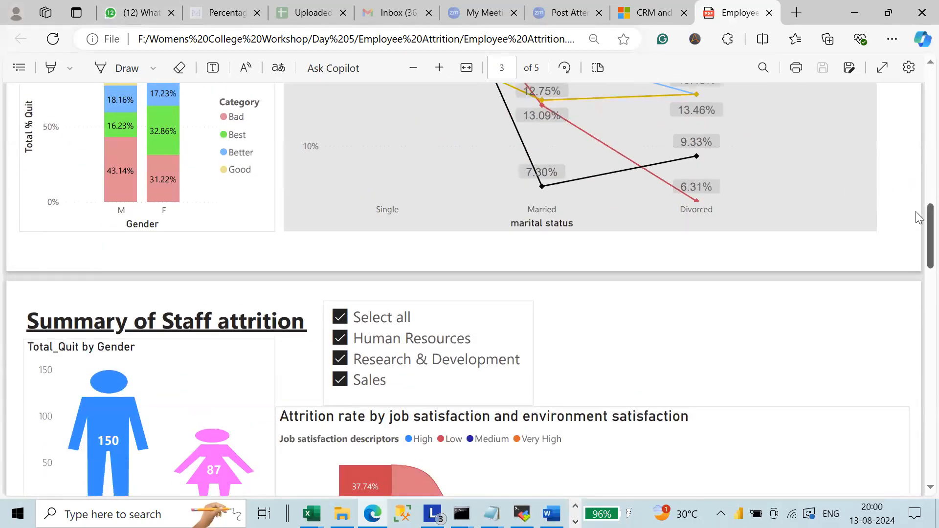
scroll(916, 211, up, 15)
scroll(919, 127, down, 15)
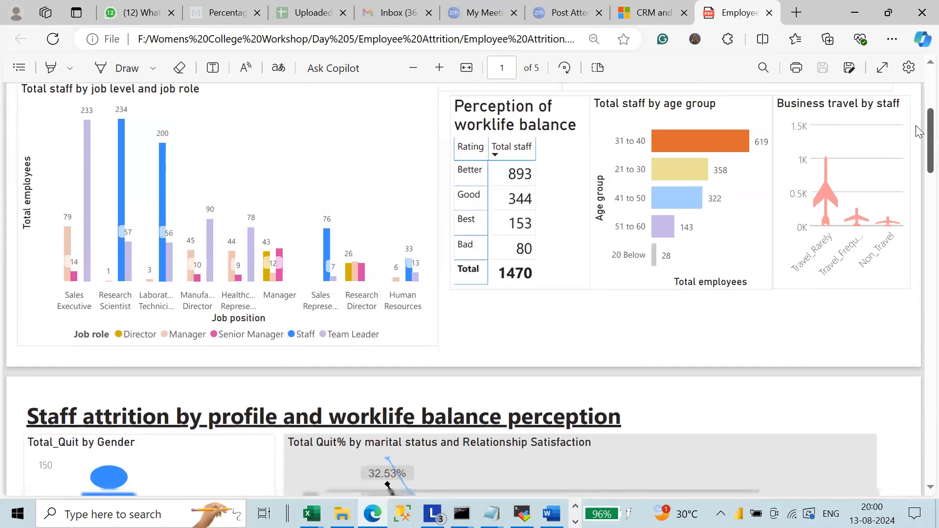
scroll(918, 264, down, 3)
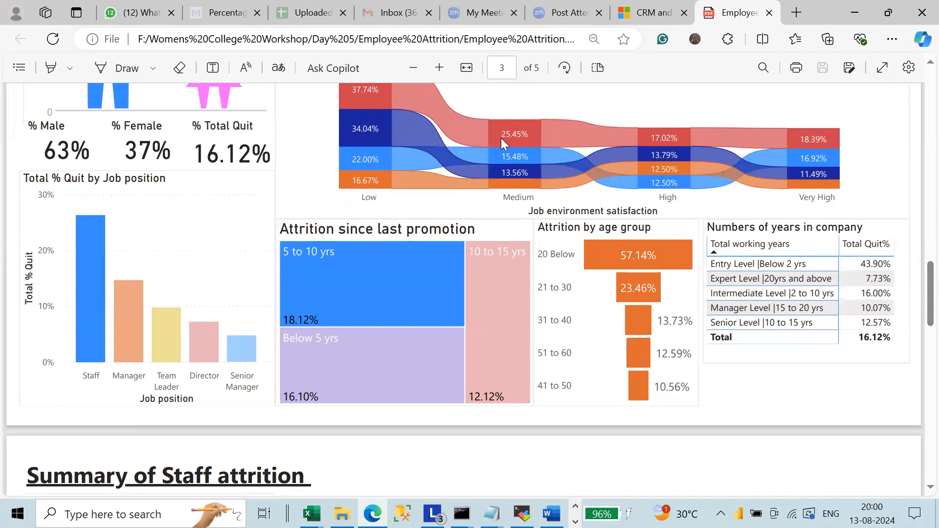
drag(915, 286, 915, 415)
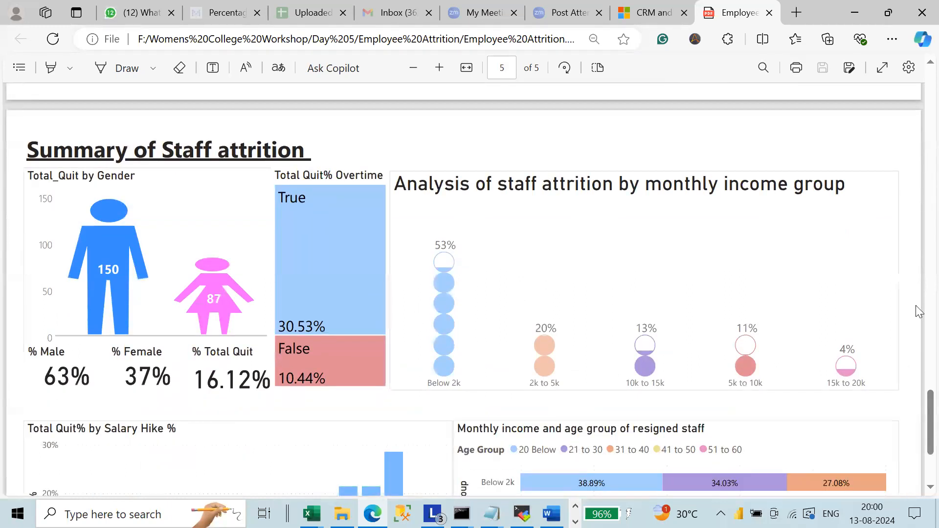
scroll(918, 416, down, 3)
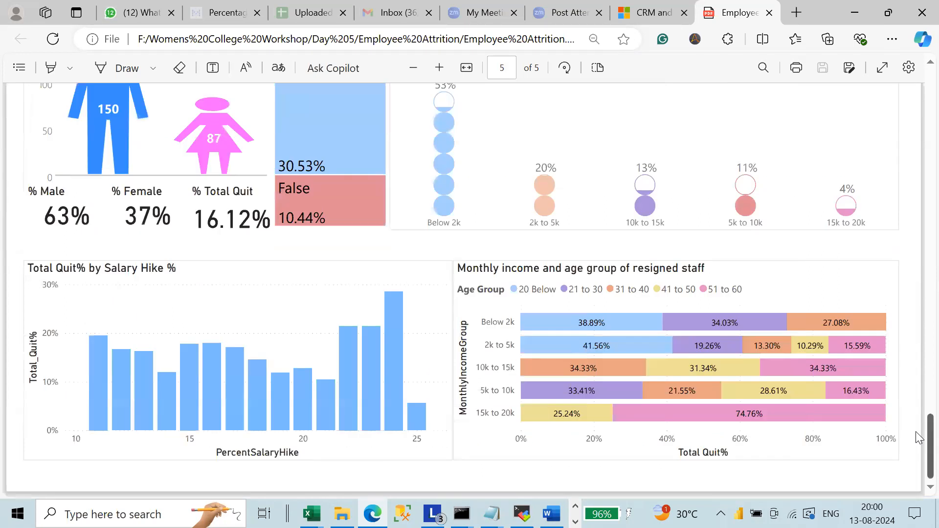
scroll(918, 437, up, 20)
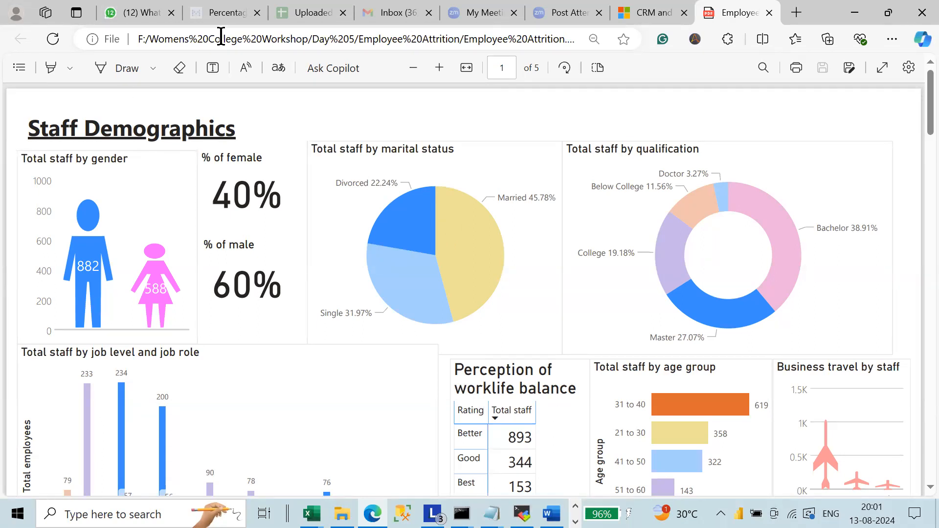
click(314, 42)
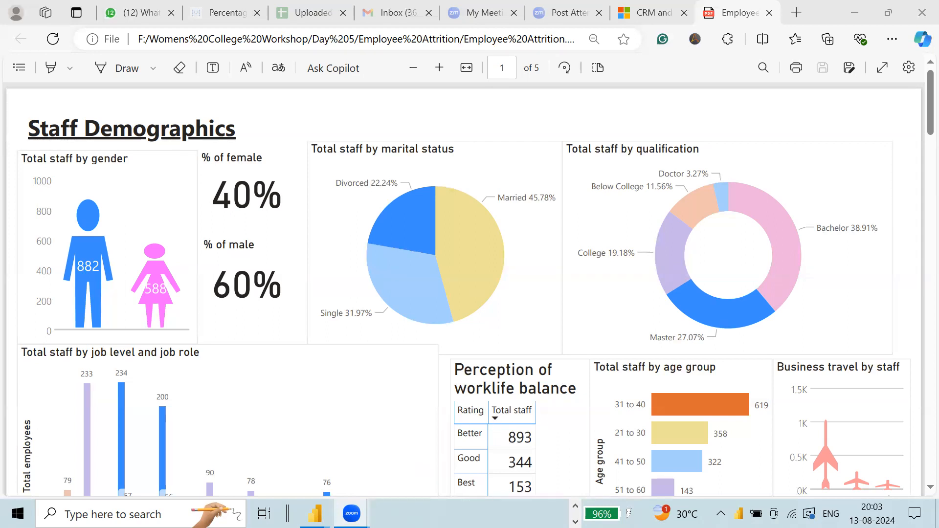
Step: Switch back to File Explorer and search the Entertainment (F:) drive for "power bi"
click(575, 507)
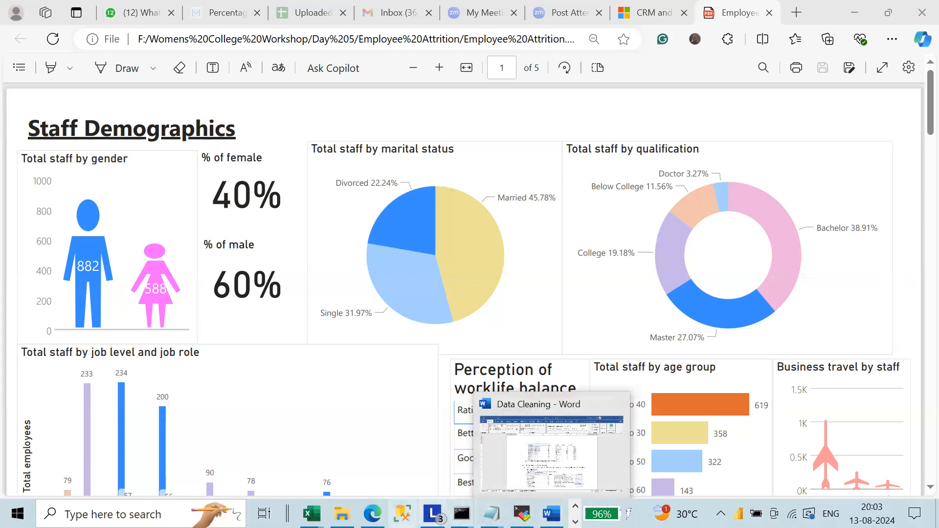
click(342, 514)
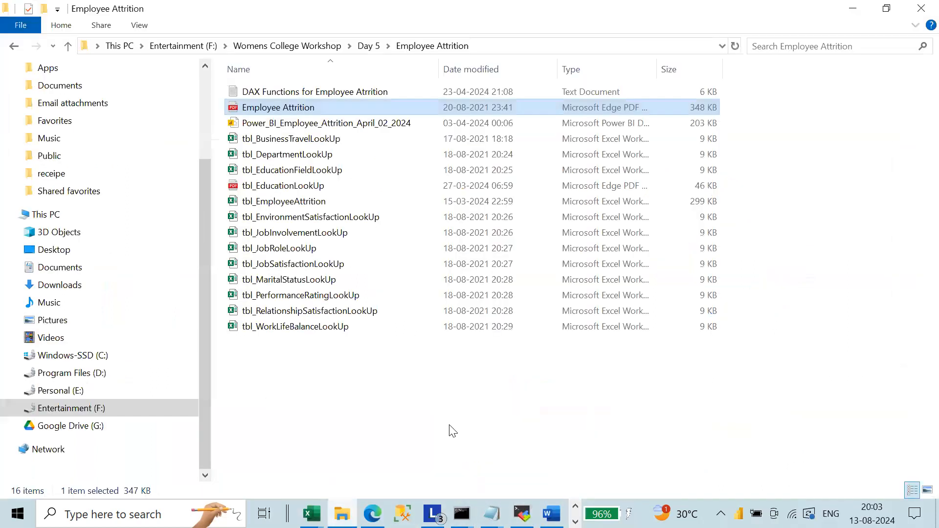
click(668, 68)
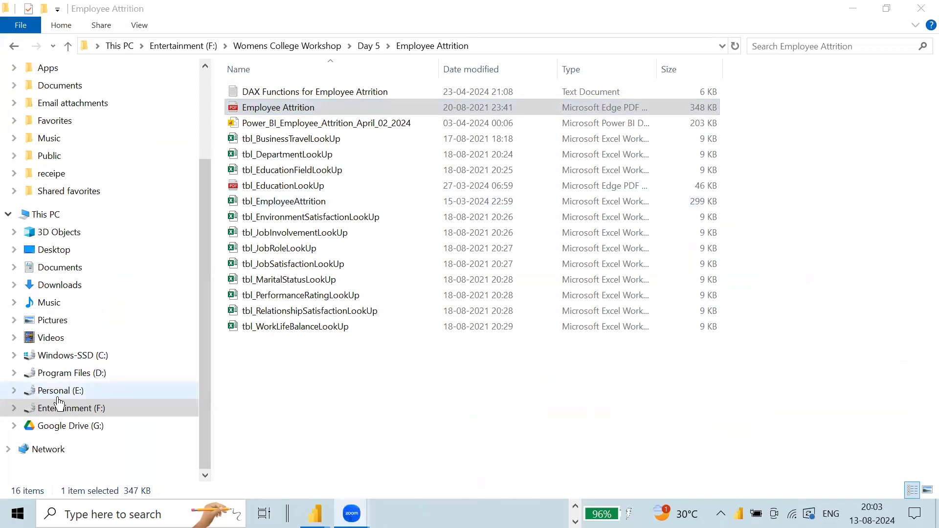
click(103, 414)
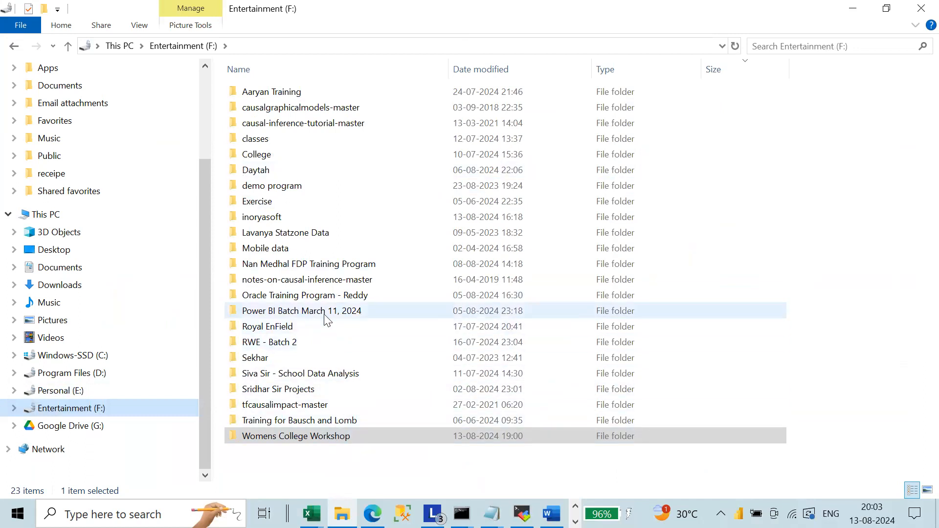
click(796, 47)
text(power bi)
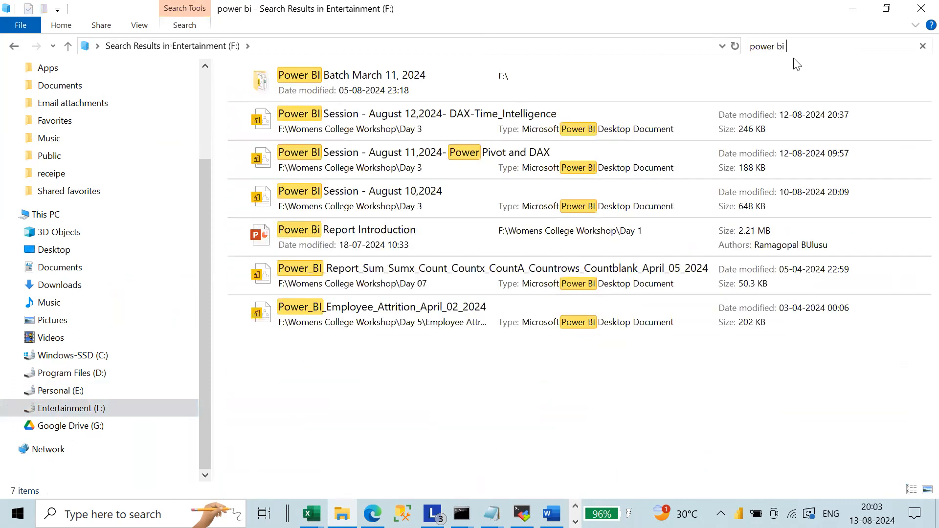
Step: Search the Entertainment (F:) drive for "power bi install", and return to the drive's folder list
text( install)
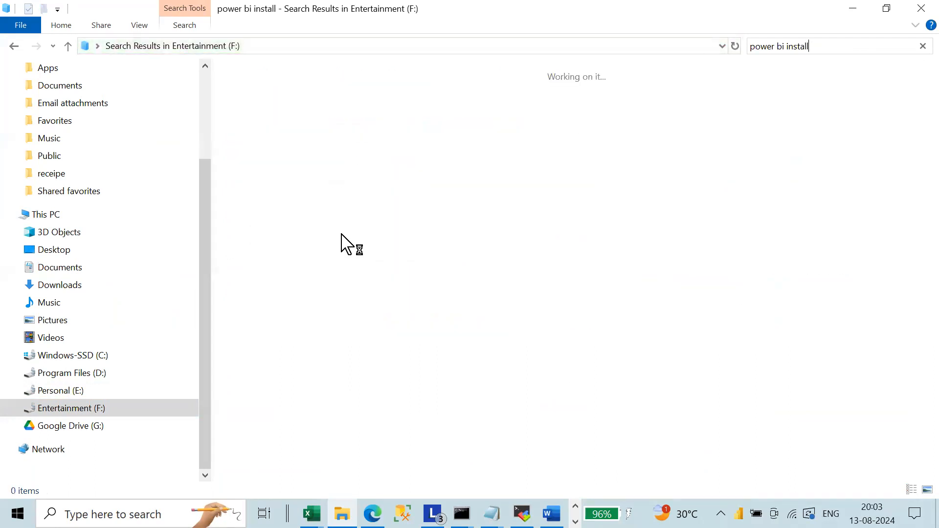
click(99, 414)
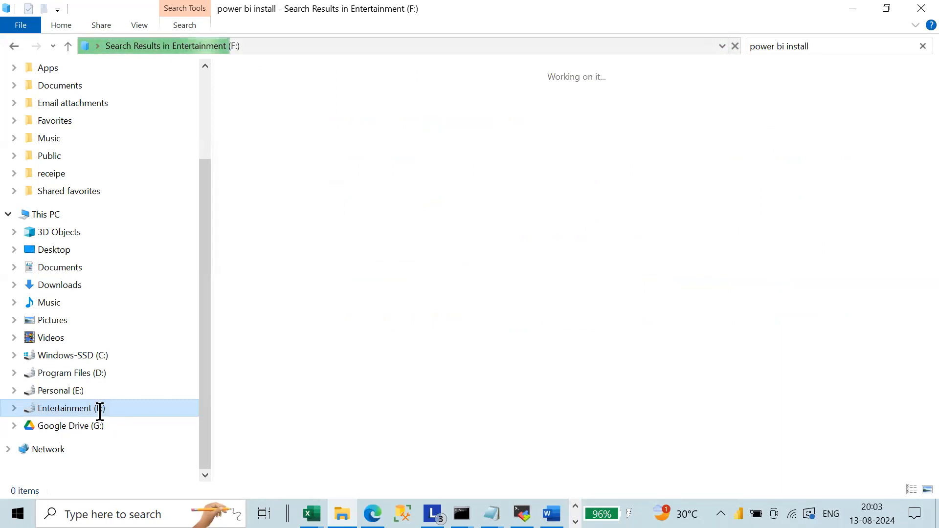
click(102, 416)
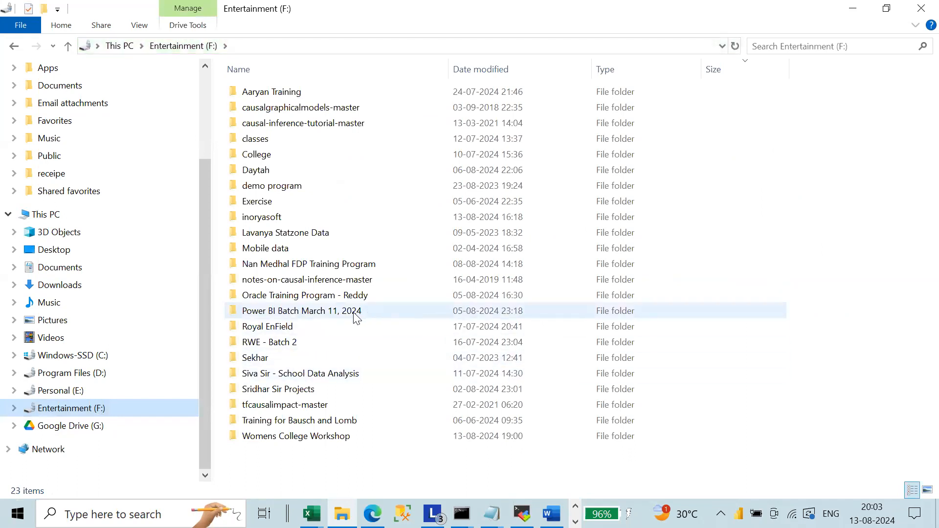
Step: Open the Power BI Installation Steps PowerPoint file from the presentations folder in Royal EnField's July 17, 2024 folder
click(355, 316)
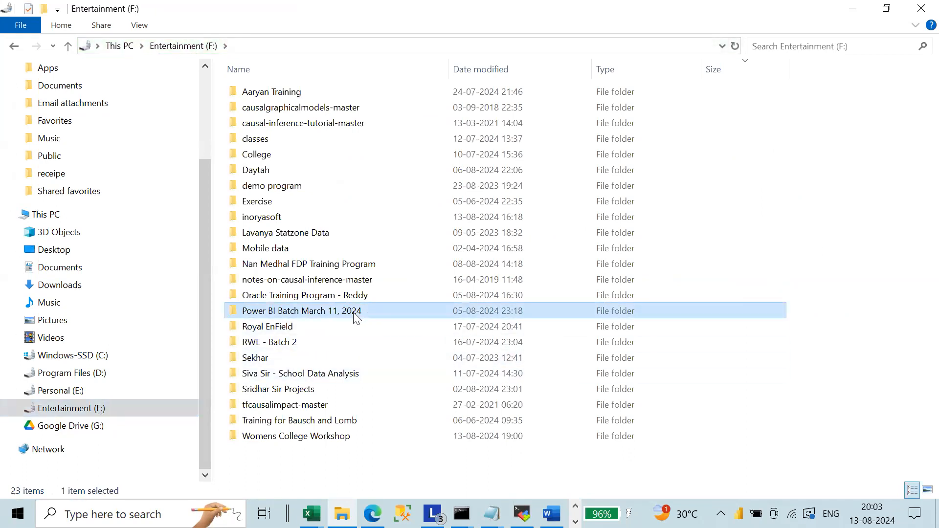
double_click(297, 326)
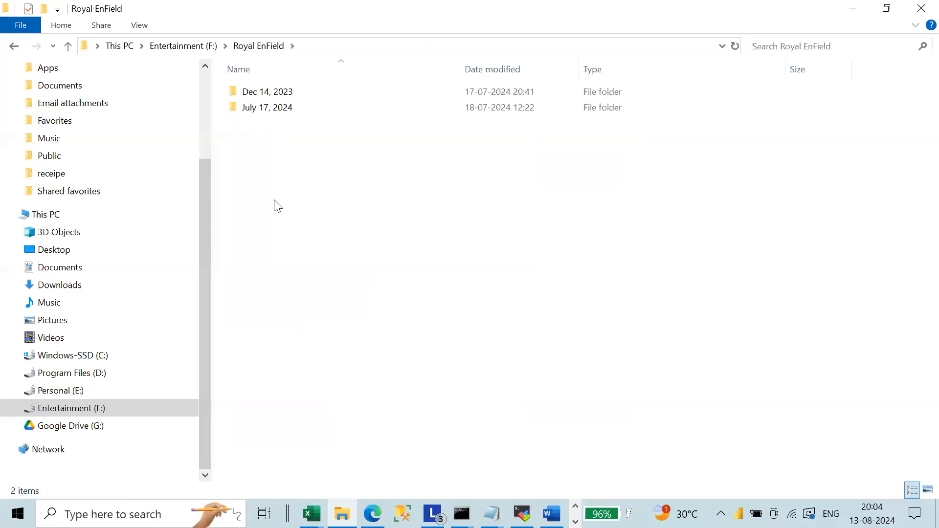
double_click(256, 108)
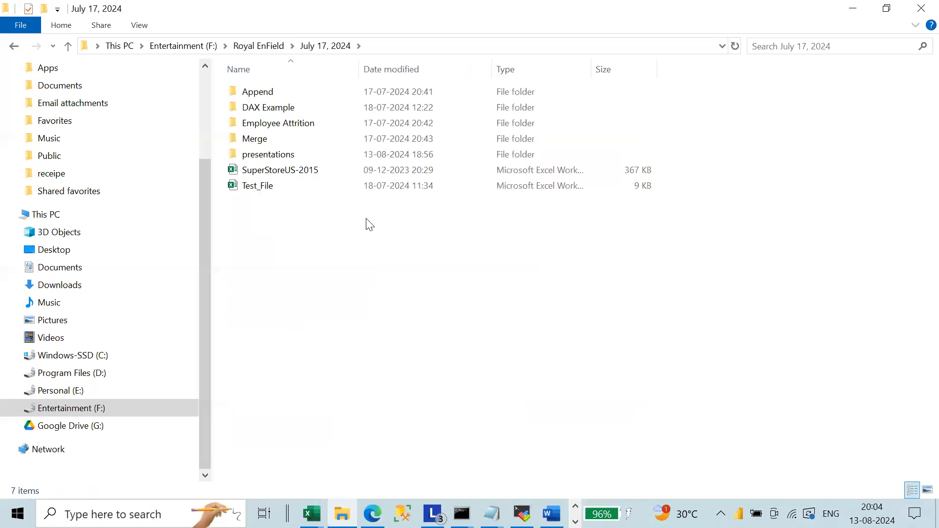
double_click(280, 155)
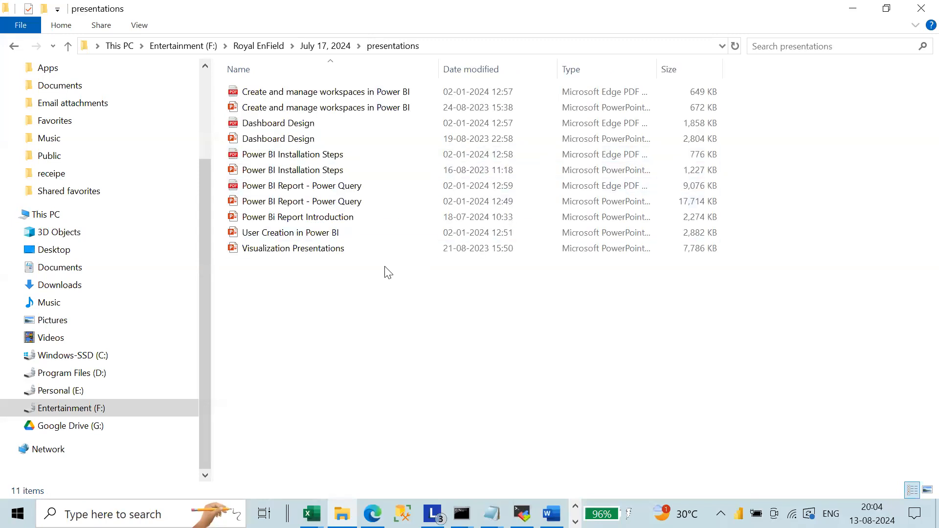
double_click(290, 172)
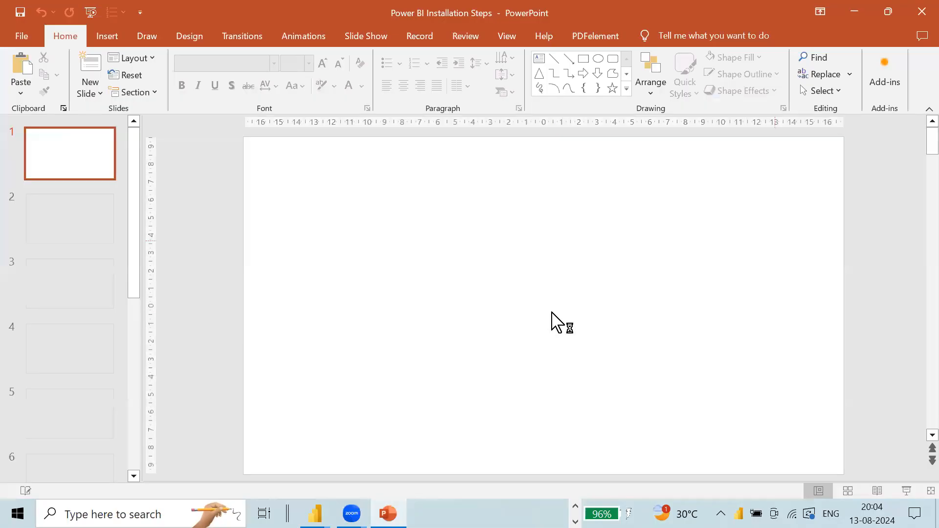
Step: Examine the Power BI Installation Steps slides from the title slide to the setup wizard's Finish slide, and close the presentation
scroll(655, 279, down, 2)
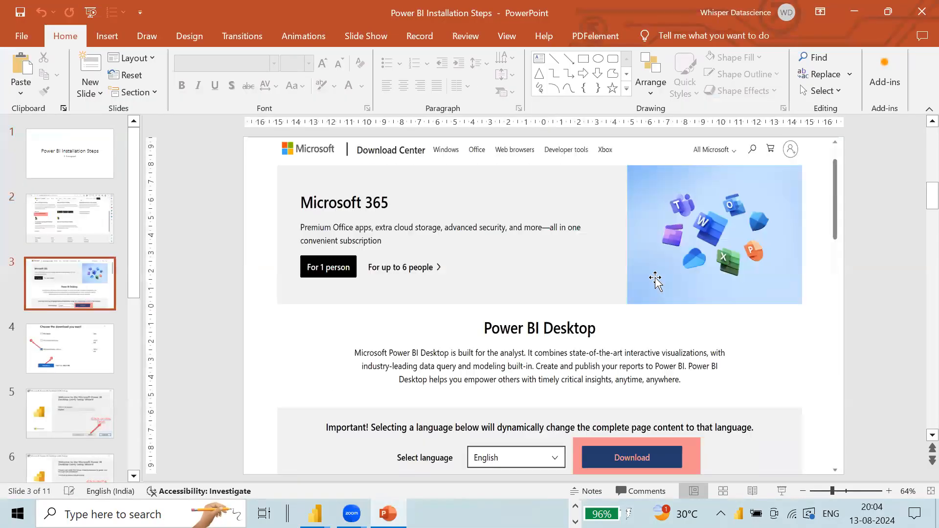
scroll(656, 279, down, 1)
scroll(655, 280, down, 3)
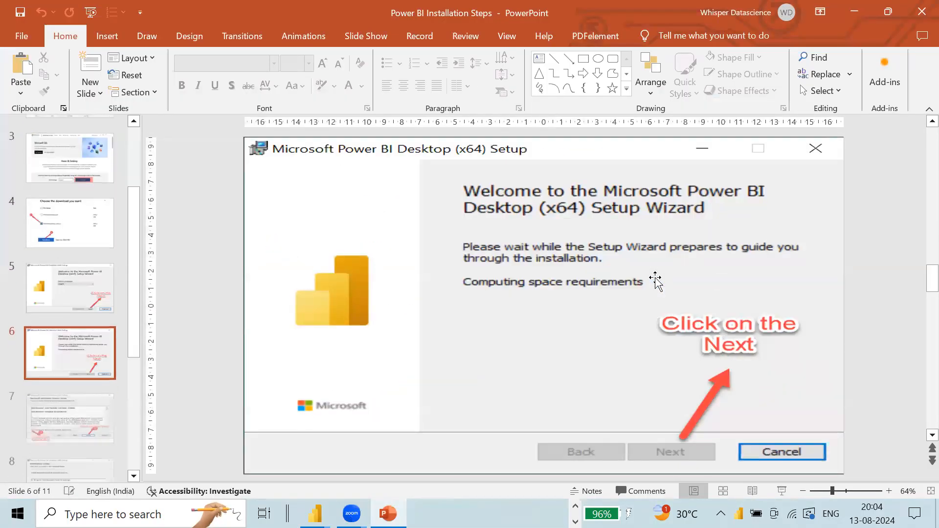
scroll(655, 279, down, 4)
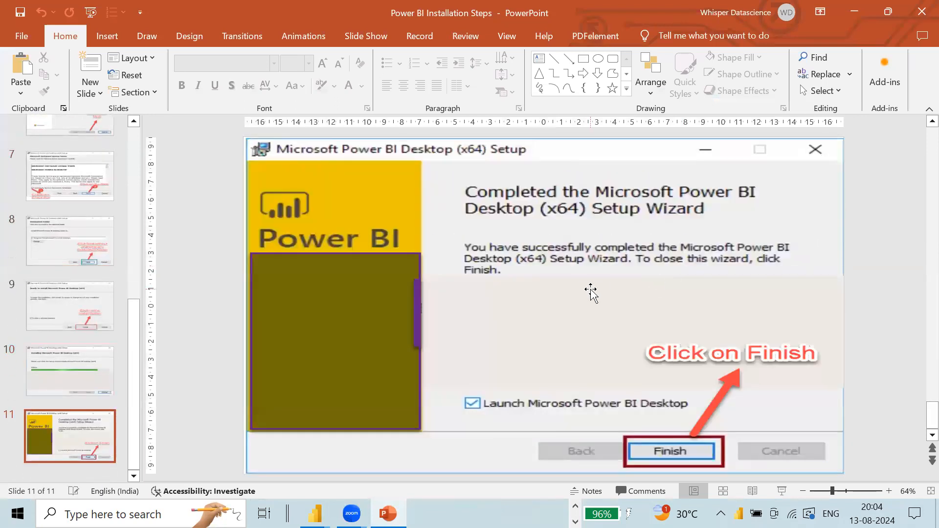
scroll(591, 291, up, 9)
scroll(591, 292, up, 1)
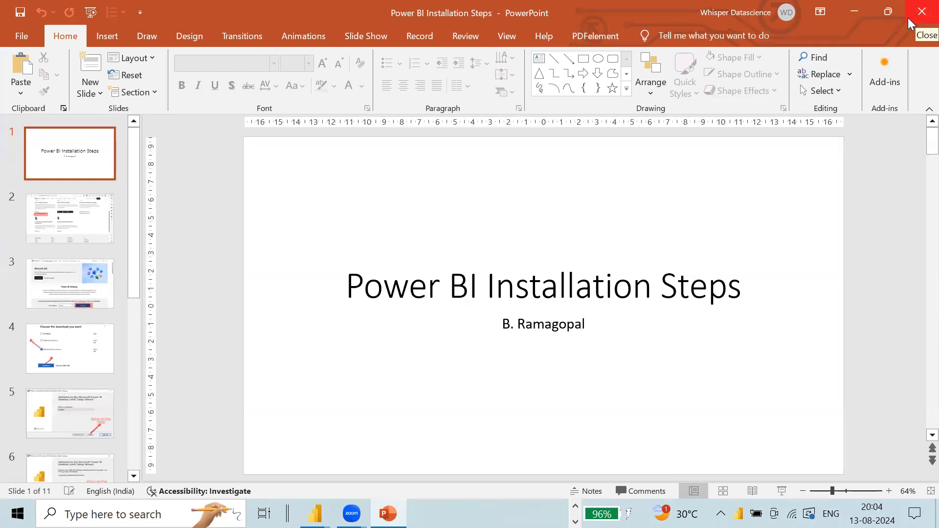
scroll(385, 368, down, 10)
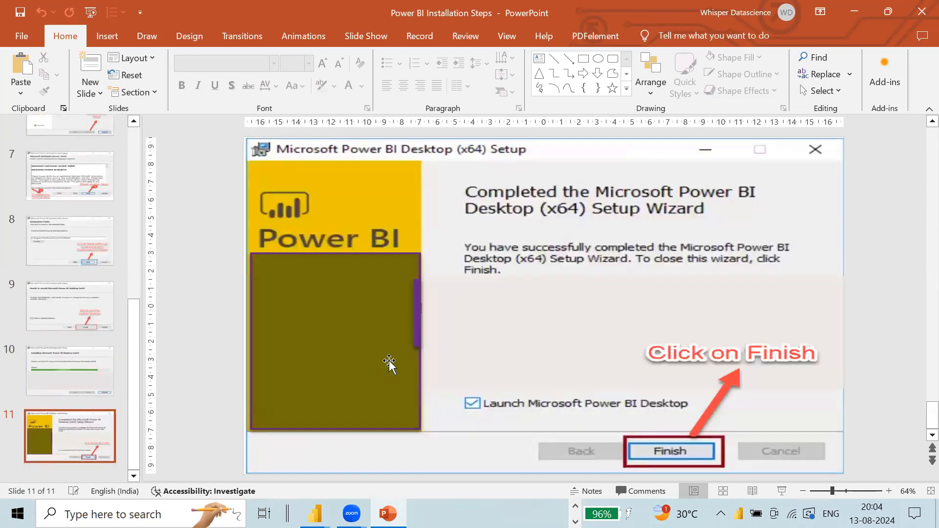
scroll(389, 362, up, 6)
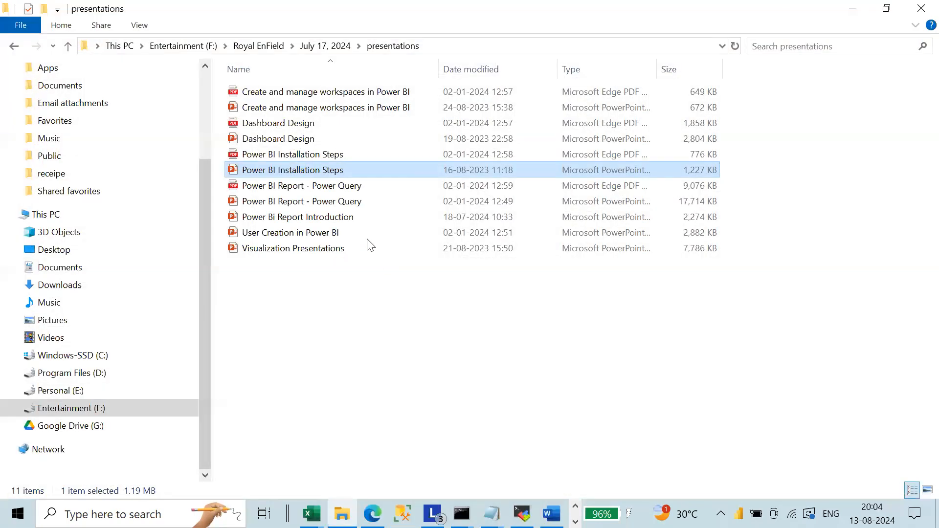
Step: Upload the Power BI Installation Steps PDF in Zoom from the presentations folder in Royal EnField's July 17, 2024 folder
click(322, 156)
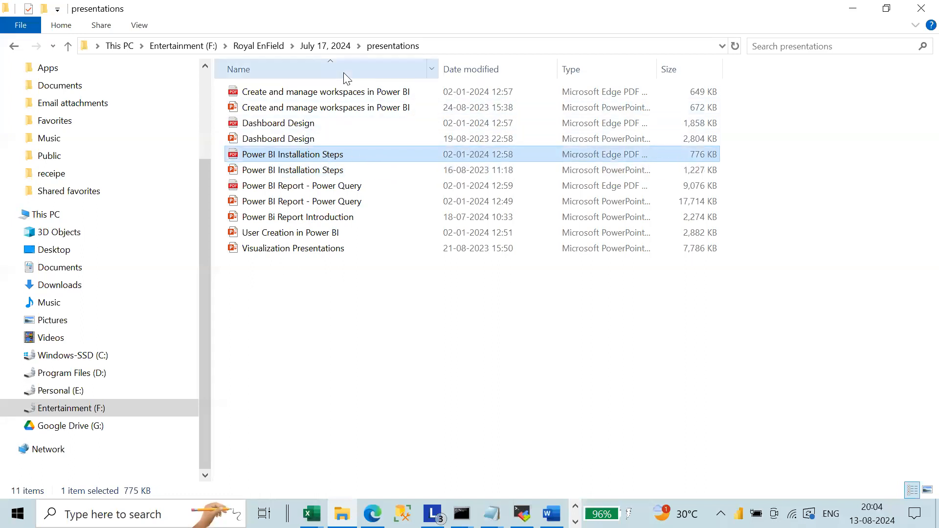
click(362, 125)
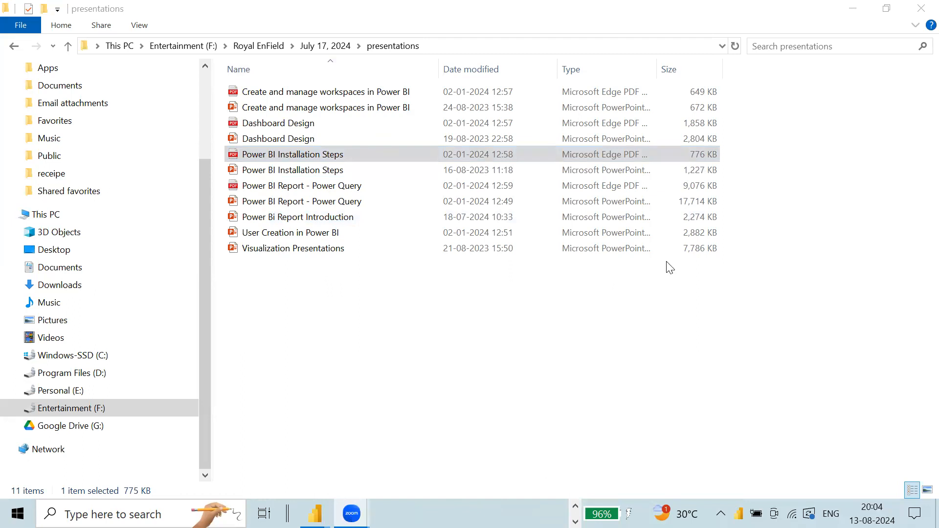
click(293, 366)
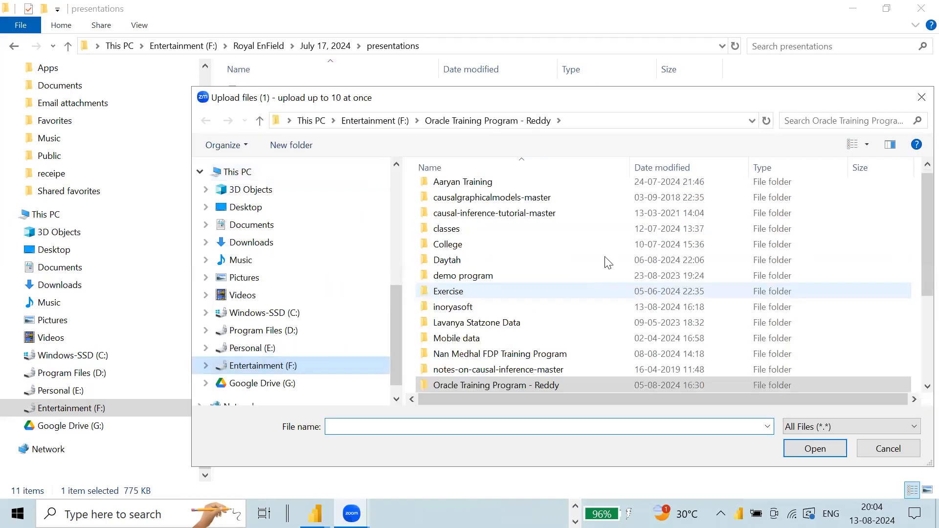
scroll(593, 266, down, 3)
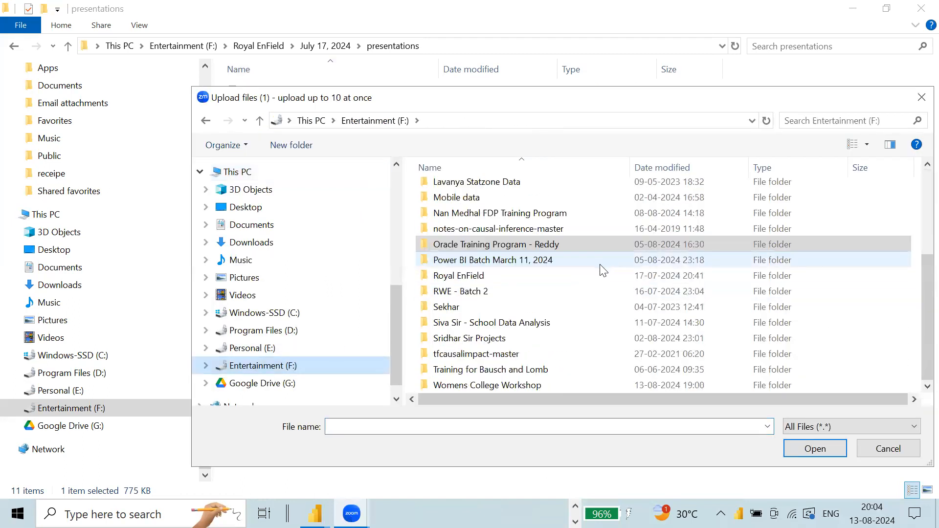
click(516, 261)
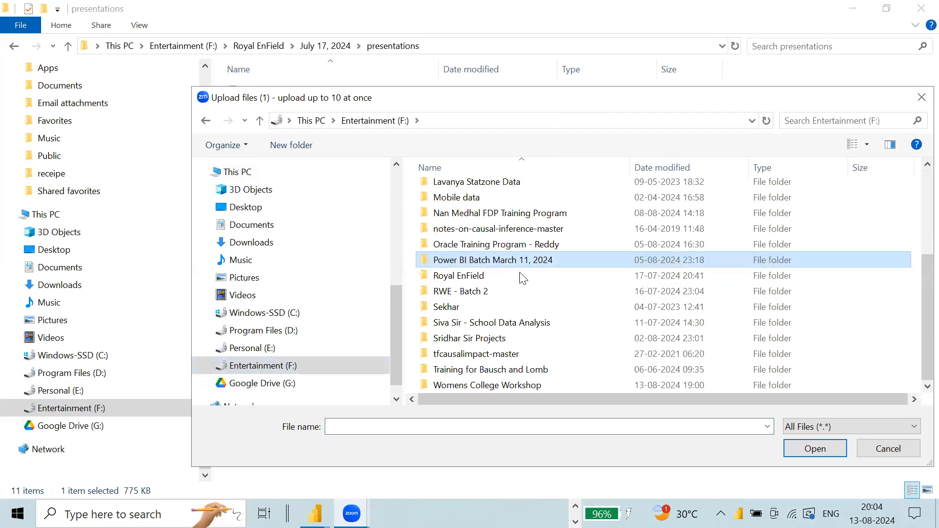
double_click(460, 279)
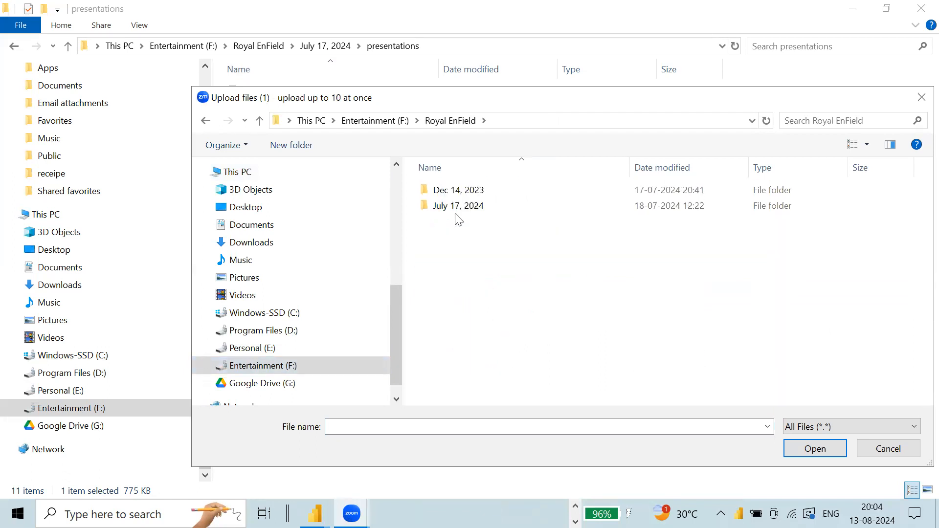
double_click(460, 207)
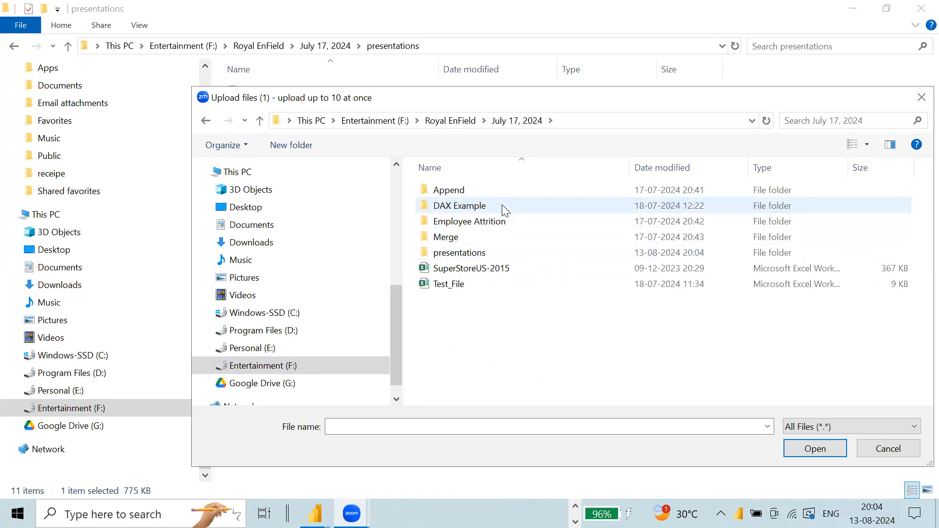
double_click(478, 252)
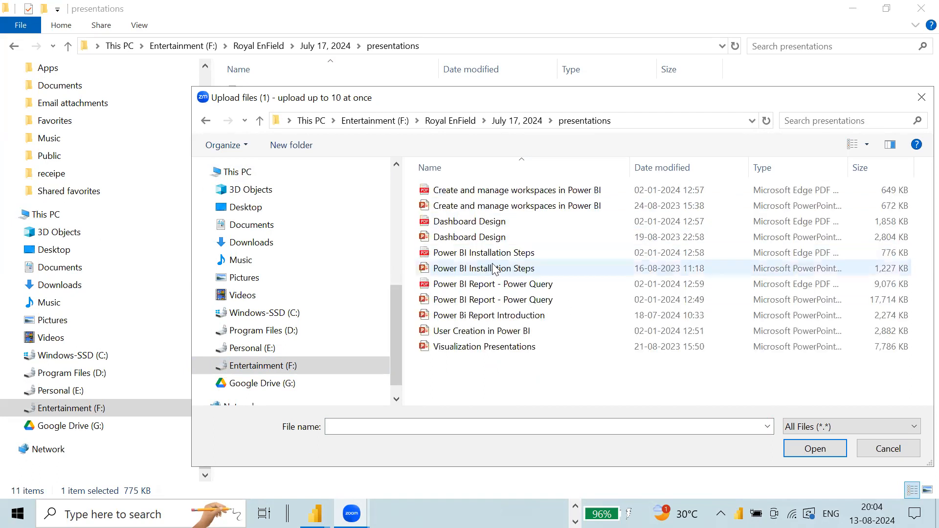
click(515, 253)
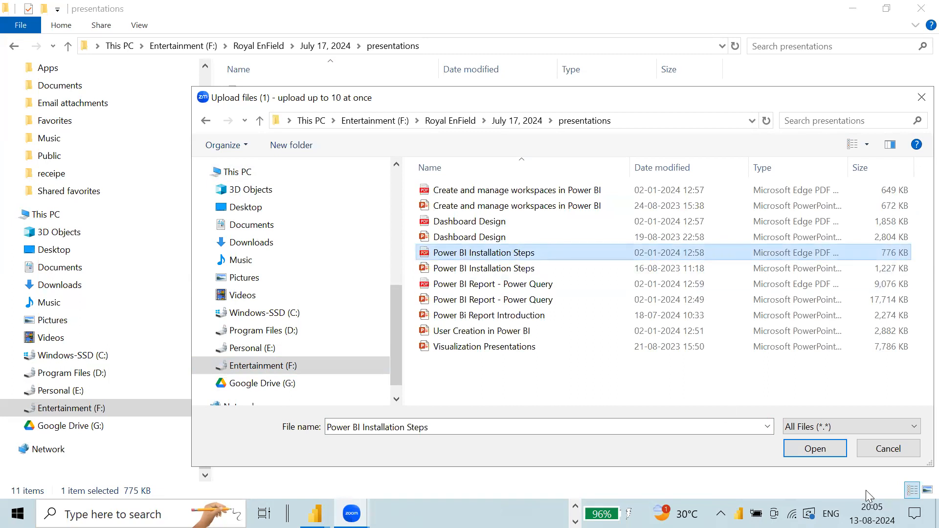
click(820, 449)
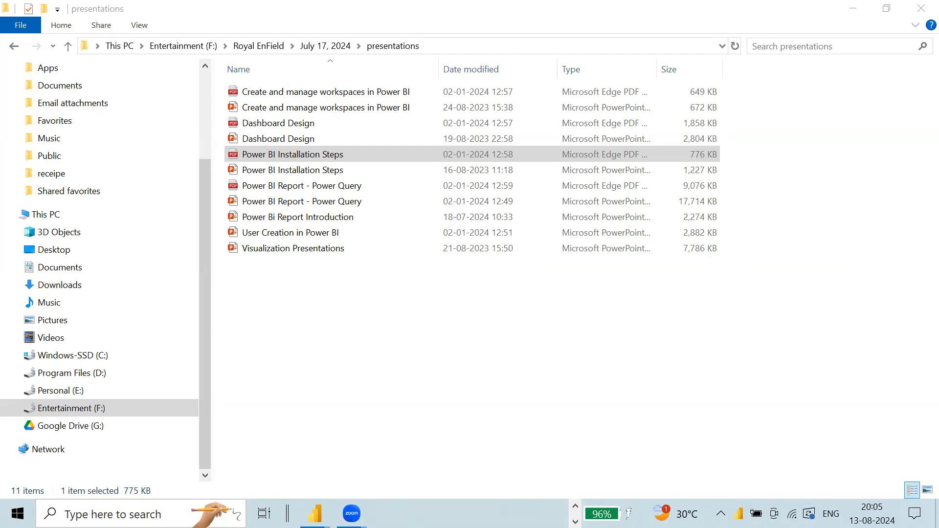
Step: Return to File Explorer and open the Womens College Workshop folder on the Entertainment (F:) drive
click(331, 47)
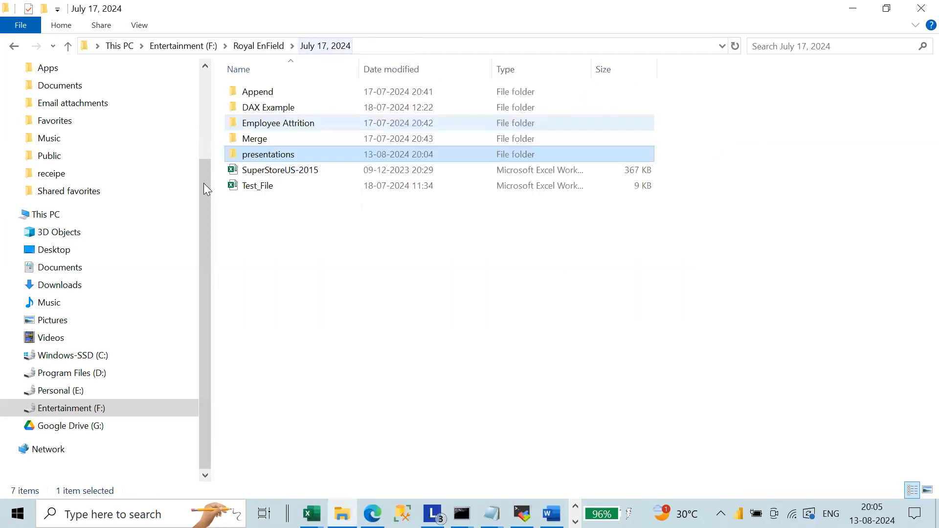
click(110, 409)
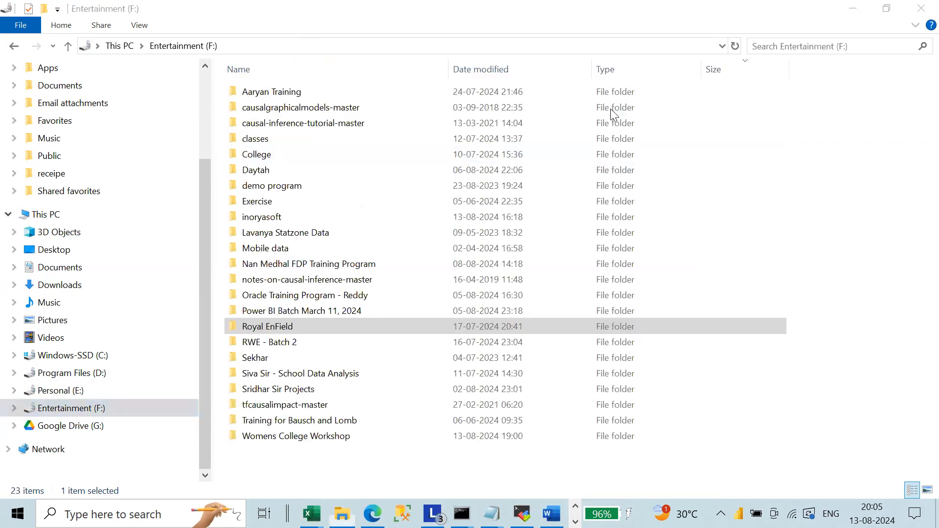
double_click(336, 437)
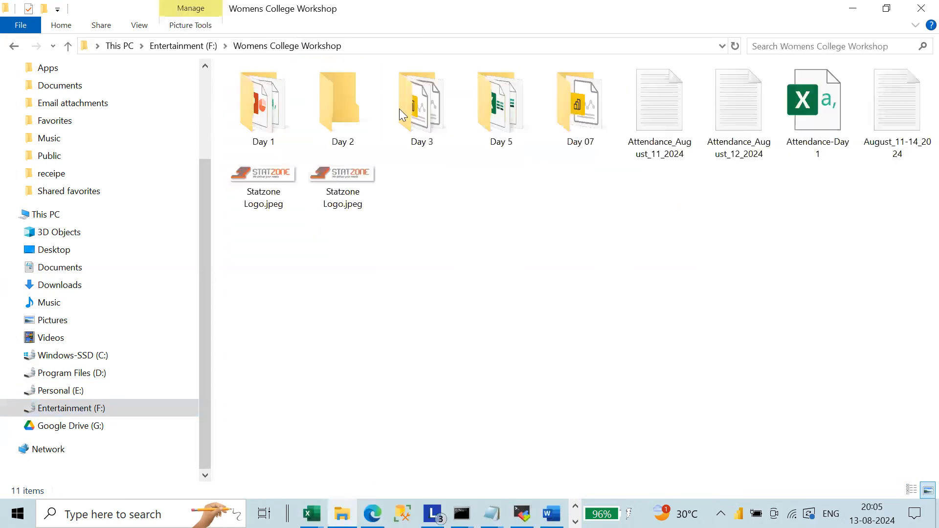
Step: Look through the Day 1, Day 2, Day 3, Day 5 and Day 07 folders, and return to the Womens College Workshop folder
double_click(283, 128)
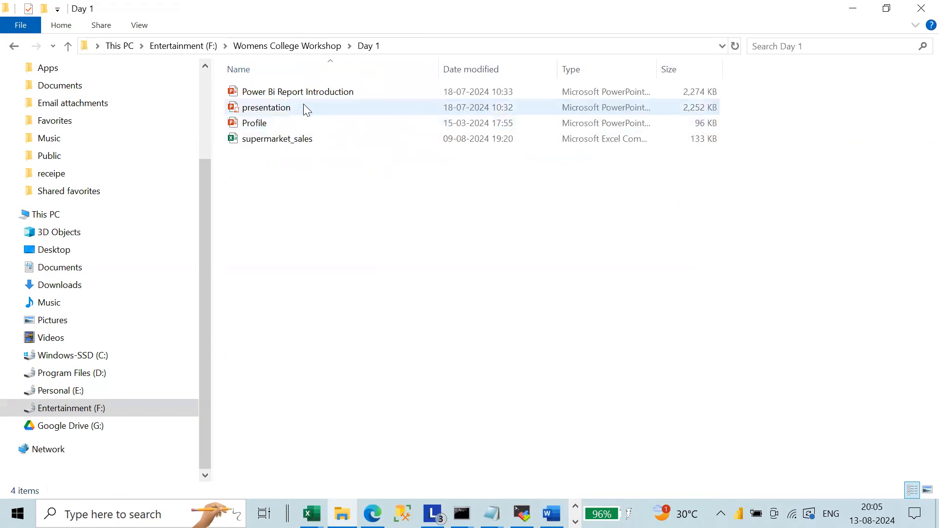
click(304, 46)
double_click(343, 116)
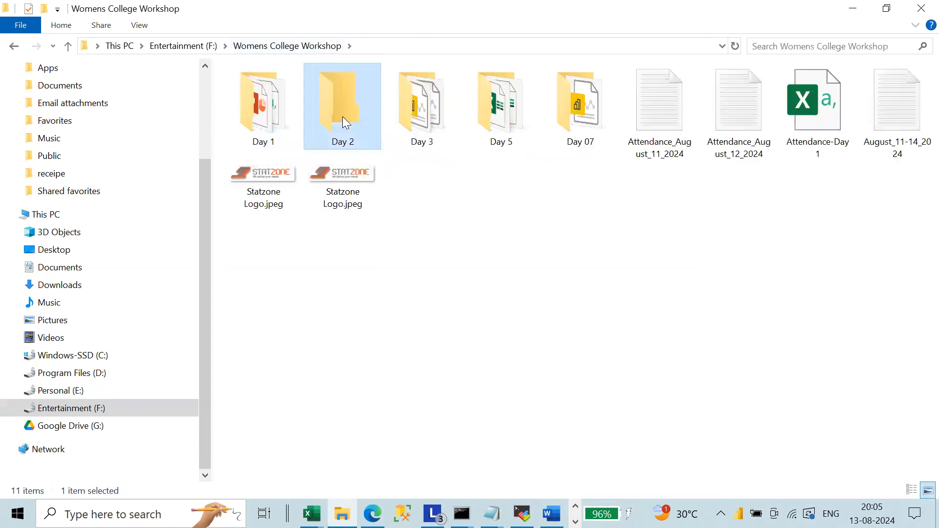
click(303, 46)
double_click(437, 129)
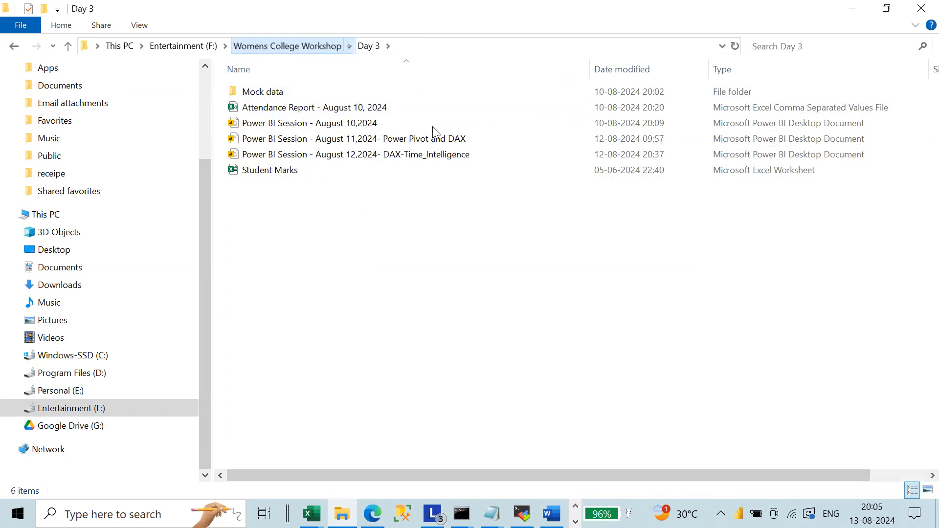
key(BackSpace)
double_click(509, 126)
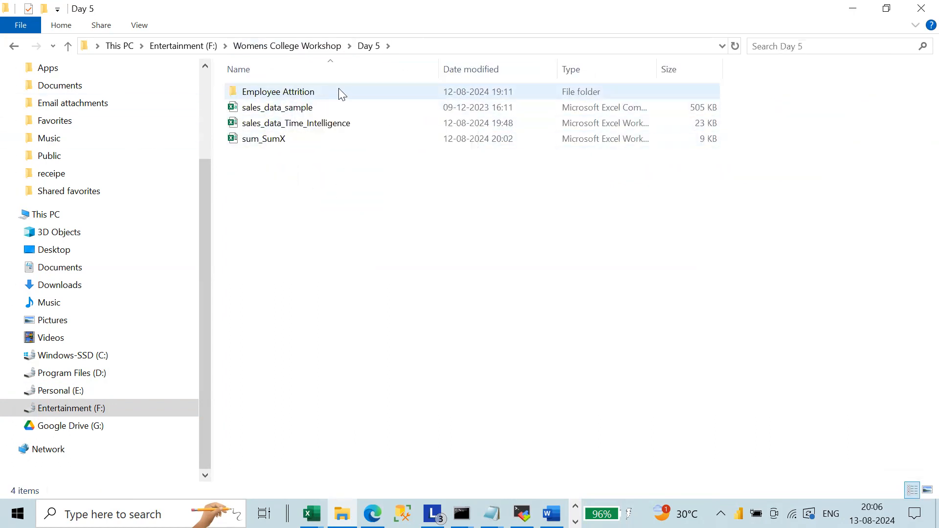
click(300, 46)
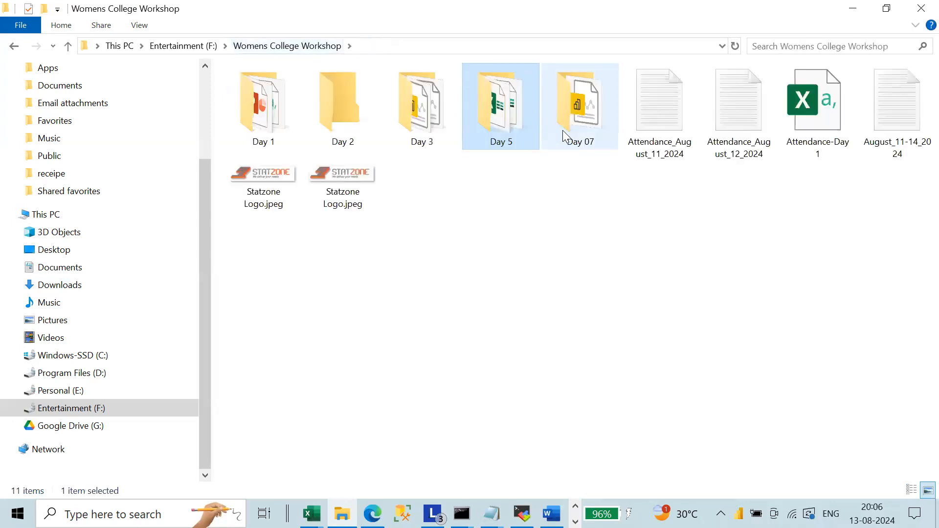
double_click(563, 130)
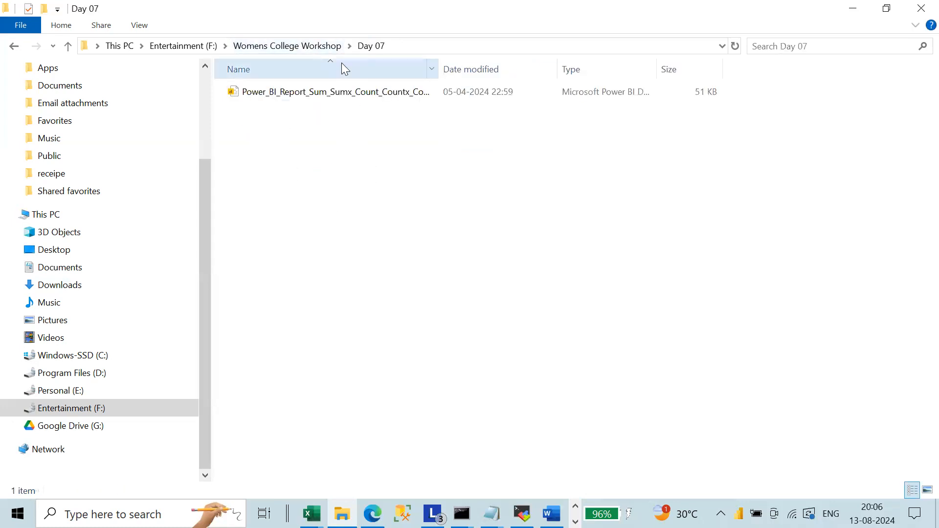
click(323, 46)
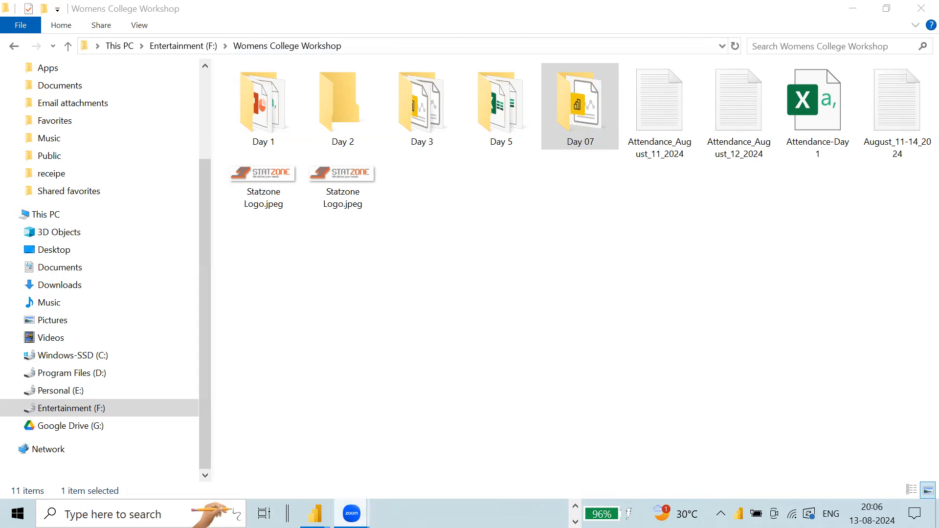
mouse_move(351, 513)
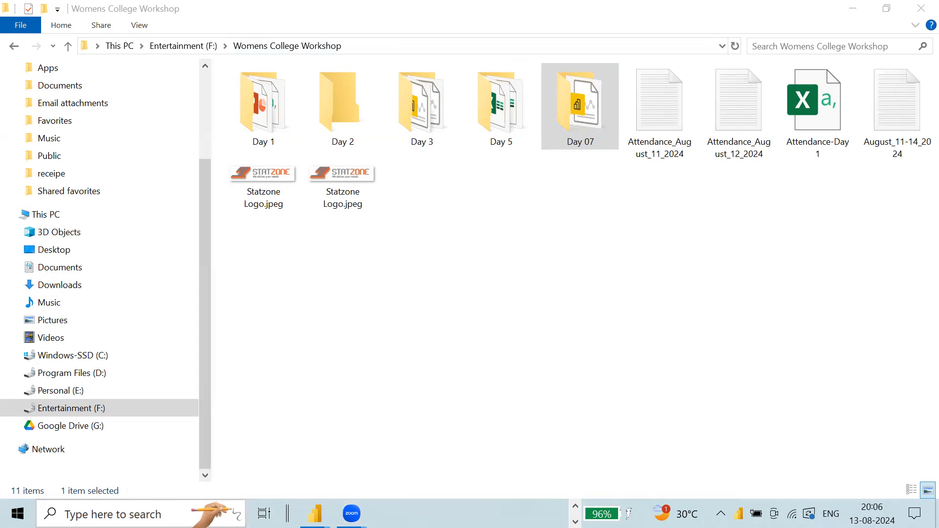
Step: Open a new Notepad document and paste the copied Zoom meeting chat into it
click(122, 513)
text(notepad)
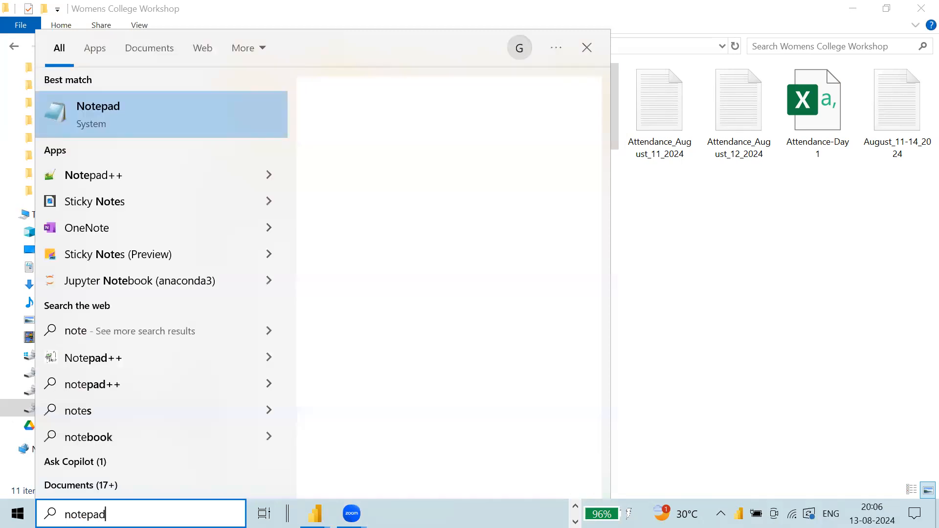
key(Return)
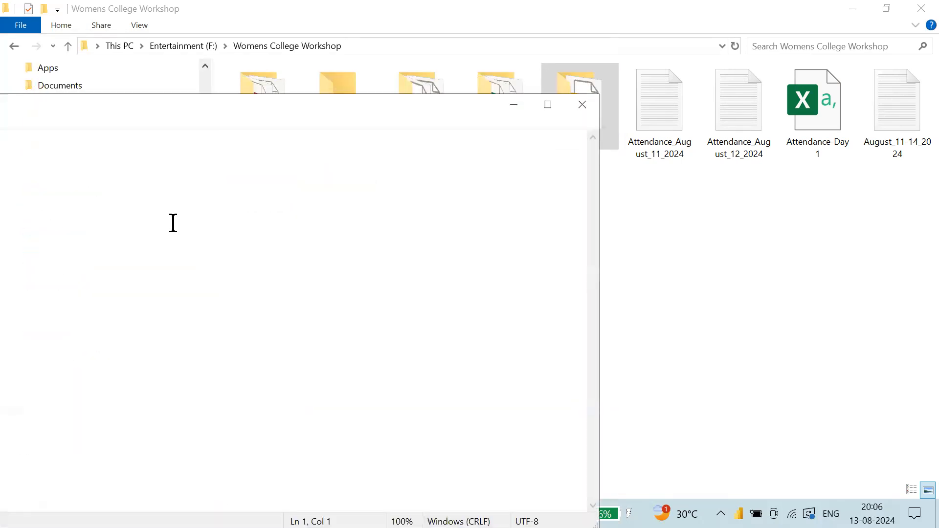
drag(217, 110, 331, 100)
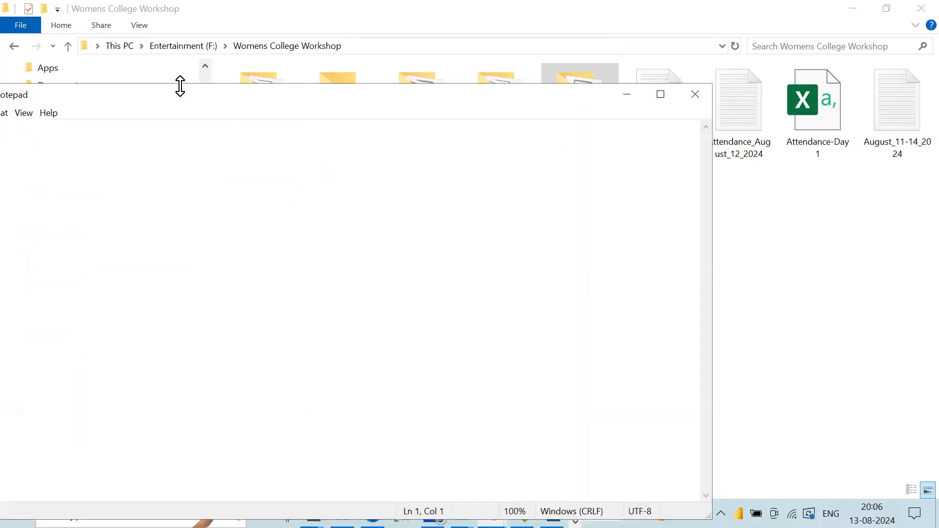
drag(189, 99, 257, 105)
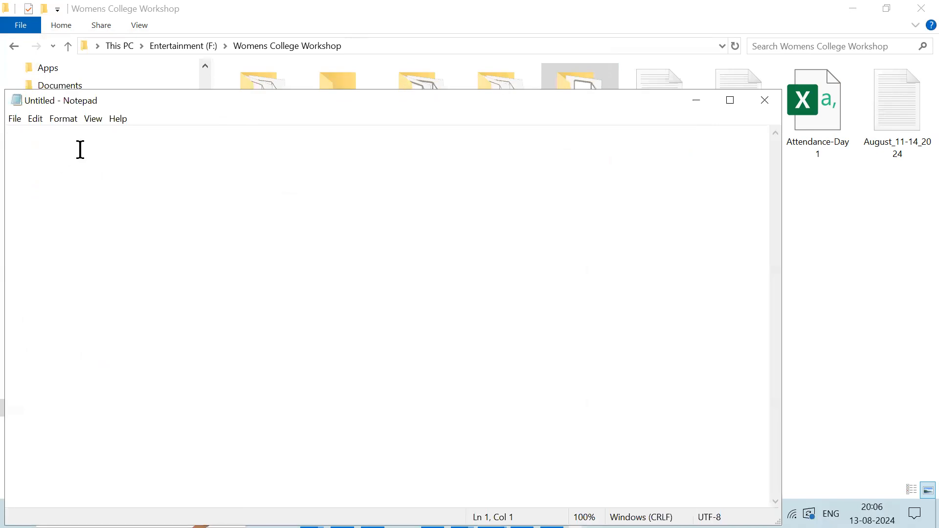
key(ctrl+v)
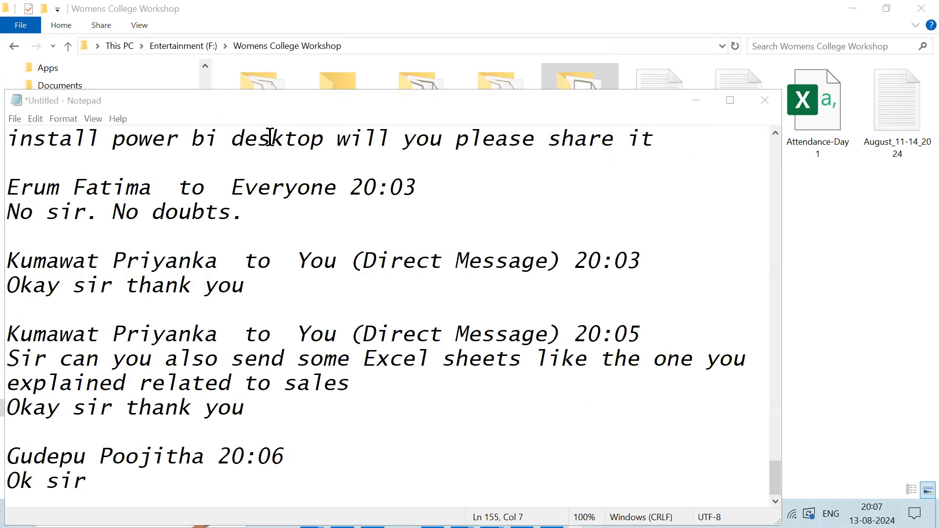
Step: Maximize the Notepad window and check the pasted chat from its first message to its last
click(736, 103)
scroll(391, 313, up, 20)
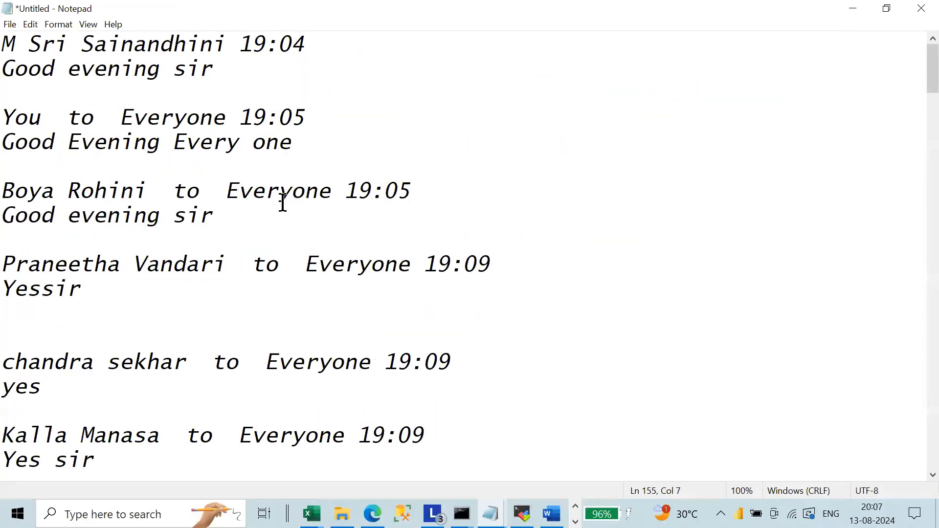
key(ctrl+End)
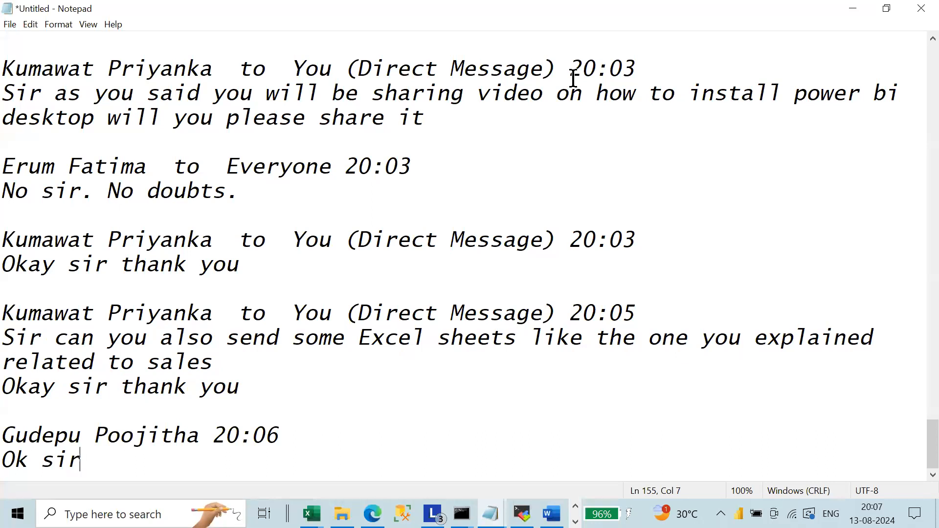
key(alt+Tab)
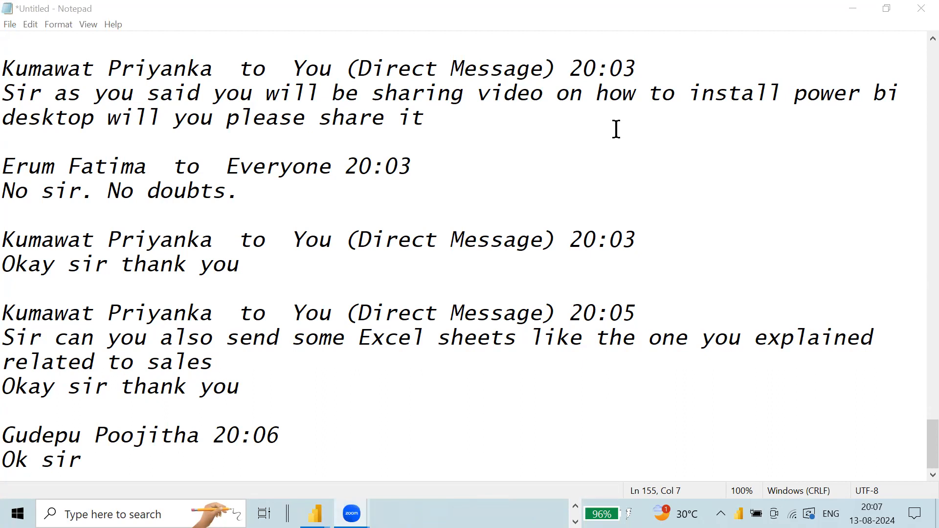
Step: Save the chat text as Attendance_August_13_2024 in the Womens College Workshop folder, basing the name on the August 12 attendance file
click(10, 25)
click(28, 97)
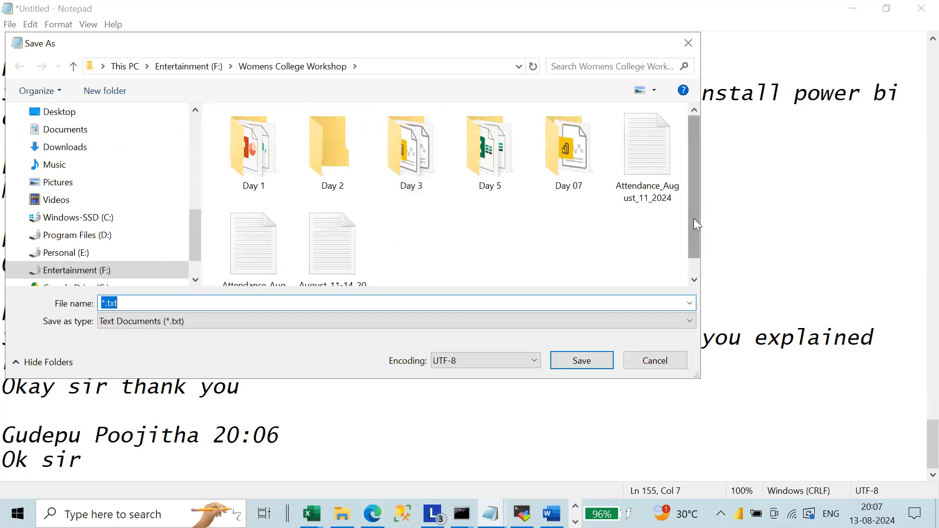
drag(695, 219, 698, 256)
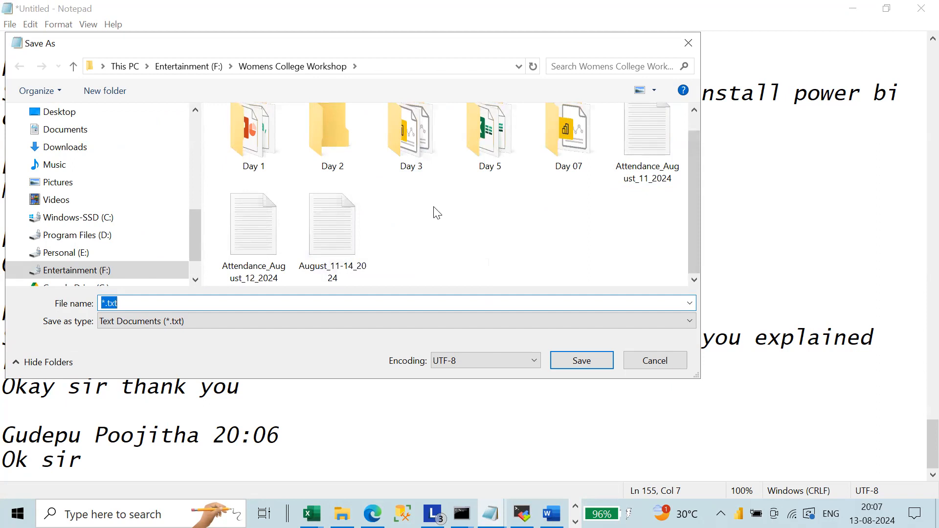
click(272, 237)
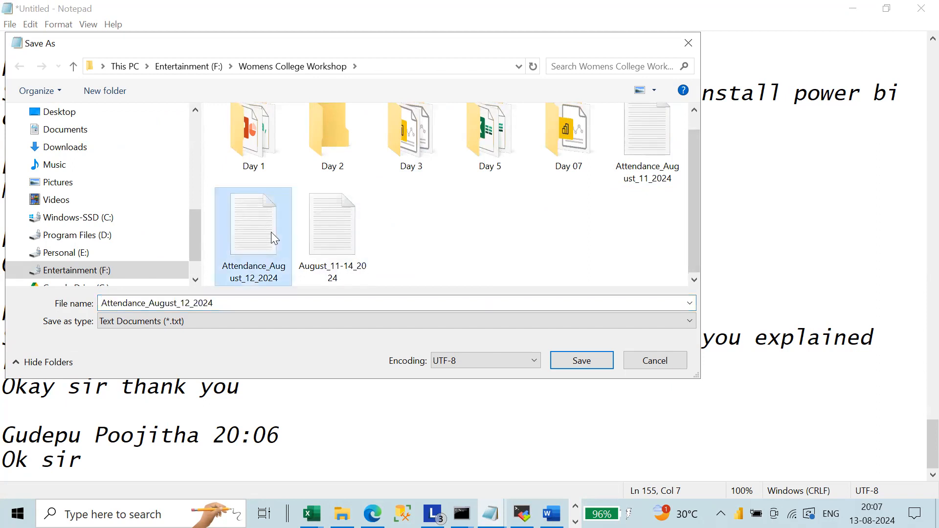
double_click(184, 304)
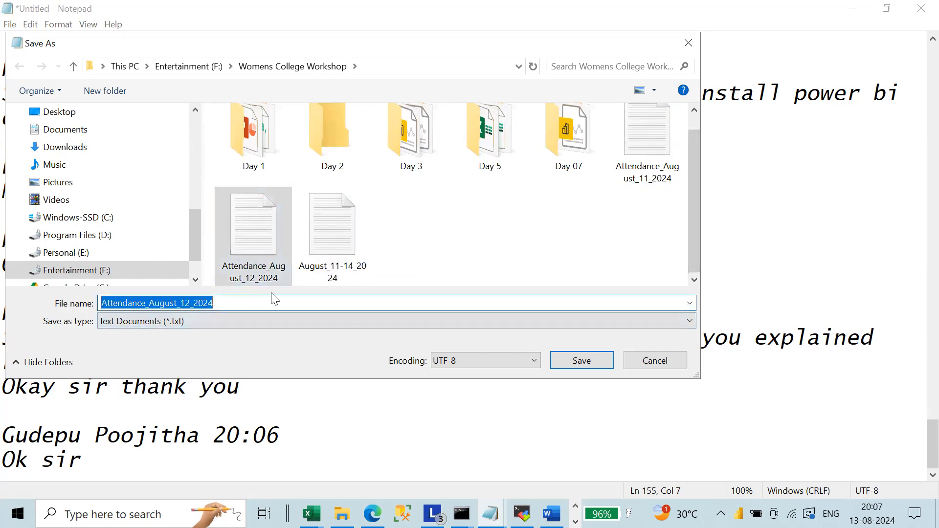
click(187, 303)
key(shift+Right)
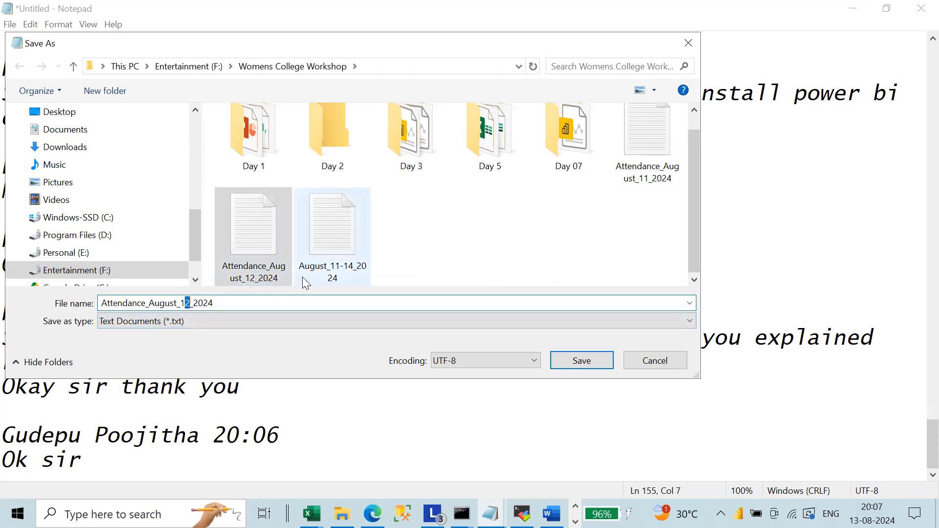
text(3)
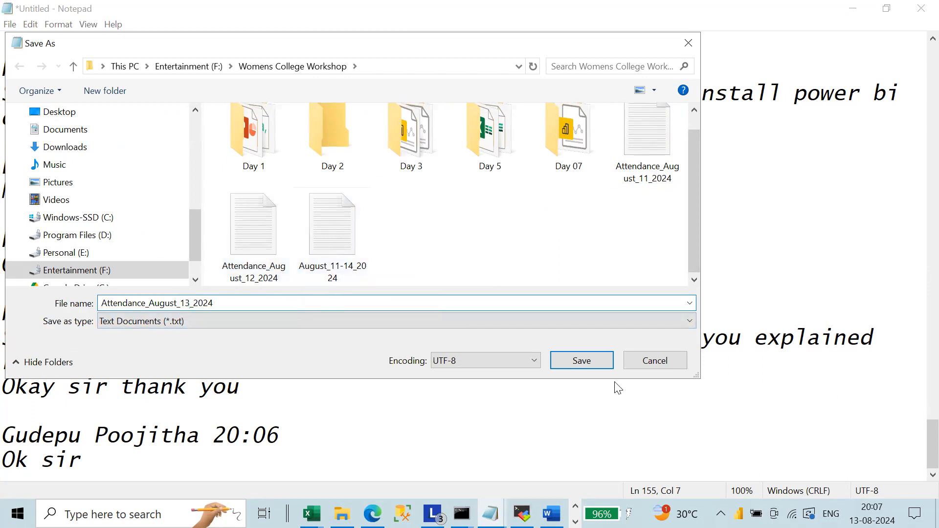
click(596, 361)
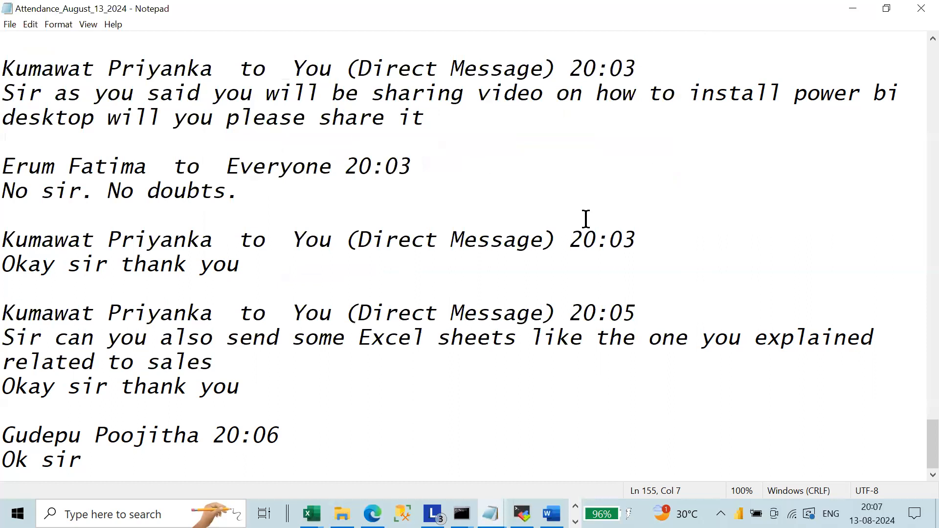
Step: Review the attendance entries in the saved chat file back to the first message
scroll(597, 230, up, 20)
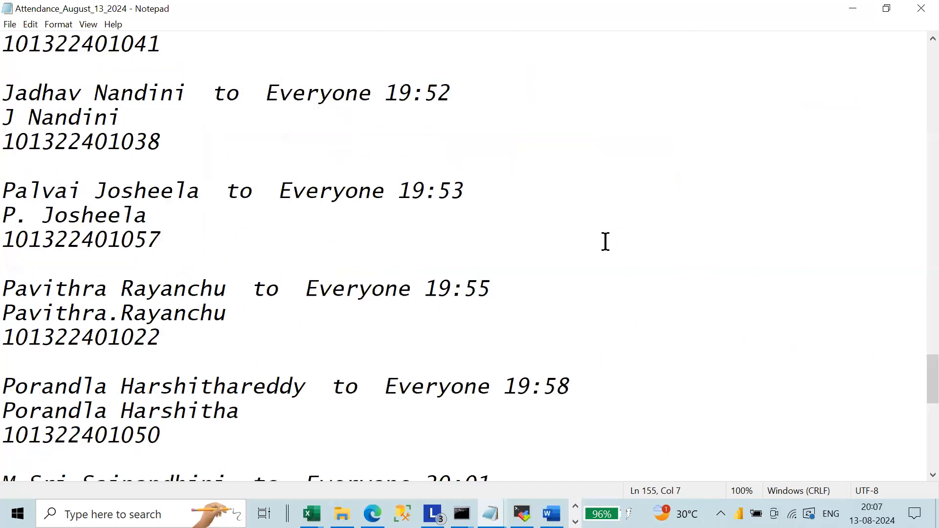
click(919, 6)
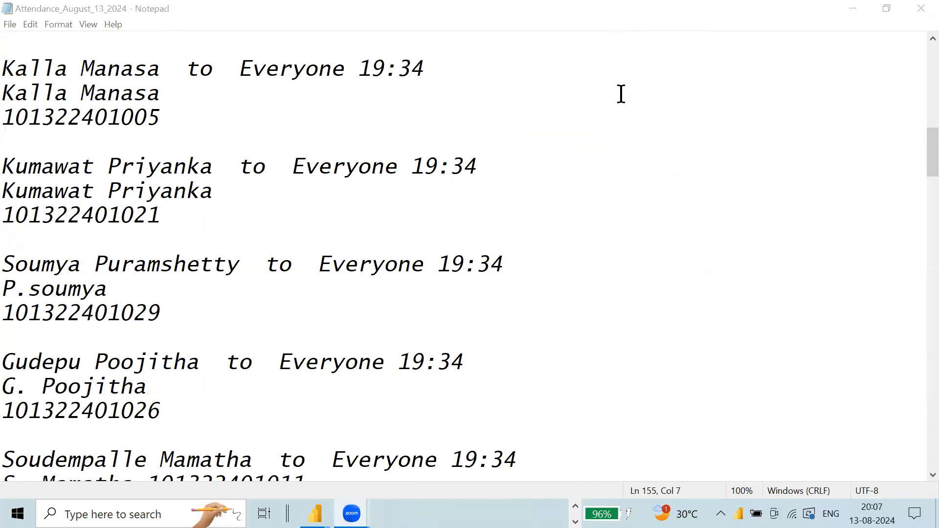
scroll(621, 94, up, 15)
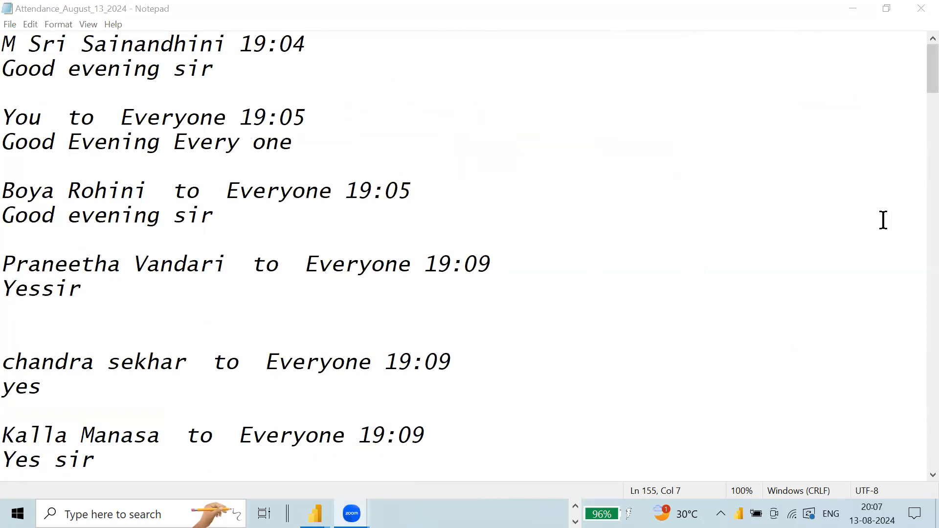